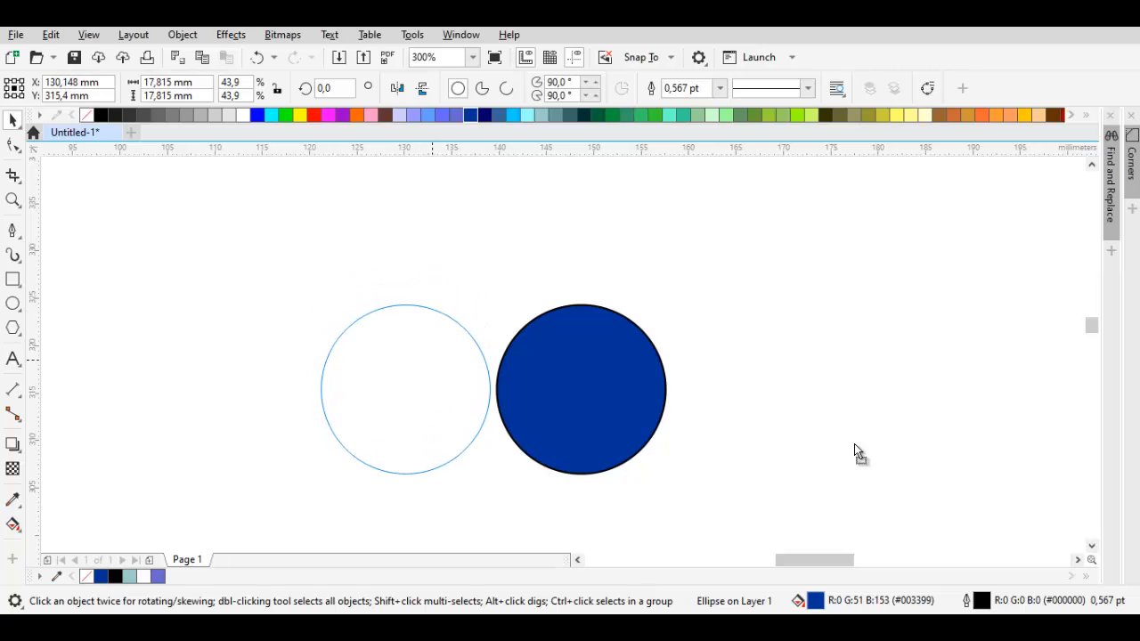
Stretch and skew the left circle into a tilted ellipse about 21 mm wide and 33 mm tall.
drag(415, 291, 399, 176)
click(414, 185)
click(494, 312)
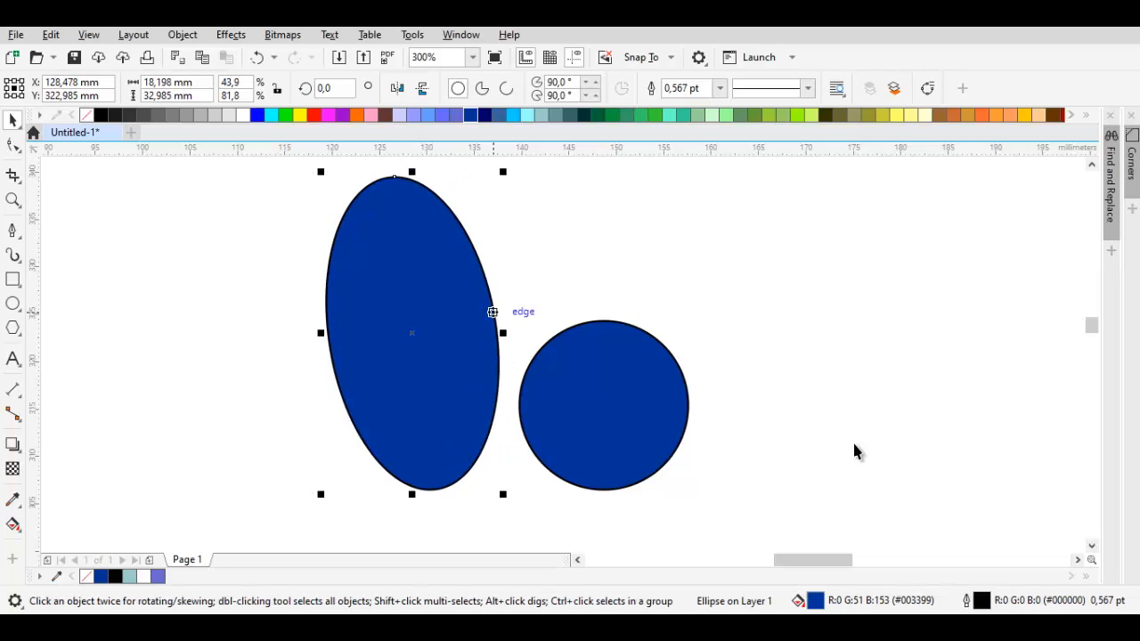
drag(505, 333, 519, 330)
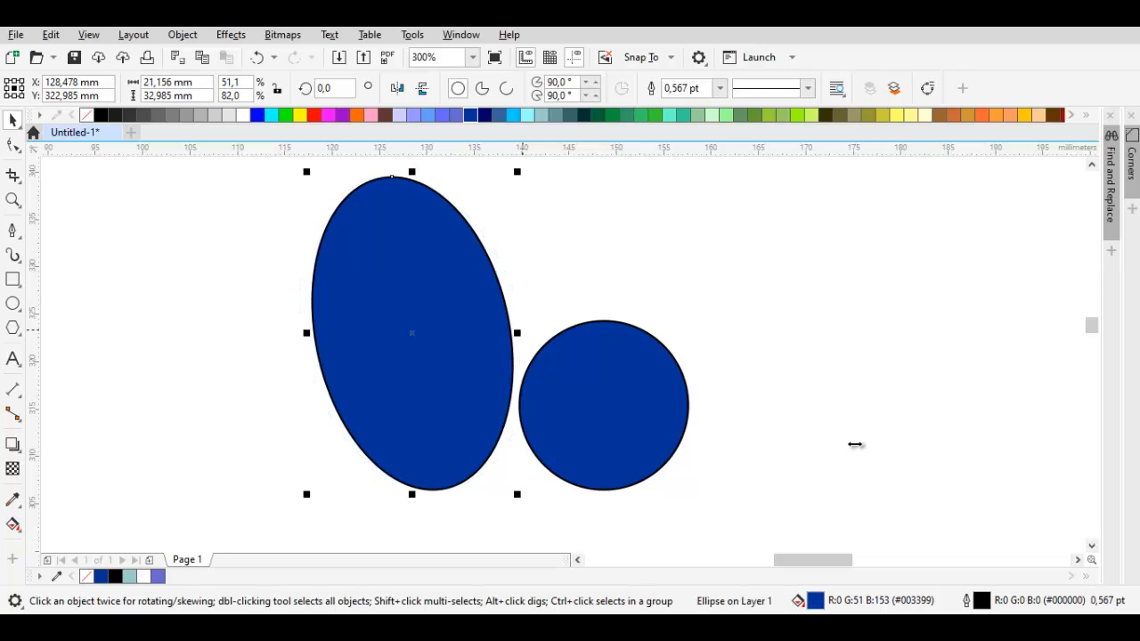
Convert the tilted ellipse to curves and show its nodes for editing.
right_click(423, 342)
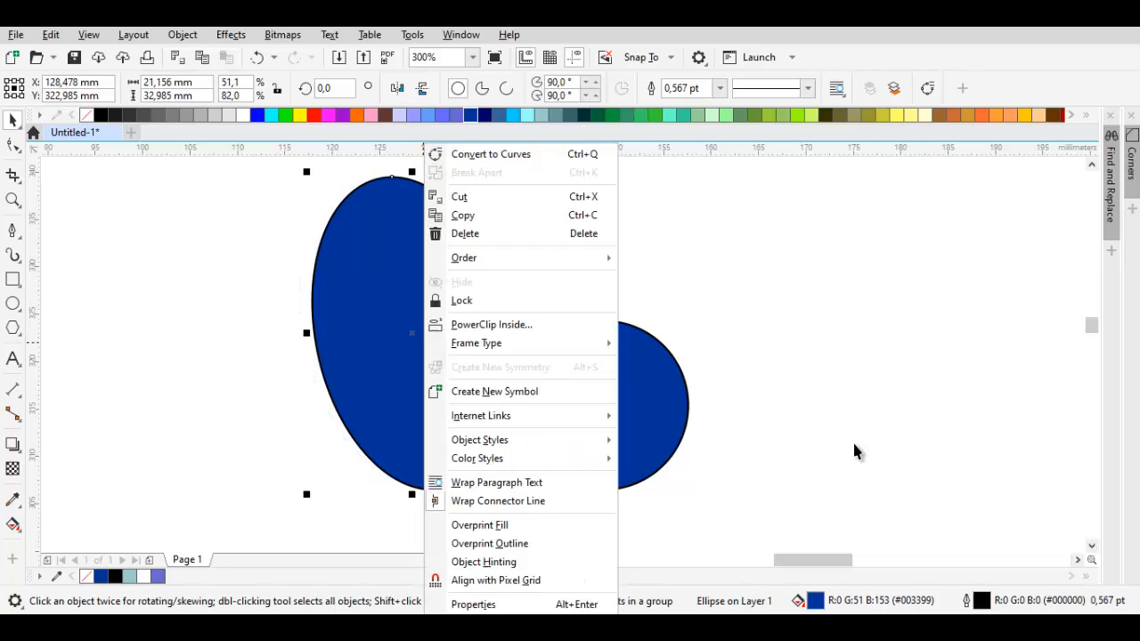
click(402, 349)
click(401, 350)
right_click(401, 349)
key(Escape)
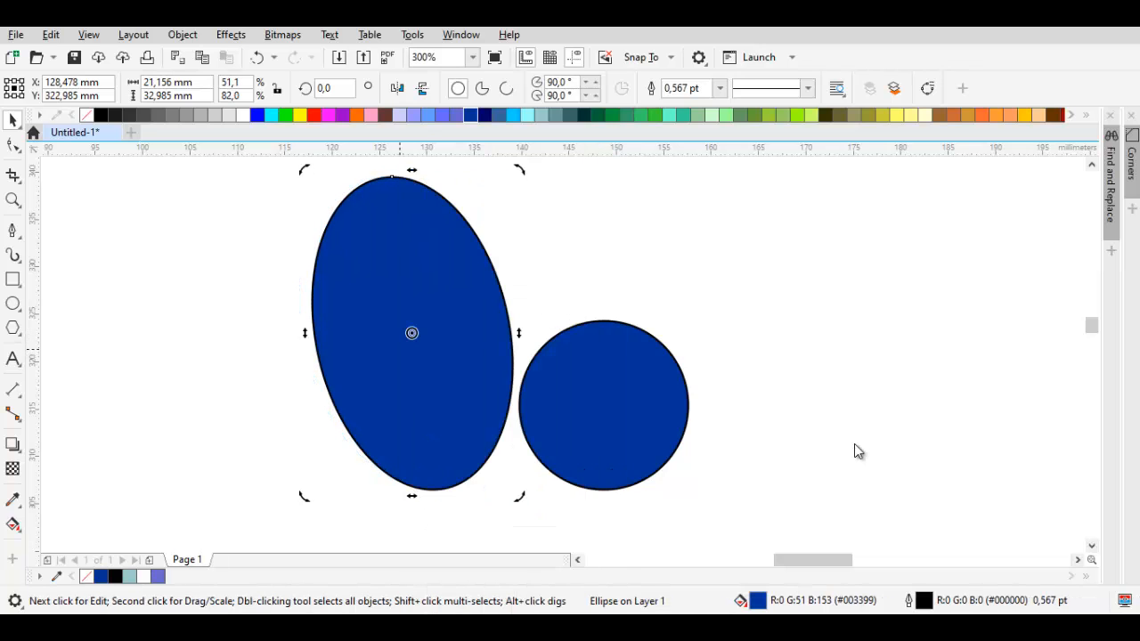
key(F10)
key(ctrl+q)
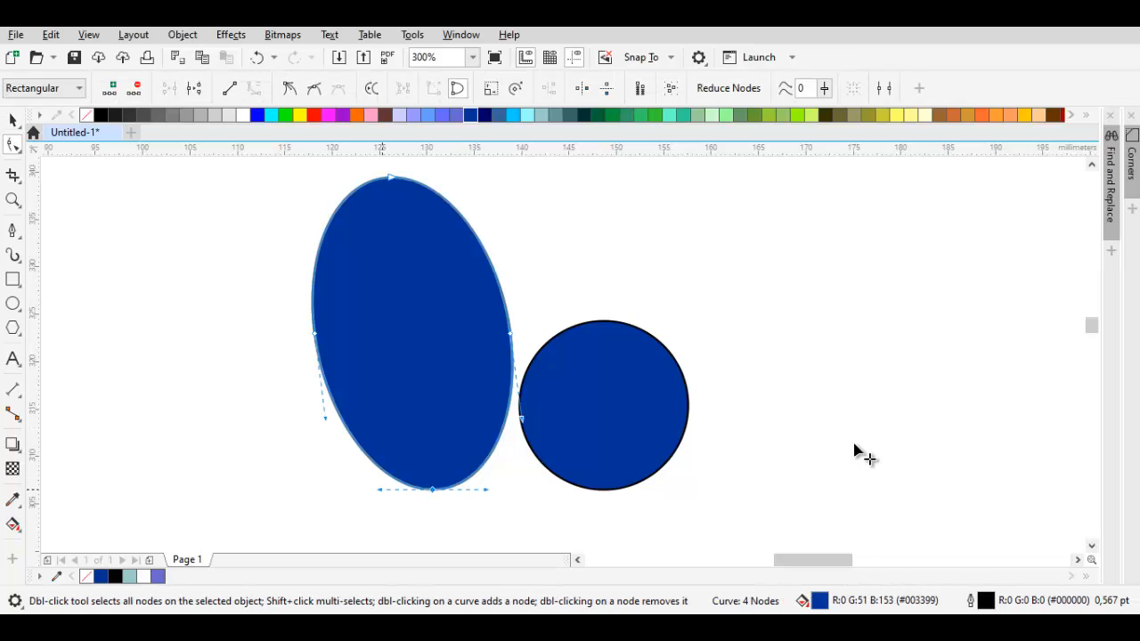
Pull the ellipse's left node outward and its top node up, then delete the left node.
drag(314, 334, 270, 334)
drag(401, 356, 408, 435)
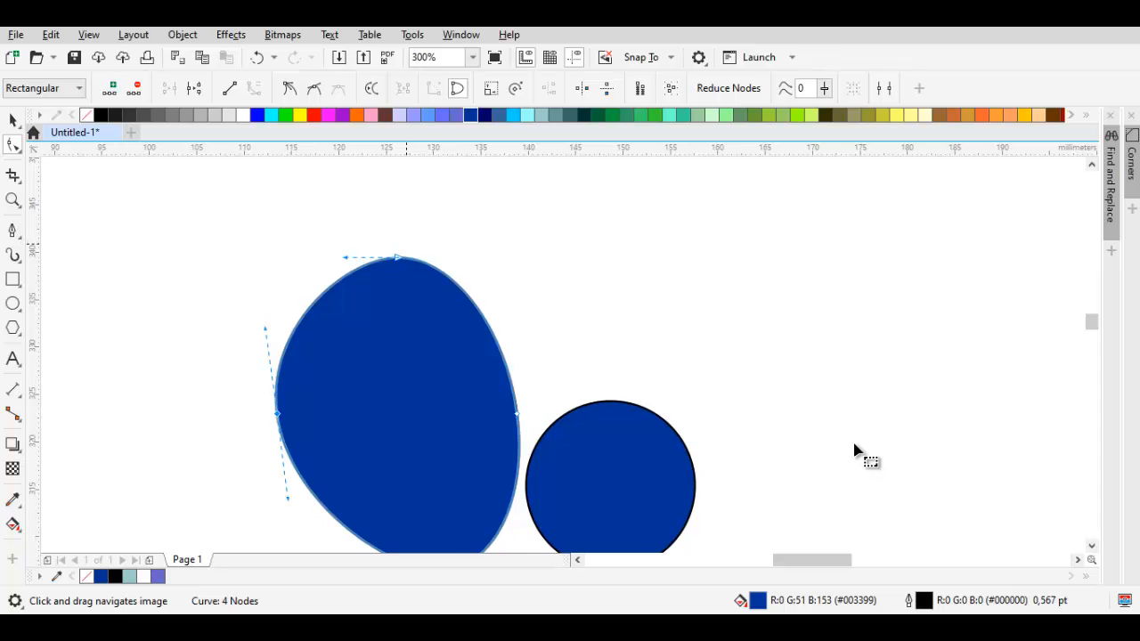
drag(398, 259, 395, 245)
click(278, 414)
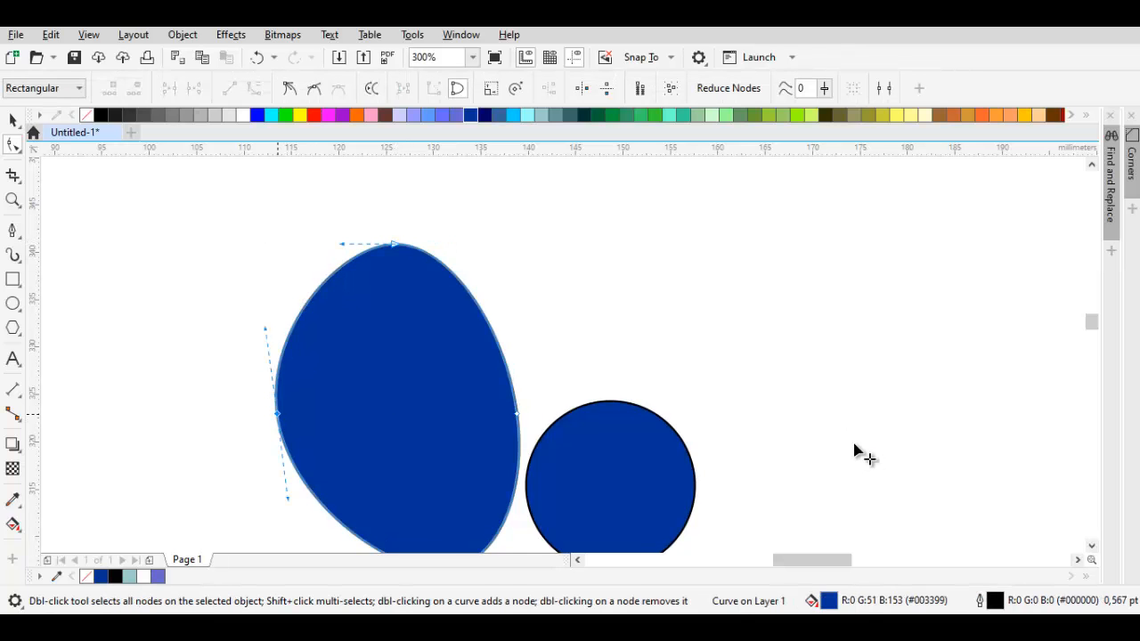
key(Delete)
Shift the eye shape's bottom node slightly right and finish node editing.
drag(372, 414, 422, 271)
scroll(420, 271, down, 1)
key(space)
scroll(447, 358, up, 1)
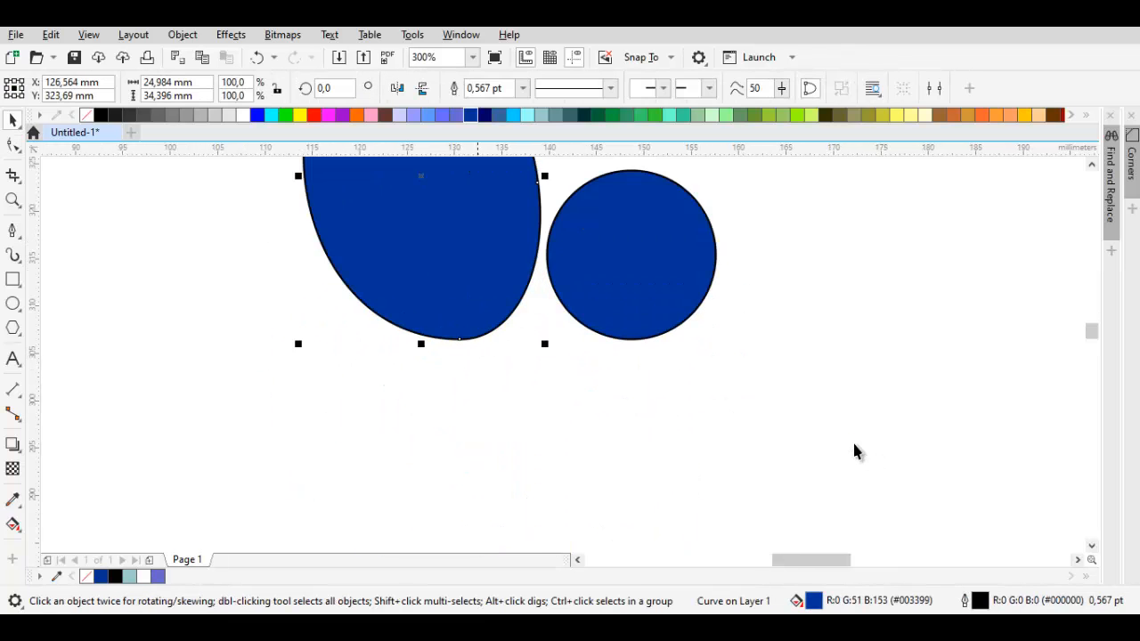
key(space)
drag(459, 338, 467, 339)
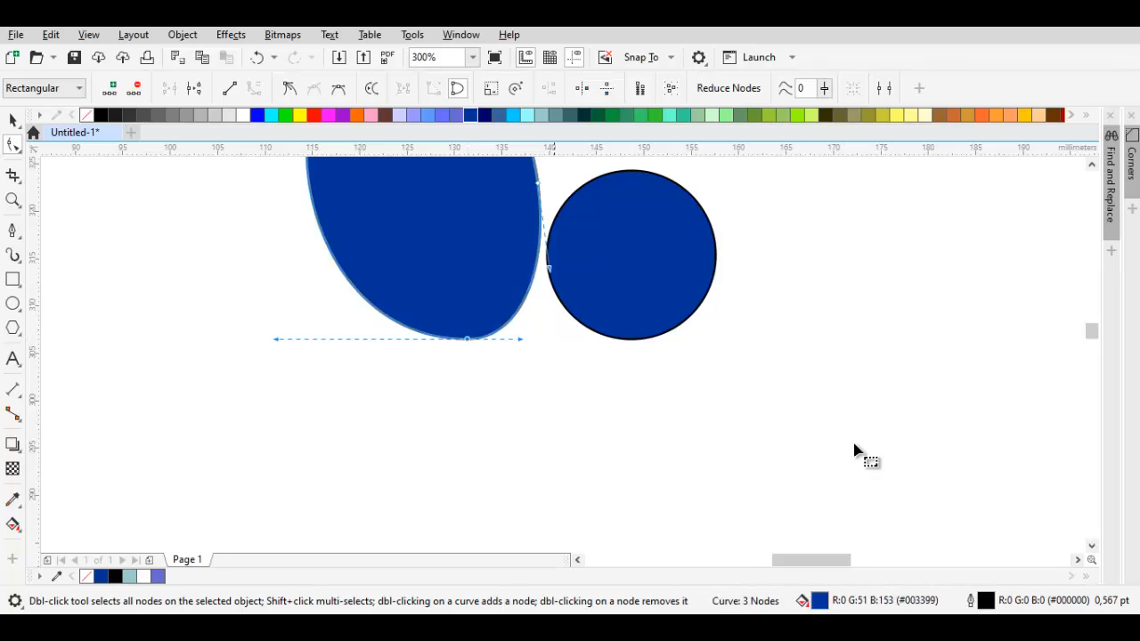
drag(550, 189, 501, 285)
key(space)
click(508, 289)
scroll(509, 290, down, 1)
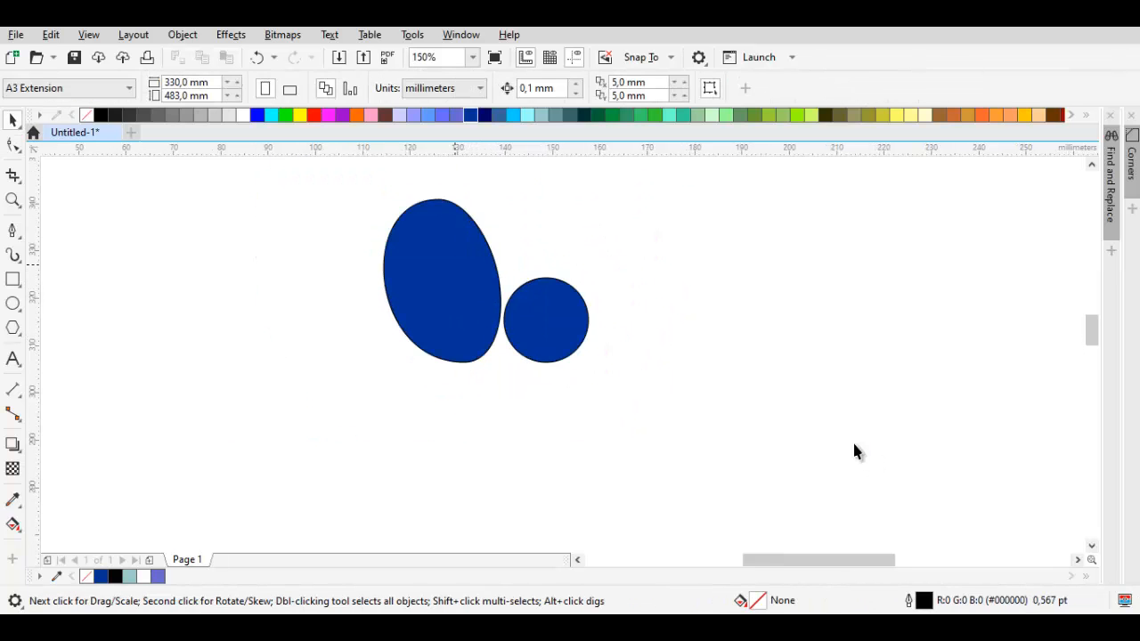
Place a smaller copy about 12.7 × 17.6 mm inside the eye shape and fill the large shape pale blue-green.
right_click(485, 221)
drag(505, 194, 469, 247)
click(486, 251)
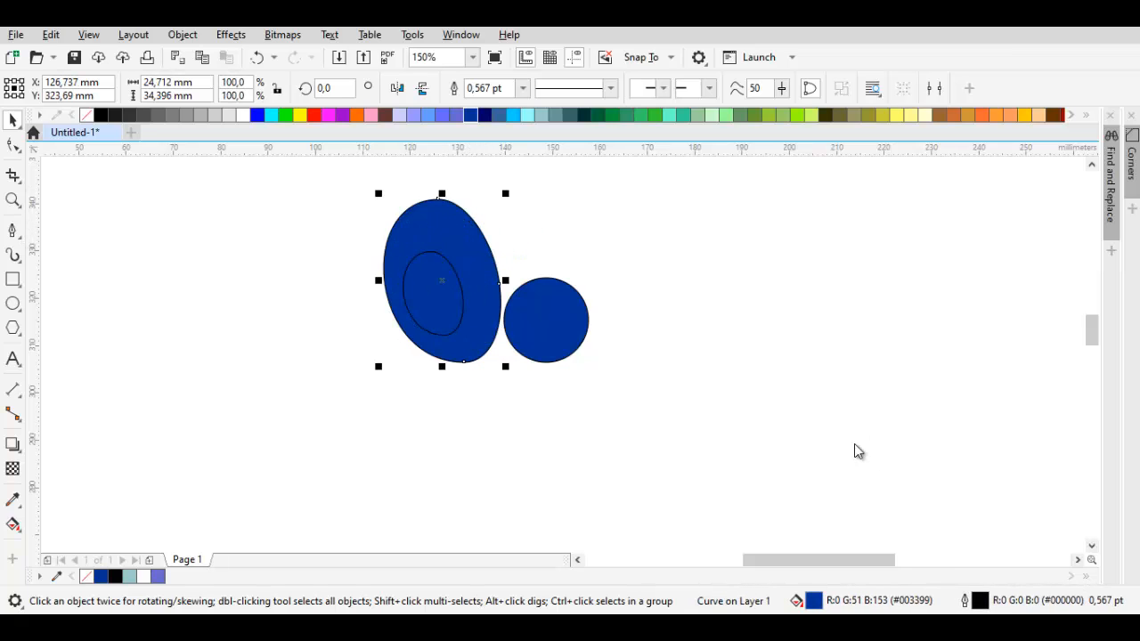
click(541, 115)
Fill the inner oval black without an outline and move it toward the eye's lower right as the pupil.
click(437, 281)
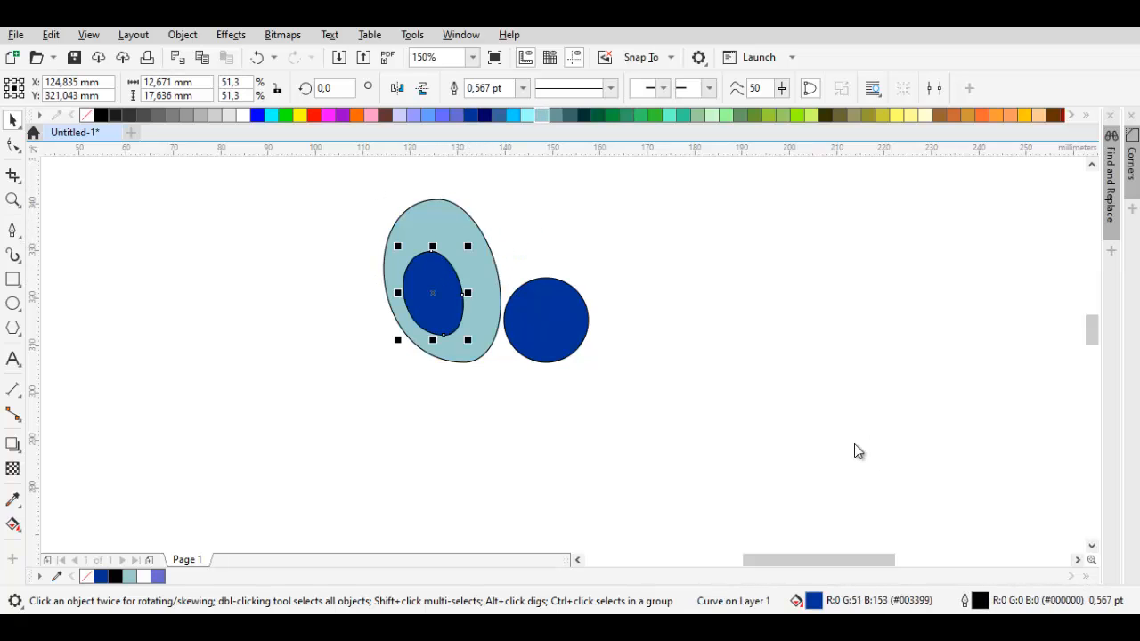
click(100, 115)
right_click(87, 115)
scroll(450, 283, up, 1)
drag(440, 262, 493, 356)
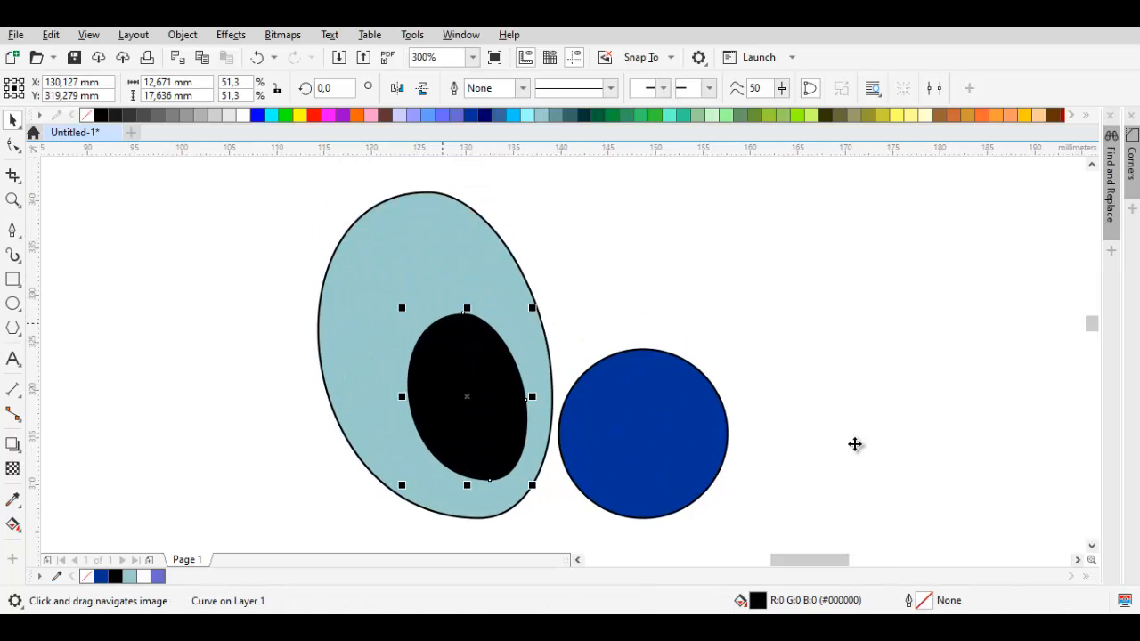
Resize the eye and pupil together to about 23 mm wide and 36 mm tall, and nudge them slightly up.
shift+click(377, 259)
drag(313, 185, 328, 207)
drag(442, 211, 443, 171)
drag(468, 302, 469, 325)
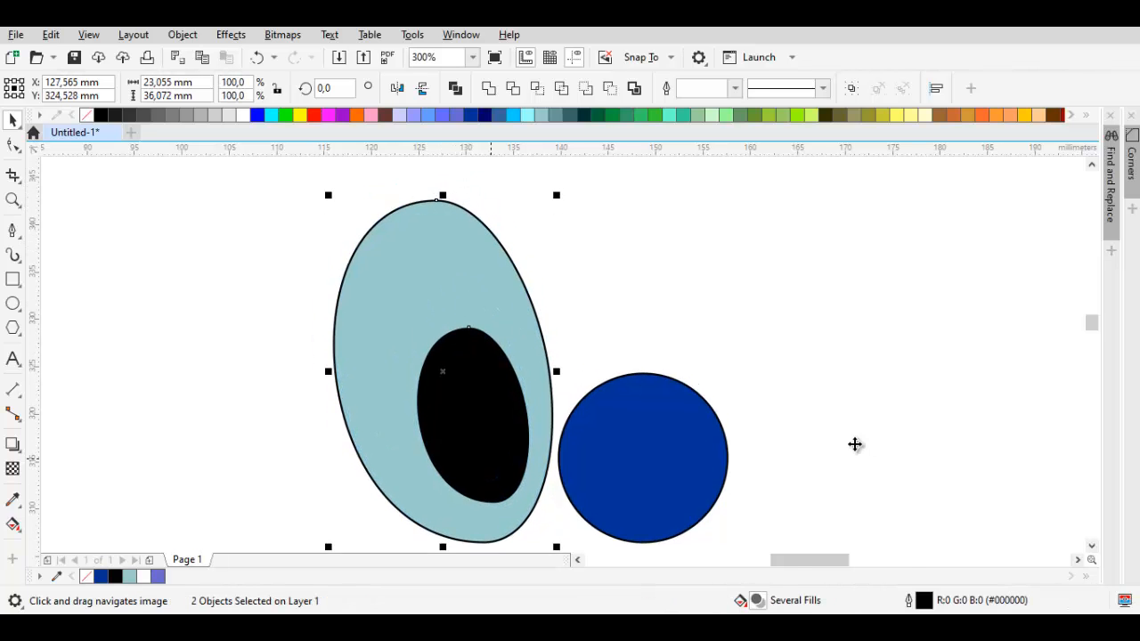
scroll(475, 457, up, 1)
drag(475, 457, 510, 287)
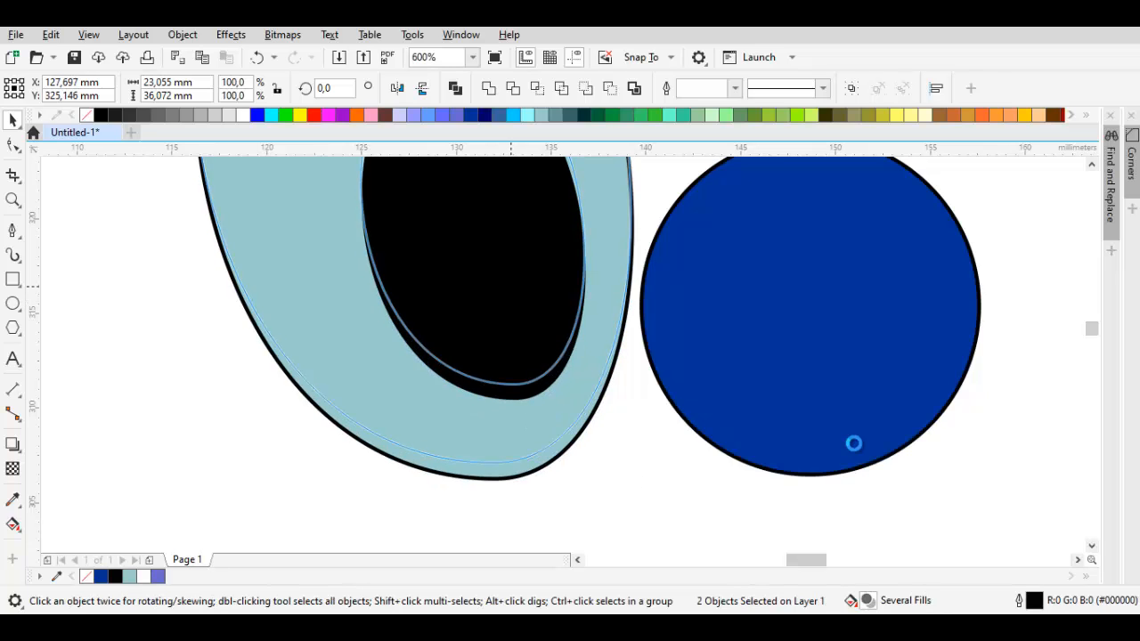
click(588, 471)
Enlarge the black pupil to about 15 × 21.5 mm and position it low in the eye near the nose side.
scroll(583, 398, down, 1)
drag(558, 333, 561, 350)
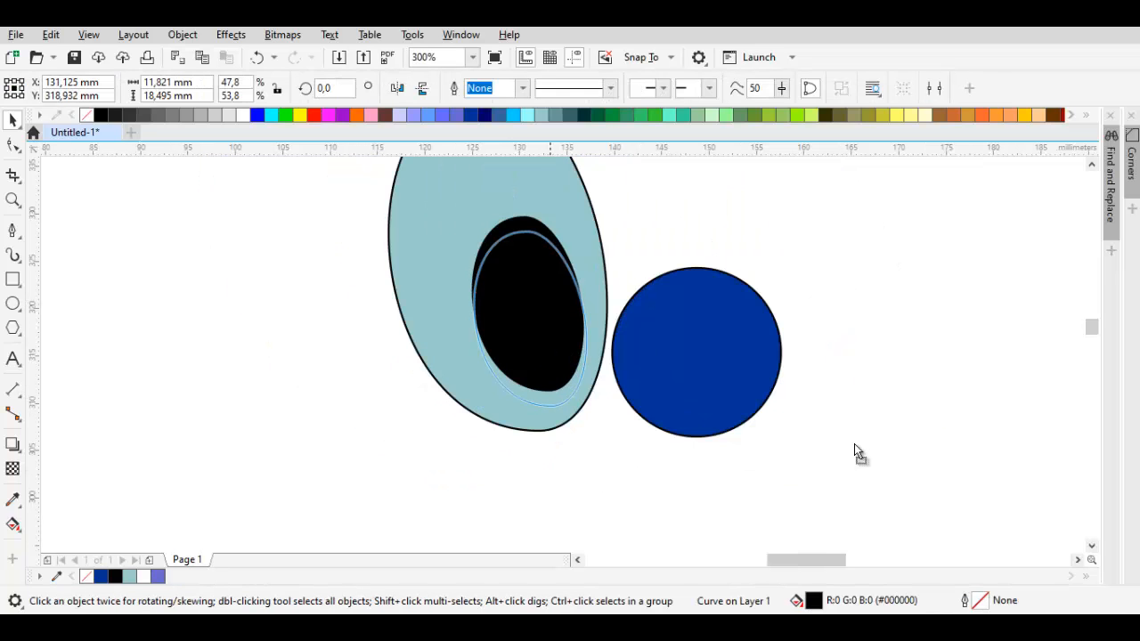
drag(472, 319, 440, 319)
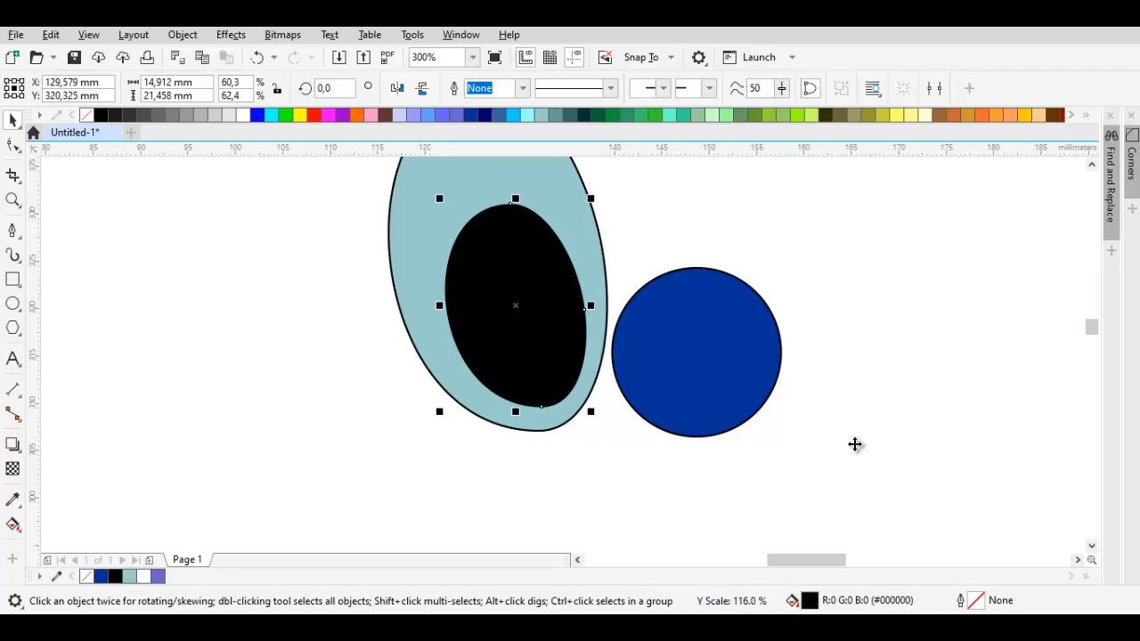
drag(511, 274, 514, 277)
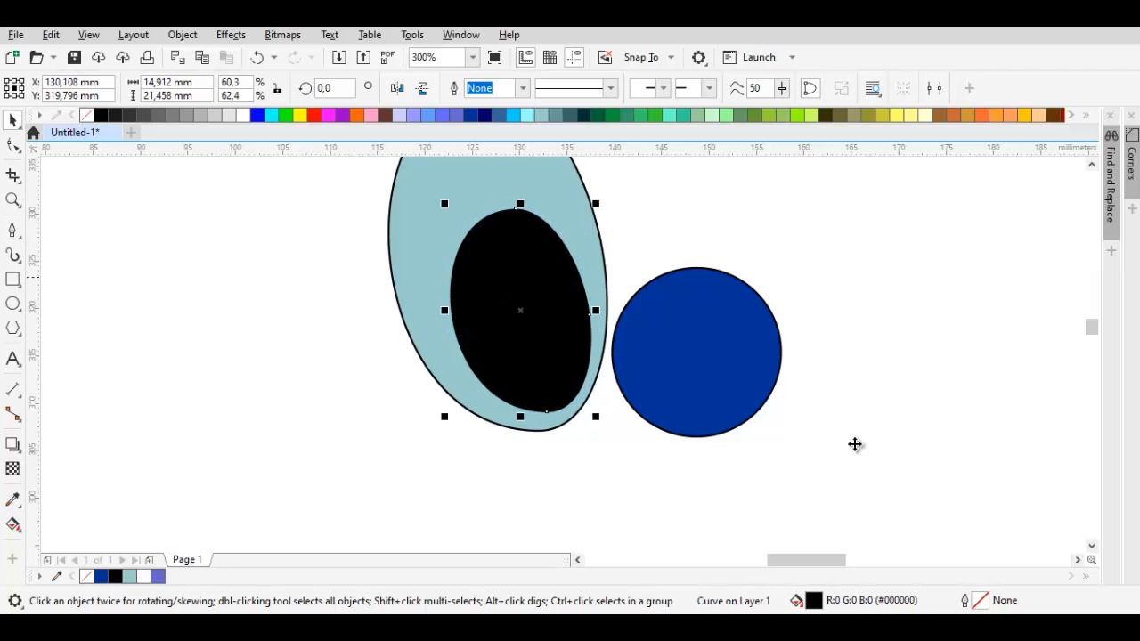
scroll(525, 312, up, 1)
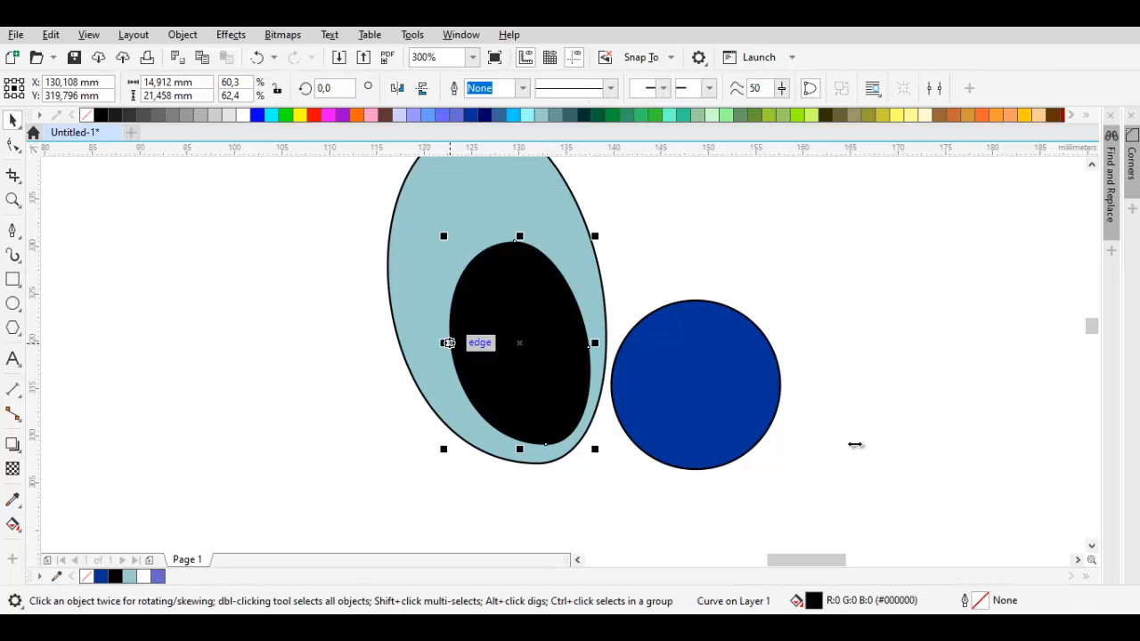
Widen the pupil further and rotate it to about 344.5° so it follows the eye's lower contour.
drag(445, 342, 431, 343)
click(498, 334)
drag(610, 235, 601, 229)
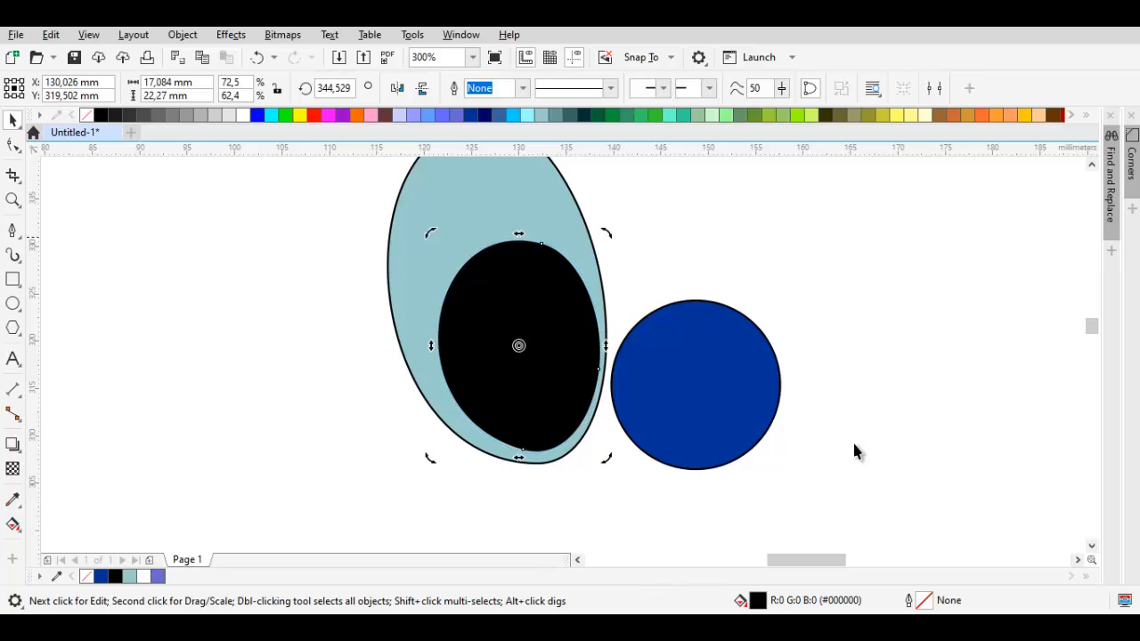
key(Escape)
Add a small white oval highlight near the pupil's upper right from a scaled-down copy of the pupil.
drag(541, 313, 537, 335)
scroll(536, 314, up, 1)
key(Escape)
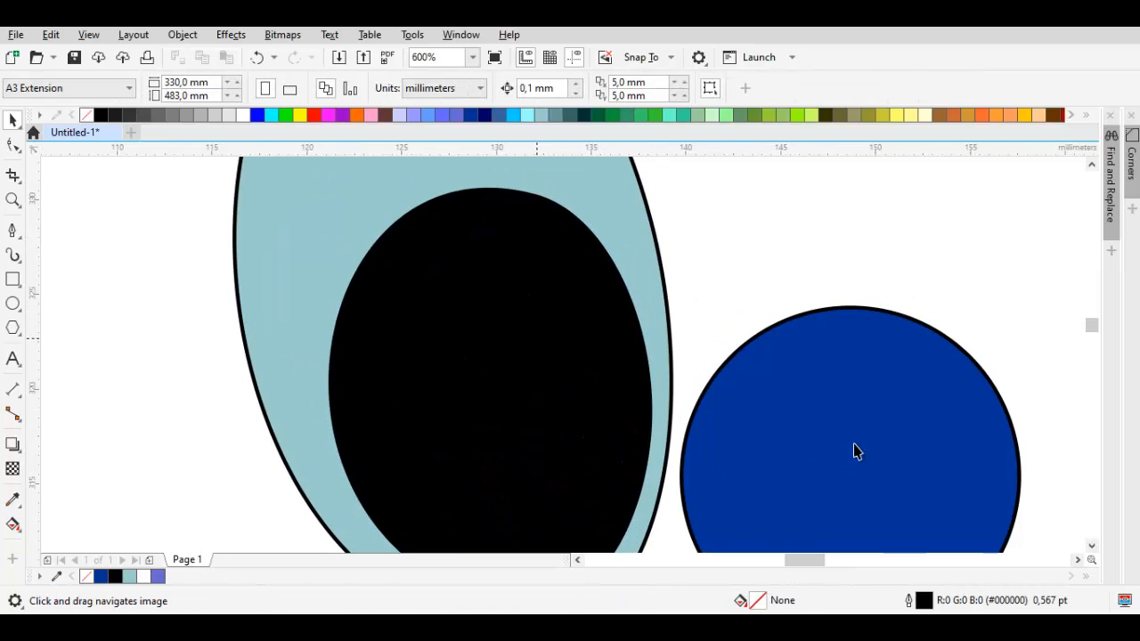
click(548, 317)
scroll(584, 274, down, 1)
drag(624, 225, 585, 219)
scroll(526, 333, up, 1)
scroll(570, 354, down, 2)
click(855, 446)
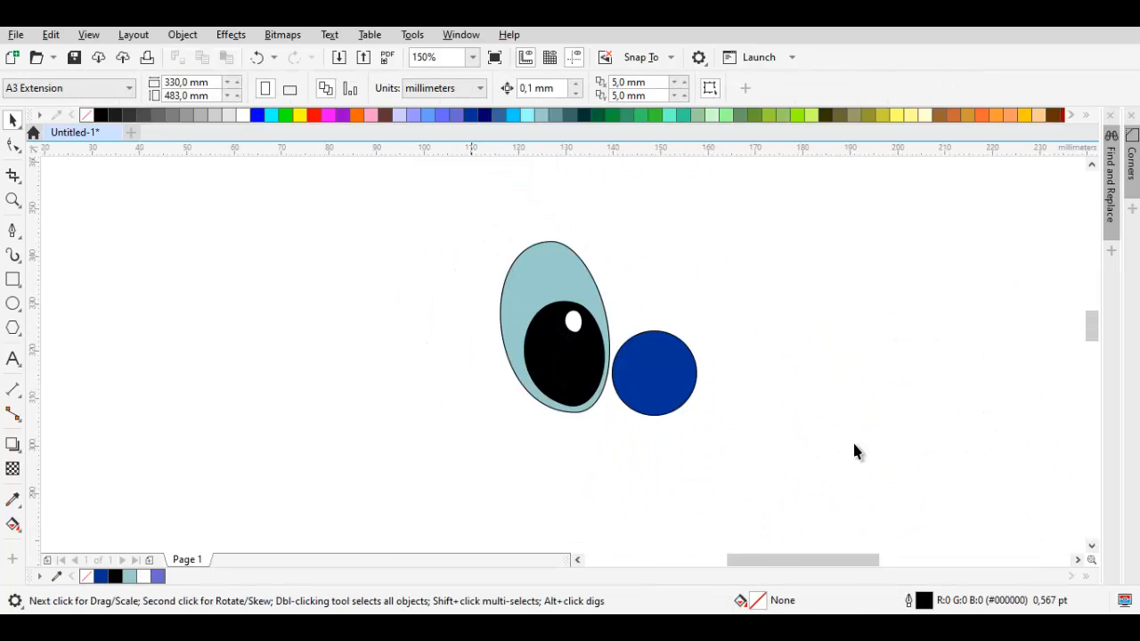
Place a horizontally mirrored copy of the complete left eye on the other side of the blue nose.
drag(630, 451, 653, 452)
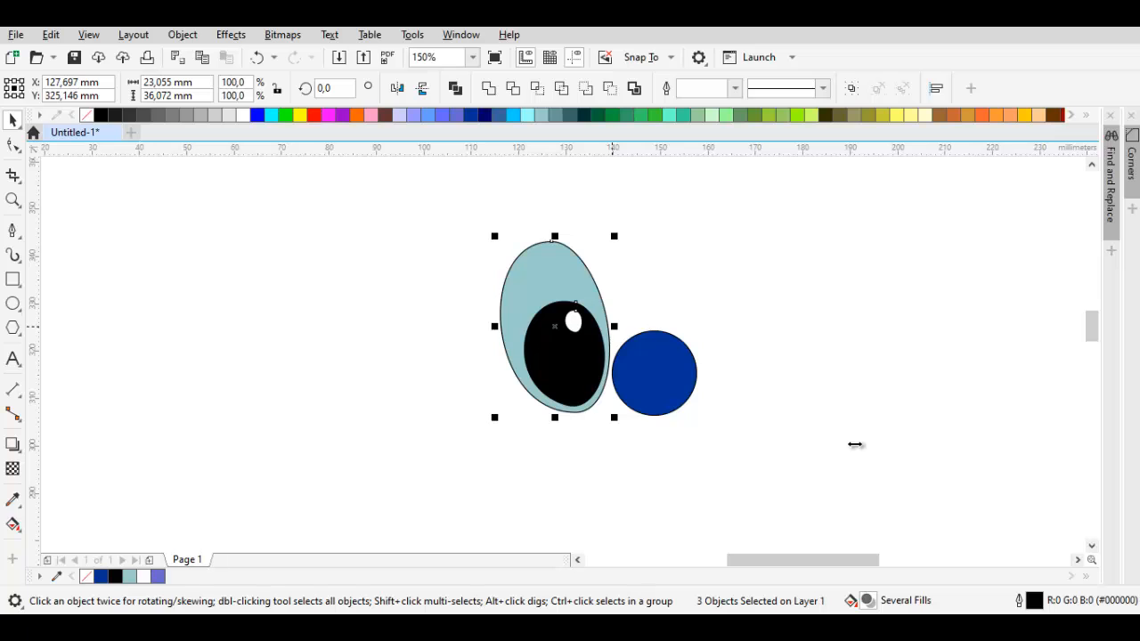
drag(614, 327, 717, 356)
right_click(493, 327)
scroll(724, 357, up, 2)
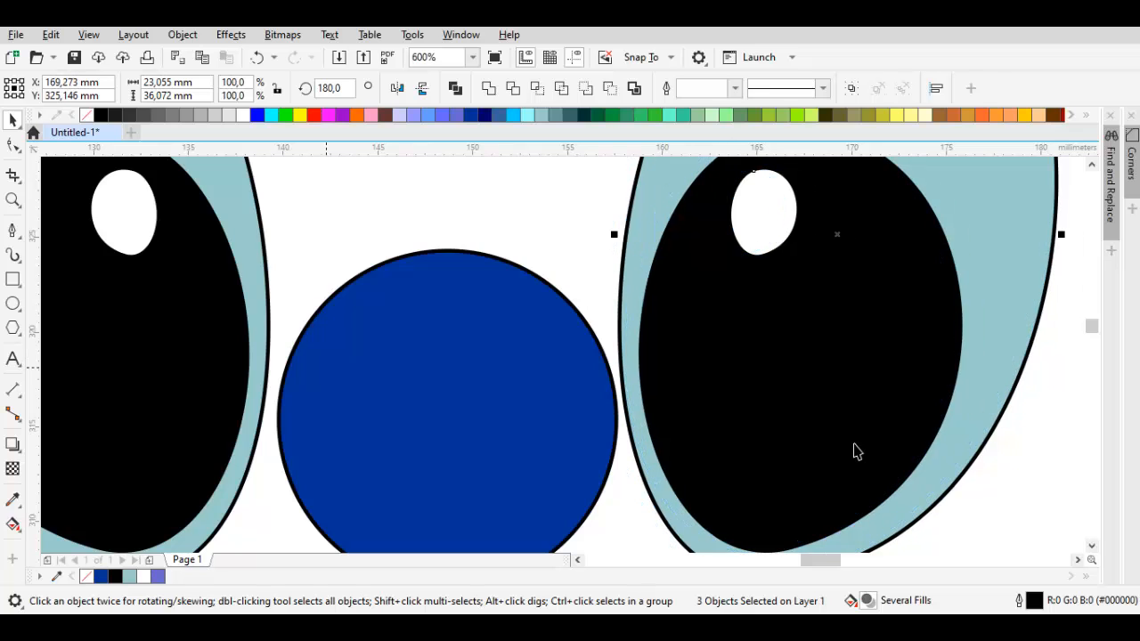
scroll(425, 385, down, 2)
drag(252, 247, 592, 445)
scroll(370, 392, up, 2)
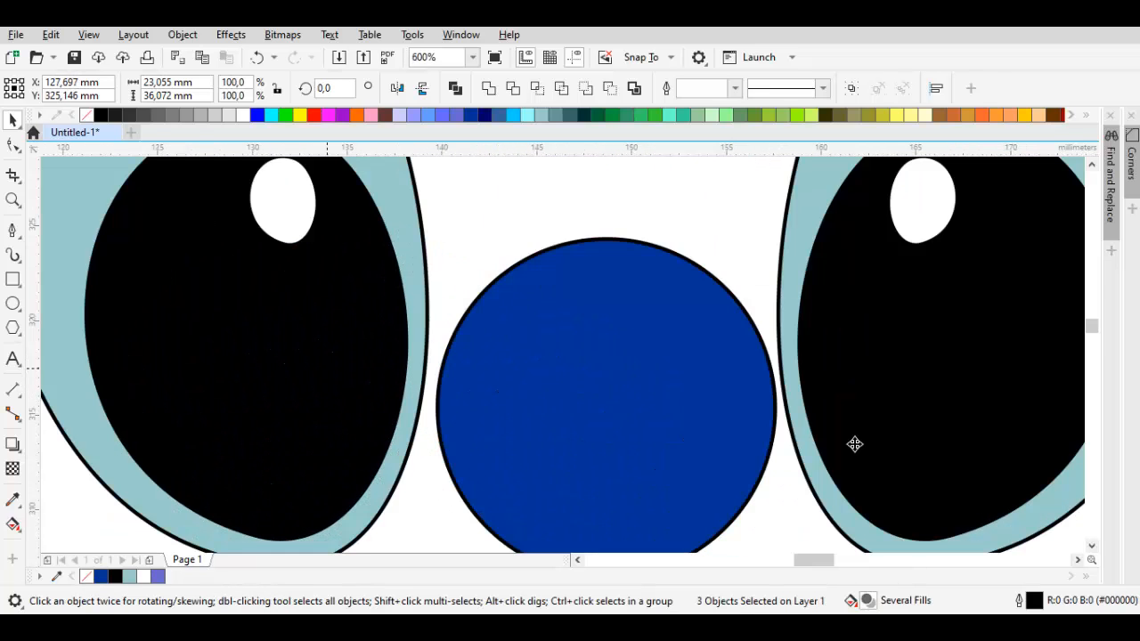
scroll(405, 375, down, 2)
click(460, 324)
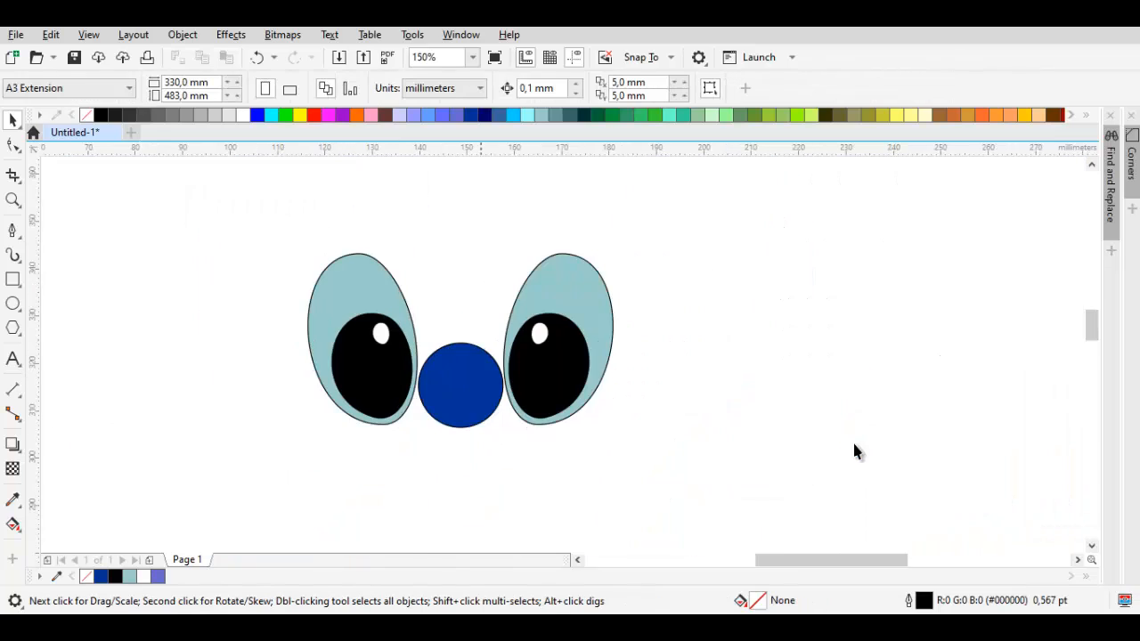
Draw a thin closed crescent above the blue nose with the Pen tool.
scroll(460, 324, up, 2)
key(p)
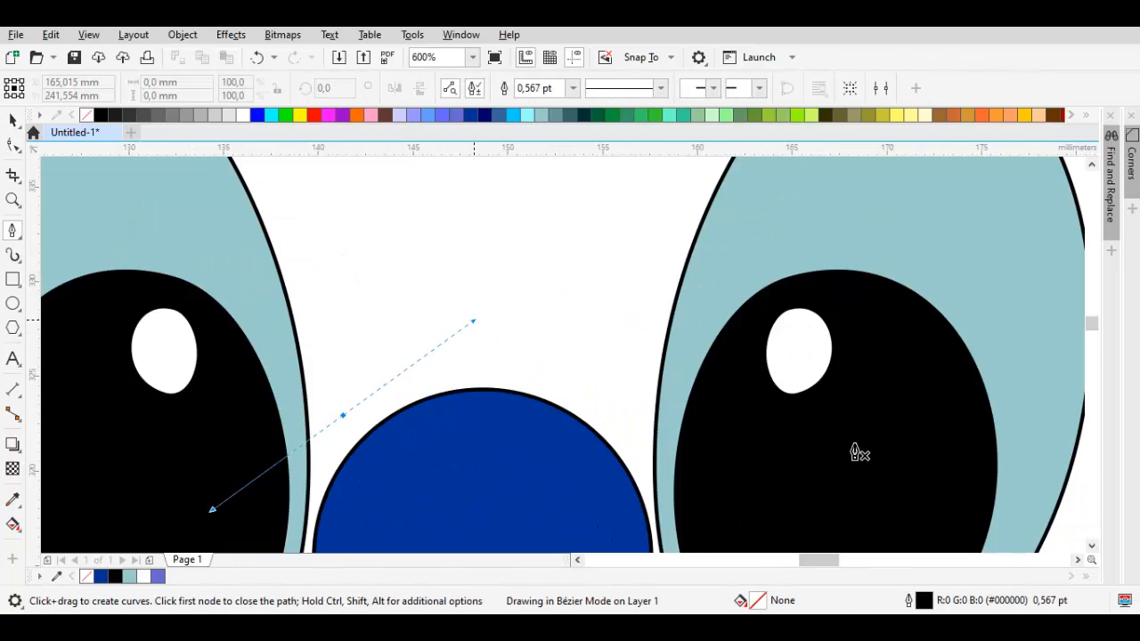
drag(474, 320, 504, 297)
key(Escape)
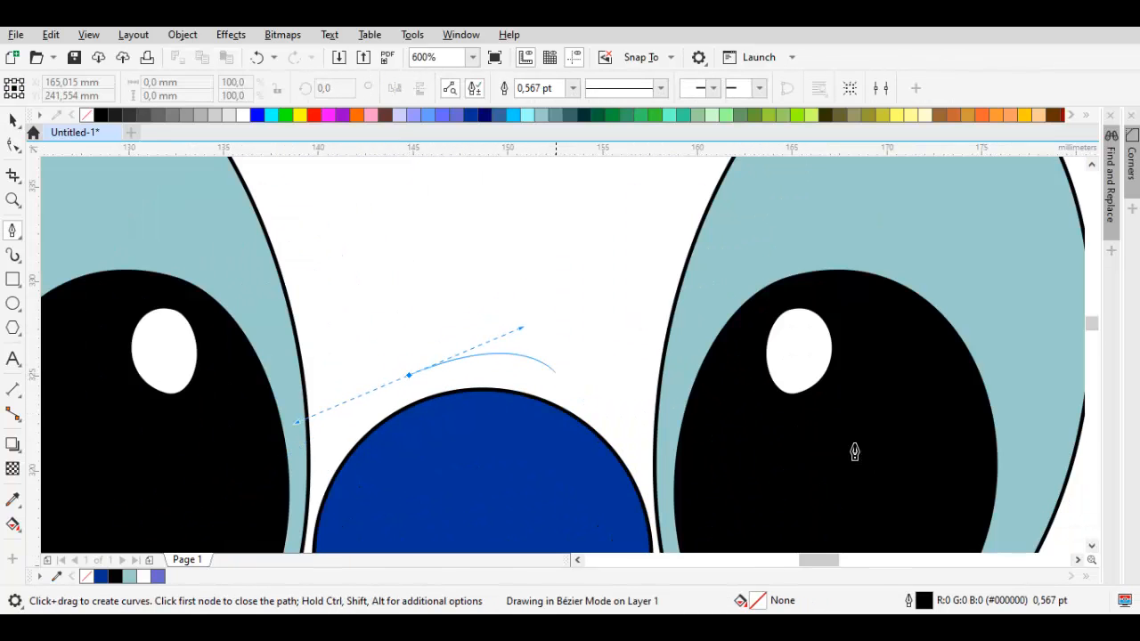
drag(585, 386, 611, 389)
drag(410, 376, 486, 297)
scroll(511, 364, up, 1)
key(space)
Fill the crescent above the nose black and remove its outline.
drag(485, 363, 476, 236)
click(101, 115)
right_click(86, 115)
key(space)
key(space)
Place a slightly smaller copy of the black crescent just above the first one as a second nose wrinkle.
right_click(475, 236)
drag(653, 213, 605, 226)
drag(518, 253, 514, 285)
key(Escape)
scroll(528, 345, down, 2)
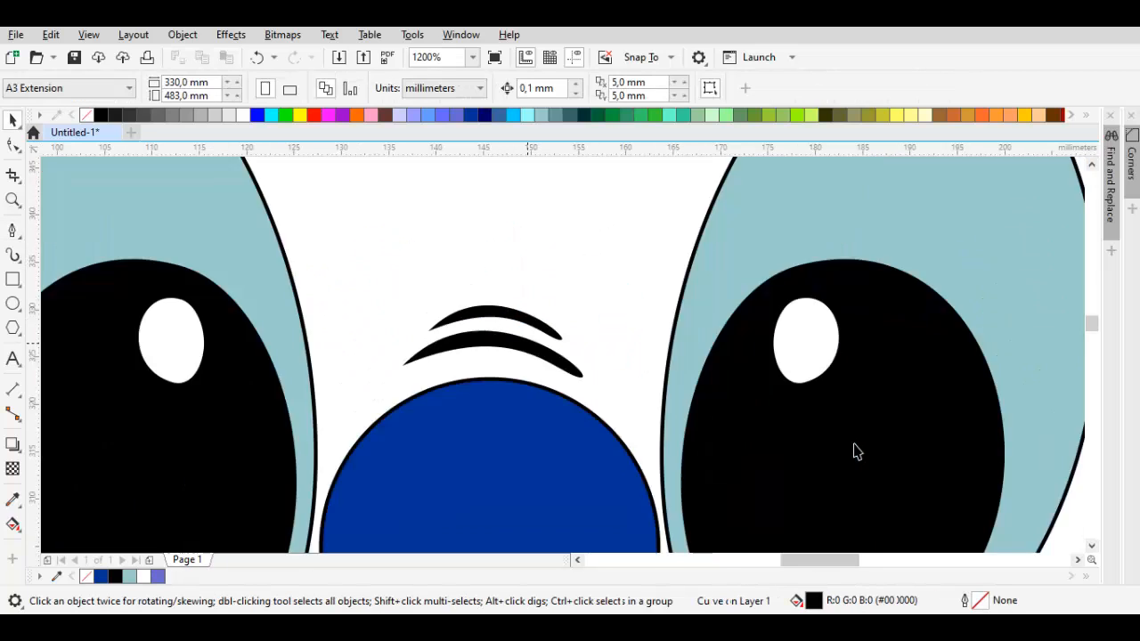
drag(569, 397, 571, 299)
scroll(556, 294, down, 1)
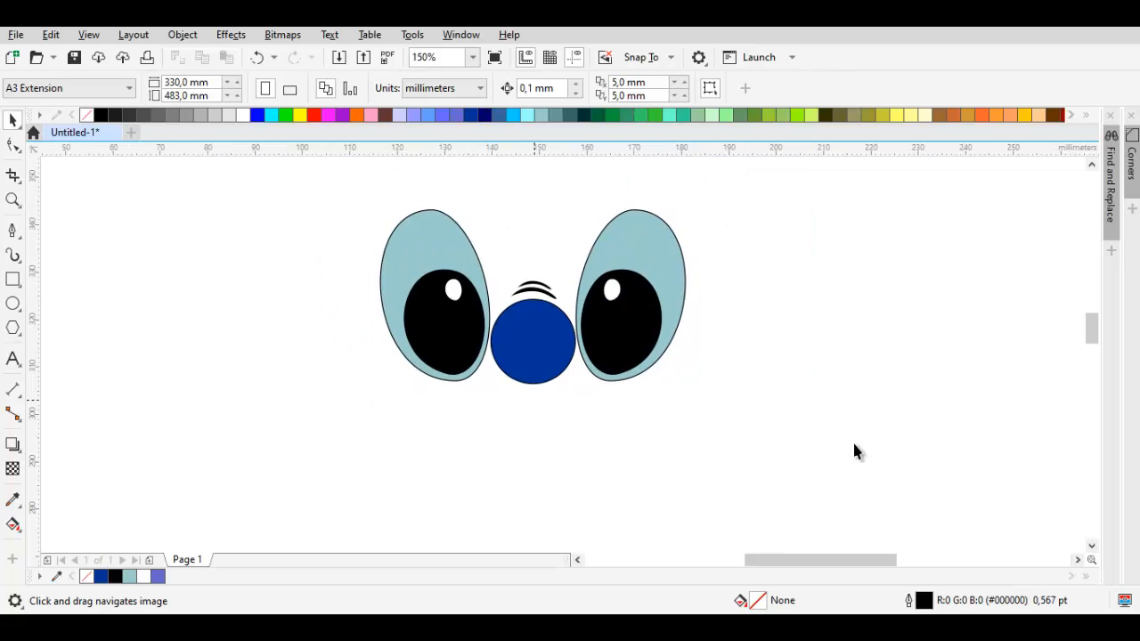
Draw the mouth's lower curve with the Pen tool, about 30.6 mm wide, from beneath the left eye to the nose's base.
key(space)
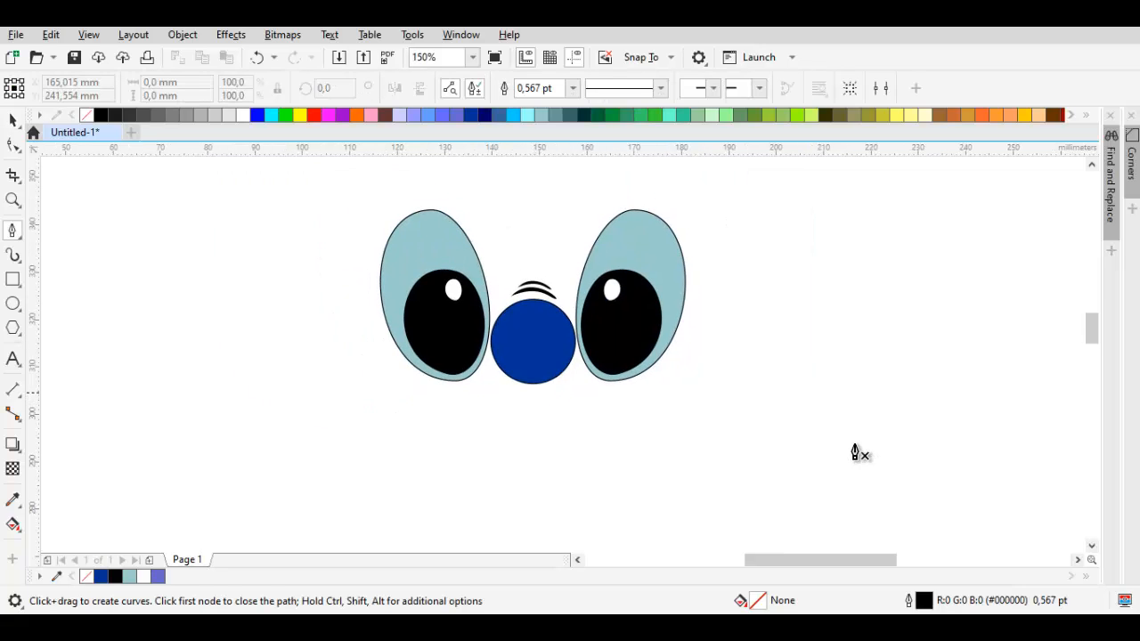
double_click(531, 383)
scroll(506, 393, up, 2)
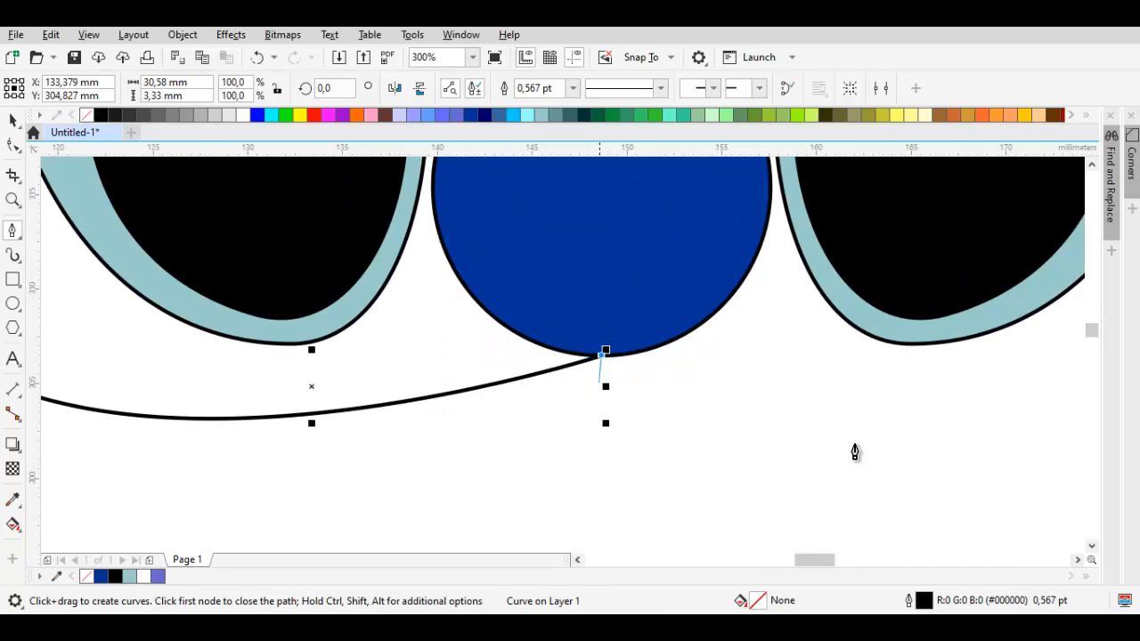
click(593, 339)
drag(294, 369, 573, 329)
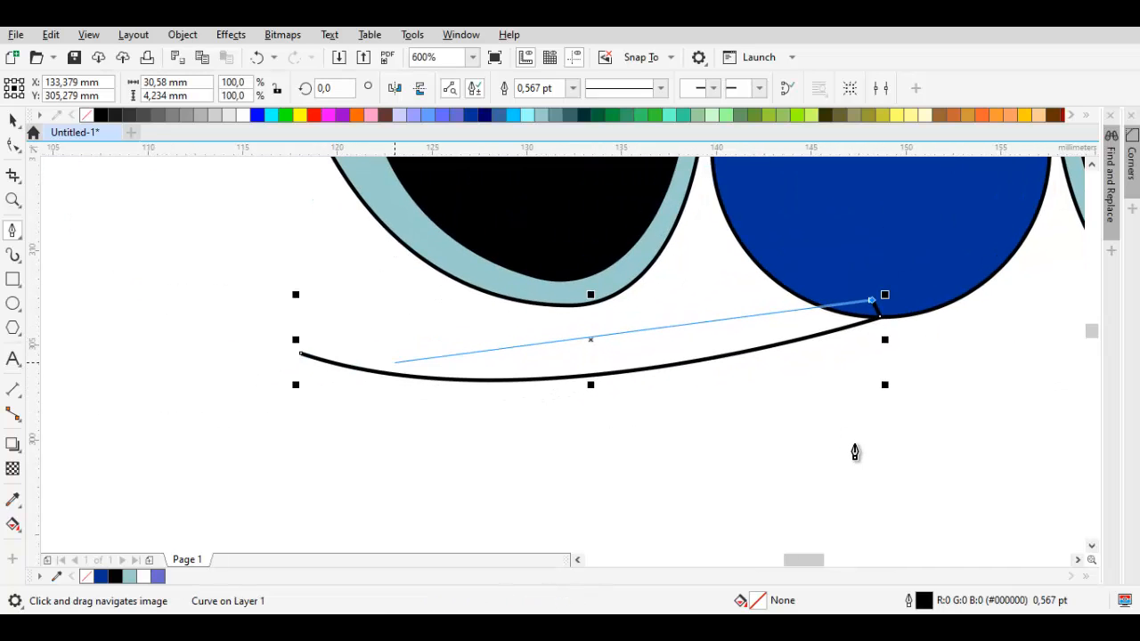
Close the mouth outline with an upper curve and a rounded left end, about 31.5 mm wide overall.
drag(425, 368, 234, 353)
key(ctrl+z)
drag(552, 362, 336, 308)
key(ctrl+z)
scroll(301, 325, up, 1)
drag(301, 380, 392, 409)
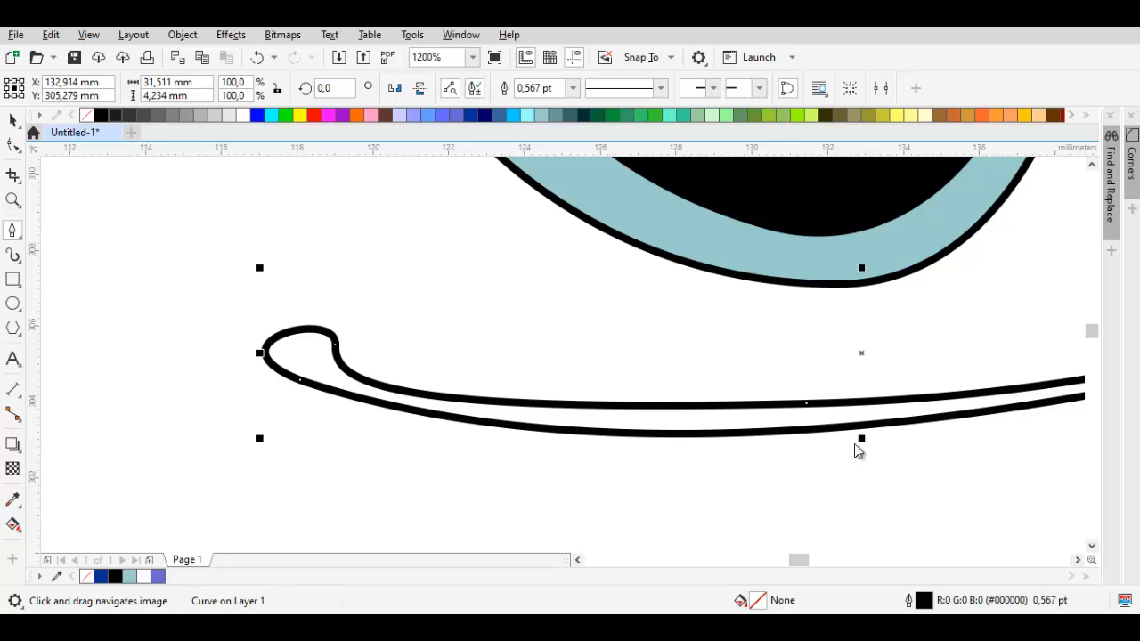
Fill the mouth shape black without an outline and activate node editing on it.
click(101, 114)
right_click(87, 115)
key(space)
key(F10)
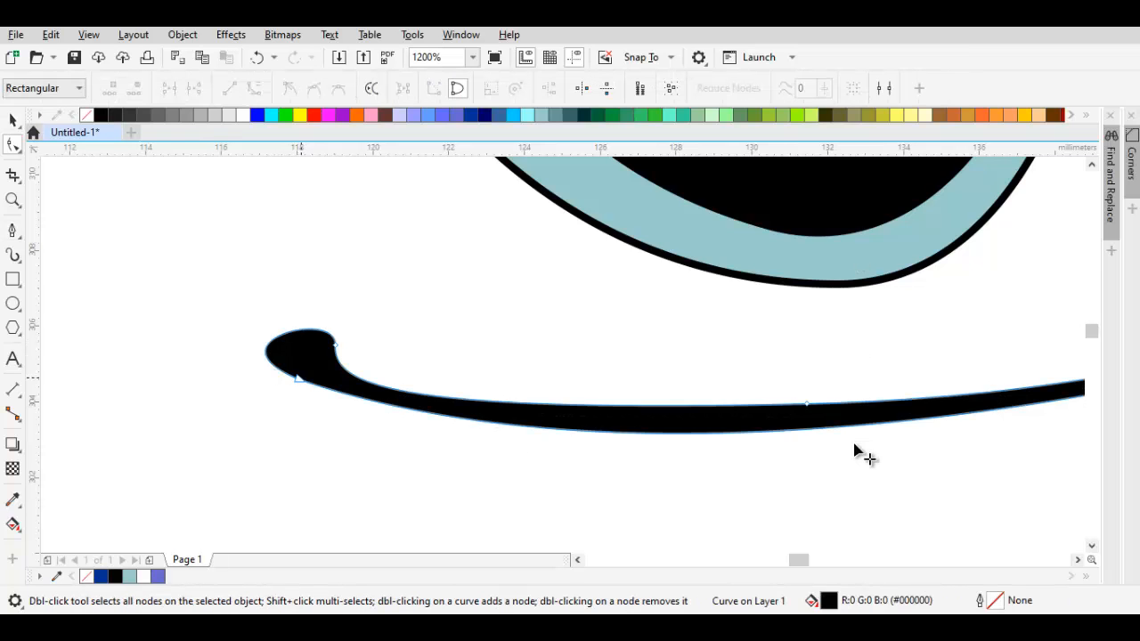
Move the lower node of the mouth's left end outward, making the mouth half about 31.8 mm wide.
drag(300, 381, 287, 386)
key(space)
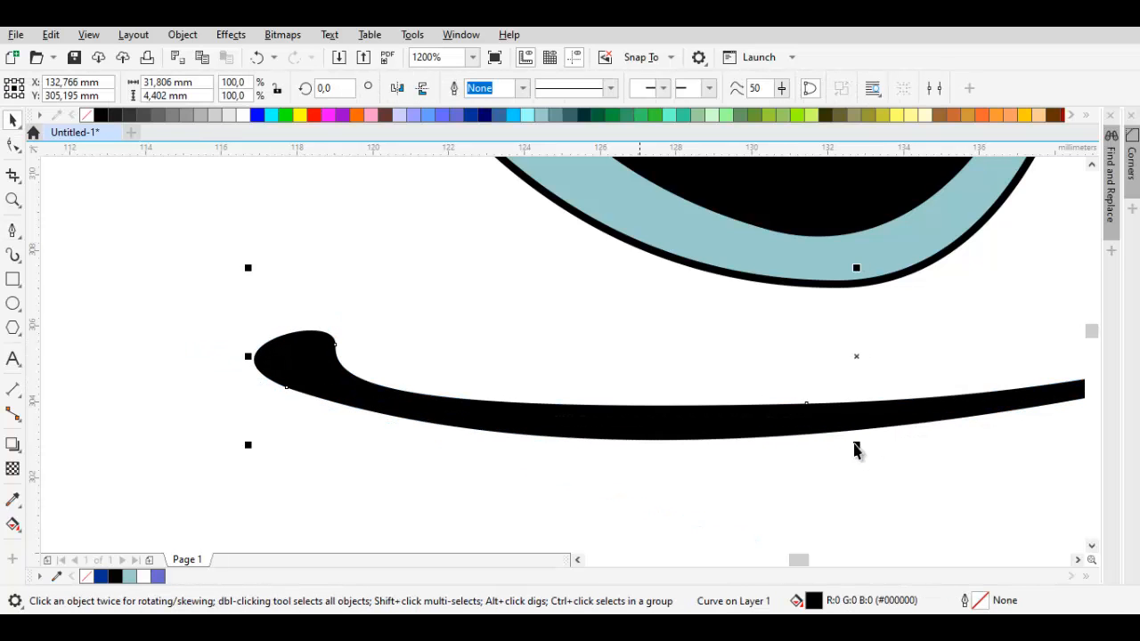
scroll(855, 450, down, 2)
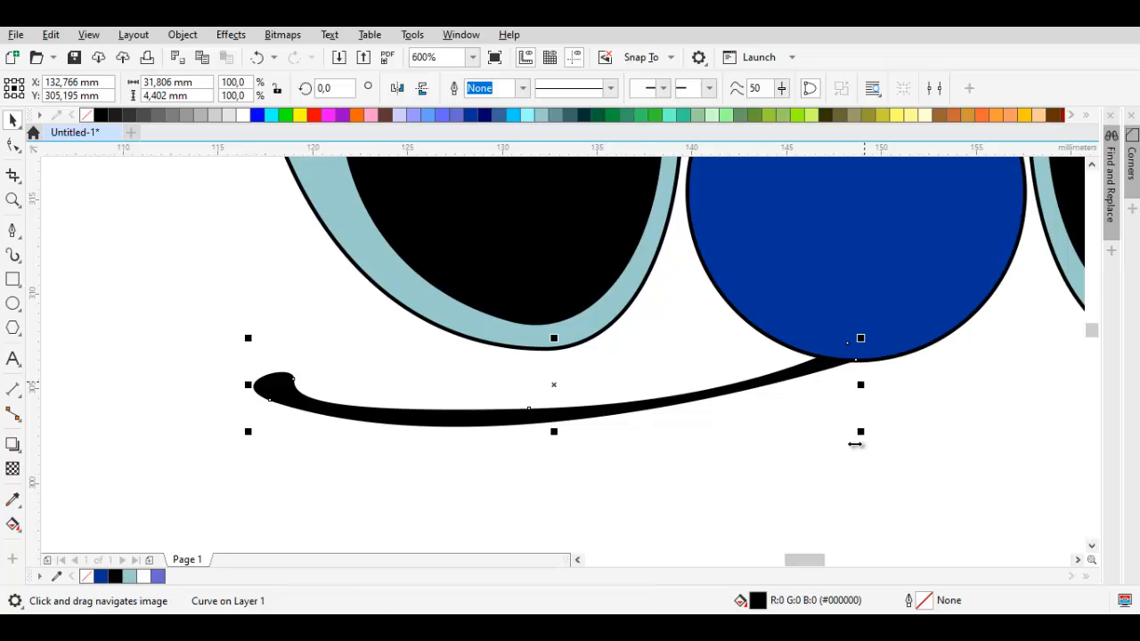
drag(860, 385, 361, 398)
right_click(361, 398)
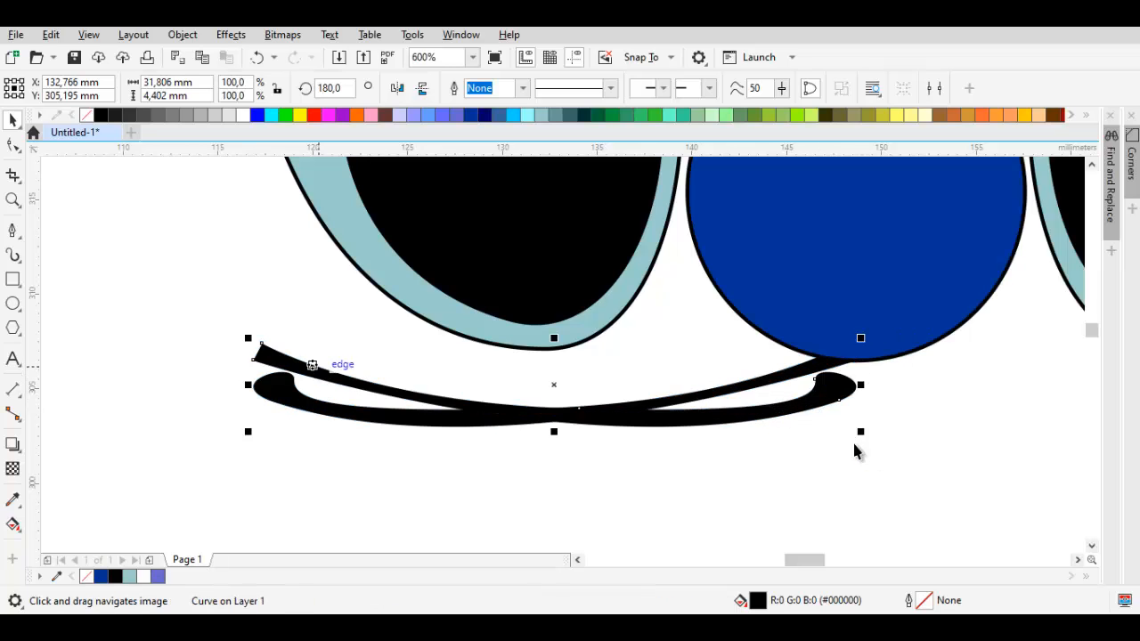
key(ctrl+z)
Mirror a copy of the mouth half horizontally and place it so both inner tips meet at the nose's base.
mouse_move(856, 361)
mouse_down()
mouse_move(823, 441)
mouse_move(855, 360)
mouse_up()
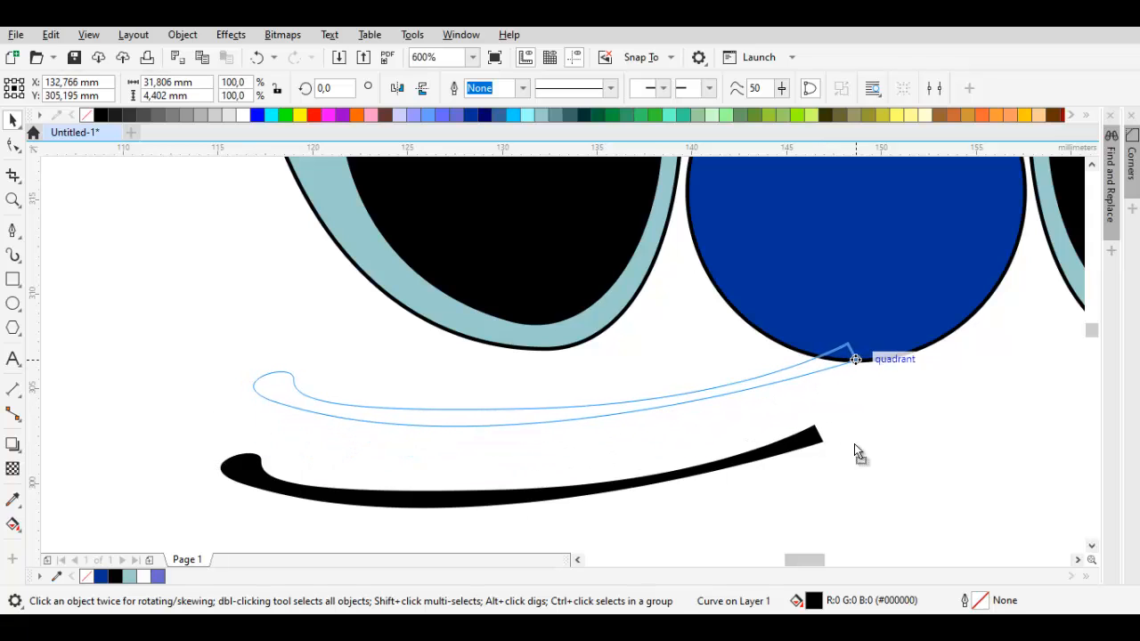
drag(855, 447, 853, 446)
drag(860, 384, 400, 385)
right_click(401, 385)
drag(254, 360, 854, 360)
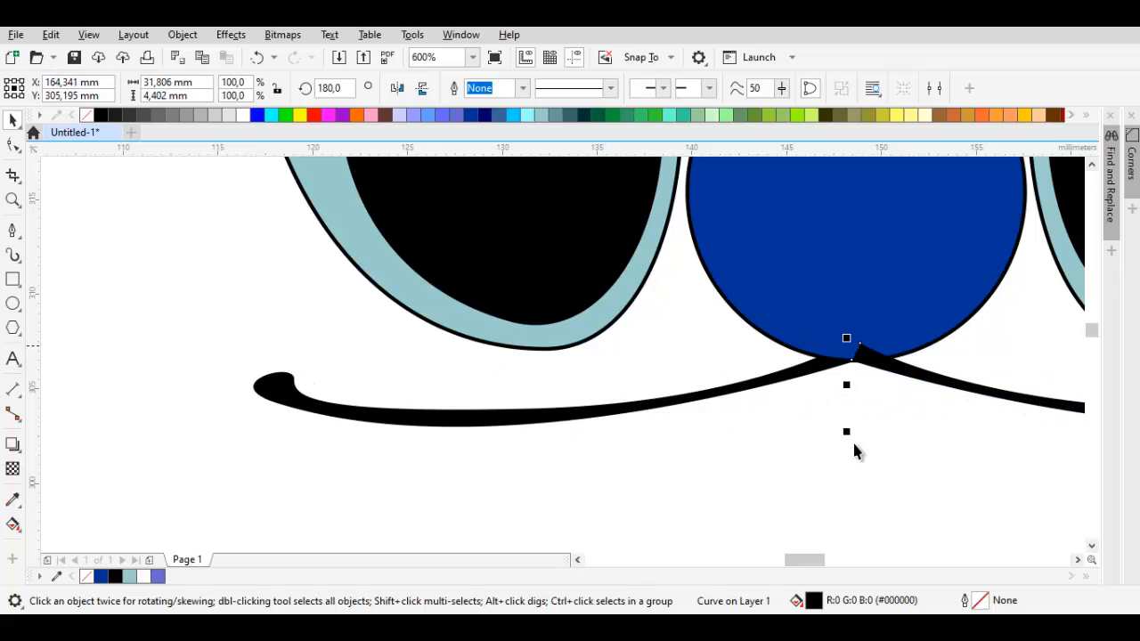
Combine the two mouth halves into one curve and move its lower centre node slightly down.
shift+click(817, 366)
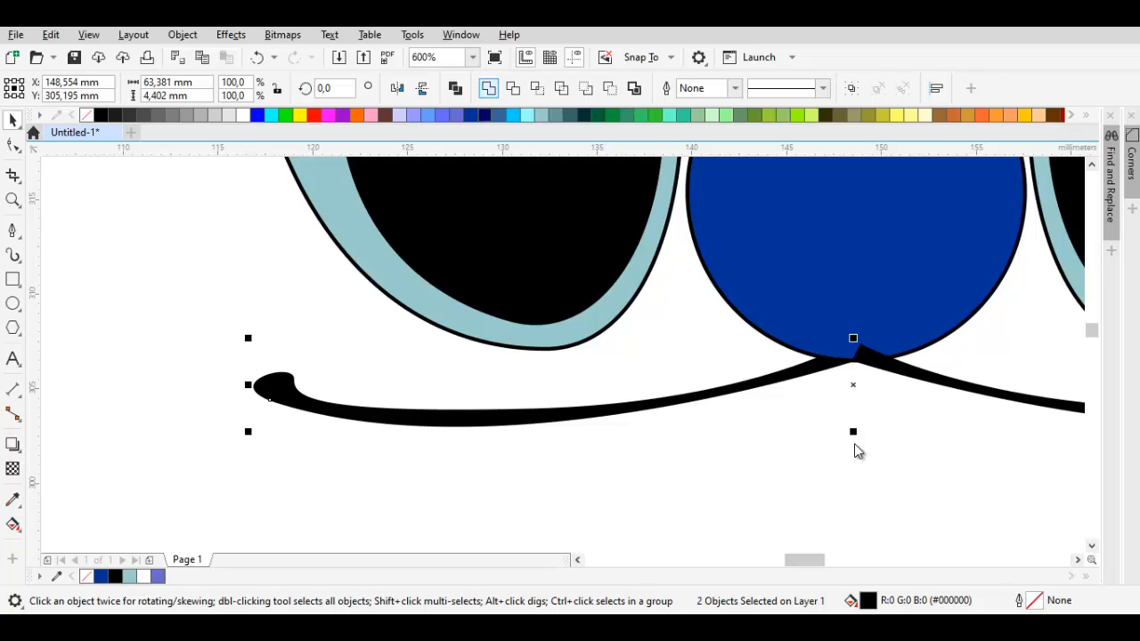
key(ctrl+l)
scroll(853, 451, up, 2)
key(F10)
scroll(855, 445, up, 2)
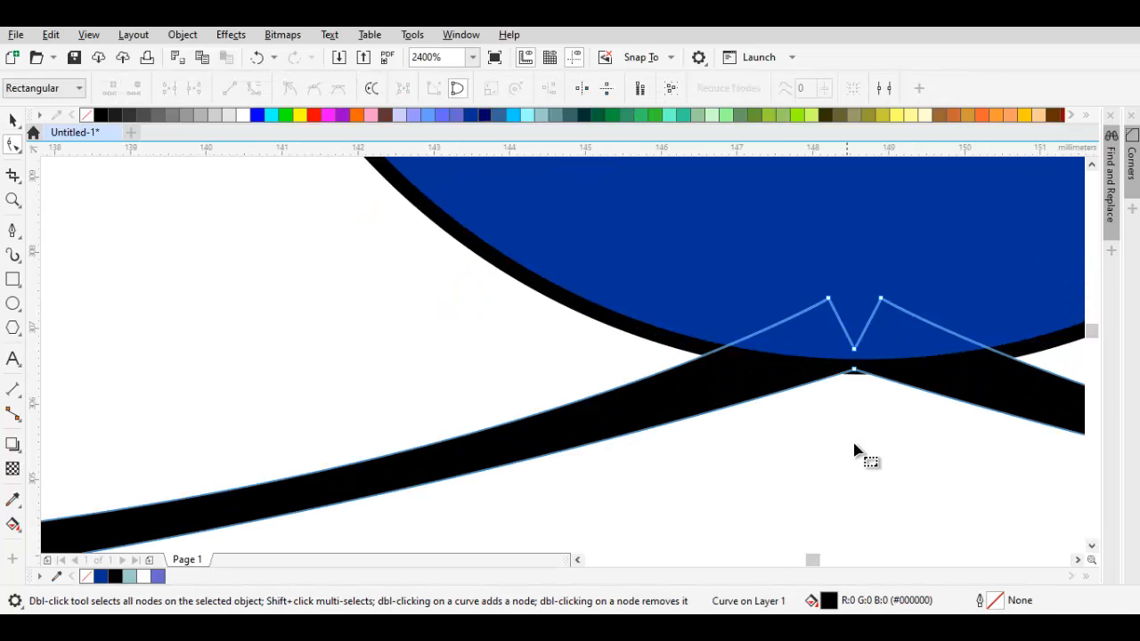
drag(853, 368, 855, 406)
key(space)
key(Escape)
scroll(854, 444, down, 4)
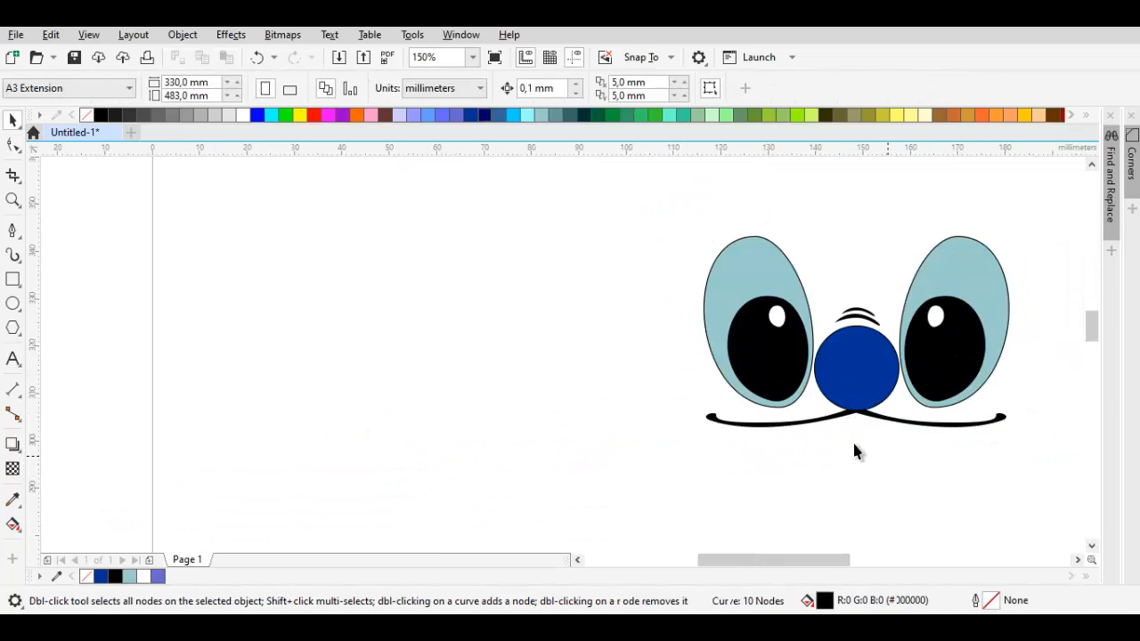
Lower the mouth's bottom centre node a little further to thicken the junction below the nose.
scroll(854, 444, up, 2)
click(854, 448)
key(F10)
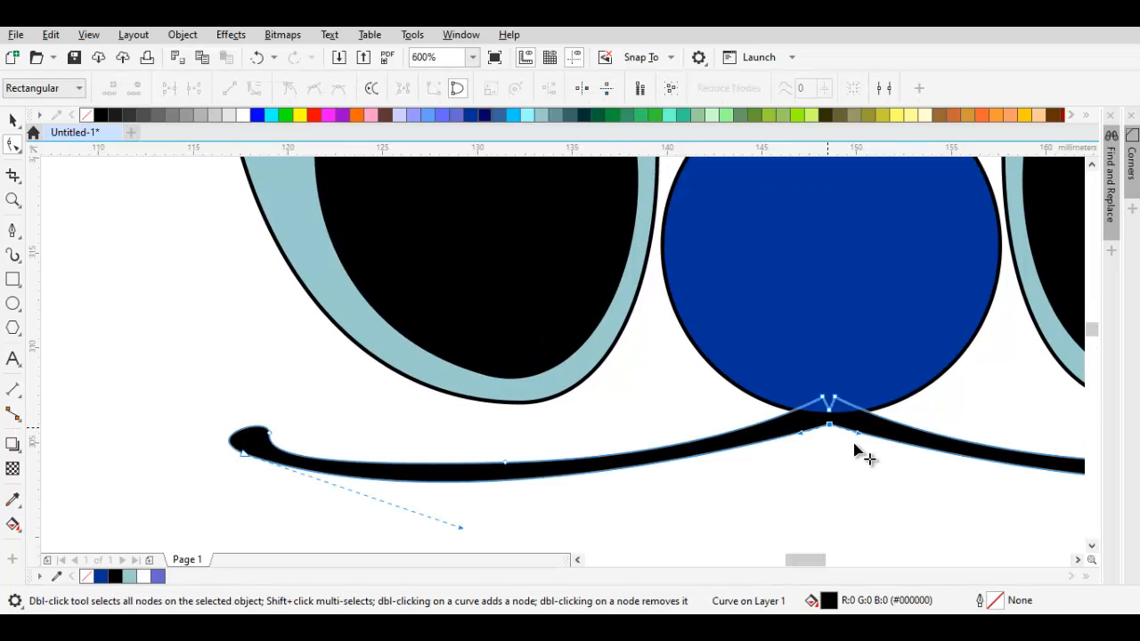
drag(829, 424, 828, 439)
scroll(854, 445, down, 3)
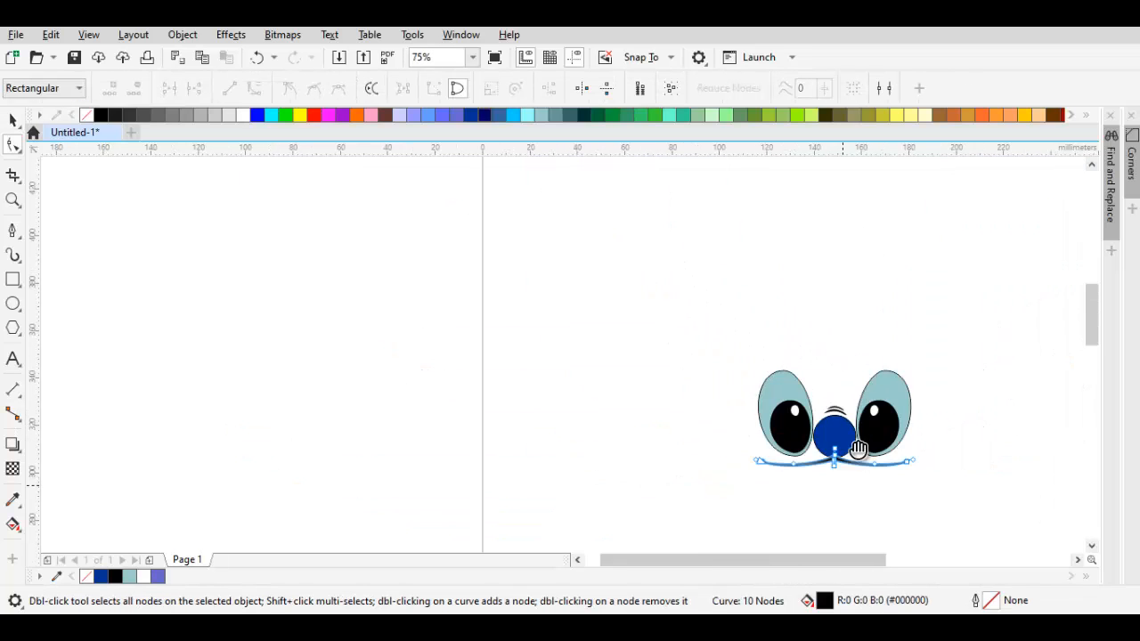
drag(841, 481, 721, 438)
key(space)
key(Escape)
scroll(854, 452, up, 1)
drag(854, 452, 807, 488)
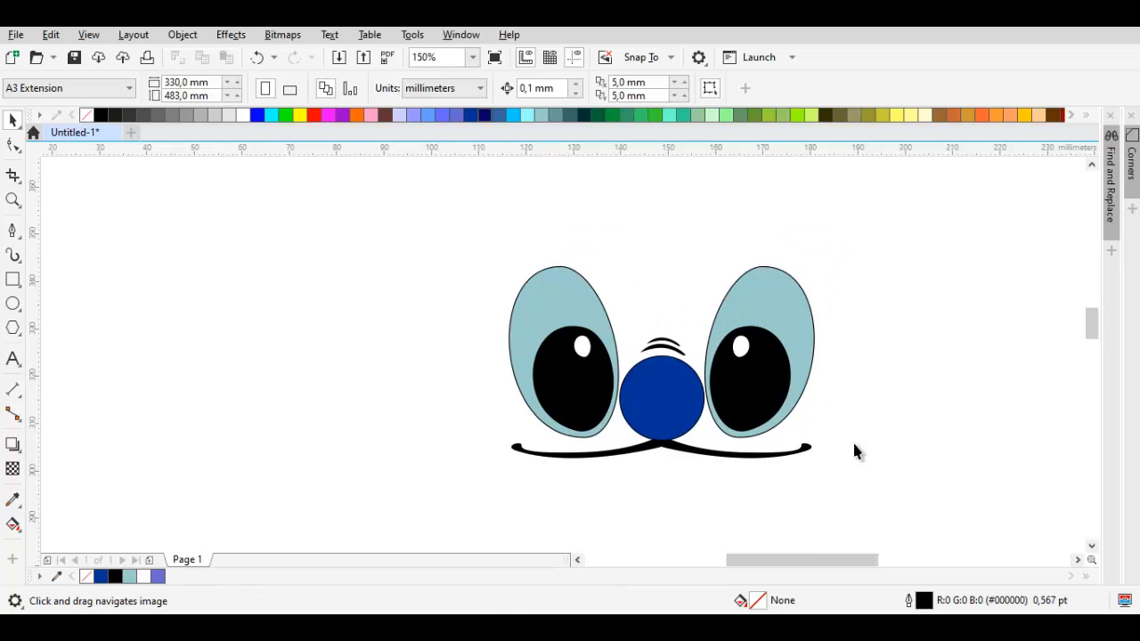
Draw a closed crescent with the Pen tool beneath the mouth's centre, about 15.9 mm wide and 2.9 mm high.
key(space)
drag(854, 451, 853, 451)
key(space)
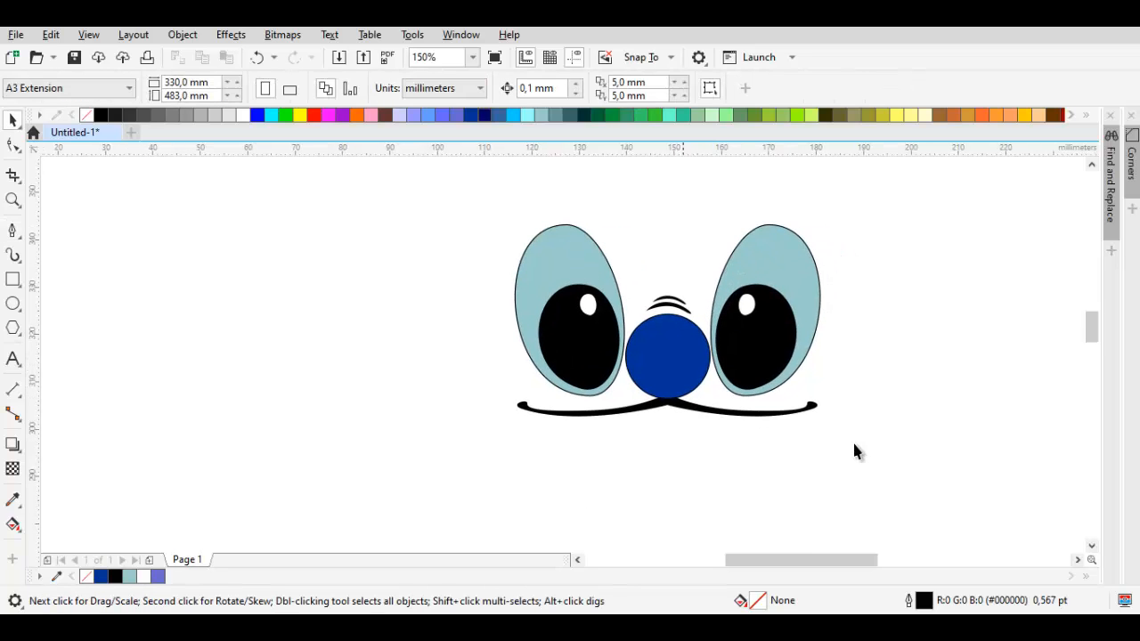
key(space)
scroll(854, 451, up, 1)
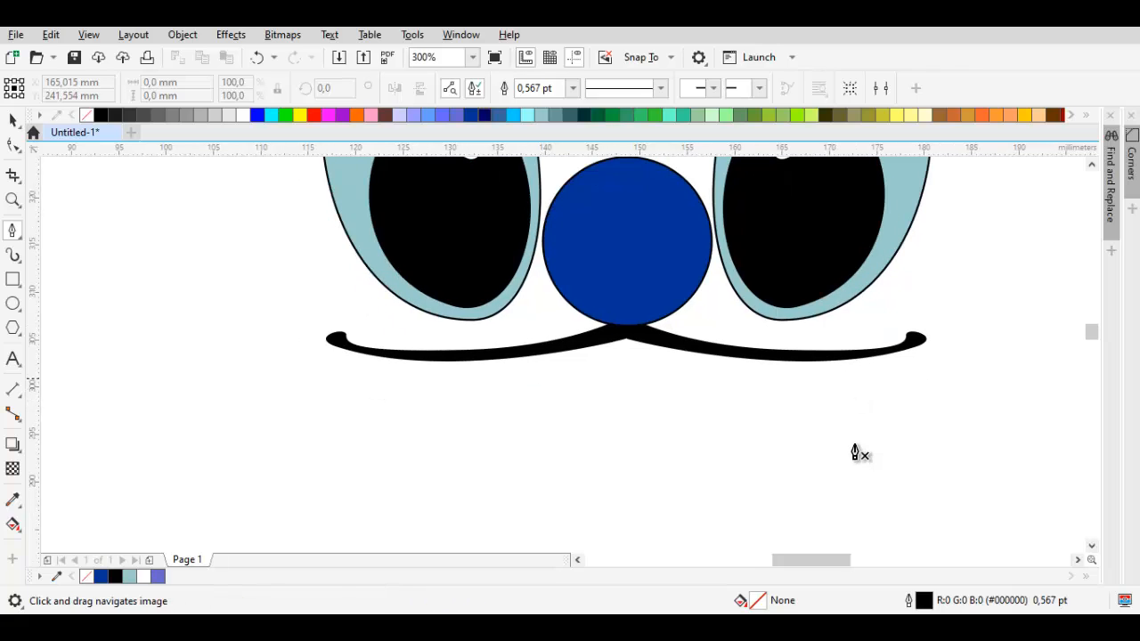
drag(627, 411, 634, 412)
click(697, 375)
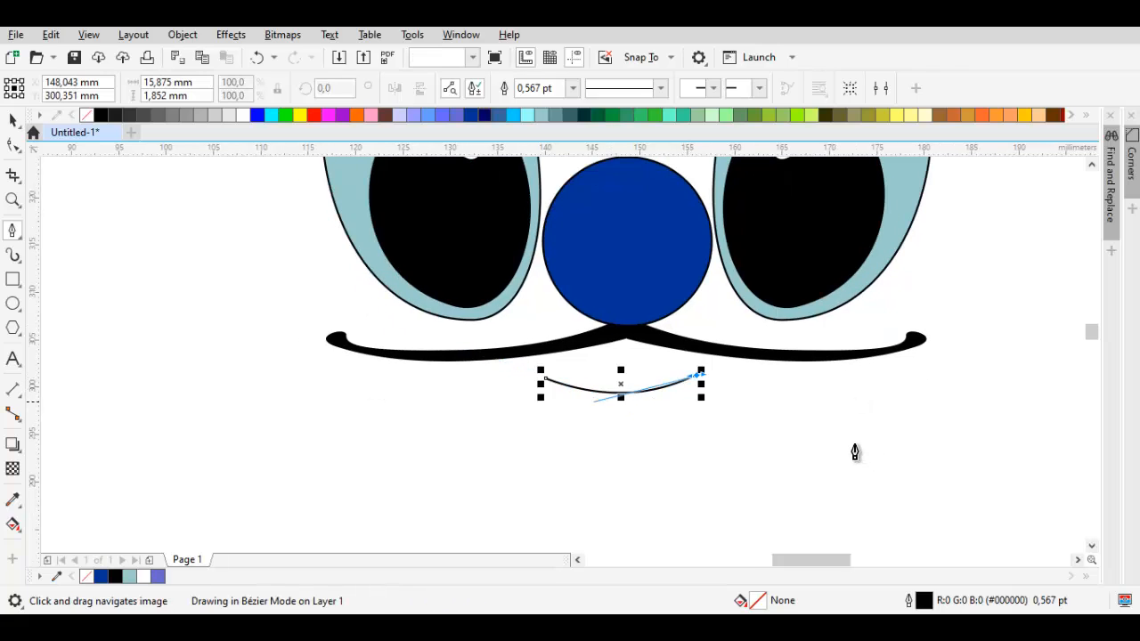
drag(546, 379, 624, 436)
key(space)
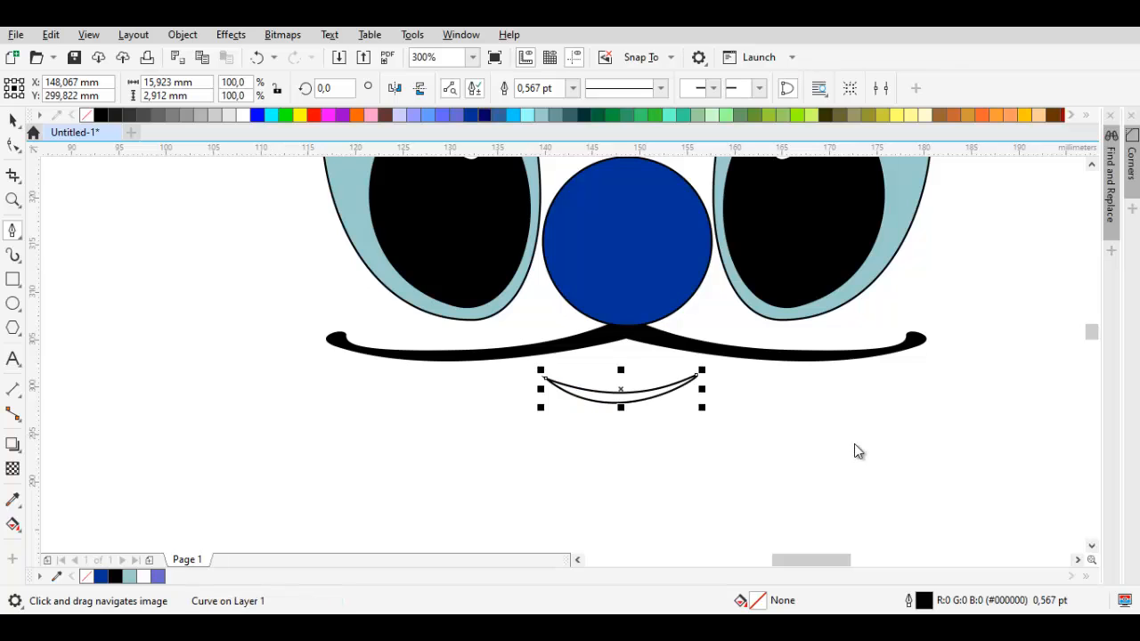
Fill the crescent black, remove its outline and move it slightly closer to the mouth.
click(100, 115)
right_click(87, 114)
key(space)
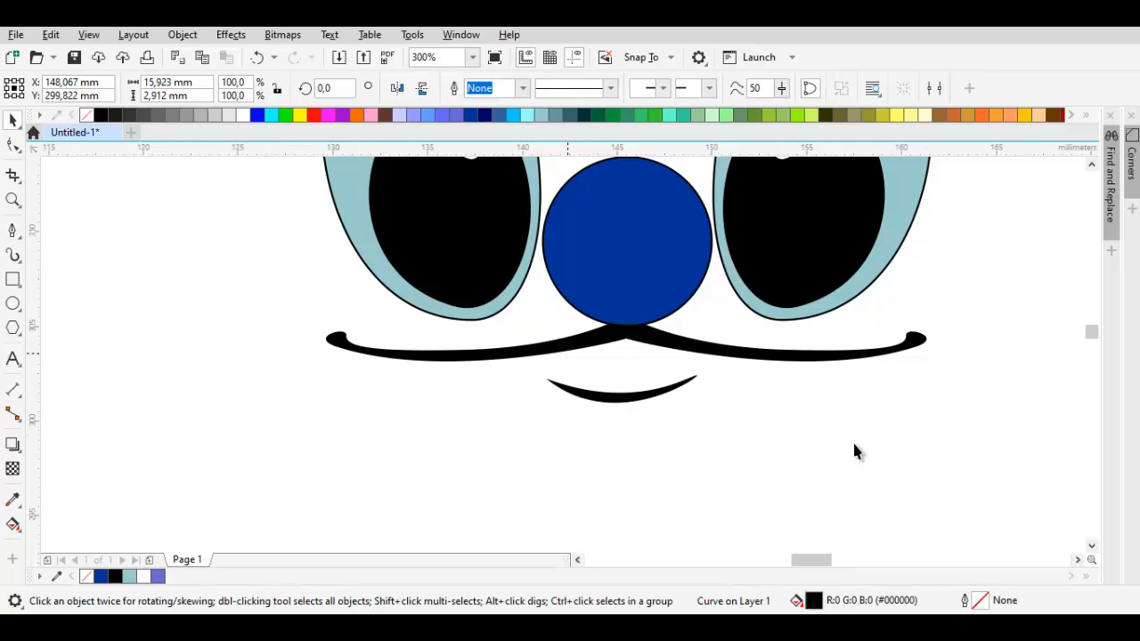
scroll(567, 352, up, 1)
key(space)
key(space)
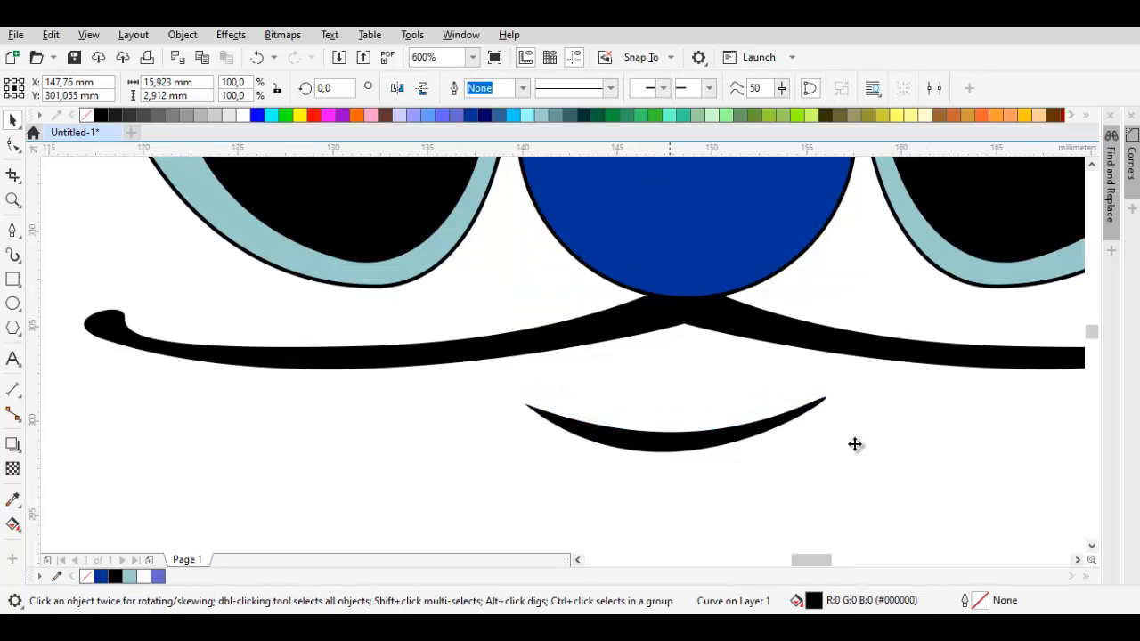
Flatten both curves of the crescent below the mouth by adjusting the handles of its left node.
key(F10)
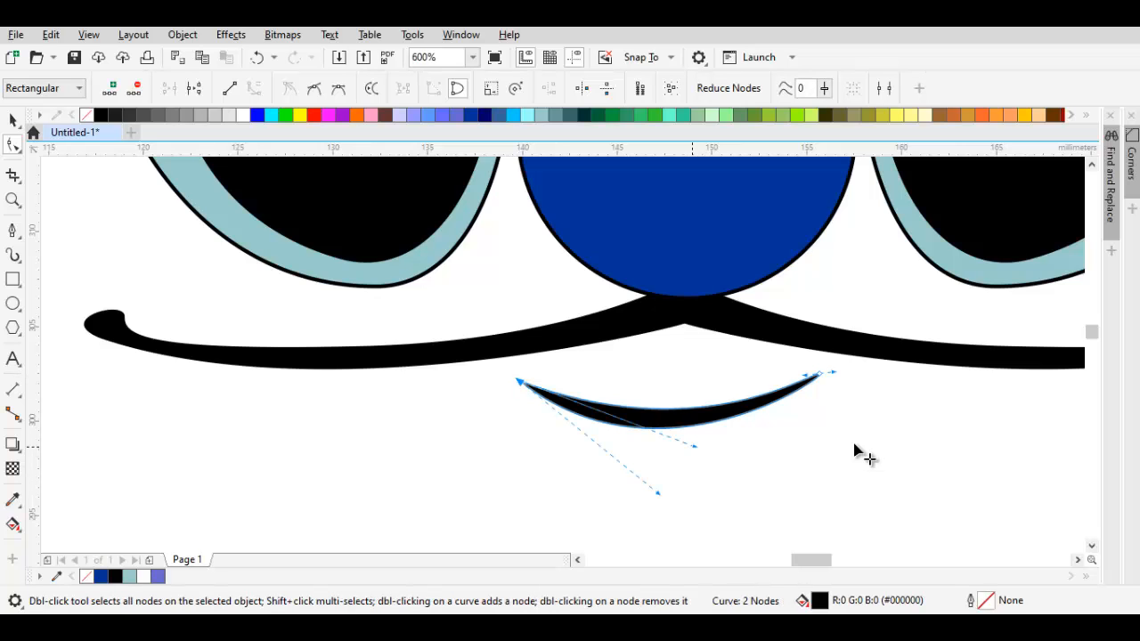
drag(695, 447, 695, 426)
drag(659, 493, 687, 469)
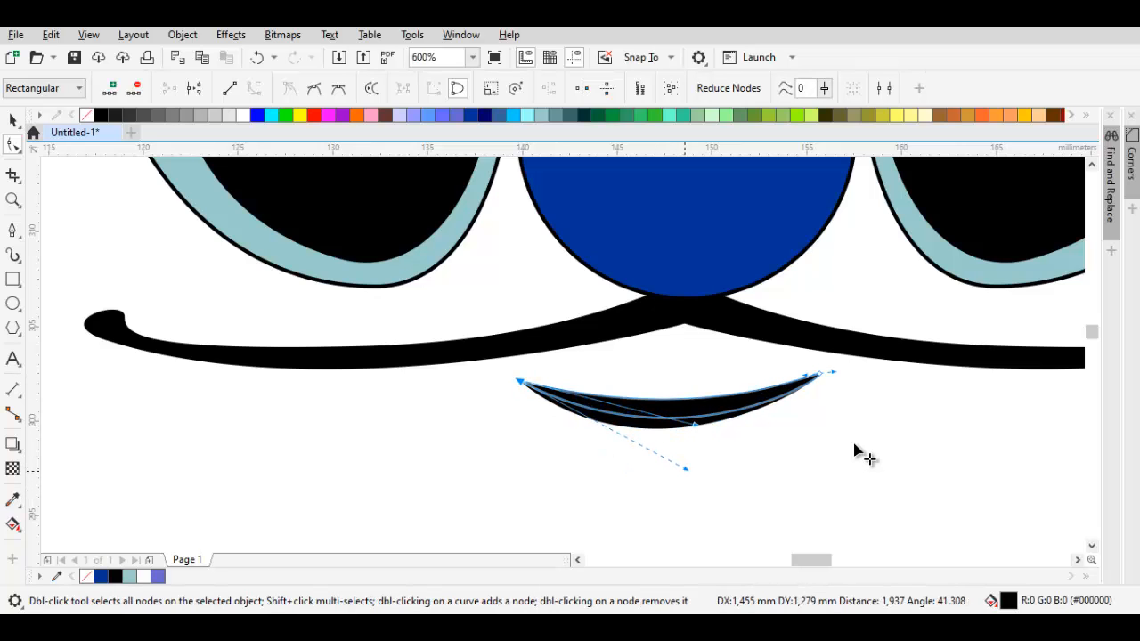
key(space)
click(854, 444)
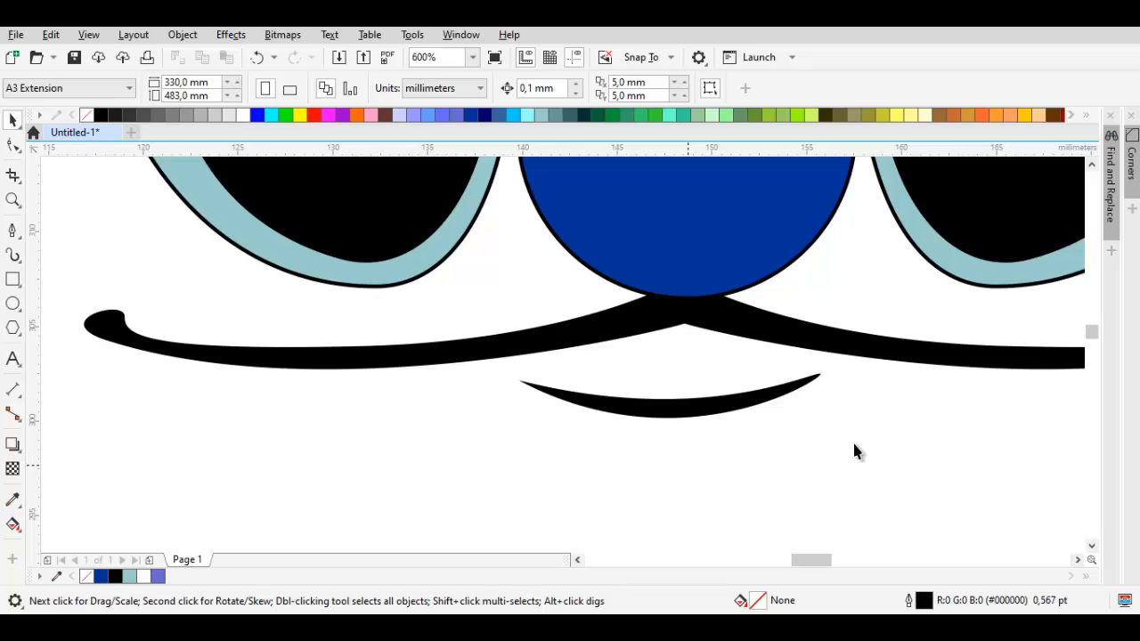
Select the blue nose circle.
scroll(854, 444, down, 2)
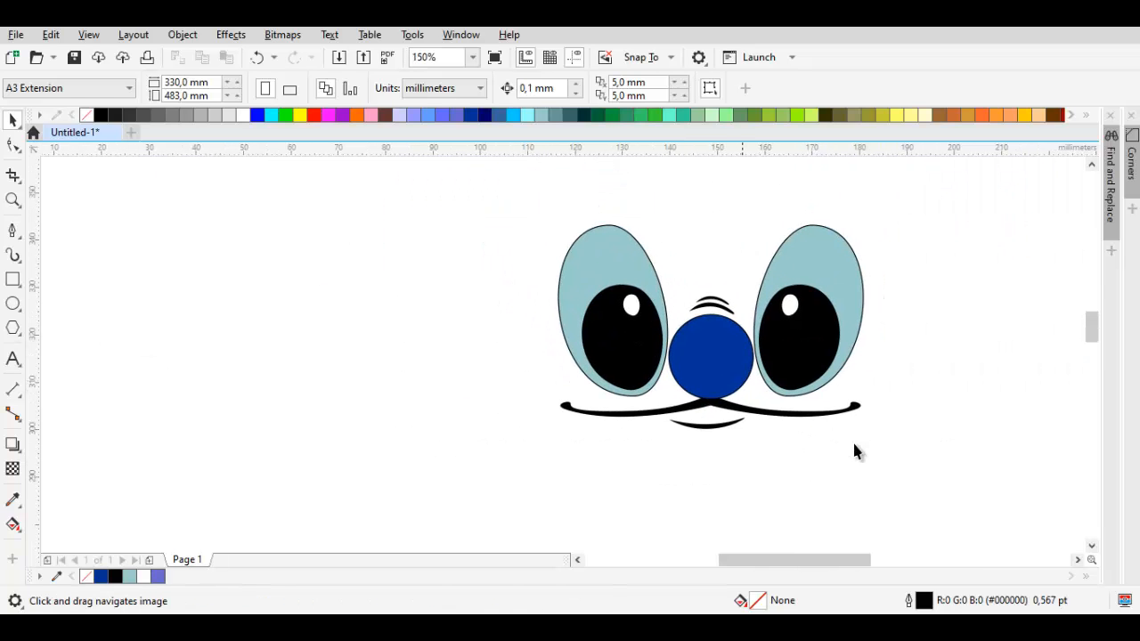
click(725, 350)
scroll(854, 444, down, 1)
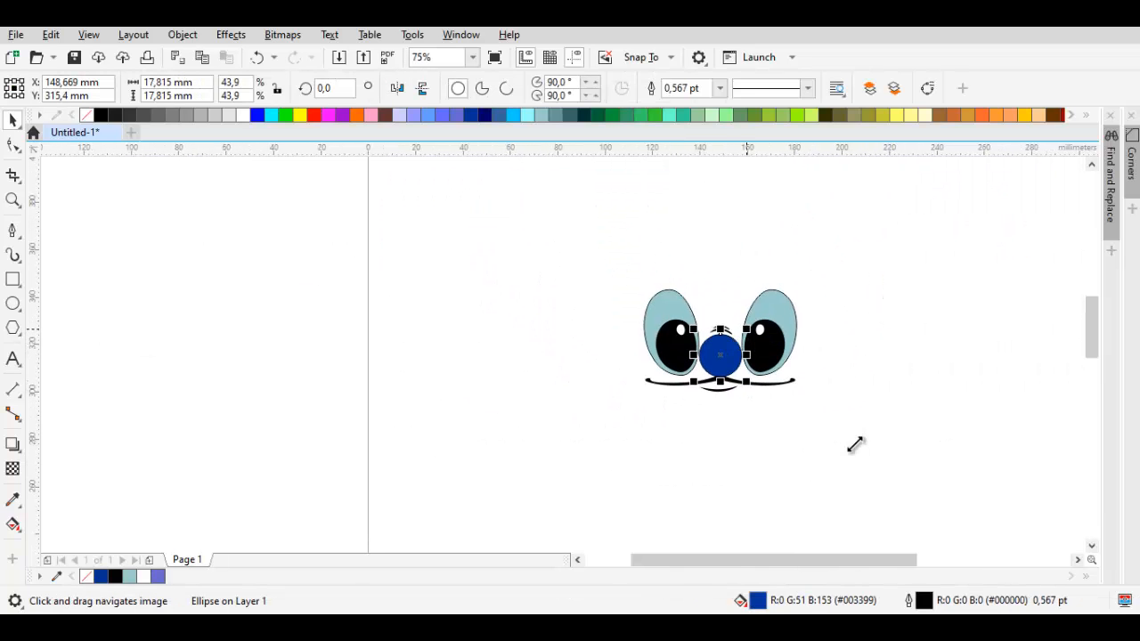
drag(746, 329, 822, 230)
drag(854, 451, 854, 452)
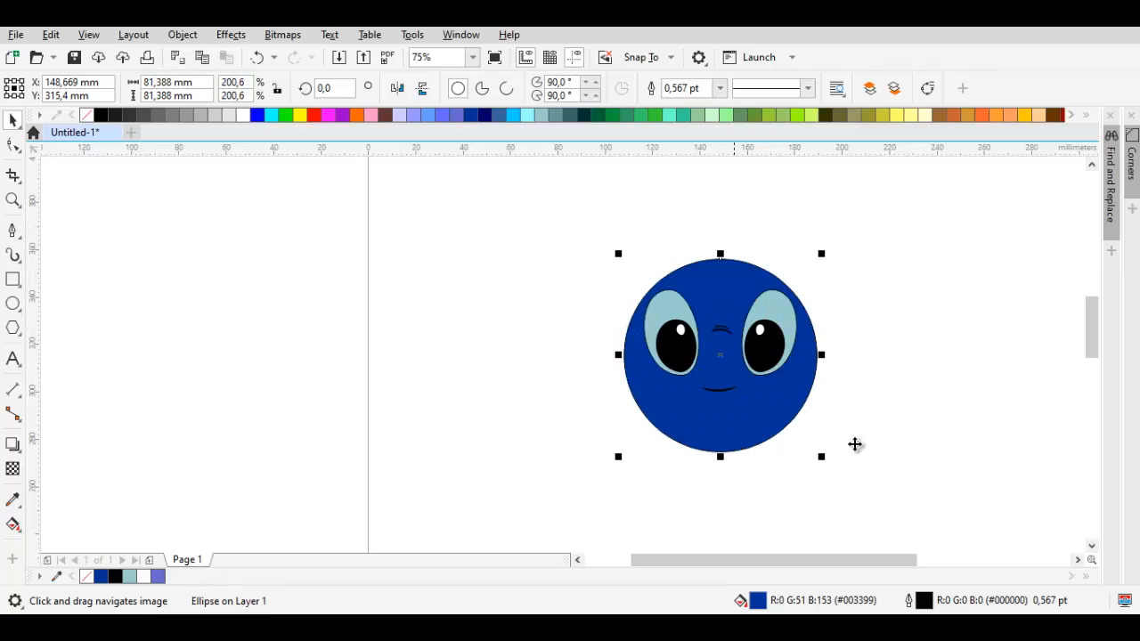
key(ctrl+z)
Make an enlarged concentric copy of the nose circle, about 77.9 mm wide, and send it behind the whole face.
drag(747, 329, 816, 258)
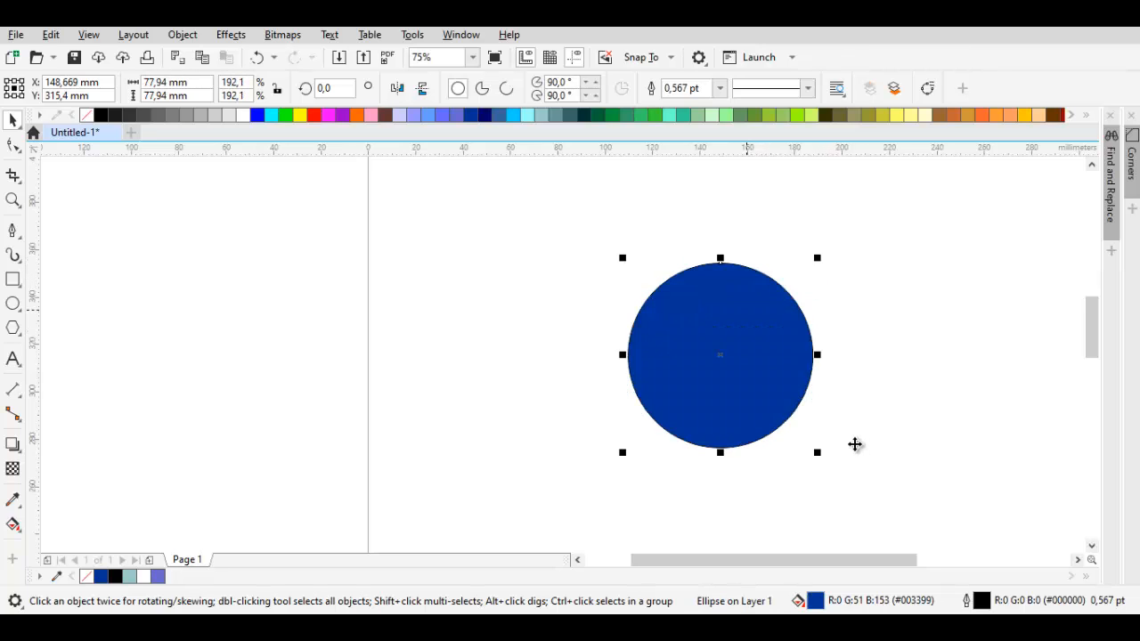
right_click(725, 289)
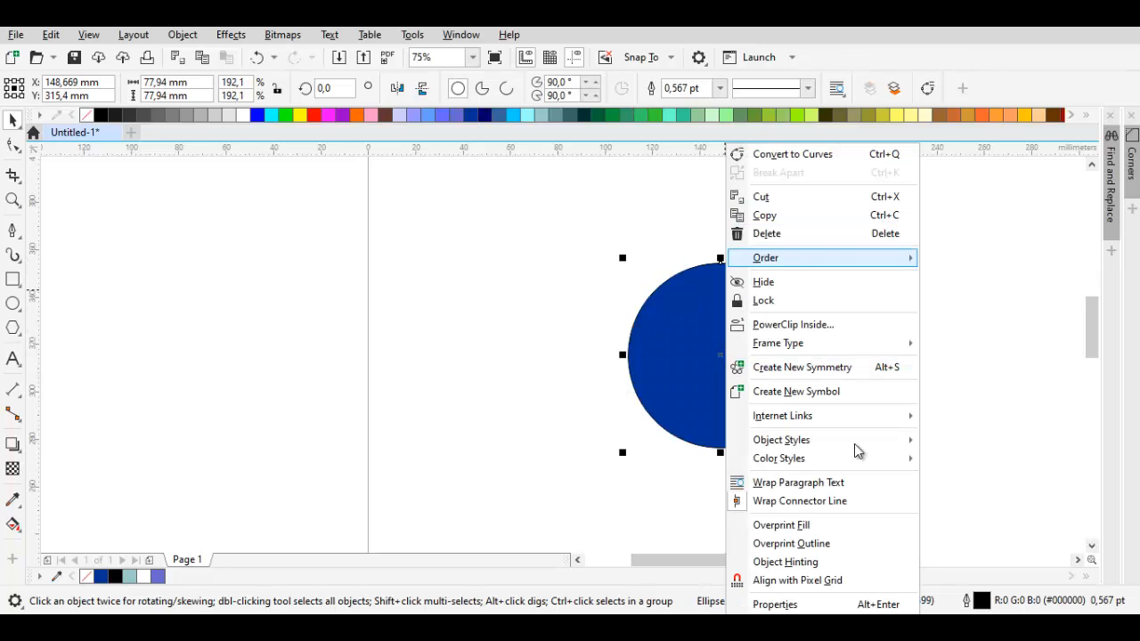
mouse_move(819, 259)
key(Return)
scroll(854, 446, up, 3)
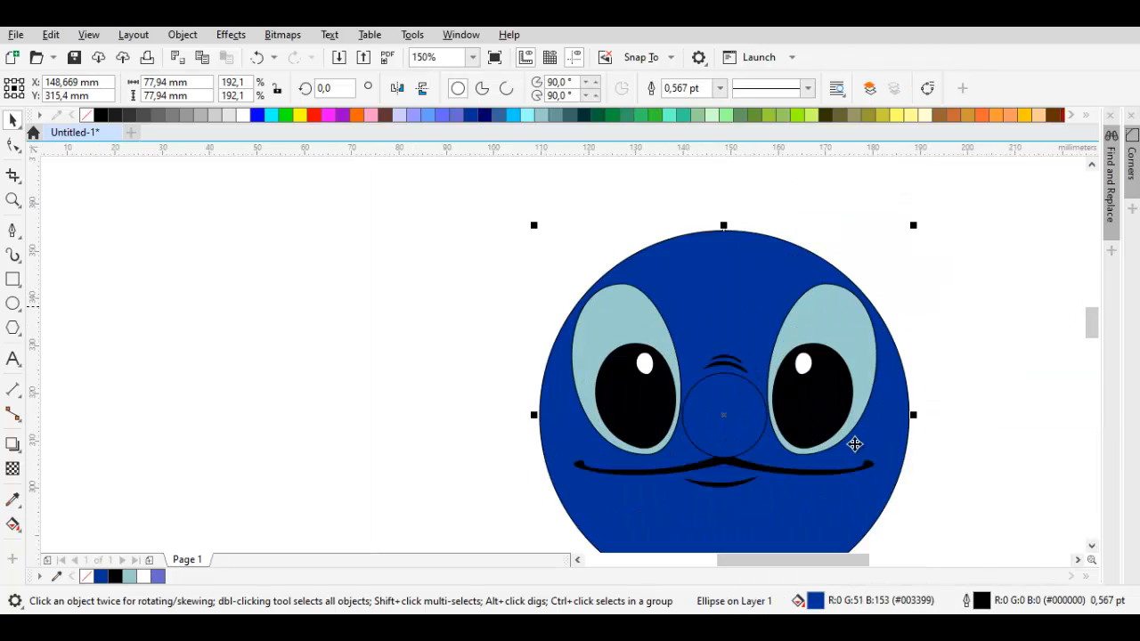
Convert the large circle to curves and raise its bottom node, making the head about 58.7 mm high.
right_click(693, 435)
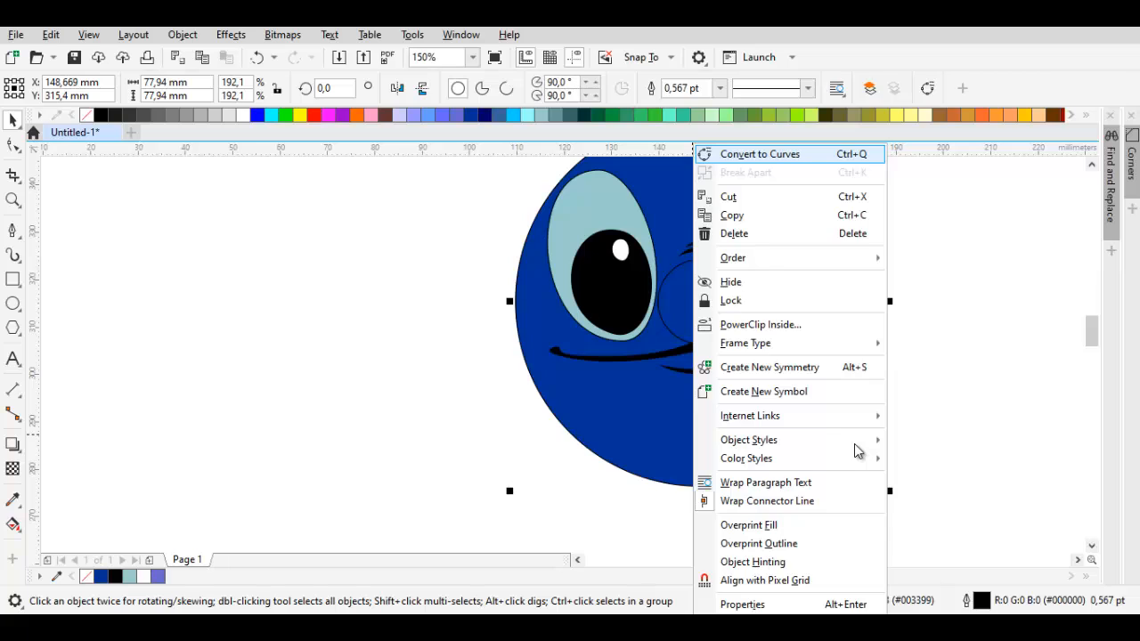
key(Return)
key(F10)
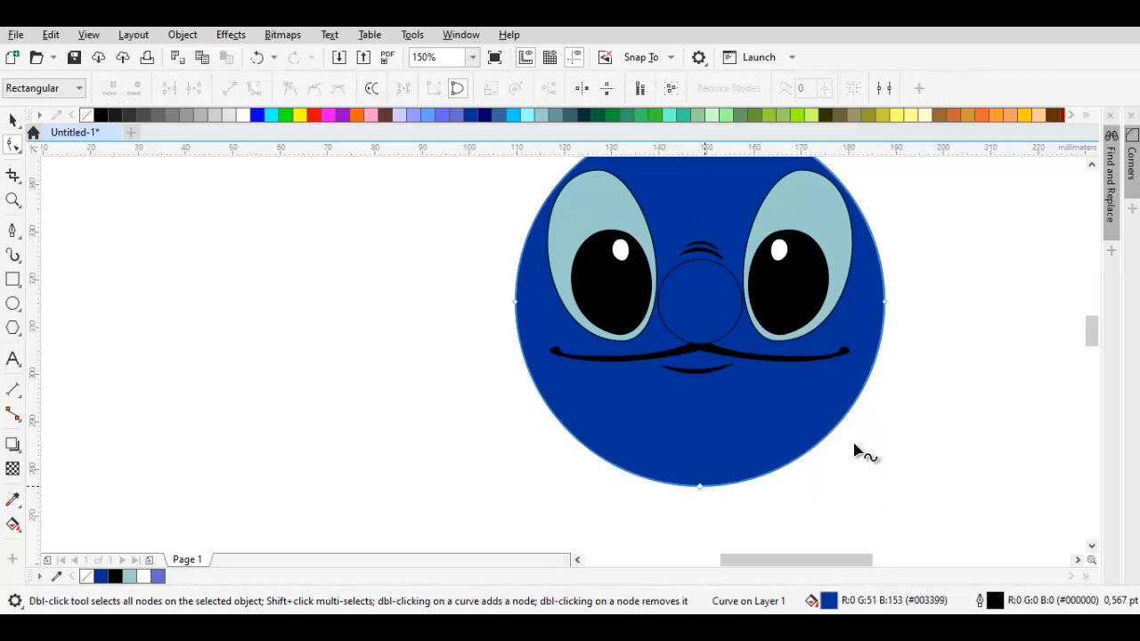
drag(700, 487, 700, 395)
drag(728, 183, 714, 265)
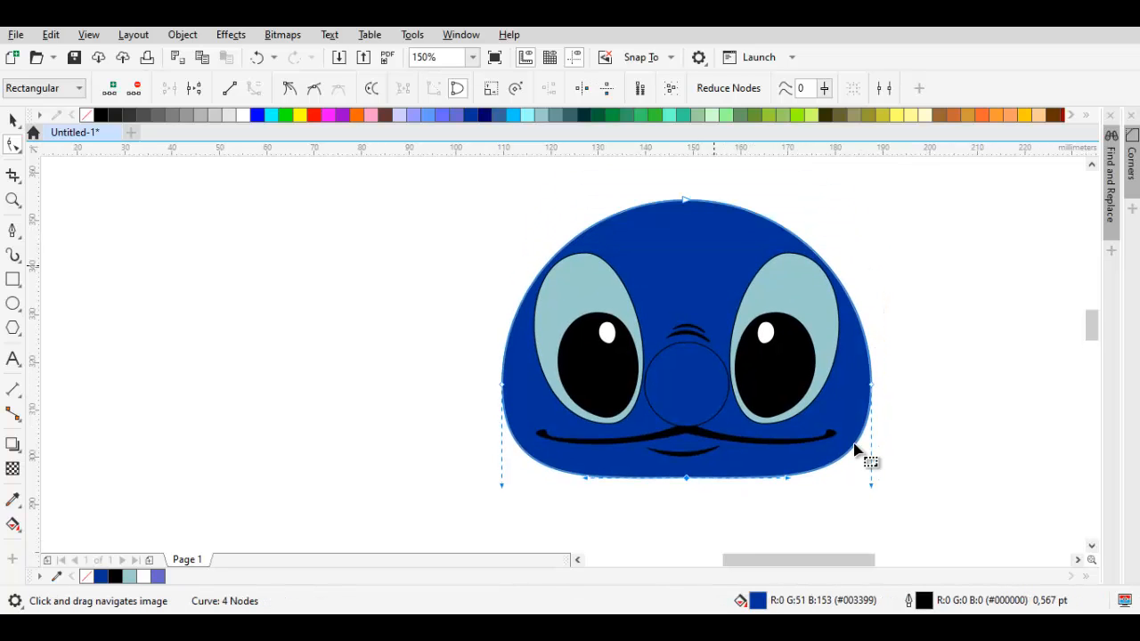
scroll(714, 265, up, 1)
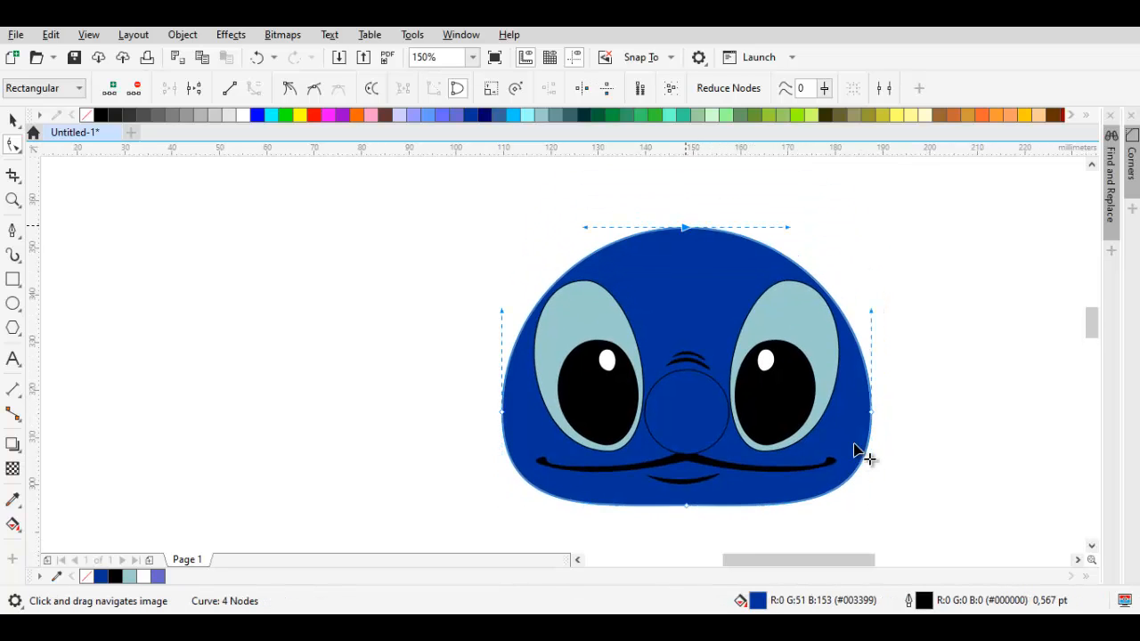
Narrow the head shape evenly from both sides to about 70.5 mm wide.
key(space)
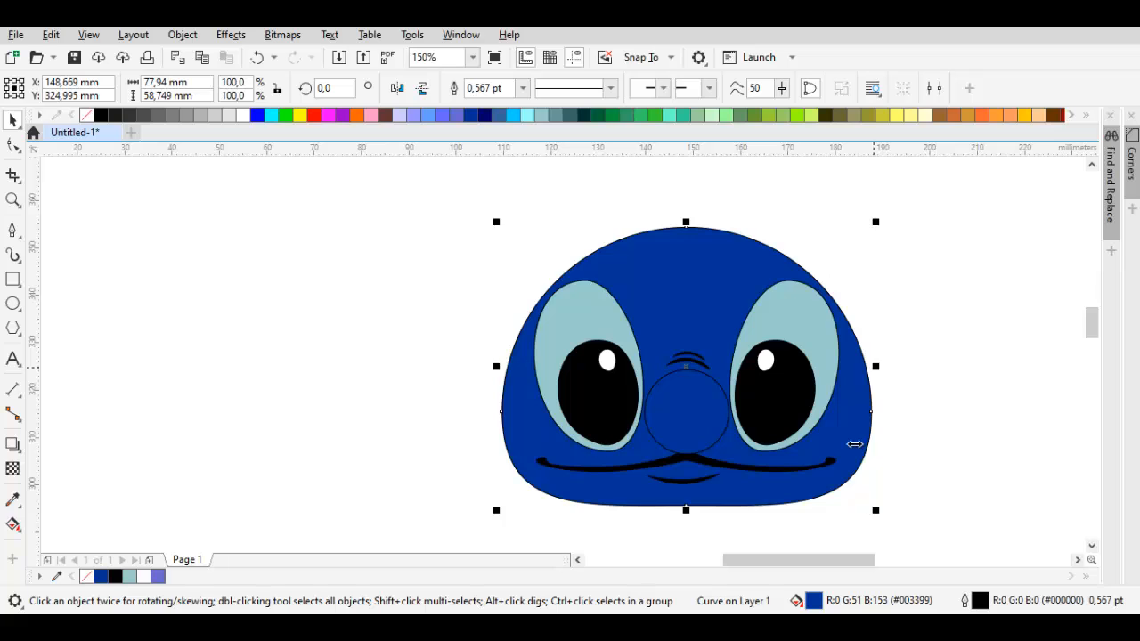
drag(875, 366, 855, 445)
click(855, 445)
Try to intersect the two pale eye shapes with the blue head shape.
click(584, 318)
shift+click(785, 313)
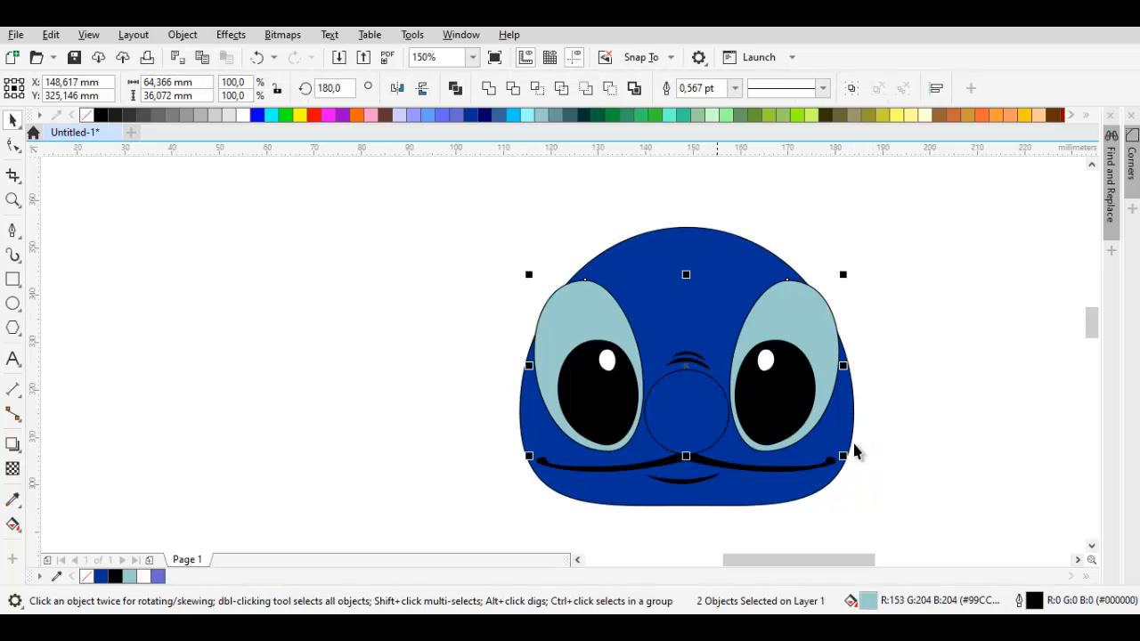
shift+click(686, 247)
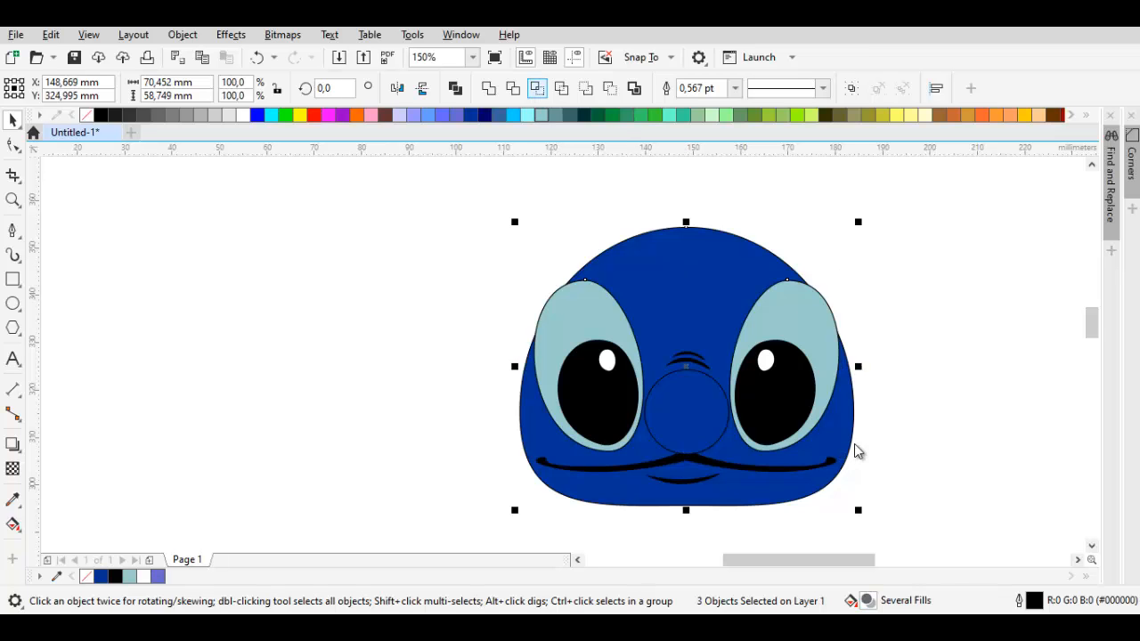
click(533, 224)
Delete the two pale eye shapes and undo their deletion.
click(798, 304)
key(Delete)
click(583, 309)
key(Delete)
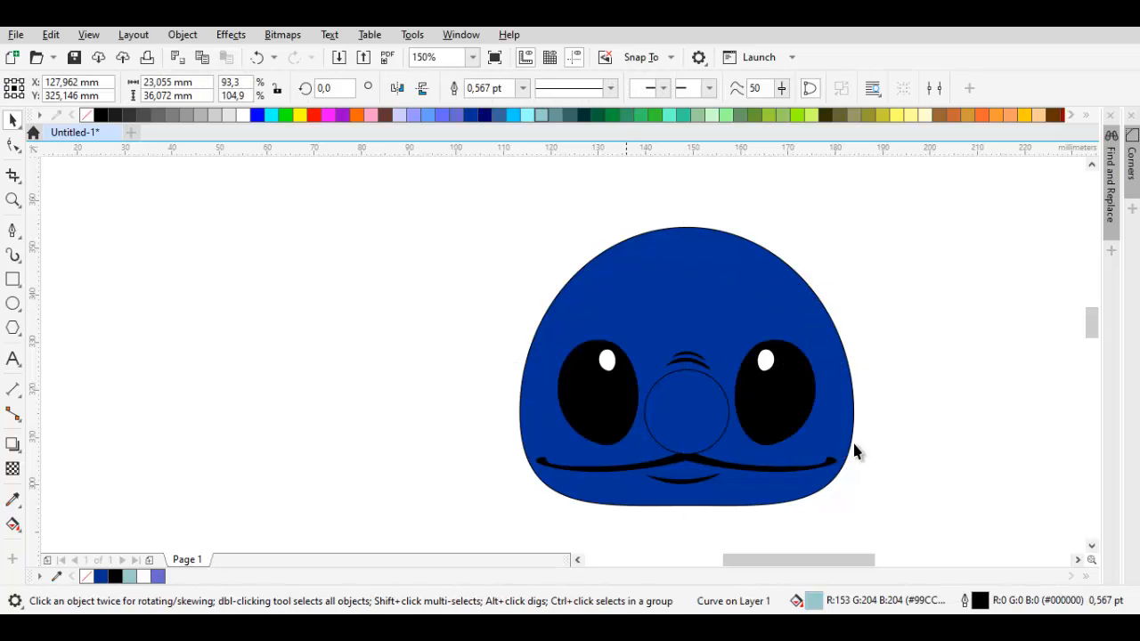
double_click(773, 329)
key(ctrl+z)
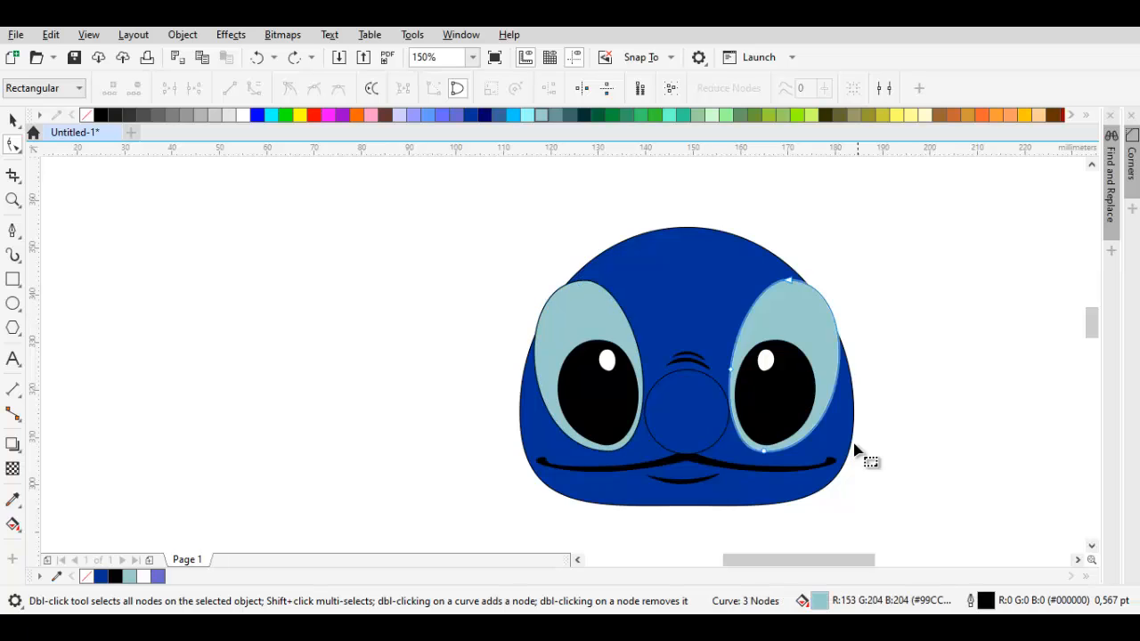
Undo the last edits to the two pale eye shapes.
key(ctrl+z)
key(ctrl+z)
key(ctrl+z)
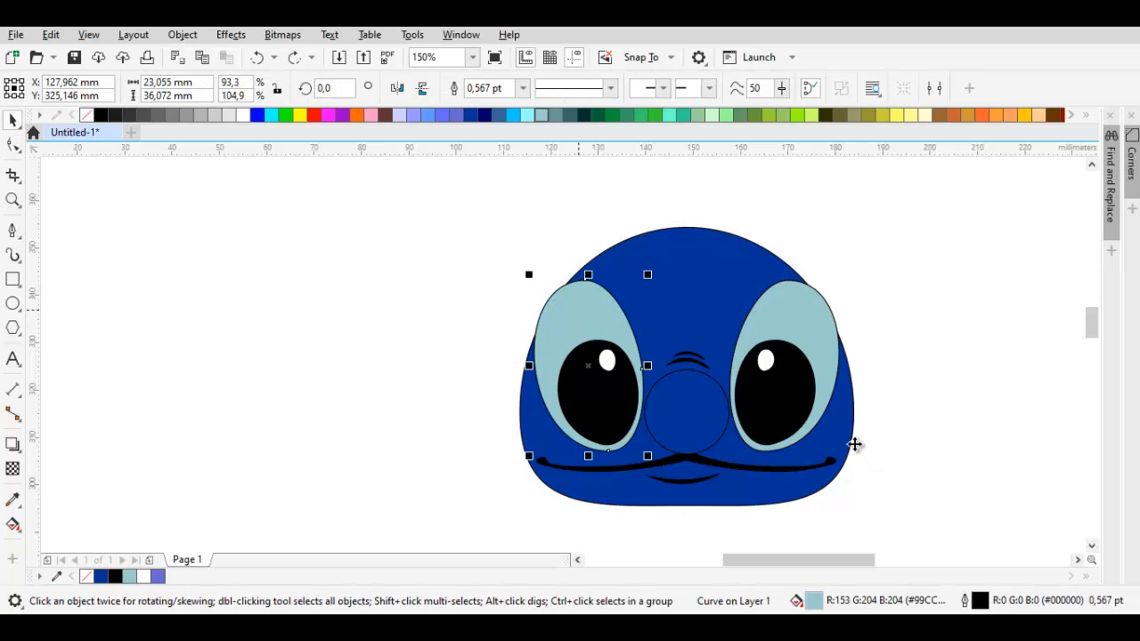
Narrow the blue head shape evenly from both sides to about 69.9 mm wide.
click(852, 451)
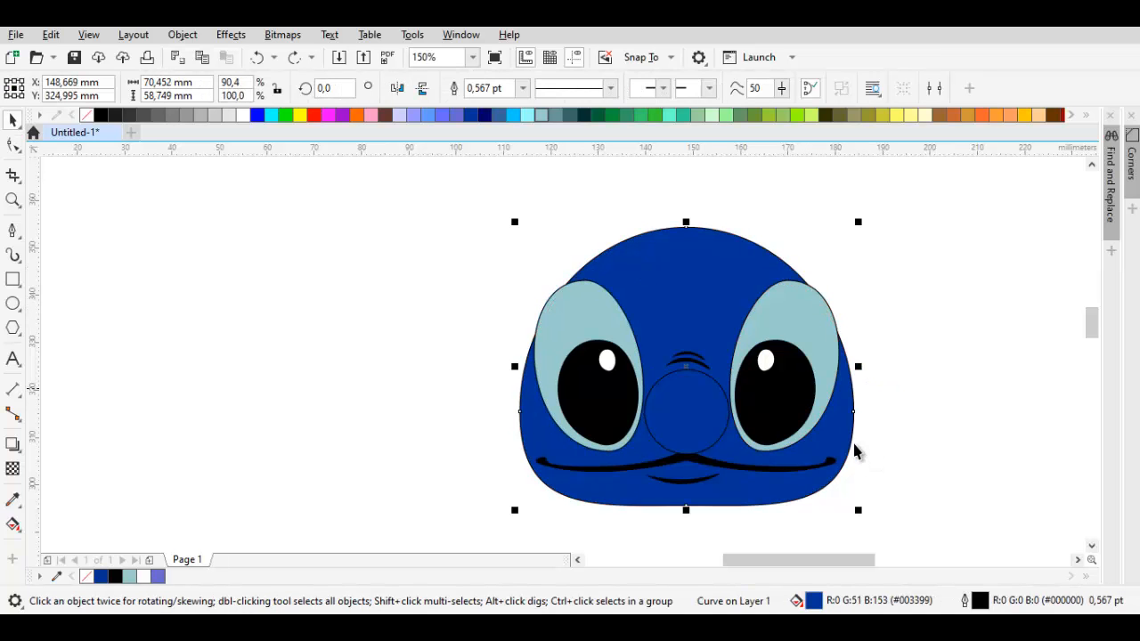
scroll(853, 451, up, 3)
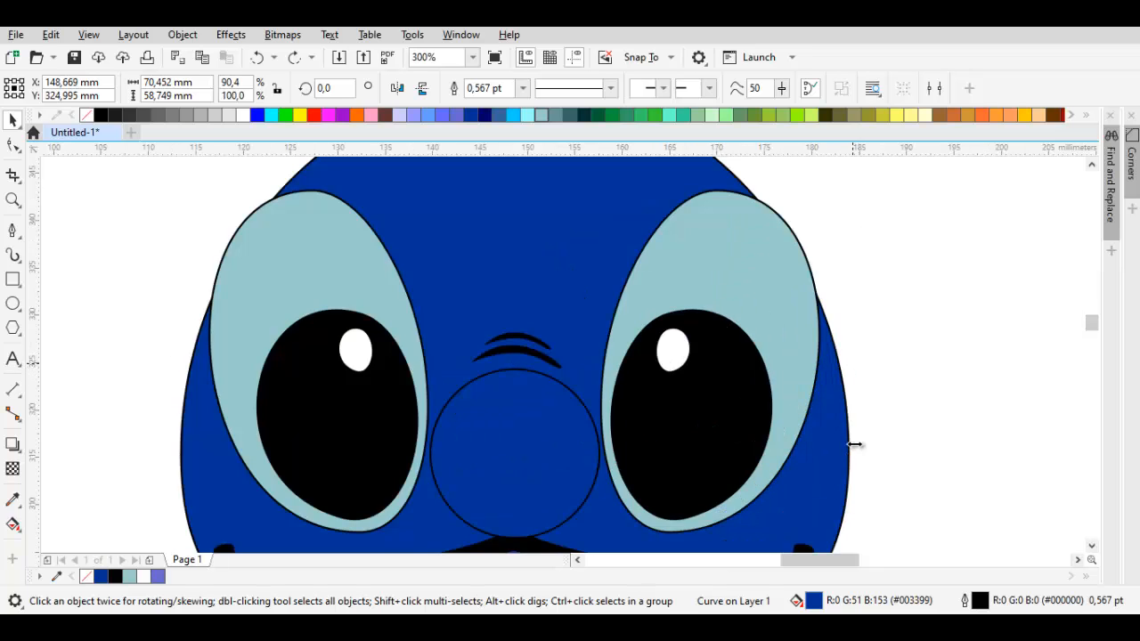
drag(855, 363, 852, 363)
click(858, 360)
scroll(857, 359, down, 1)
Widen both pale eye shapes outward to the head's side edges, making each about 25.8 mm wide.
click(806, 312)
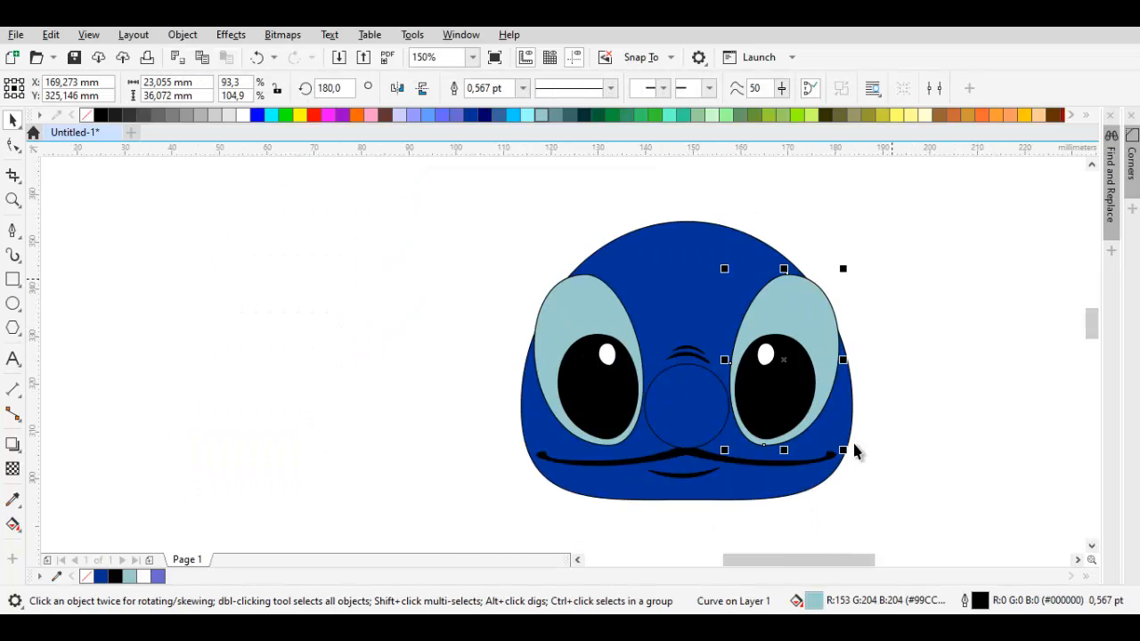
drag(854, 445, 854, 444)
key(ctrl+z)
drag(843, 360, 857, 361)
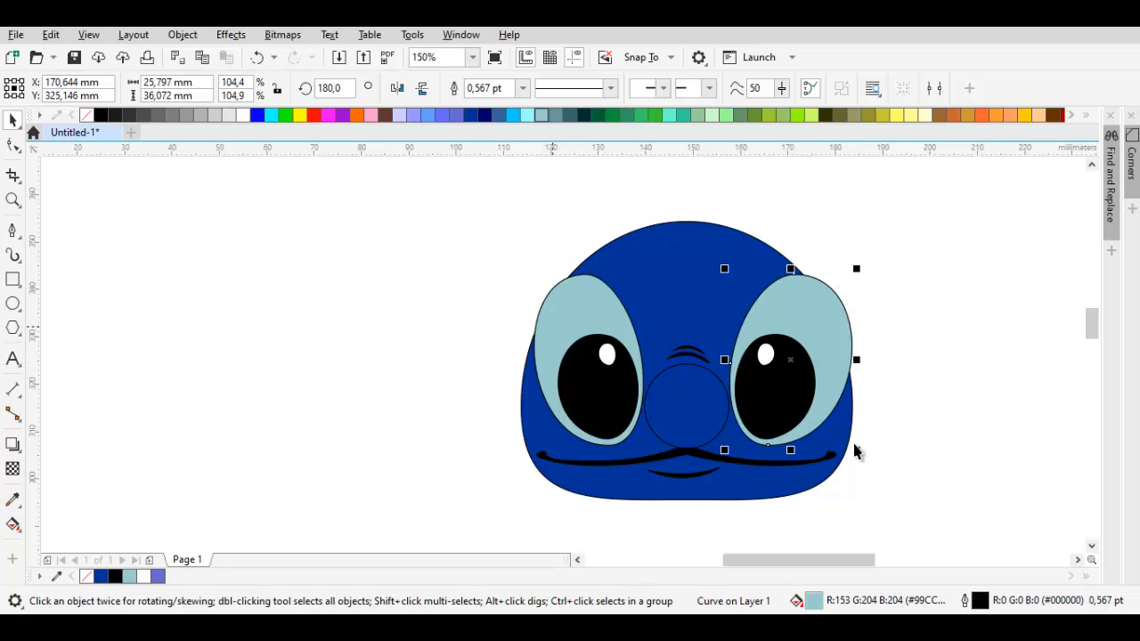
click(552, 327)
drag(528, 361, 515, 360)
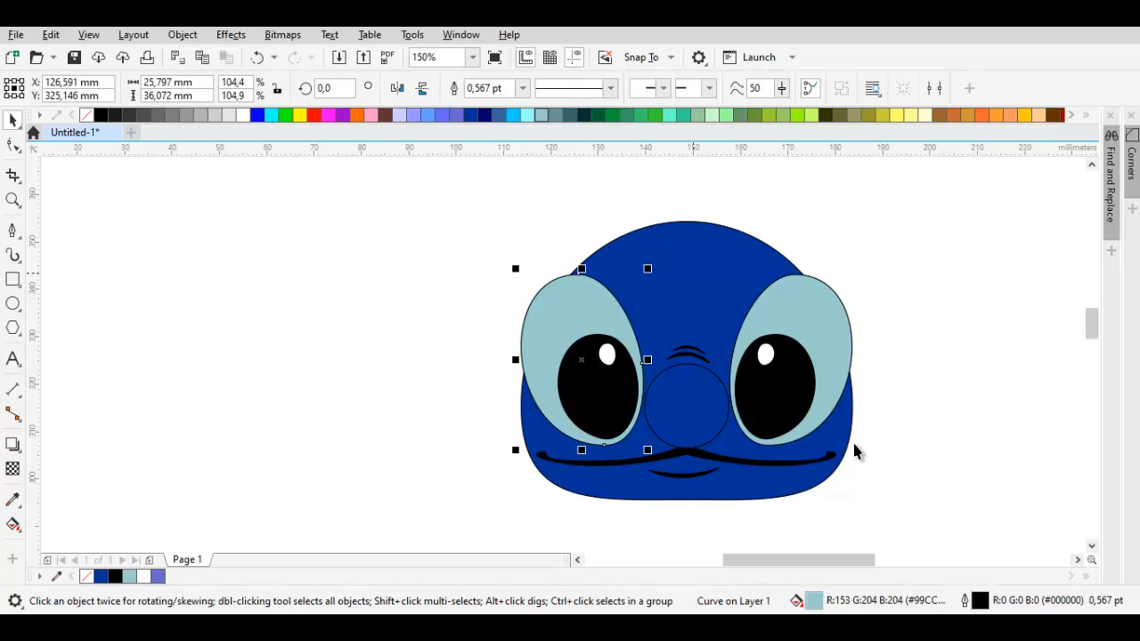
Set the blue head shape's outline width to 2.0 pt.
click(693, 274)
click(523, 87)
click(485, 180)
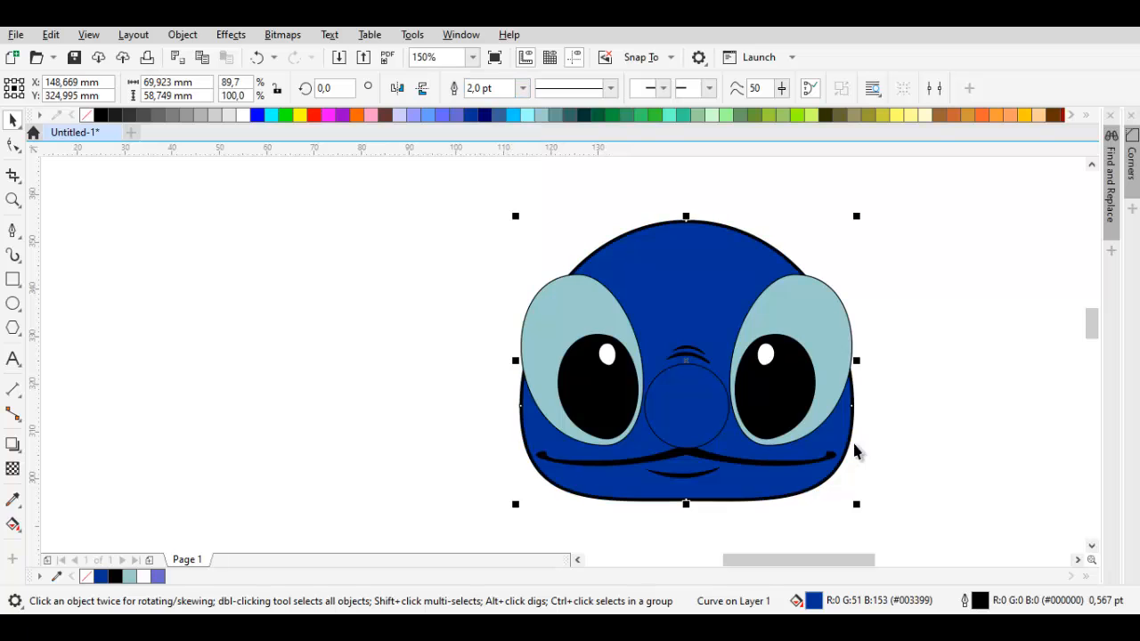
Intersect the two pale eye shapes with the head shape and delete the original eye shapes.
scroll(853, 451, up, 3)
click(853, 452)
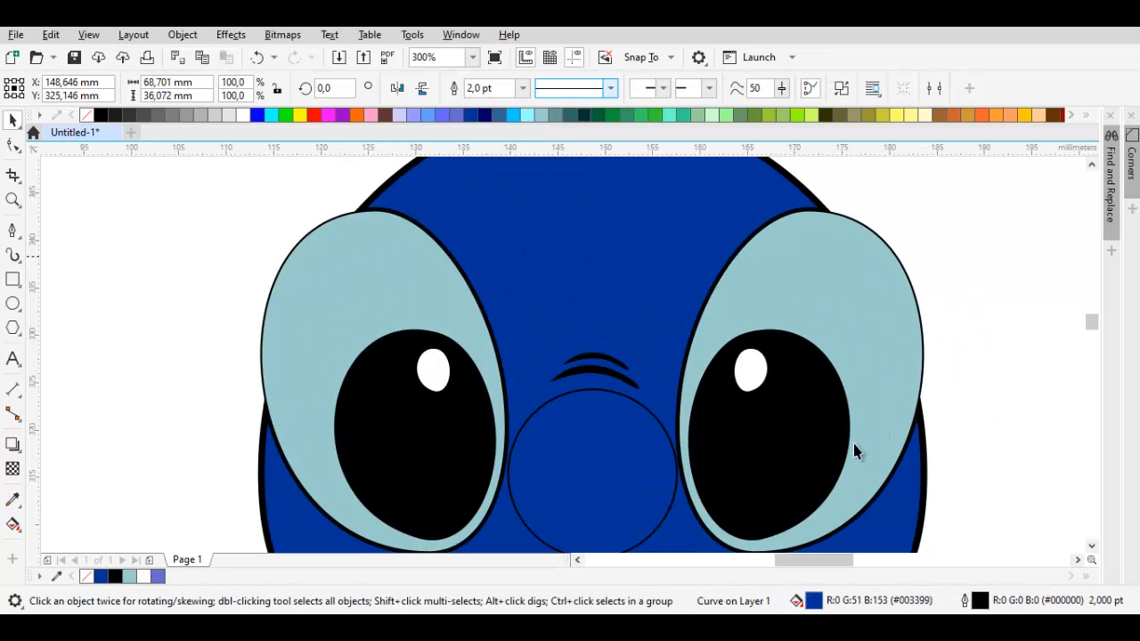
click(855, 445)
key(Delete)
click(853, 451)
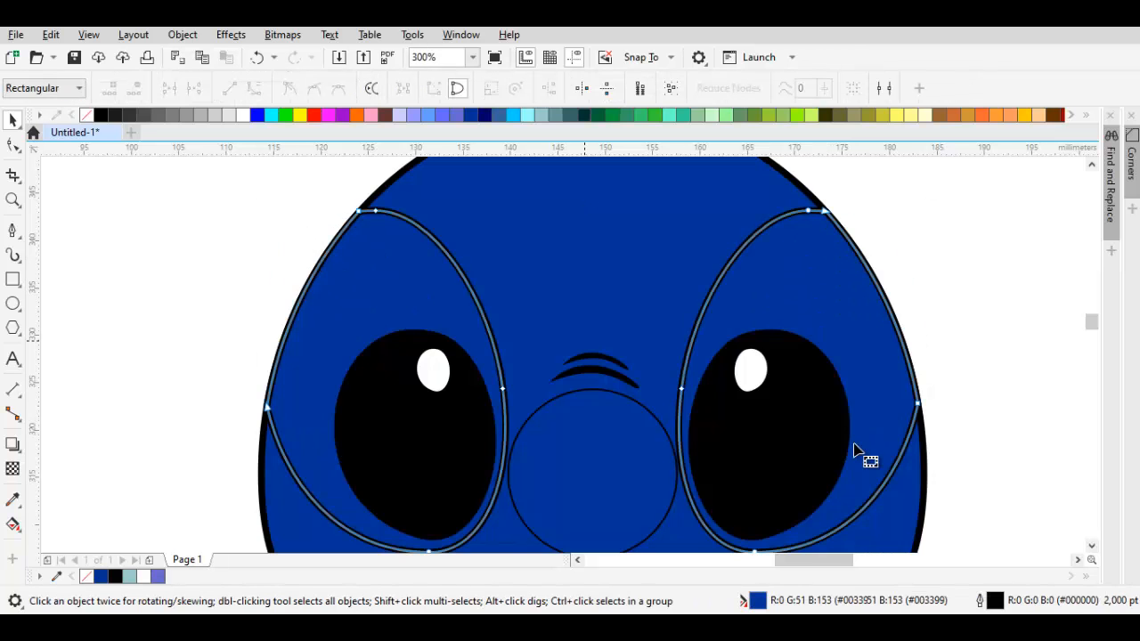
Fill the two clipped eye shapes with pale teal #99CCCC.
scroll(853, 451, down, 1)
scroll(853, 451, down, 1)
scroll(853, 451, up, 2)
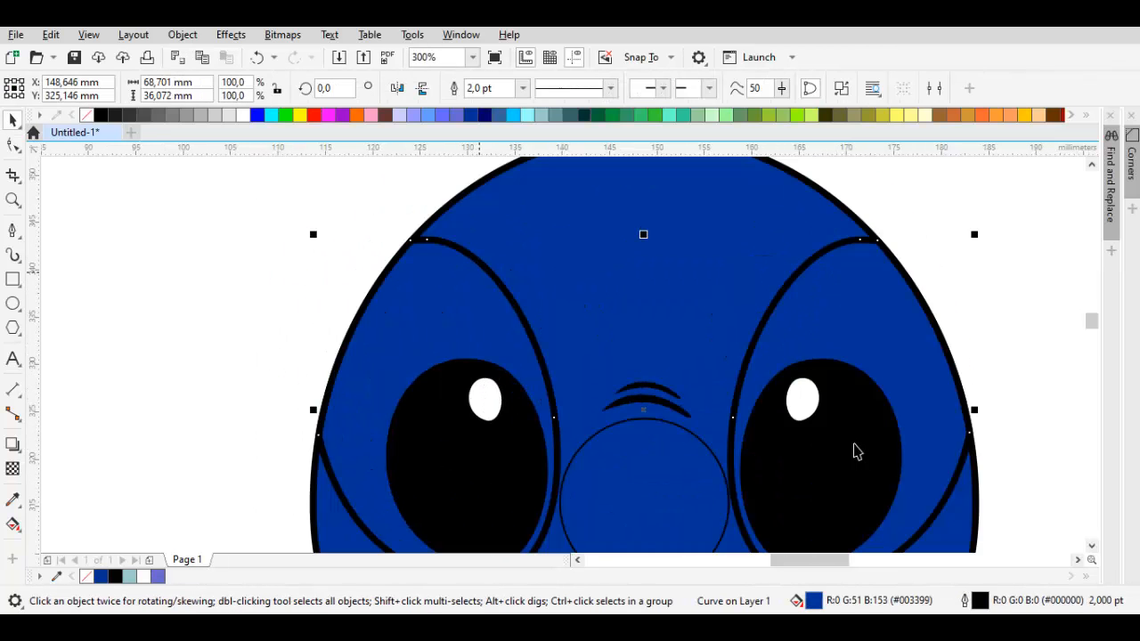
click(556, 115)
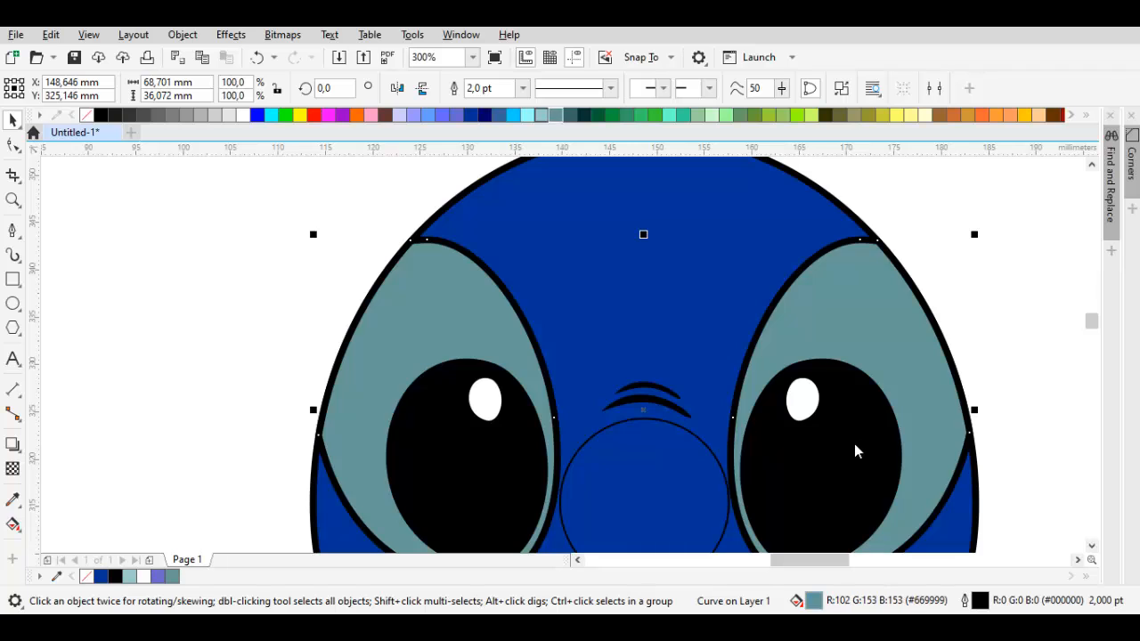
click(541, 115)
Fill the head shape with medium blue #336699 and the nose circle with dark navy #000066.
click(853, 452)
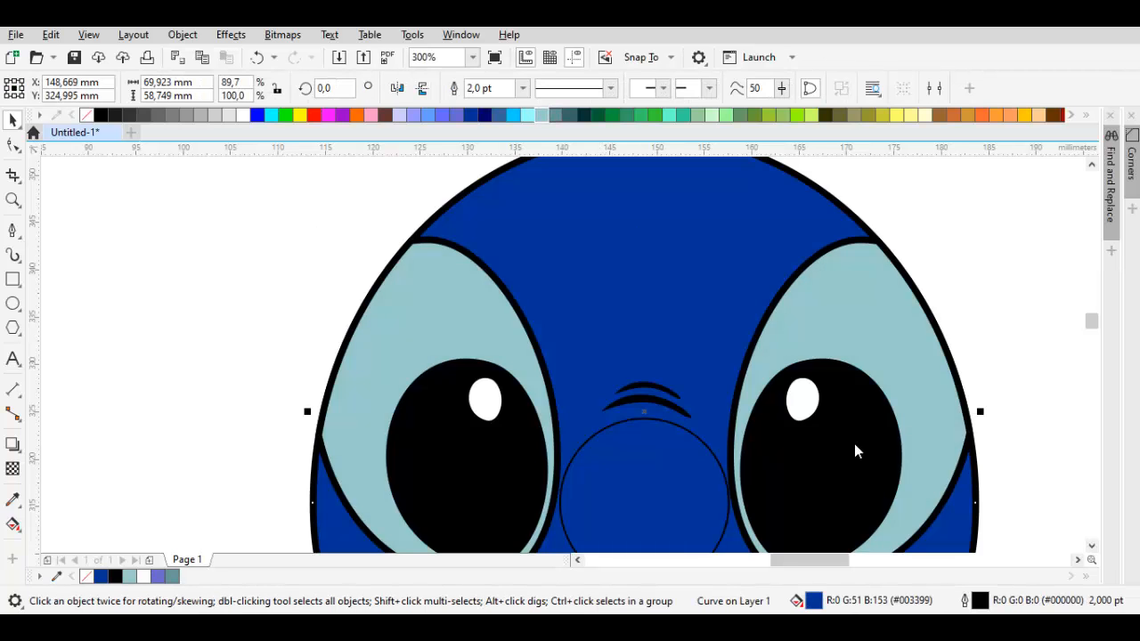
click(500, 115)
scroll(857, 451, down, 1)
drag(857, 452, 864, 399)
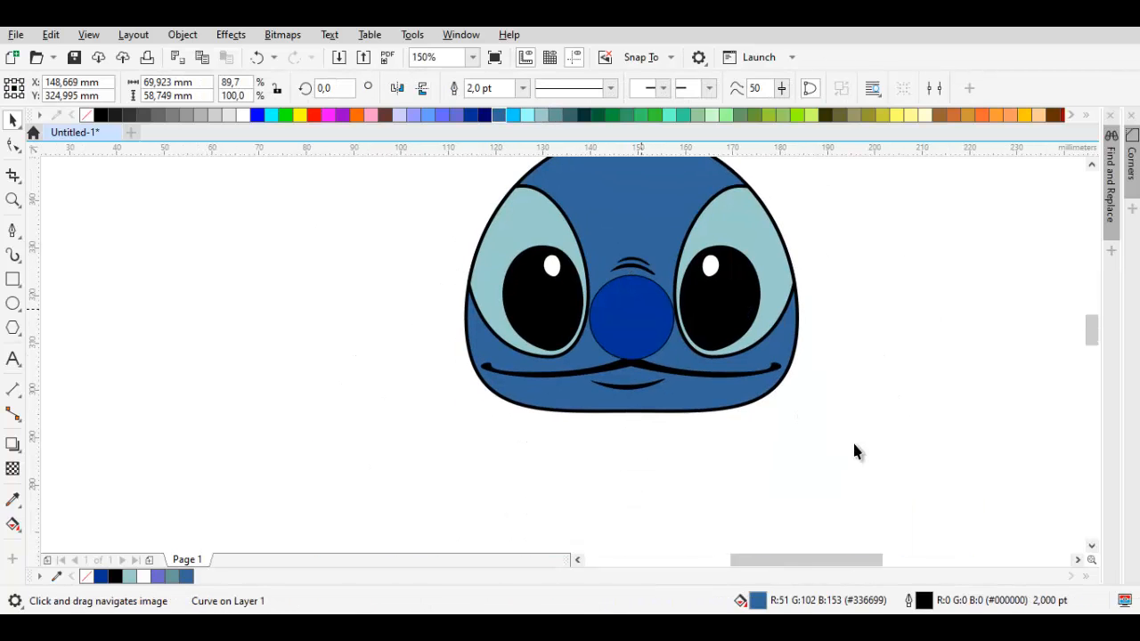
click(631, 317)
click(484, 115)
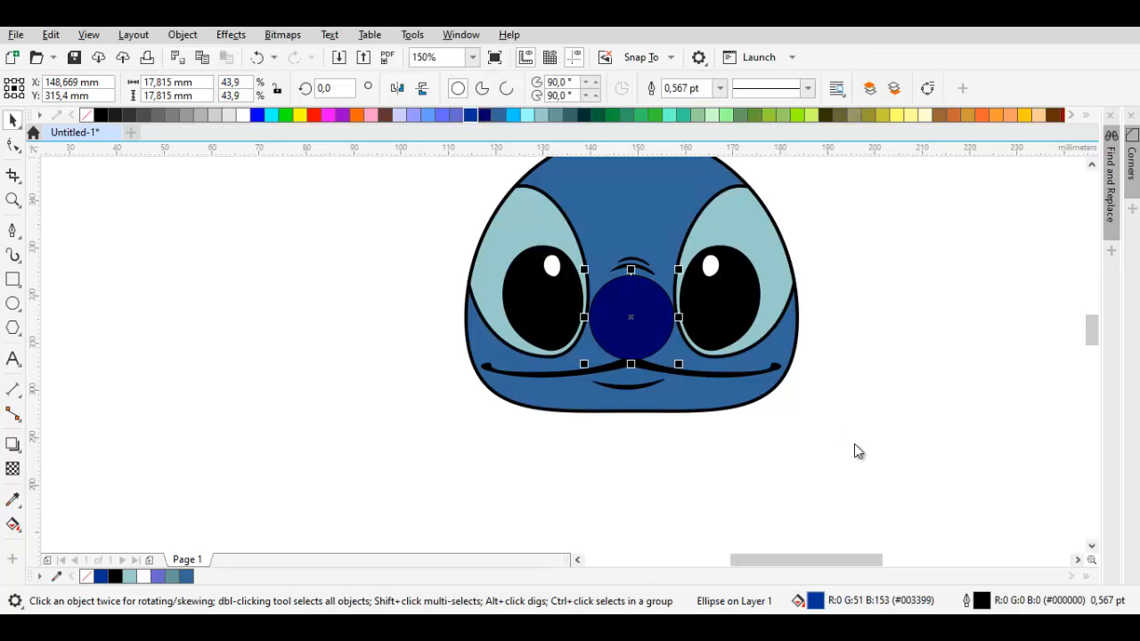
scroll(855, 443, up, 1)
scroll(855, 444, down, 1)
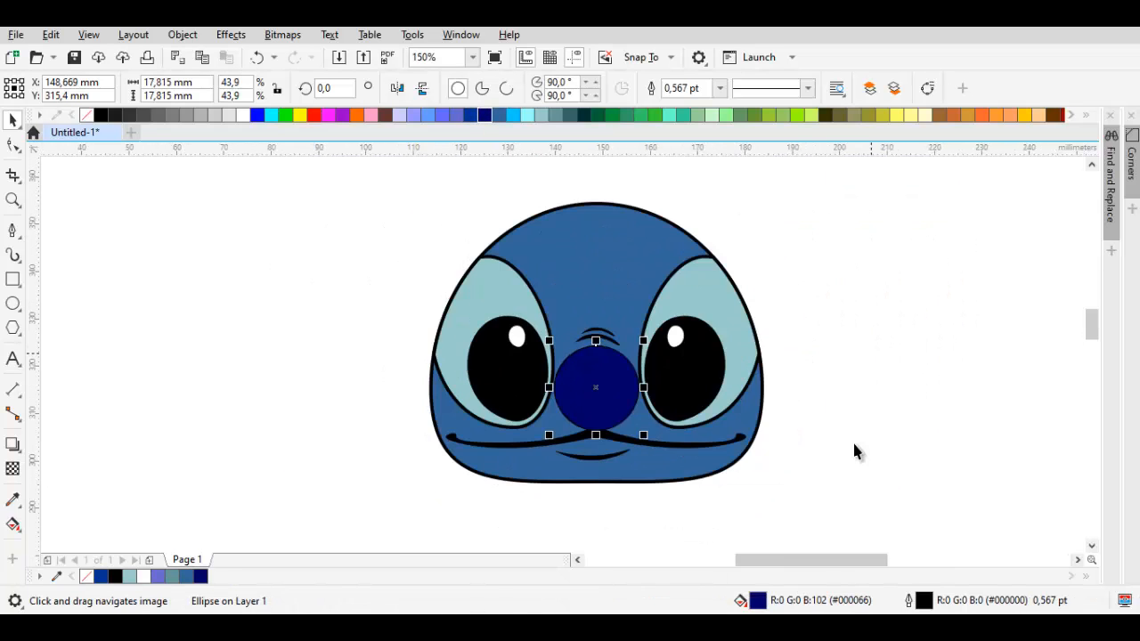
Draw a closed crescent eyebrow about 8.6 by 5.3 mm above the left eye with the Pen tool.
click(855, 453)
scroll(855, 452, up, 2)
click(13, 230)
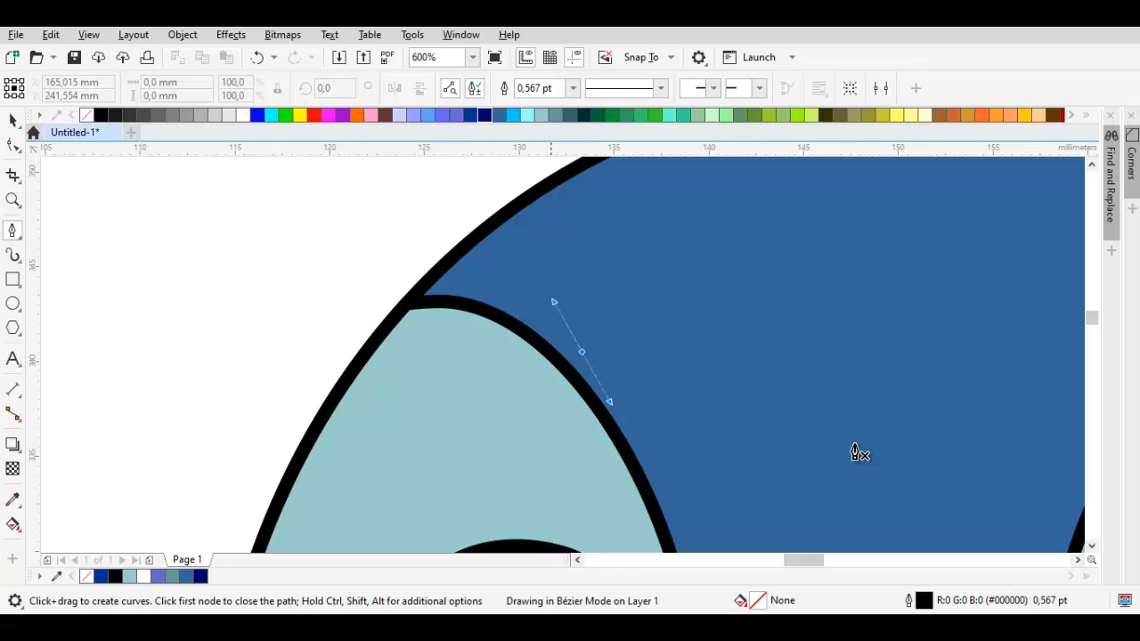
drag(552, 300, 522, 259)
double_click(420, 289)
click(443, 259)
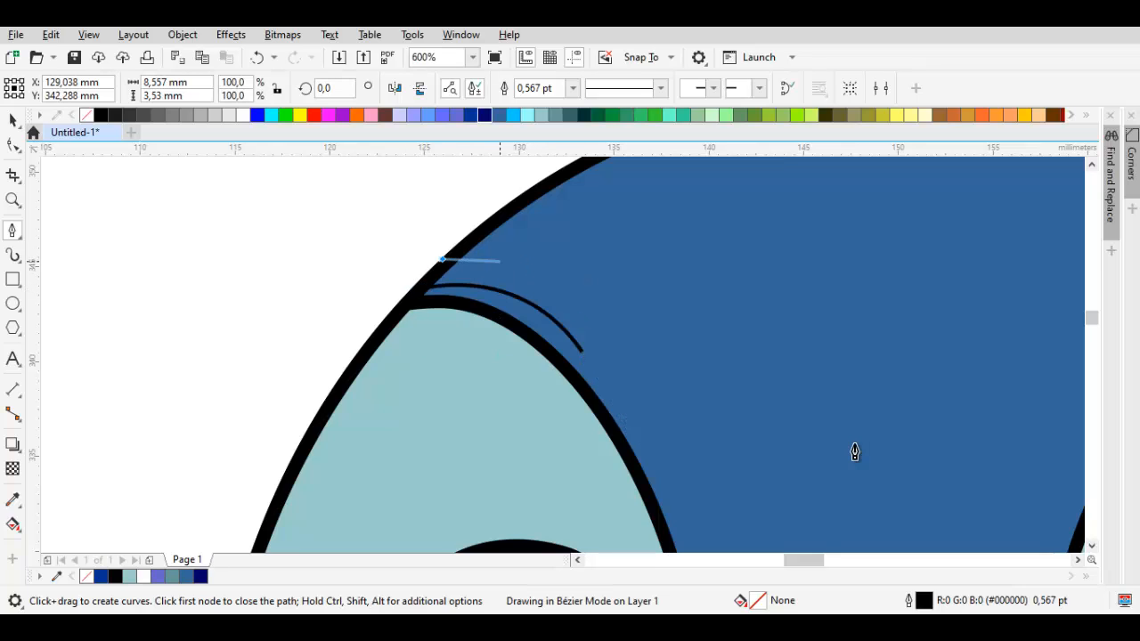
drag(582, 353, 567, 211)
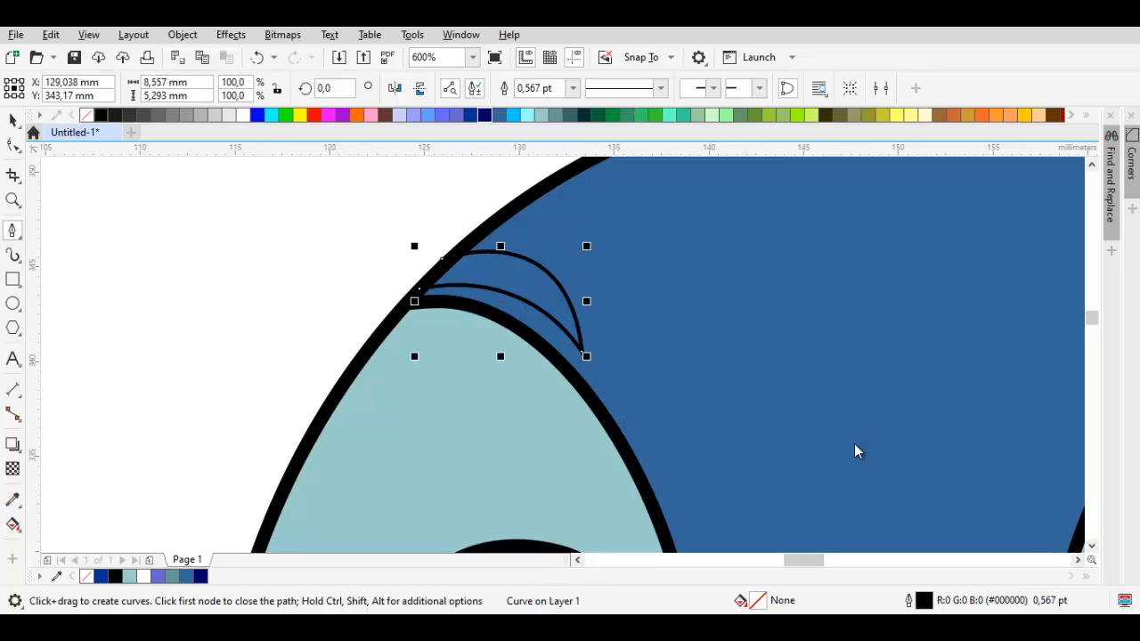
Fill the crescent eyebrow with black and remove its outline.
click(100, 115)
right_click(86, 114)
key(space)
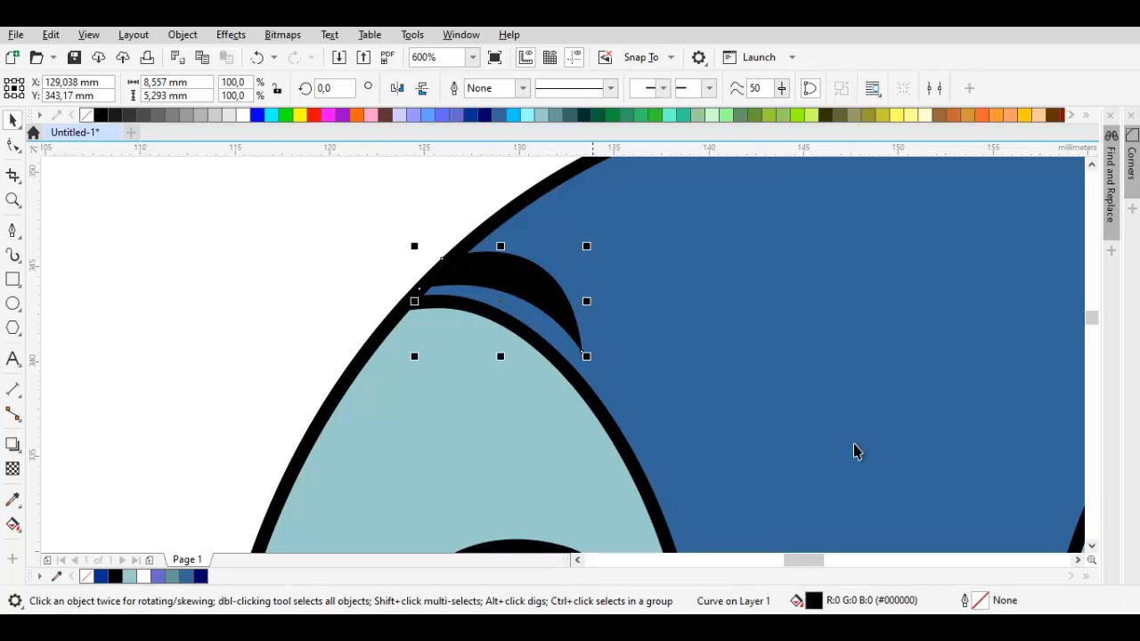
Make a horizontally mirrored copy of the eyebrow and place it above the right eye.
drag(594, 321, 339, 315)
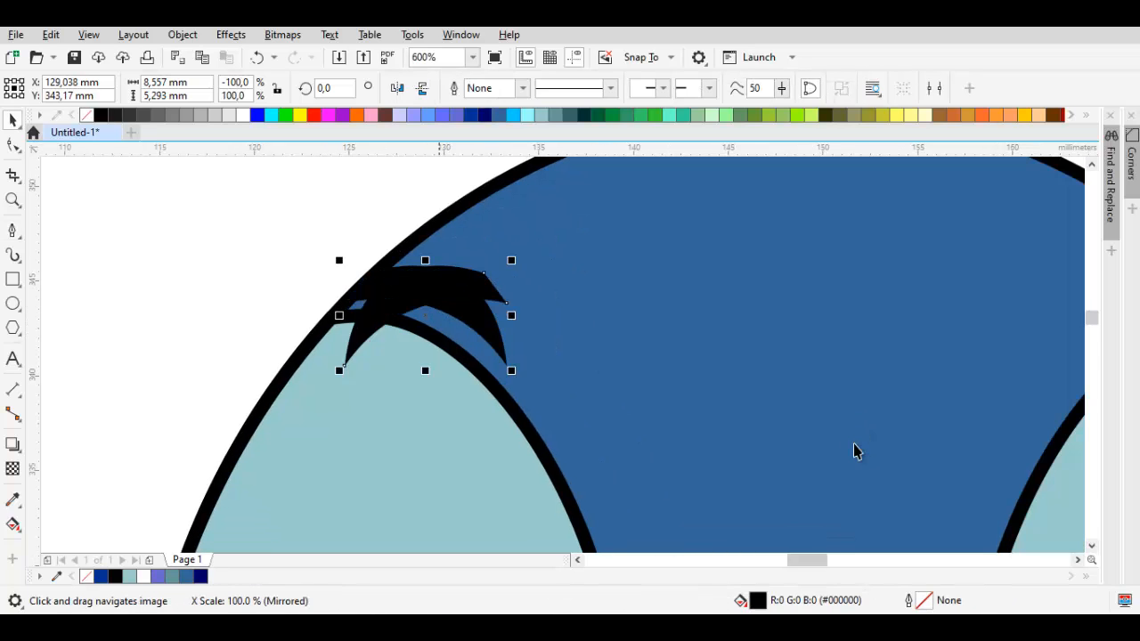
drag(507, 302, 974, 308)
click(992, 294)
scroll(992, 294, down, 2)
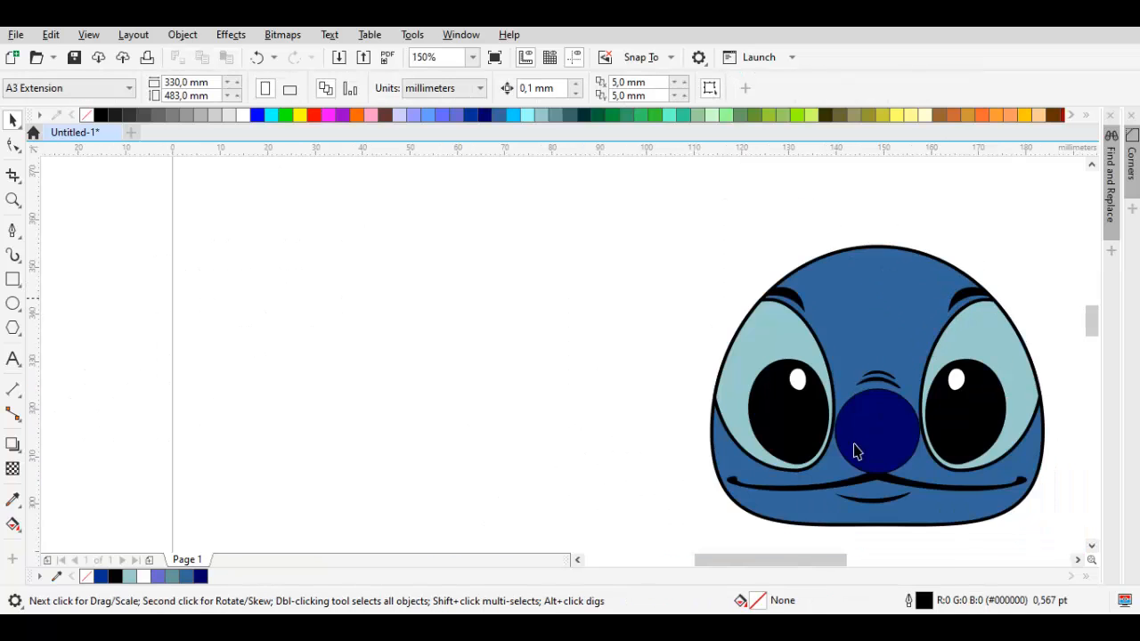
drag(1061, 309, 982, 309)
drag(854, 446, 762, 397)
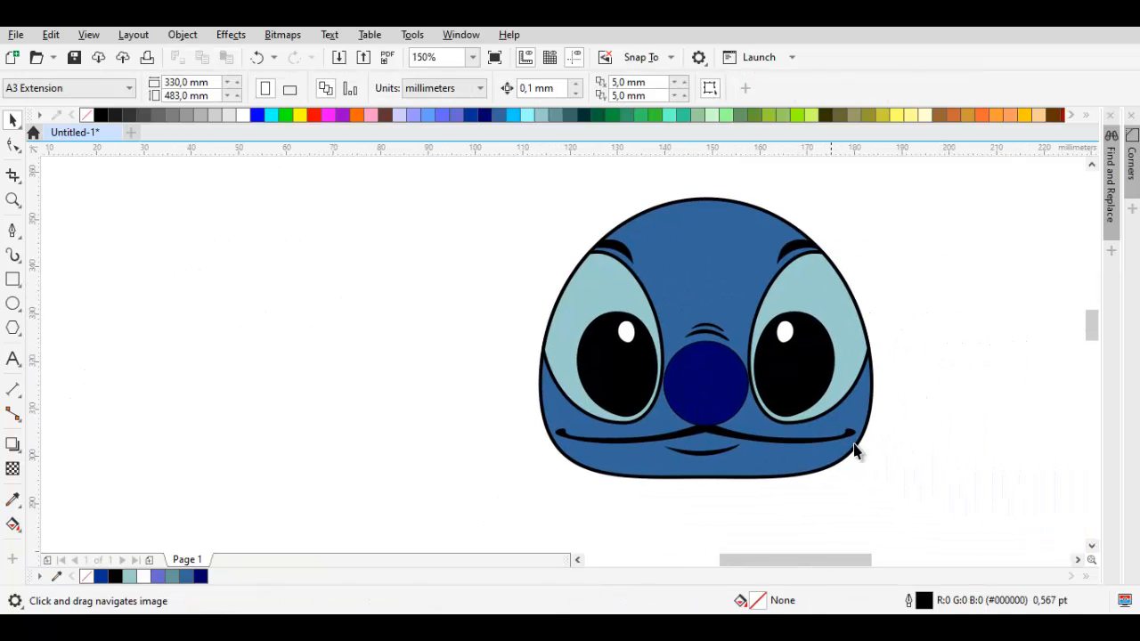
Draw a closed curved hair strand about 6.6 by 5.4 mm at the top of the head with the Pen tool.
key(p)
drag(854, 445, 882, 540)
scroll(855, 445, up, 2)
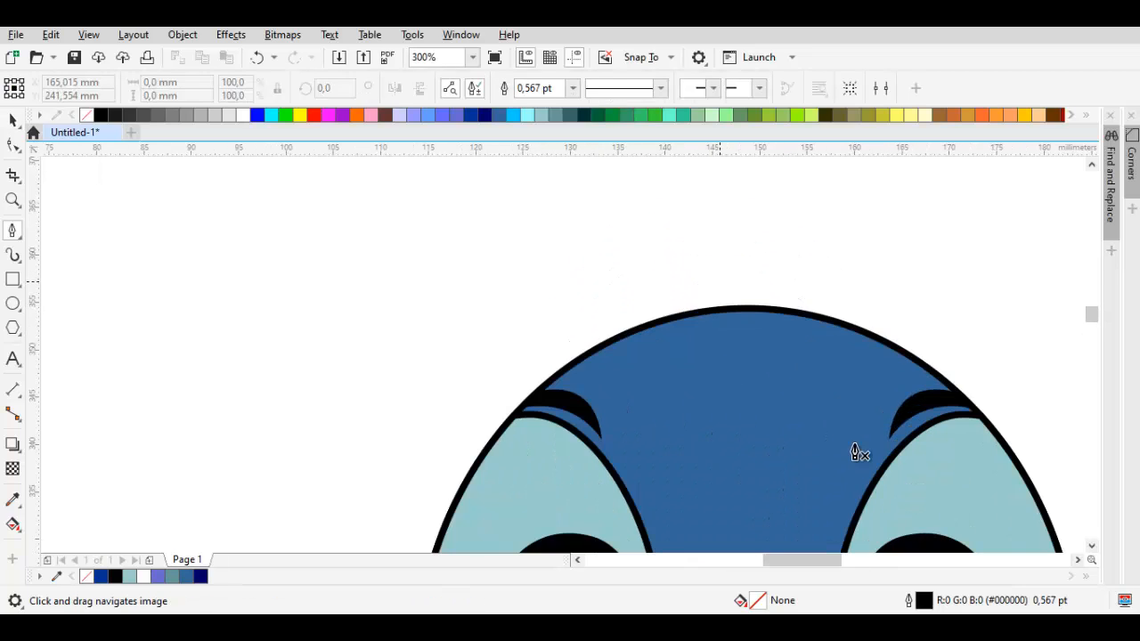
drag(858, 449, 850, 448)
drag(753, 382, 752, 309)
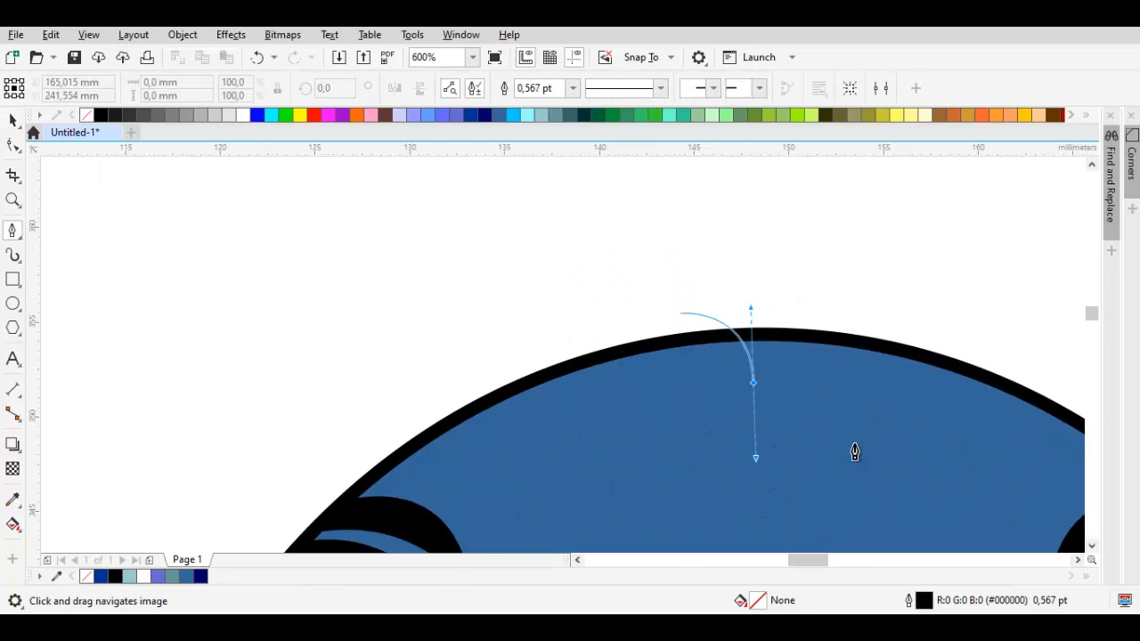
click(668, 317)
drag(789, 350, 854, 452)
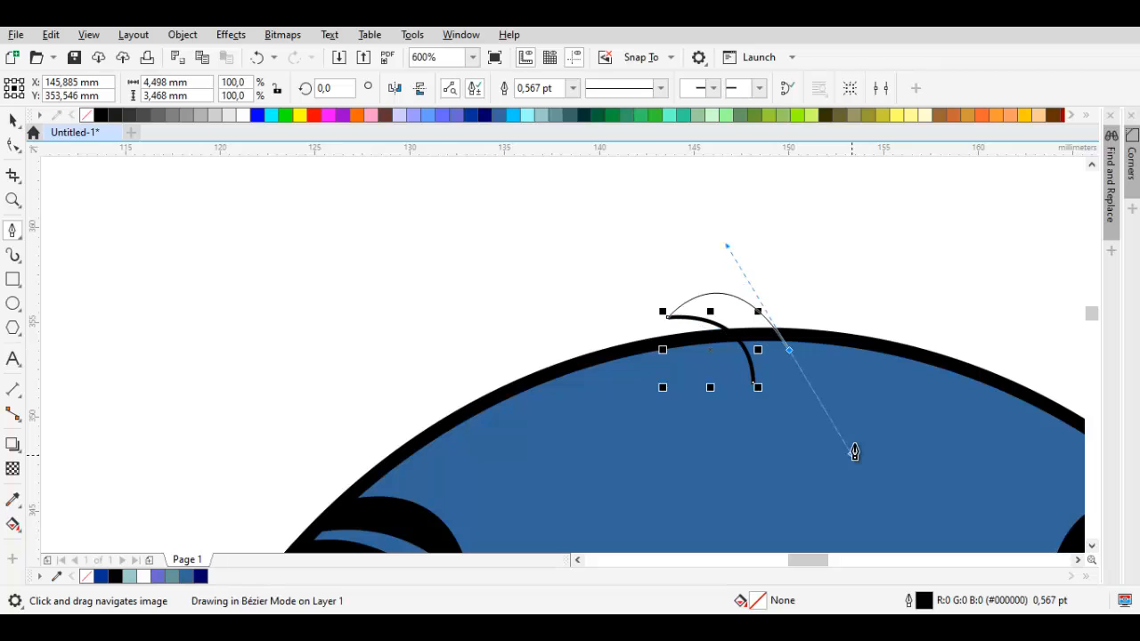
click(753, 383)
key(space)
Add a copy of the hair strand rotated to about 317.8° and raise it slightly above the first strand.
click(766, 355)
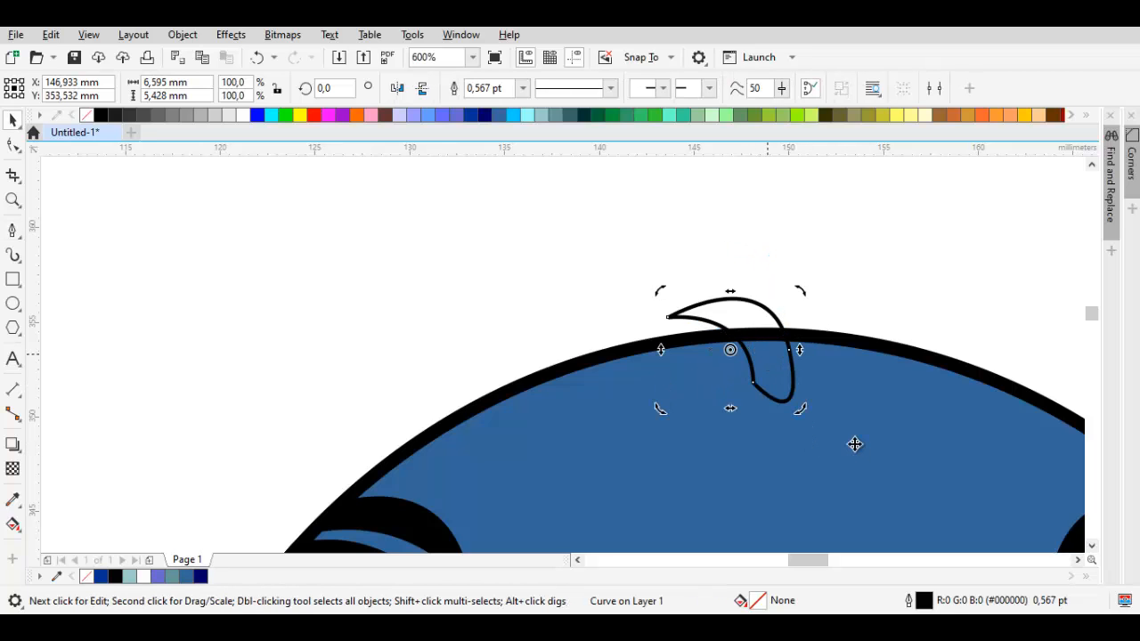
drag(800, 290, 821, 352)
right_click(821, 352)
drag(748, 353, 756, 328)
click(854, 445)
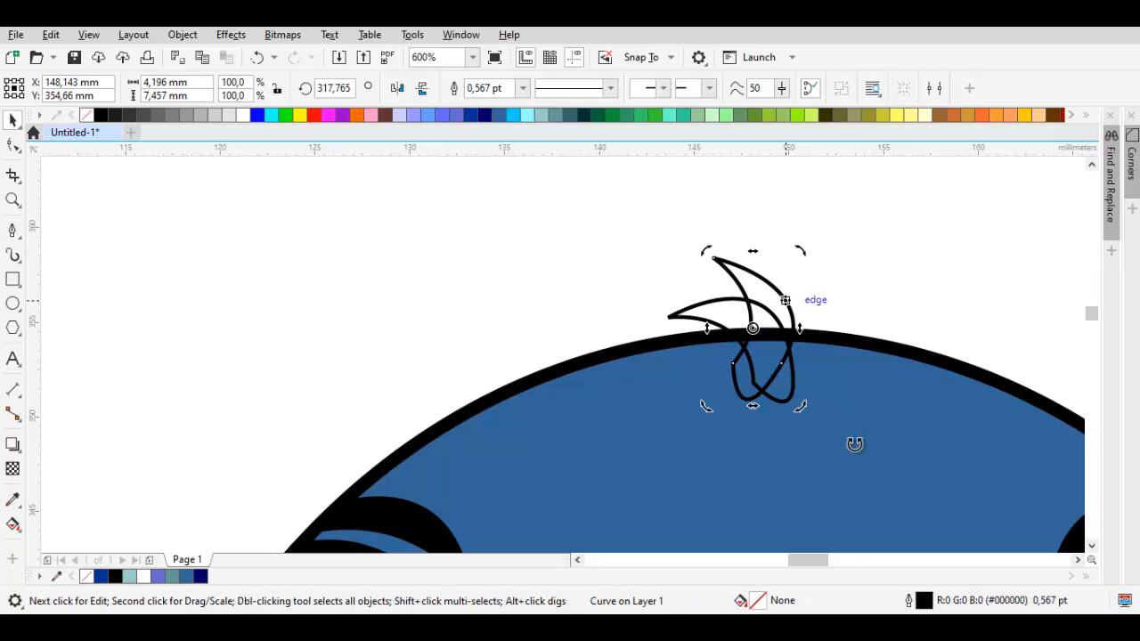
Add a mirrored copy of the upright hair strand, tilted to the right and lowered beside the other two.
drag(800, 328, 742, 331)
right_click(742, 331)
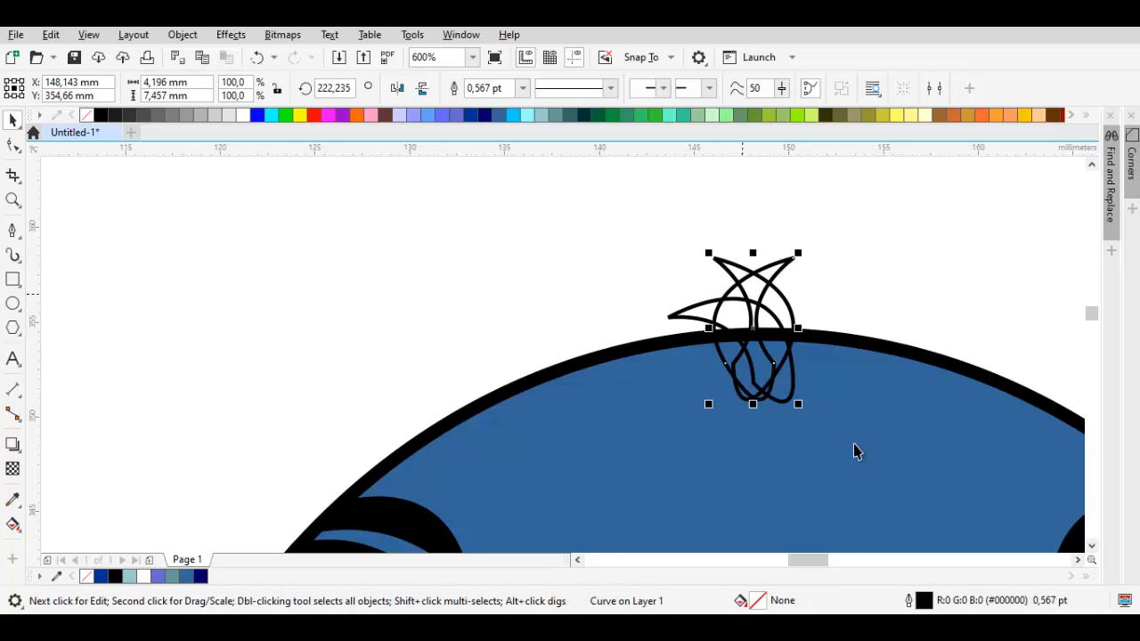
drag(778, 283, 809, 314)
key(ctrl+z)
Try to weld the three hair strands with the head shape.
key(ctrl+a)
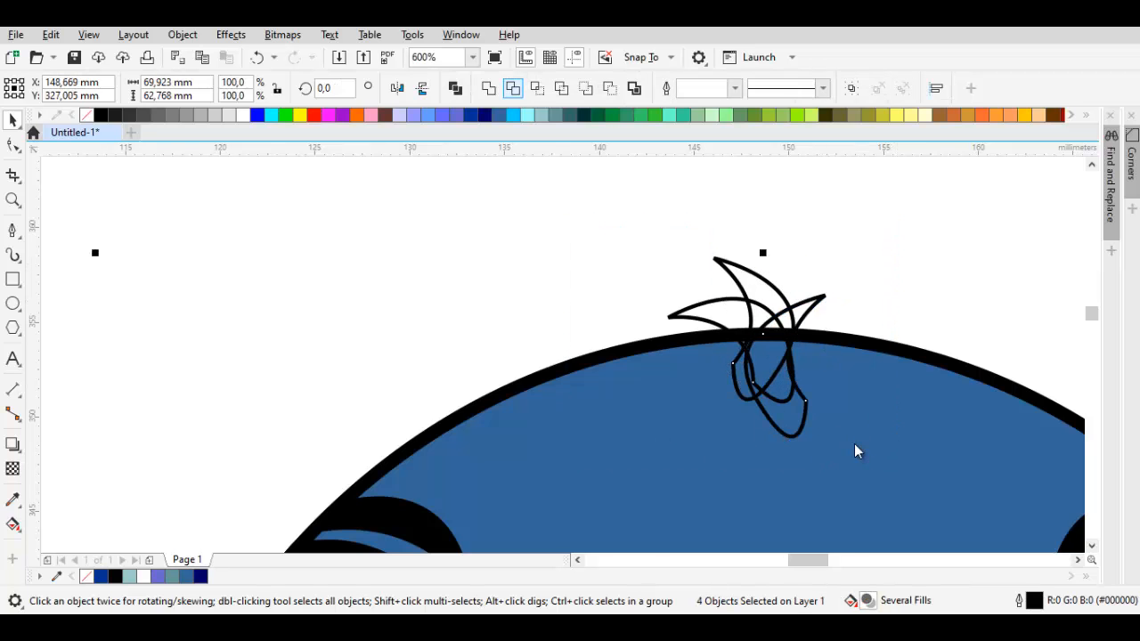
click(488, 88)
click(848, 240)
scroll(815, 342, down, 2)
mouse_move(815, 342)
mouse_down()
mouse_move(746, 257)
mouse_move(736, 298)
mouse_up()
scroll(751, 256, up, 1)
key(ctrl+z)
Enlarge the three hair strands together to about 13.5 by 15.3 mm and lower them slightly onto the head.
drag(600, 221, 760, 384)
scroll(733, 288, up, 1)
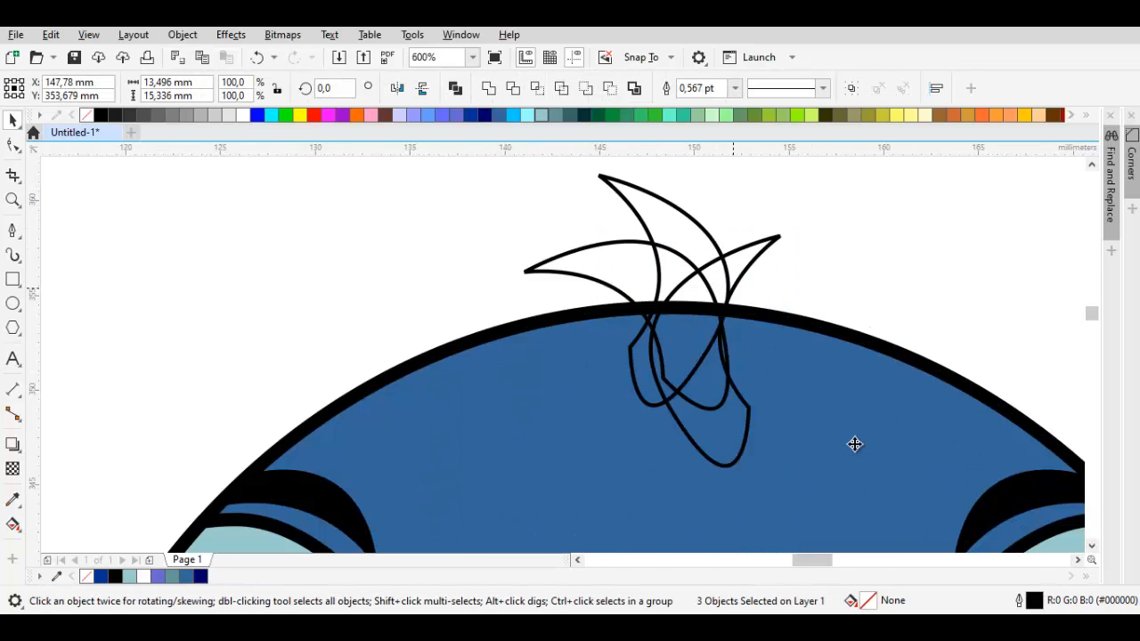
drag(732, 288, 731, 301)
Weld the three enlarged hair strands and the head into a single shape.
shift+click(774, 358)
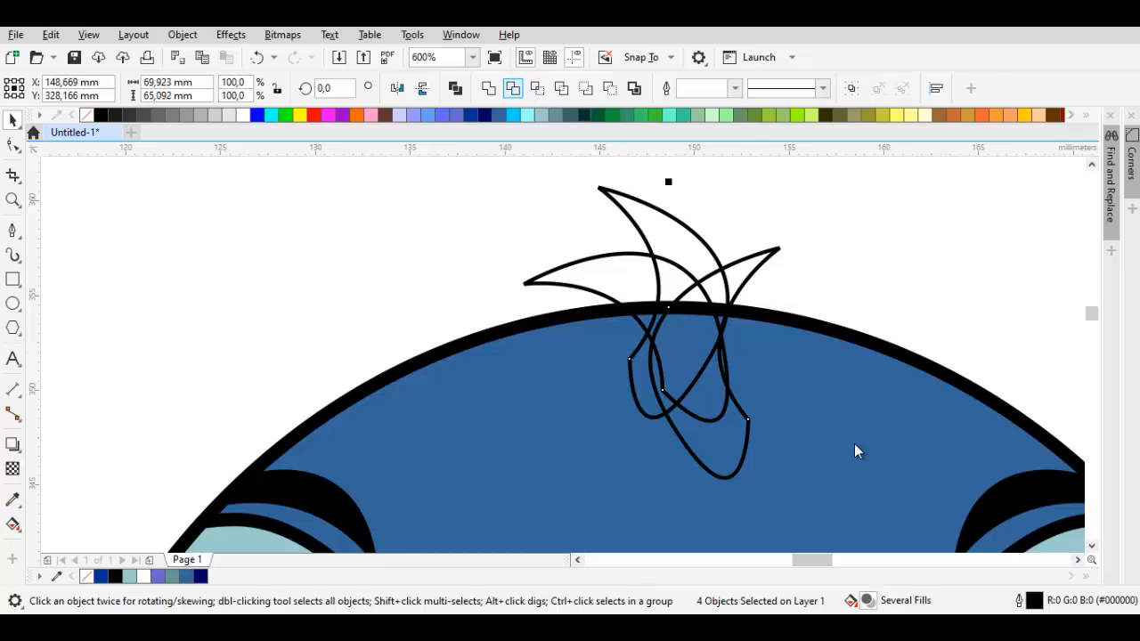
click(489, 88)
scroll(689, 223, down, 3)
click(620, 216)
scroll(621, 216, up, 1)
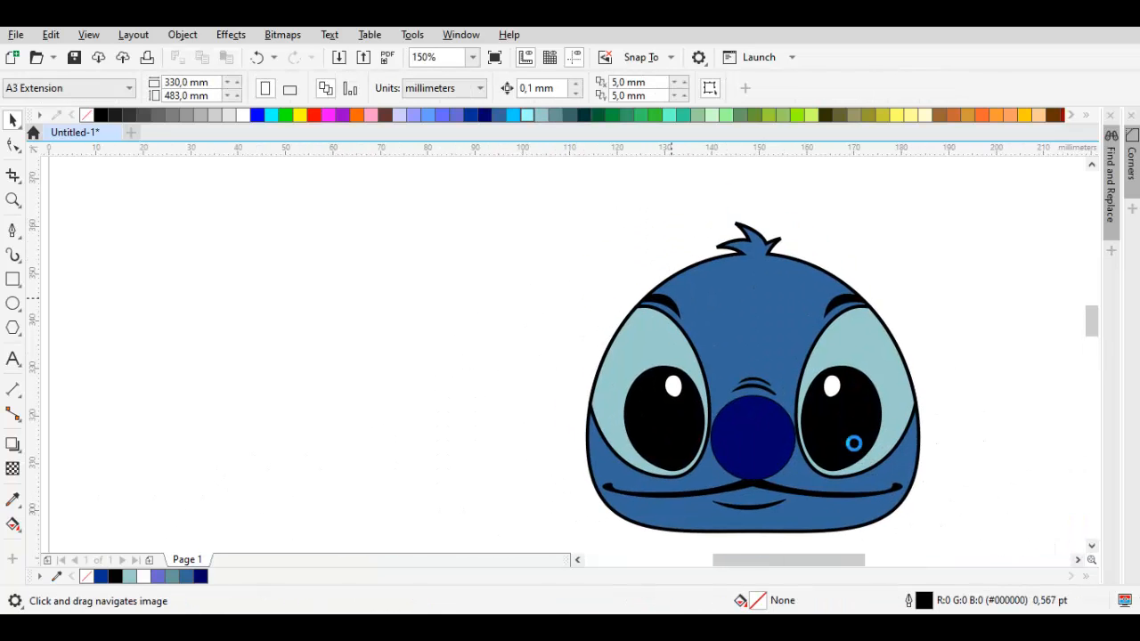
scroll(653, 297, down, 1)
Draw a closed ear outline about 29 by 77 mm with the Pen tool, notched near its tip, rising from the head's left side.
click(13, 231)
mouse_move(634, 295)
mouse_down()
mouse_move(648, 297)
mouse_move(648, 312)
mouse_up()
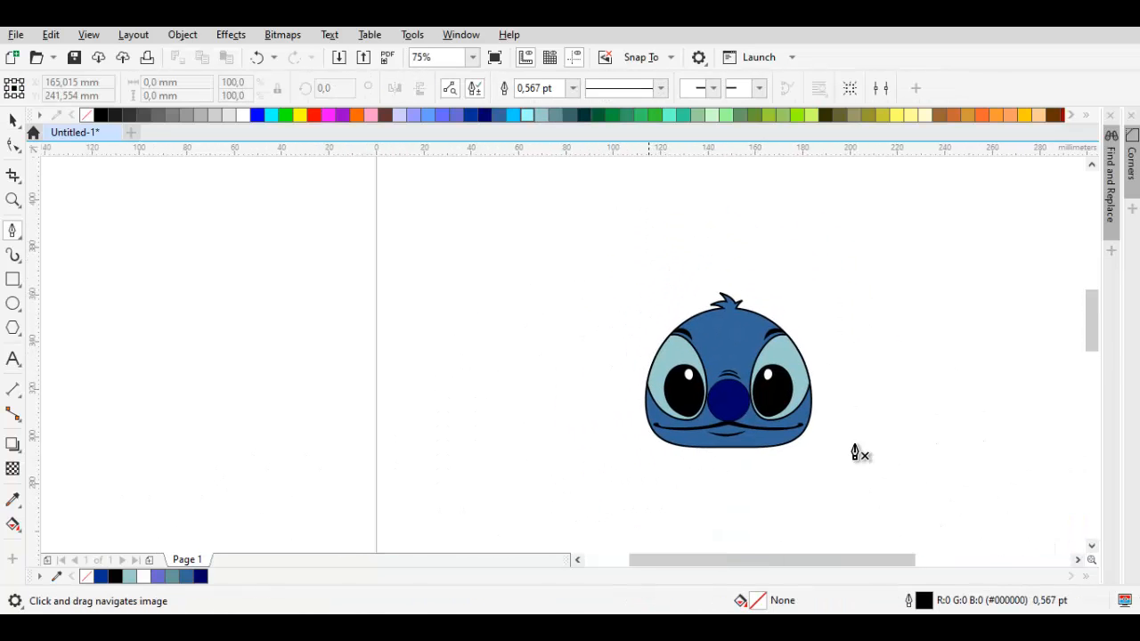
scroll(857, 454, up, 1)
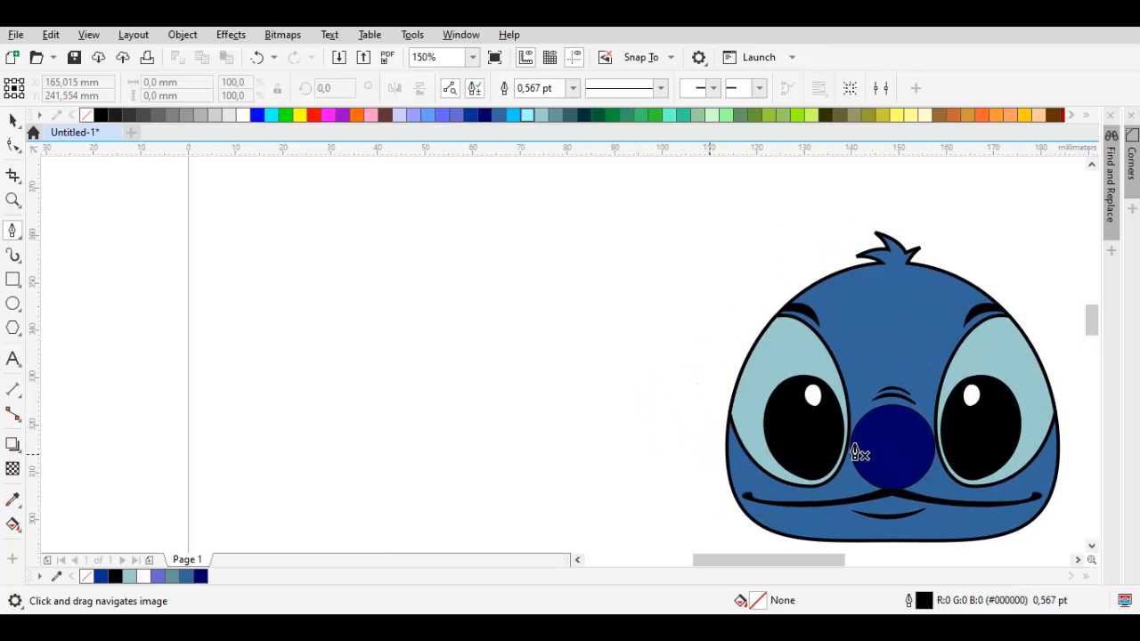
click(853, 442)
scroll(857, 454, up, 1)
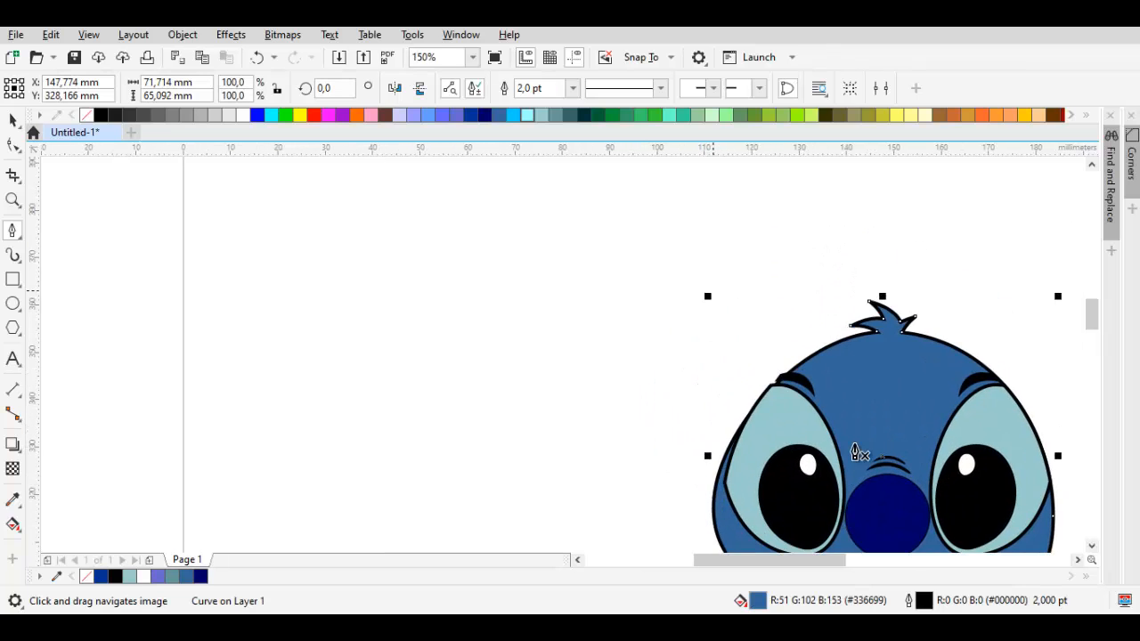
scroll(856, 454, down, 2)
scroll(857, 454, up, 1)
drag(730, 407, 681, 354)
scroll(857, 448, down, 1)
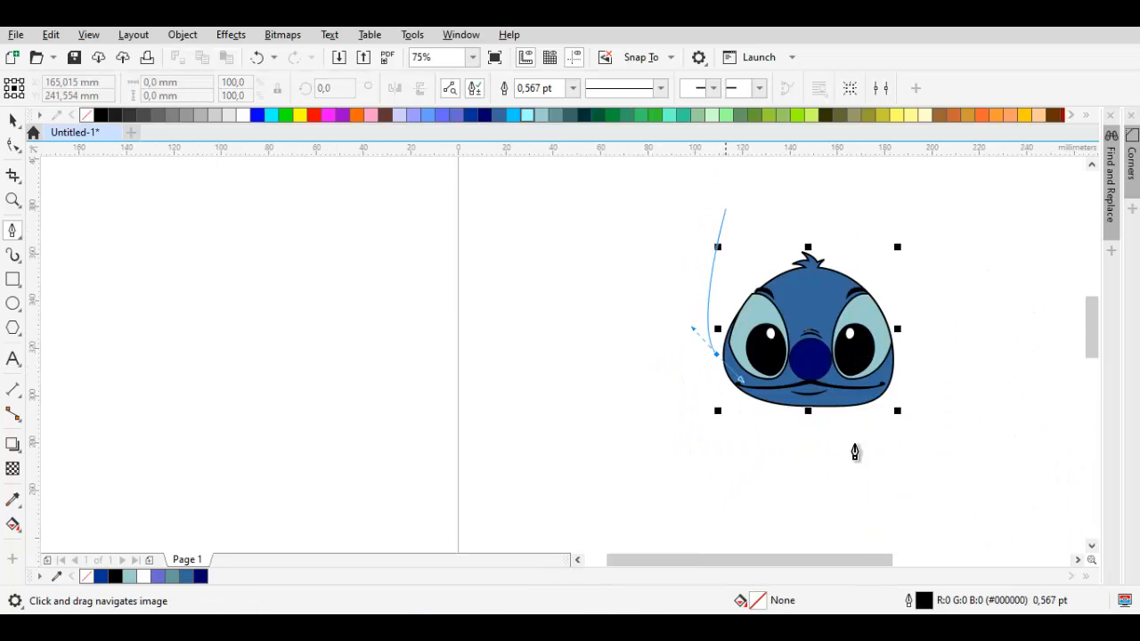
drag(727, 204, 725, 175)
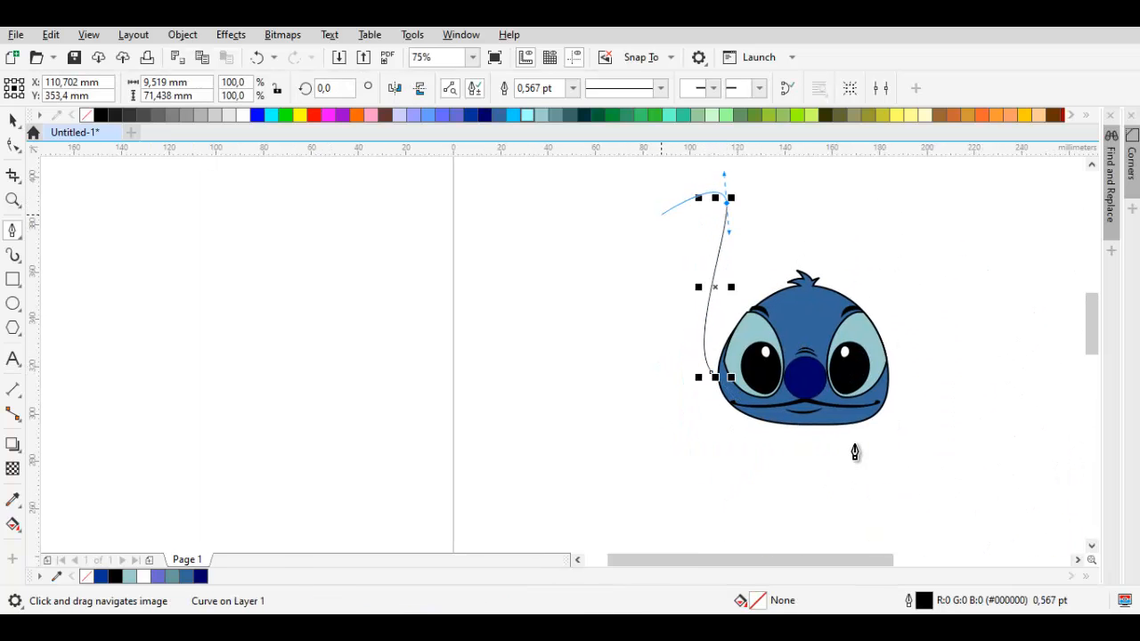
scroll(670, 218, up, 1)
drag(679, 212, 681, 221)
click(701, 249)
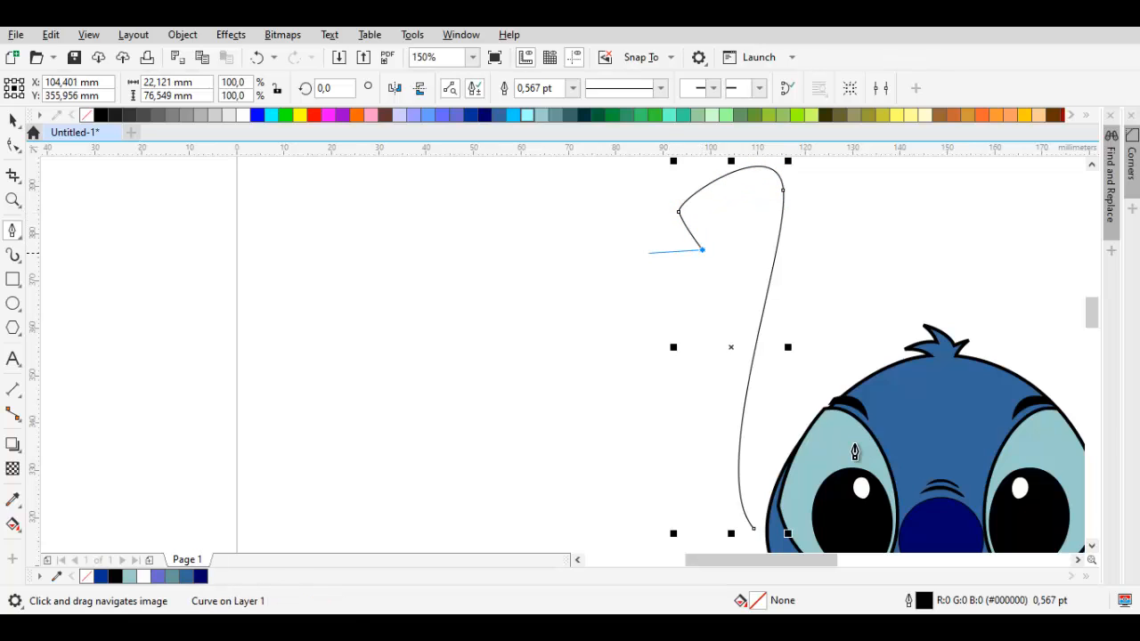
scroll(854, 452, down, 1)
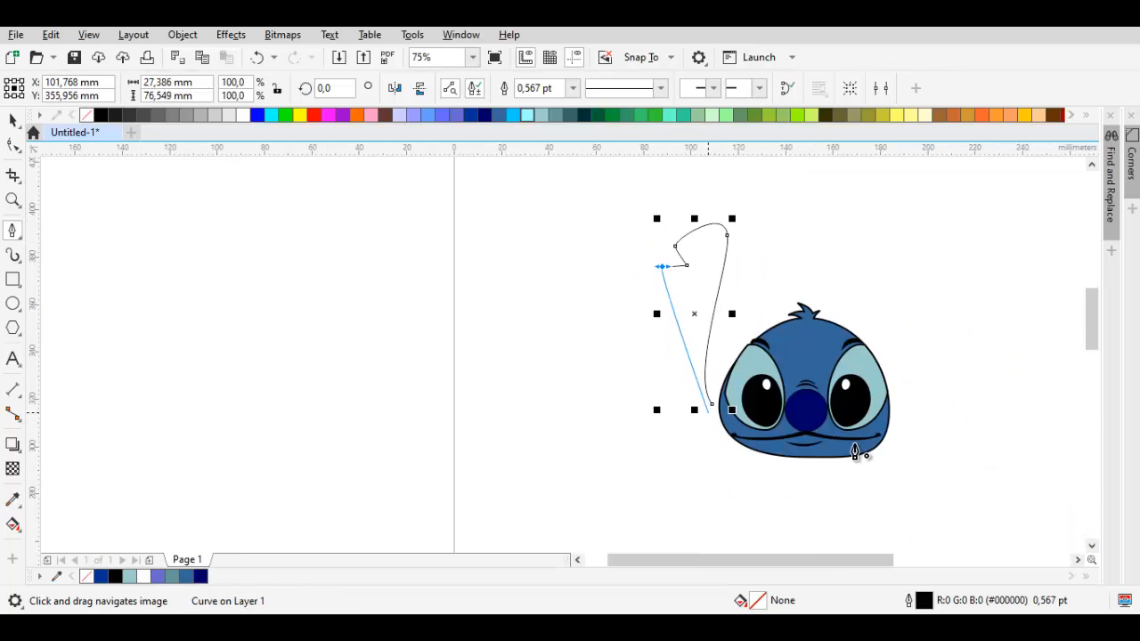
drag(711, 404, 649, 368)
key(space)
Shrink the ear outline proportionally to about 28.8 by 75.1 mm.
scroll(712, 257, up, 1)
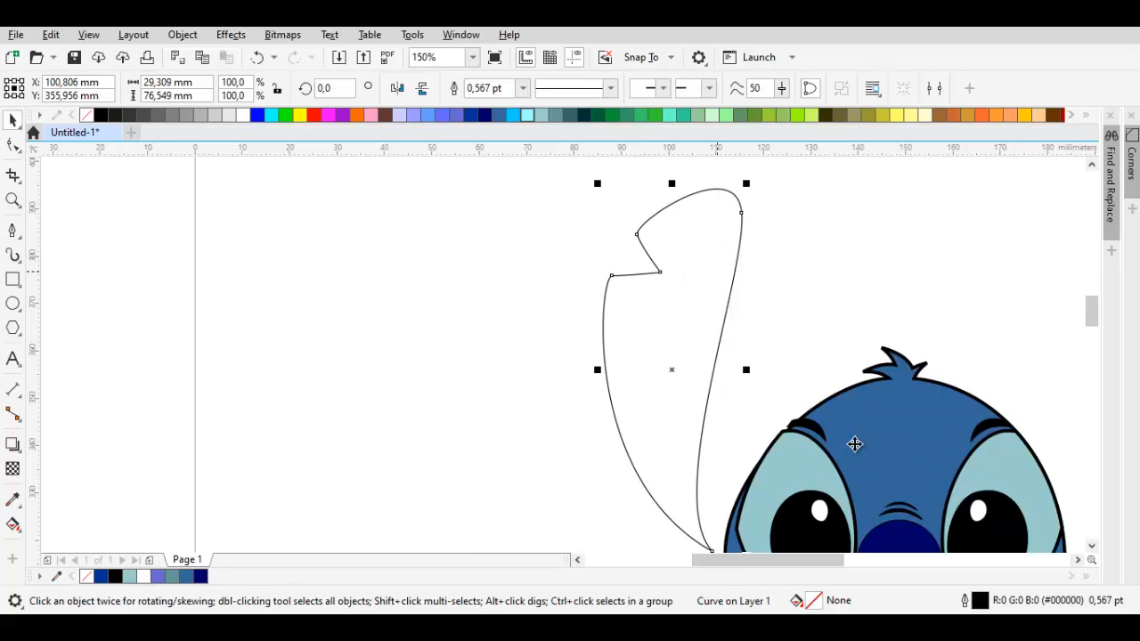
drag(854, 441, 855, 445)
drag(745, 188, 743, 194)
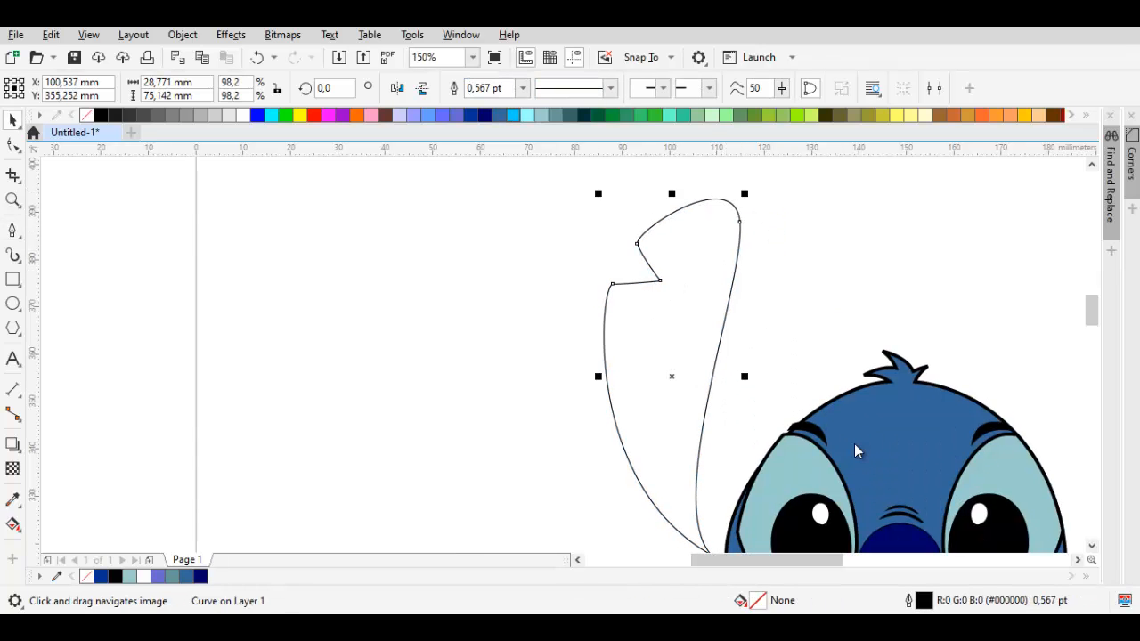
Fill the ear with pink (#FF99CC) and set its outline to 2 pt.
click(370, 115)
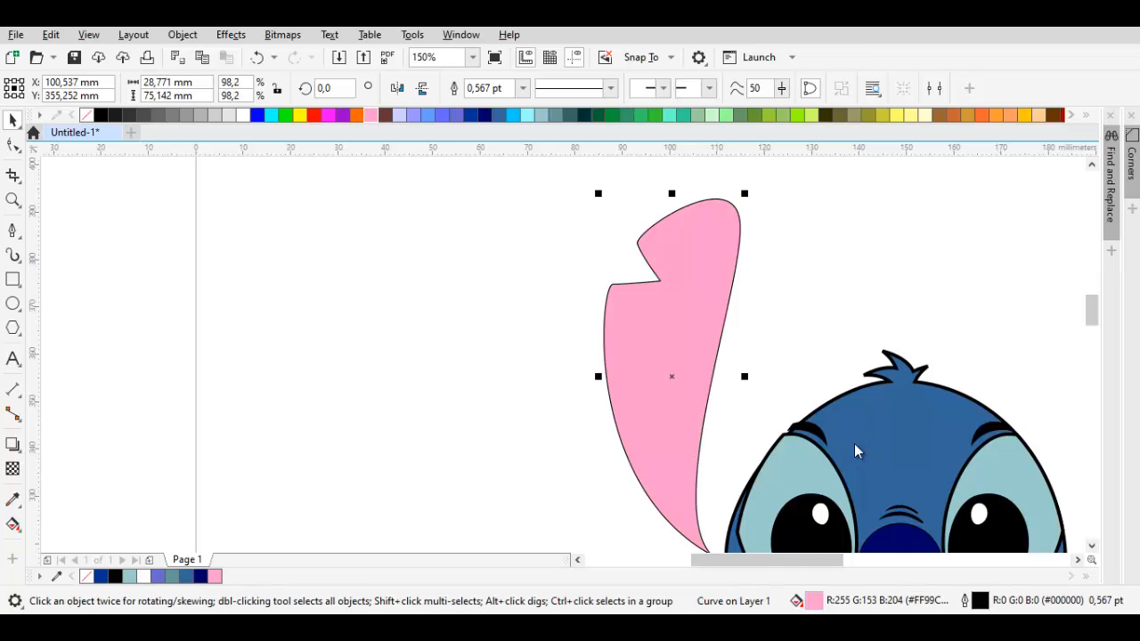
click(522, 89)
click(485, 181)
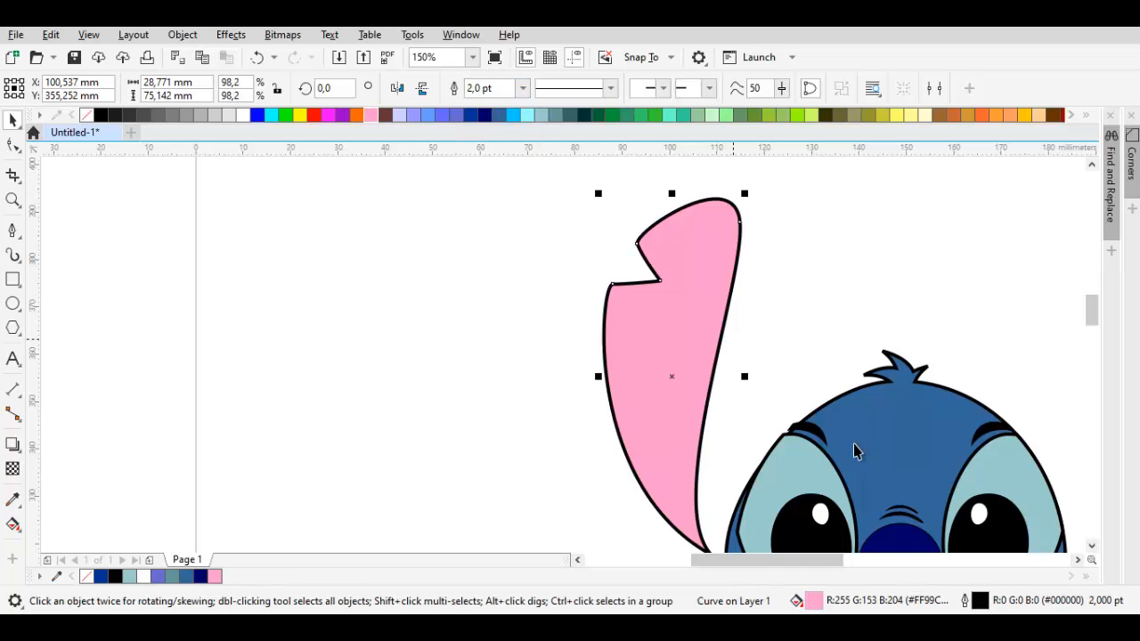
Undo the ear's styling and drawing and the weld that joined the hair strands to the head.
scroll(855, 443, up, 2)
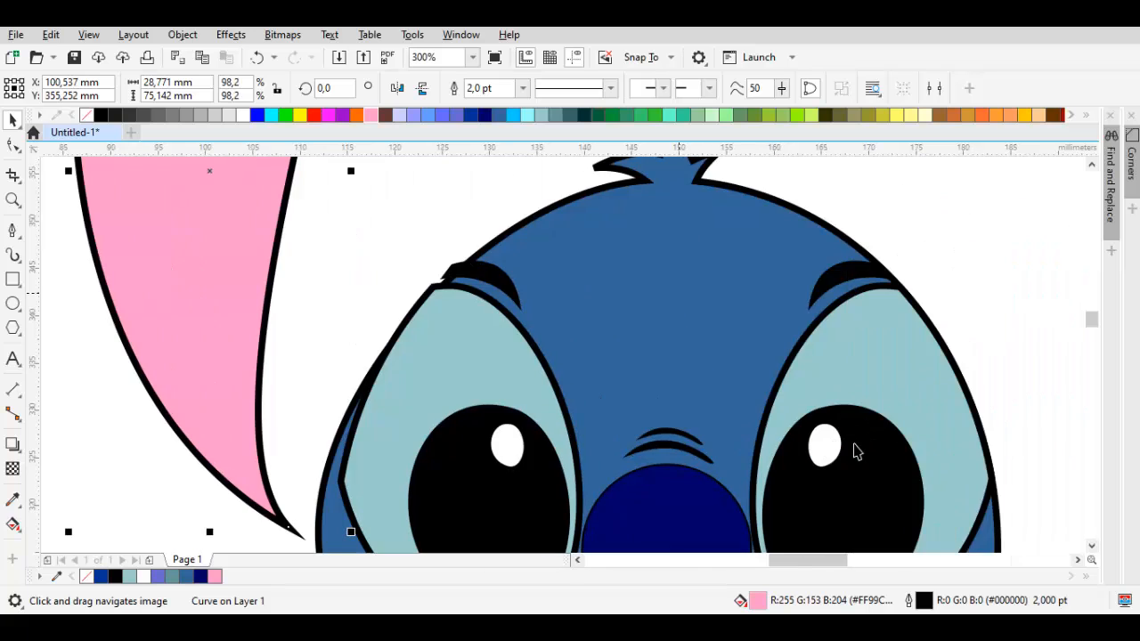
click(855, 446)
key(ctrl+z)
key(ctrl+z)
key(ctrl+z)
key(ctrl+z)
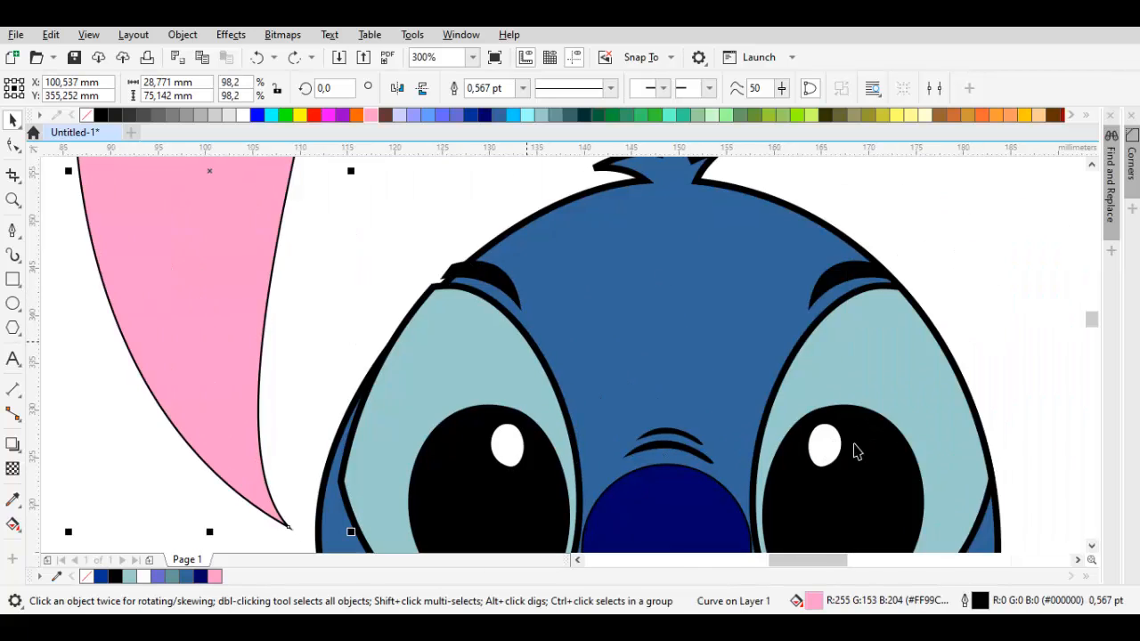
key(ctrl+z)
key(ctrl+z)
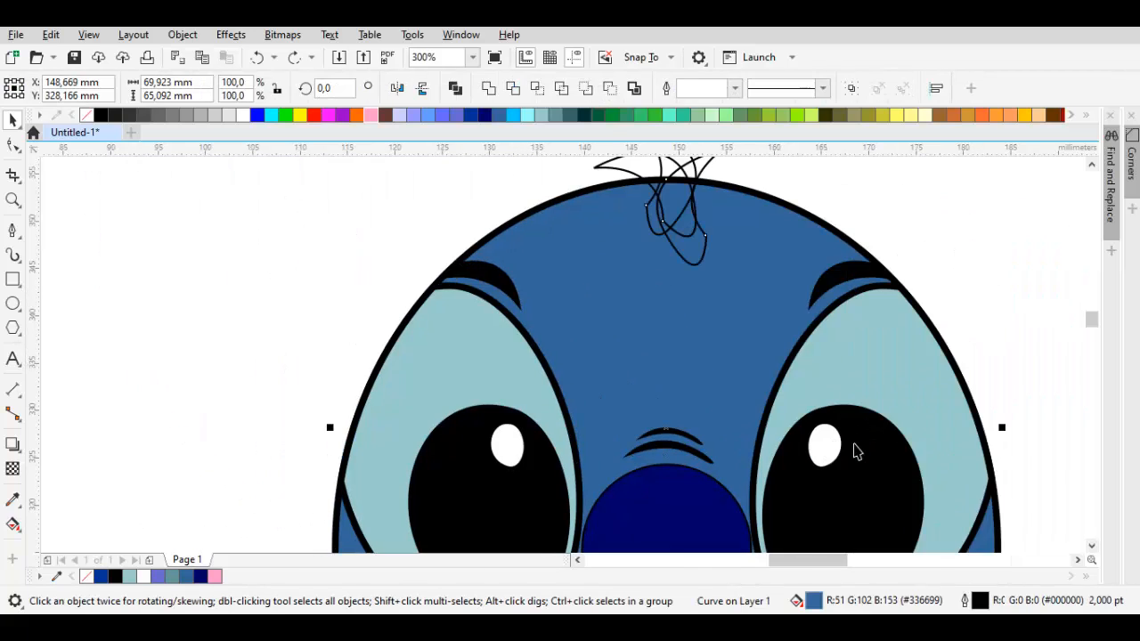
Weld the three hair strands and the head into one shape again.
scroll(855, 452, down, 1)
drag(598, 300, 639, 335)
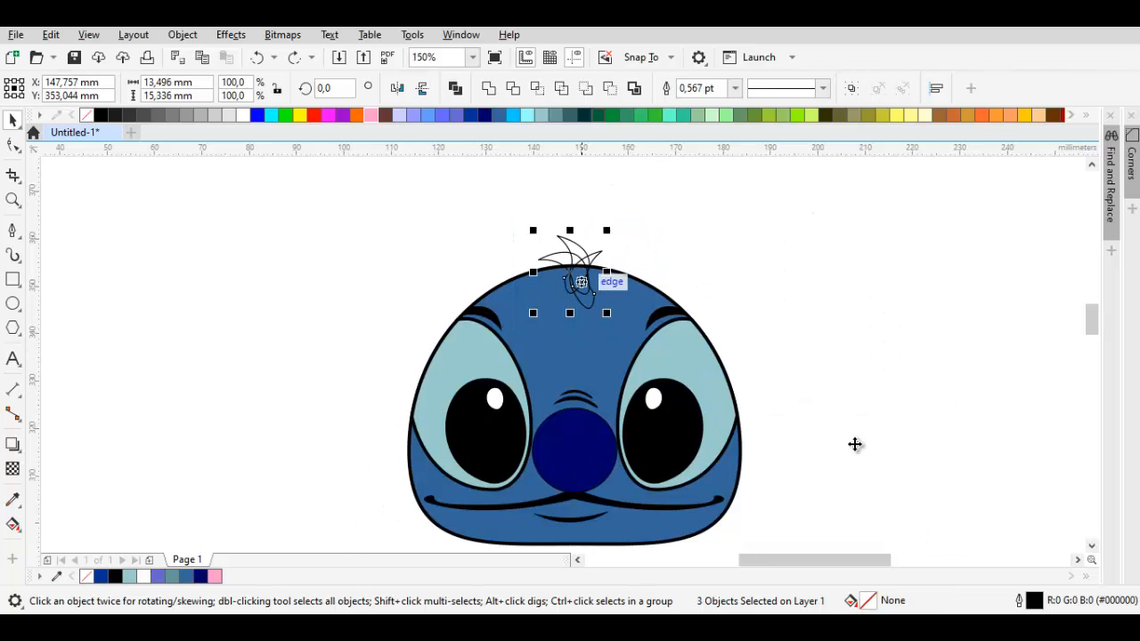
scroll(573, 274, up, 1)
shift+click(855, 445)
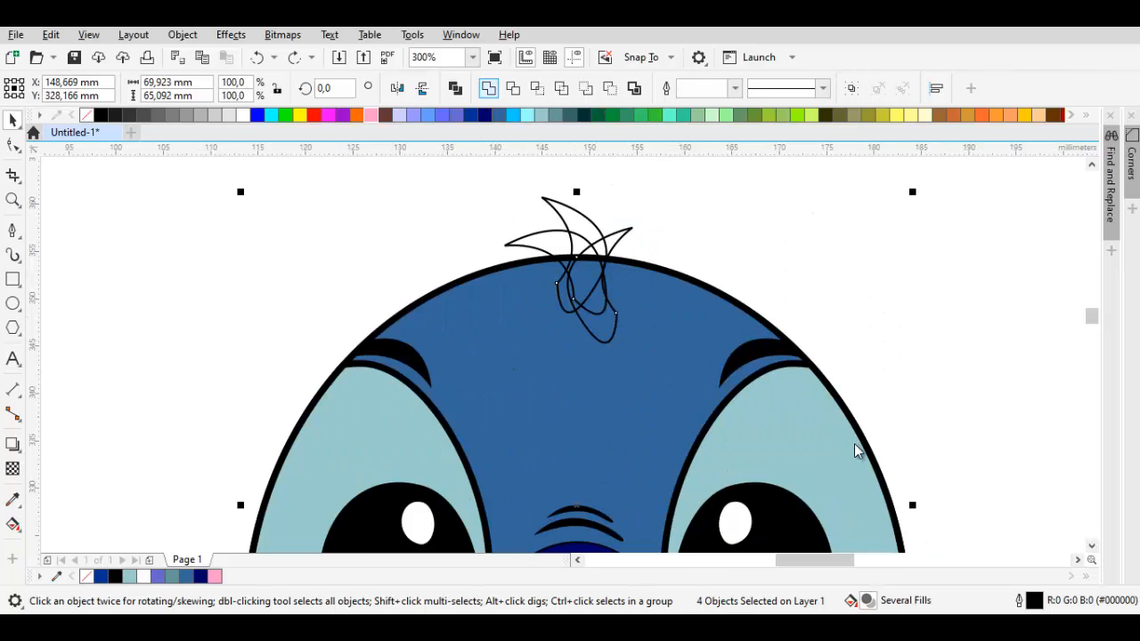
click(488, 88)
scroll(526, 266, down, 1)
key(Escape)
Draw a closed, notched ear outline about 26 by 72 mm, rising from the head's left side, with the Pen tool.
drag(347, 267, 419, 276)
click(13, 231)
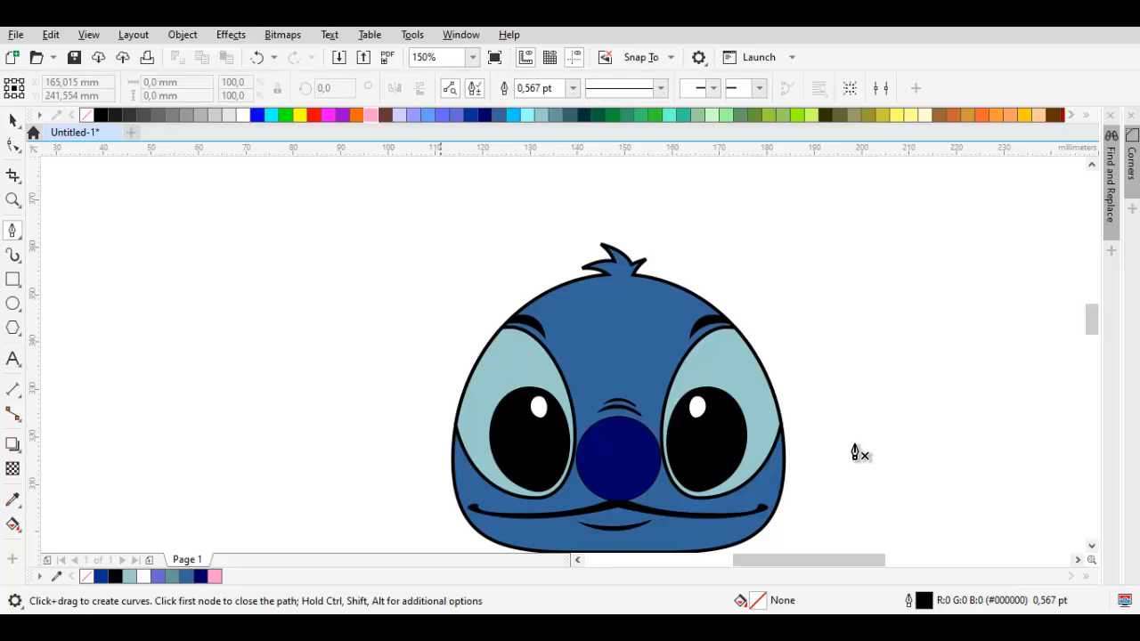
scroll(855, 452, up, 4)
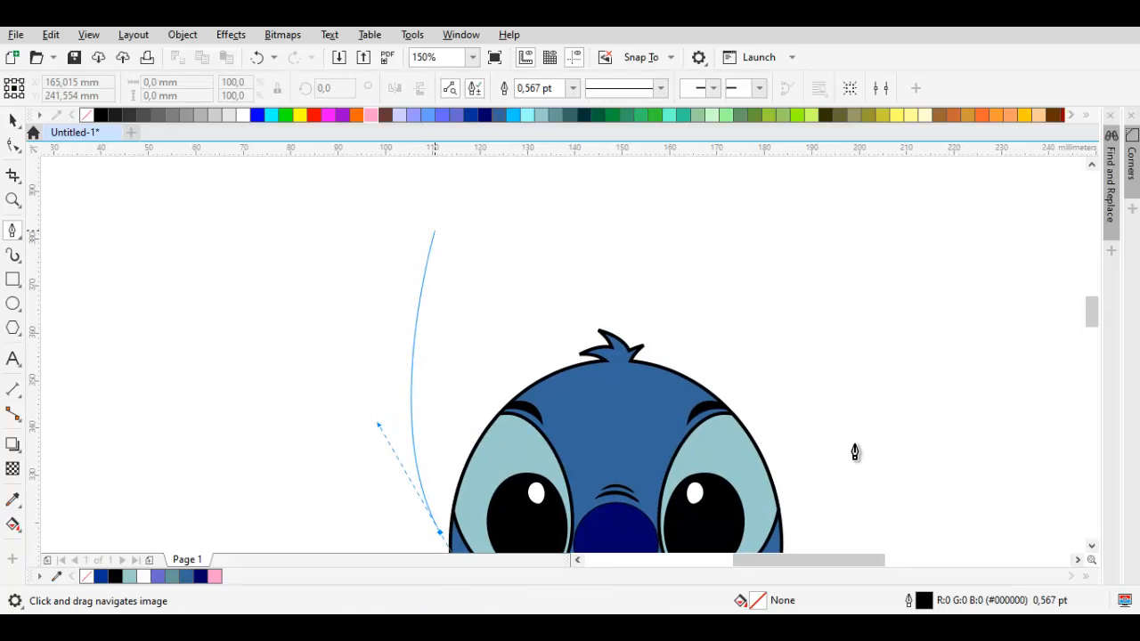
drag(355, 256, 296, 337)
drag(344, 439, 338, 313)
drag(435, 443, 289, 413)
key(ctrl+z)
drag(347, 215, 321, 265)
key(F10)
key(space)
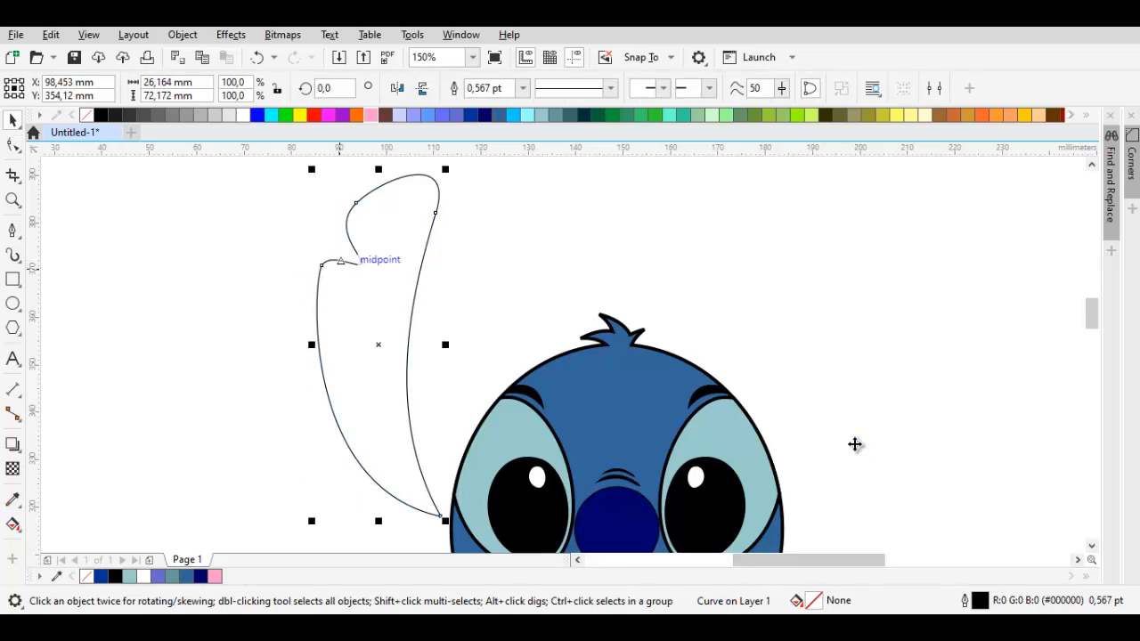
Set the new ear's outline thickness to 2 pt.
key(space)
key(space)
click(522, 88)
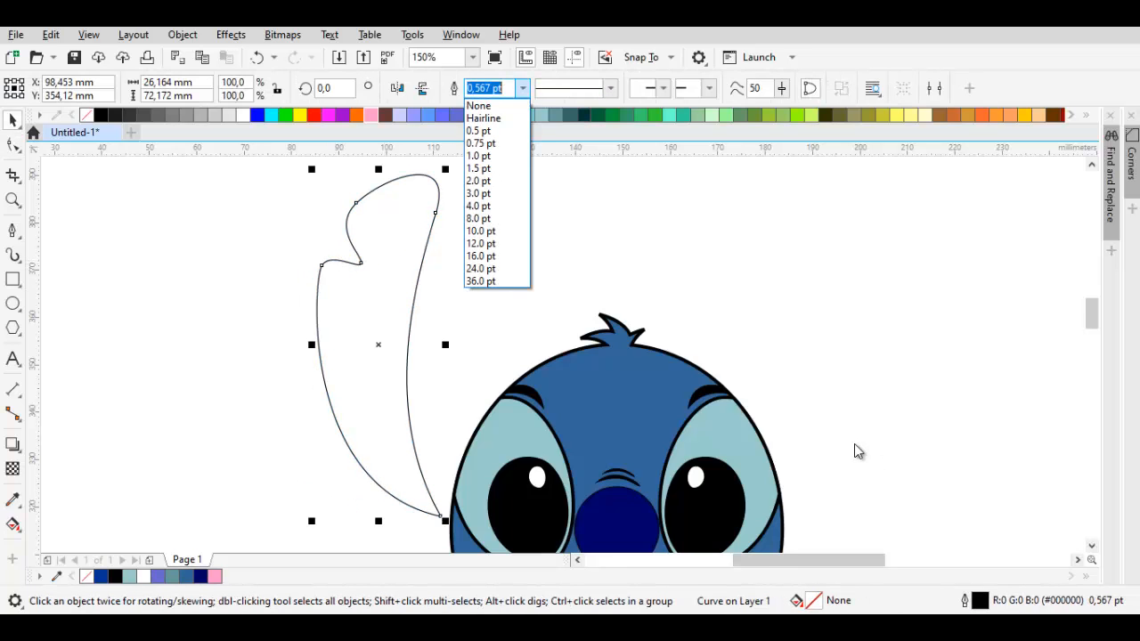
click(478, 181)
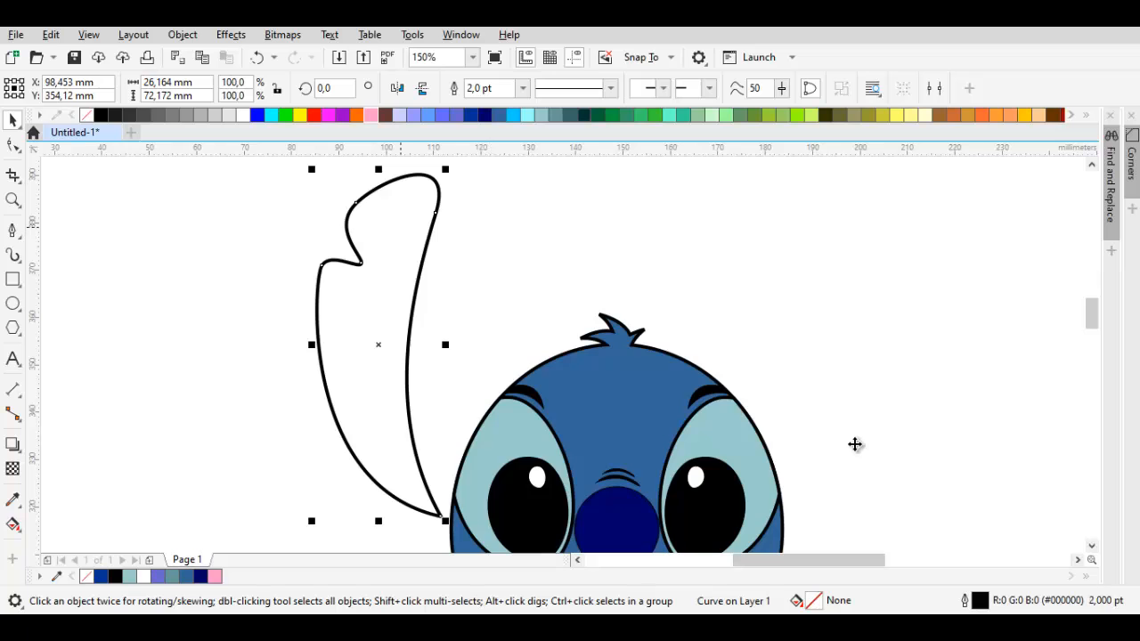
Adjust the curves meeting at the ear's lower tip to about 25.8 mm overall width and fill the ear pink.
drag(401, 227, 459, 217)
key(F3)
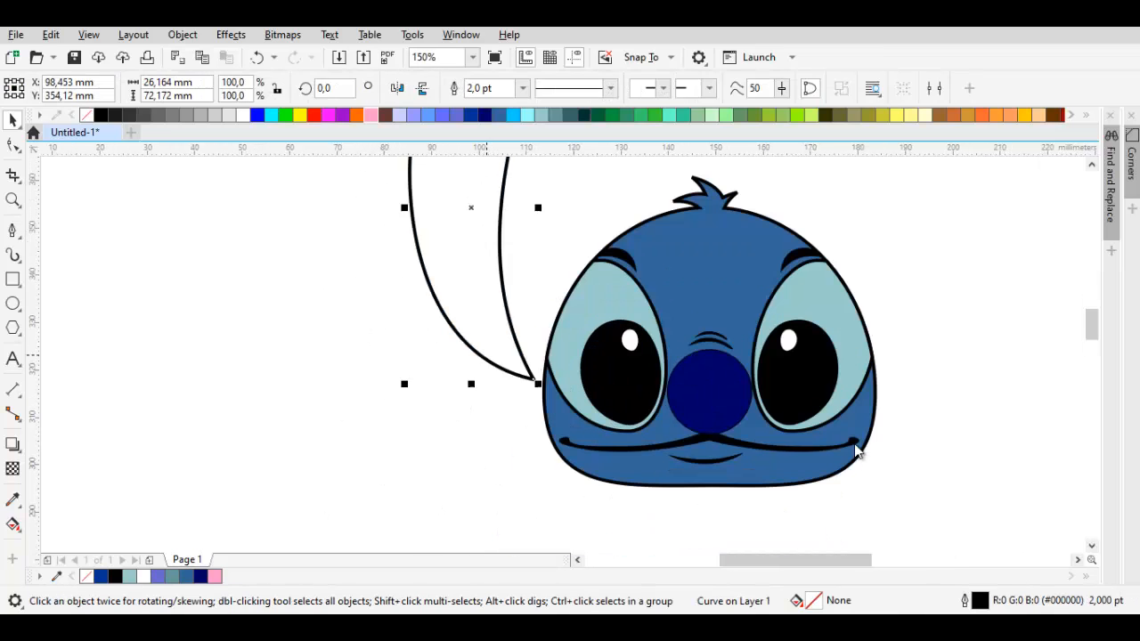
key(F10)
key(Home)
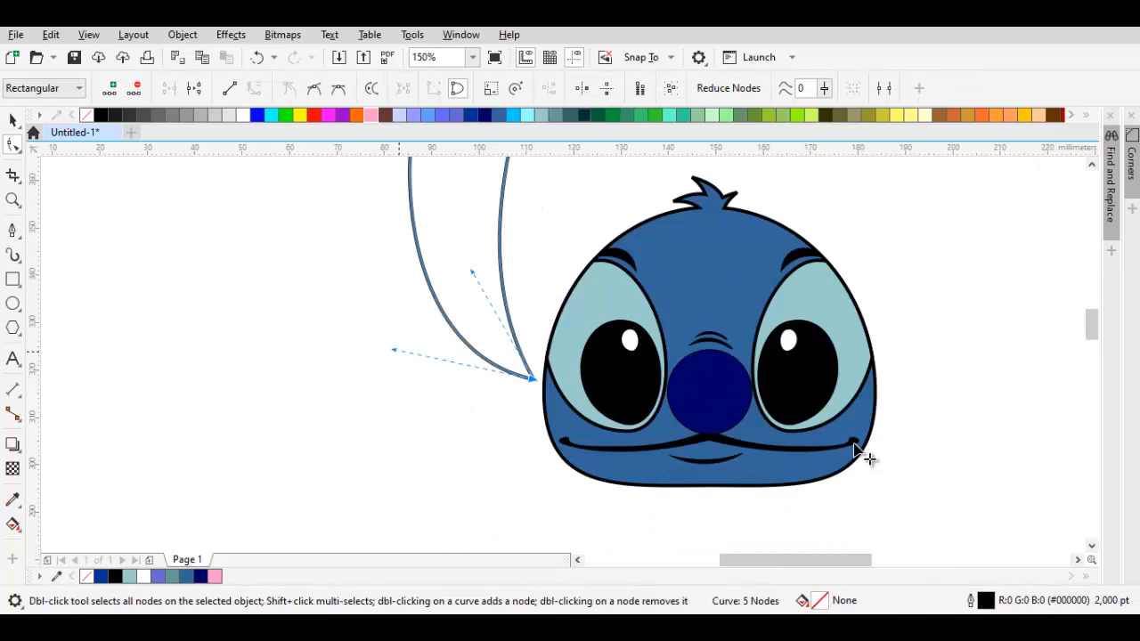
mouse_move(394, 350)
mouse_down()
mouse_move(389, 321)
mouse_move(406, 347)
mouse_up()
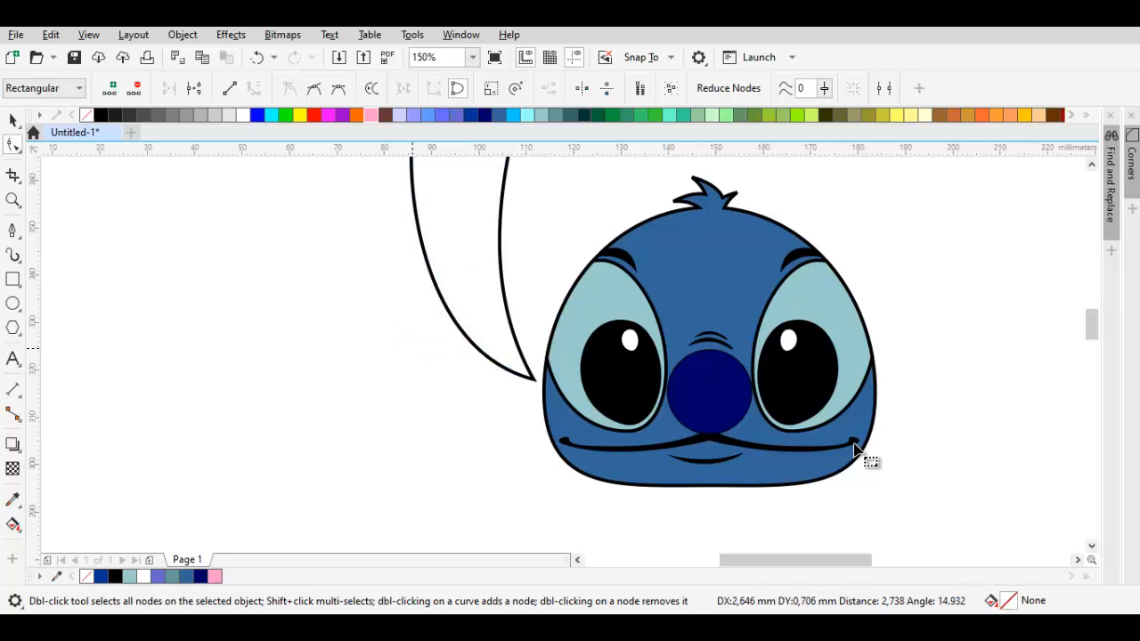
drag(499, 271, 472, 325)
key(space)
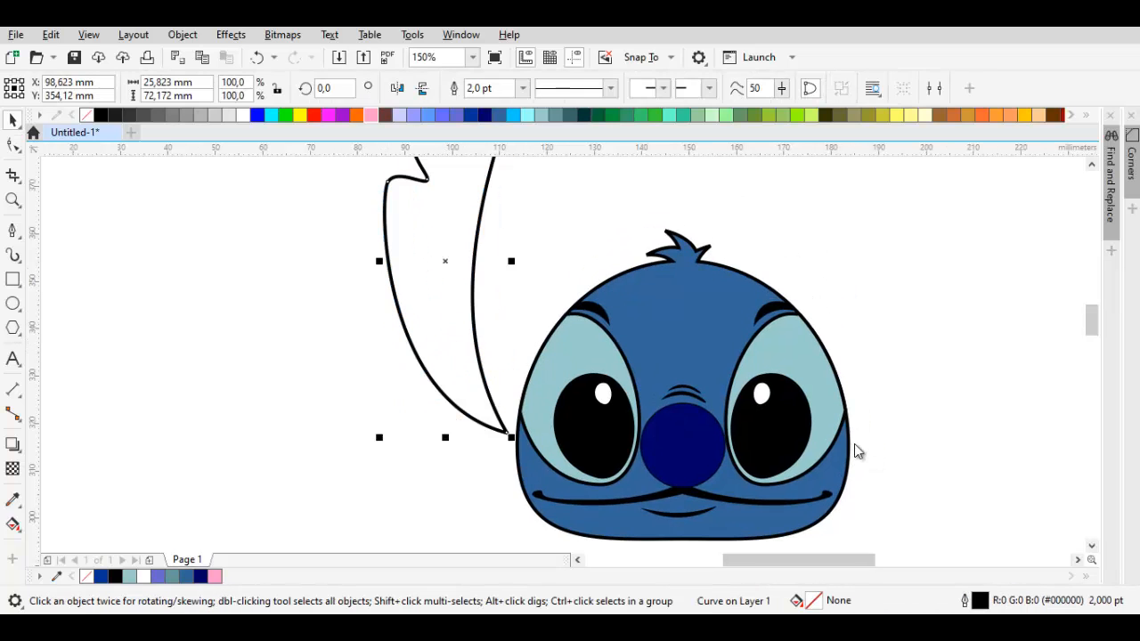
key(Escape)
Draw a closed curved shape about 30.5 by 61 mm joining the pink ear to the head's left side.
key(p)
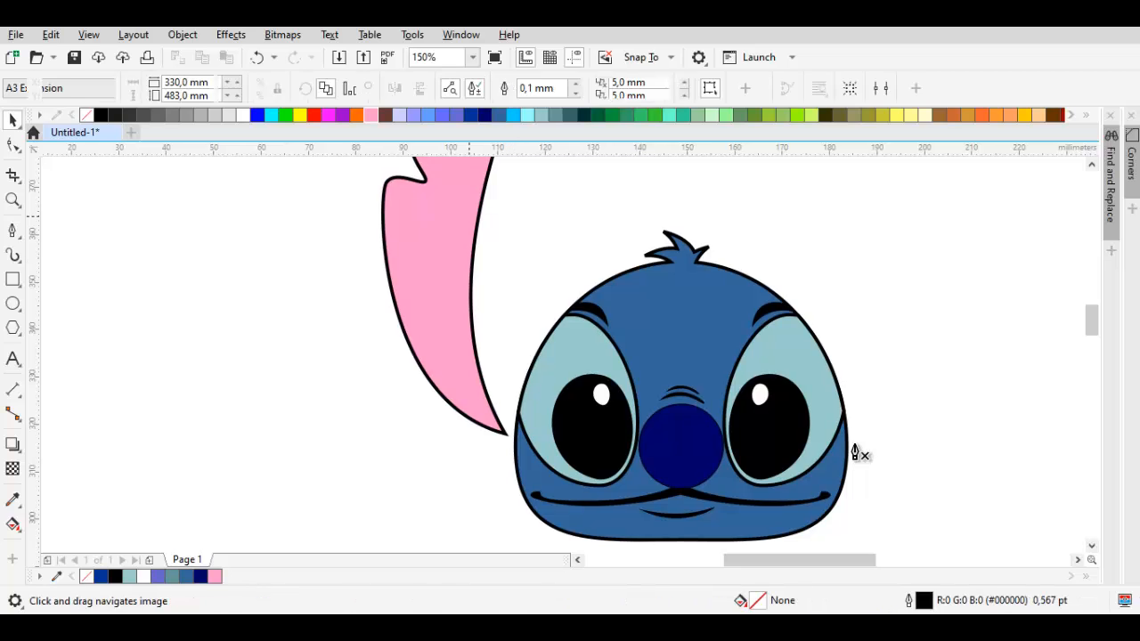
drag(461, 191, 467, 263)
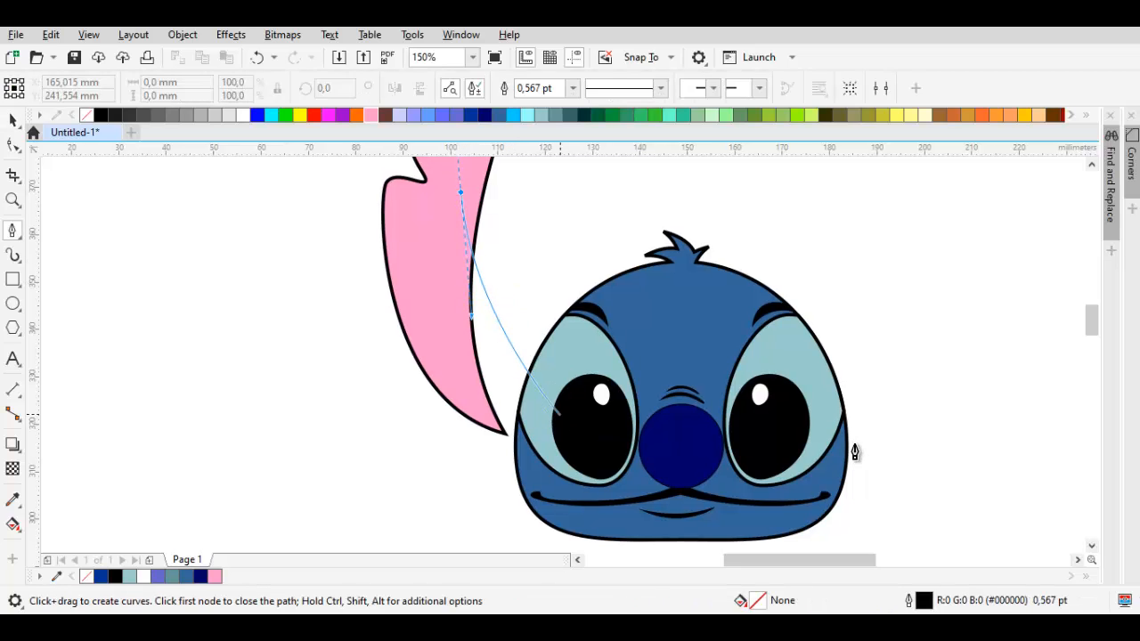
drag(566, 416, 536, 481)
click(537, 481)
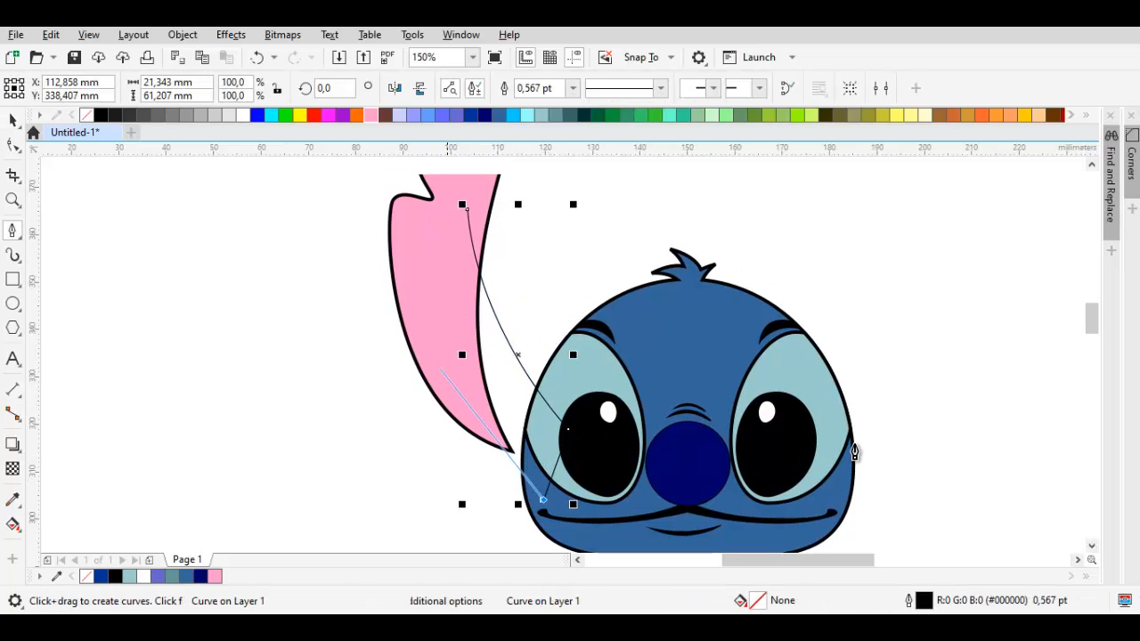
drag(466, 211, 336, 427)
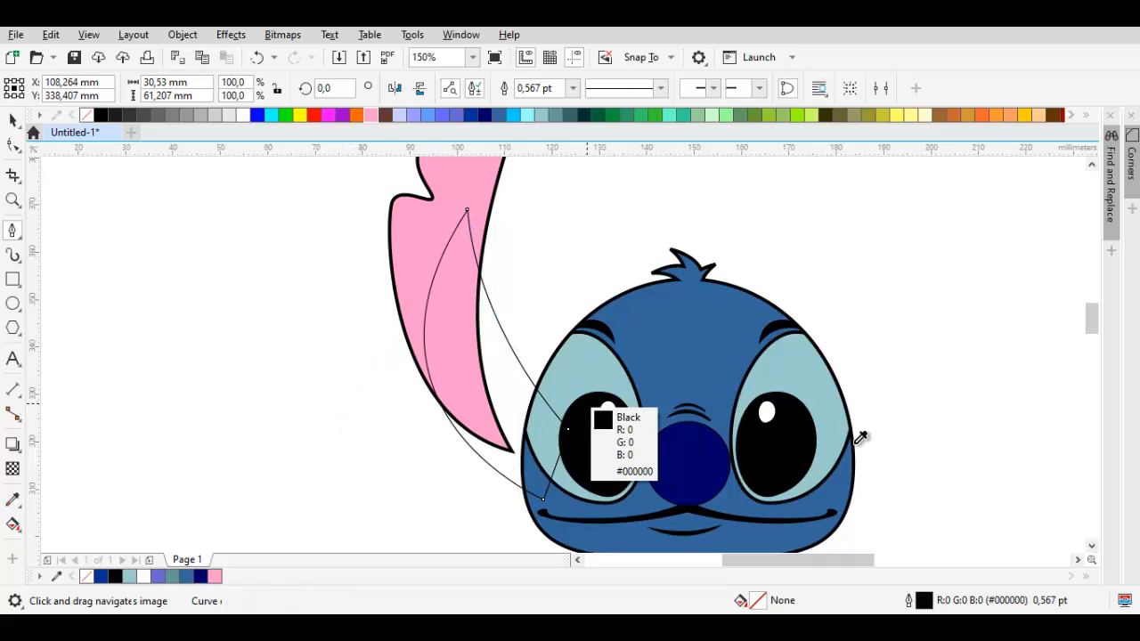
Fill the connecting ear shape with the head's blue (#336699) and set its outline to 2 pt.
click(638, 334)
click(509, 368)
key(space)
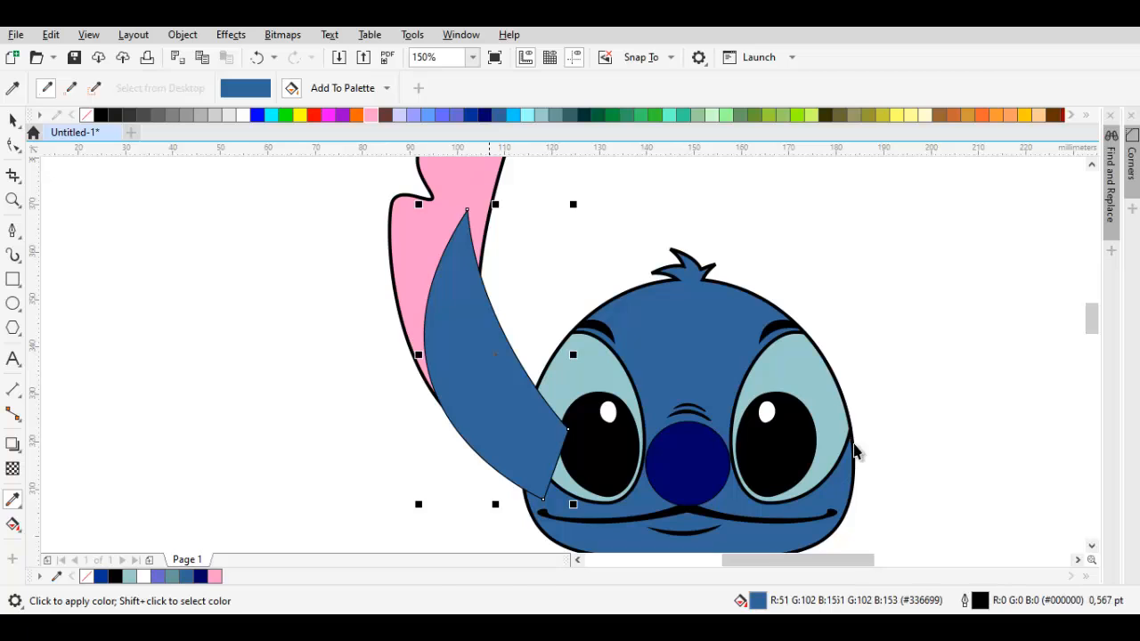
click(523, 88)
key(Return)
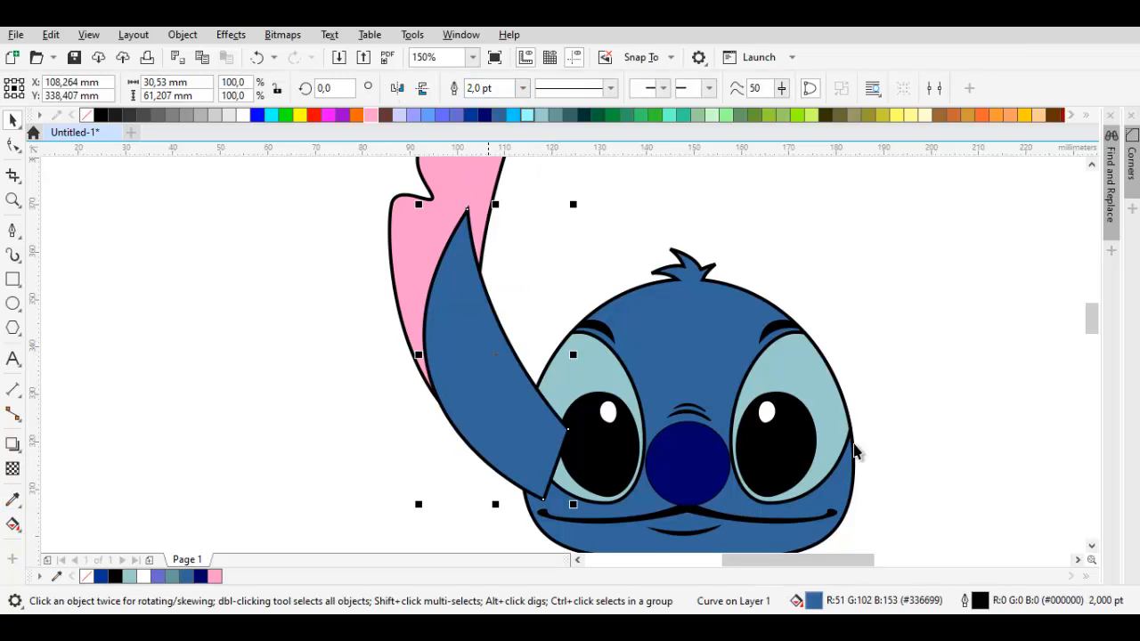
Send the blue ear shape to the back of the layer, behind the pink ear and the head.
right_click(480, 294)
mouse_move(508, 321)
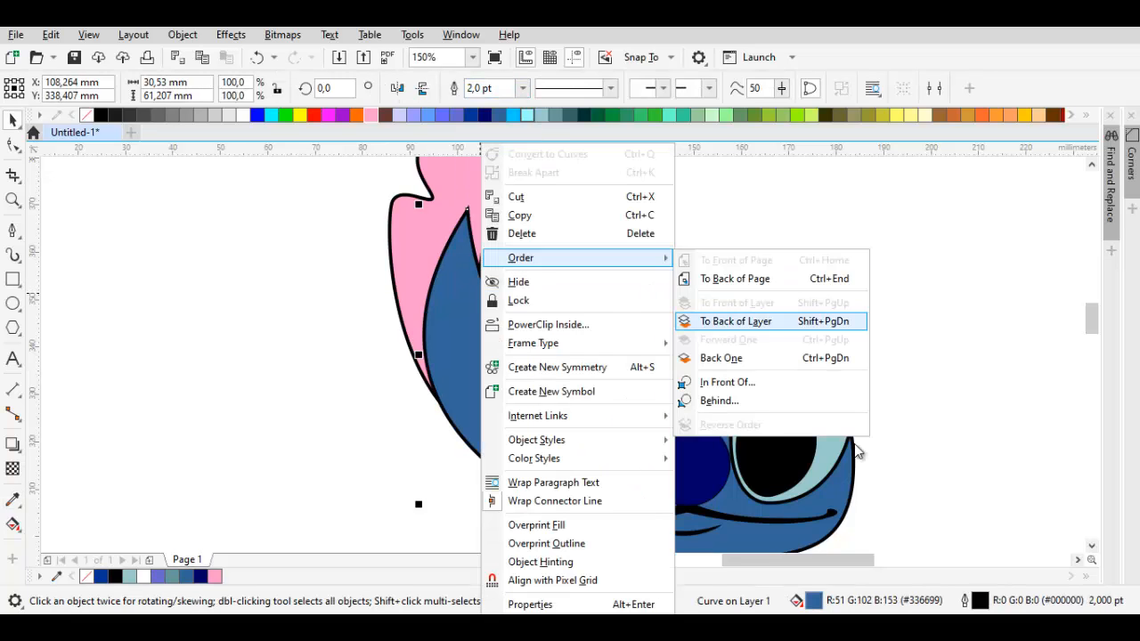
click(783, 321)
click(554, 225)
scroll(553, 224, down, 1)
drag(553, 224, 579, 287)
scroll(579, 288, up, 1)
Set the outlines of the pink ear, the blue ear shape and the head to 3 pt together.
click(485, 294)
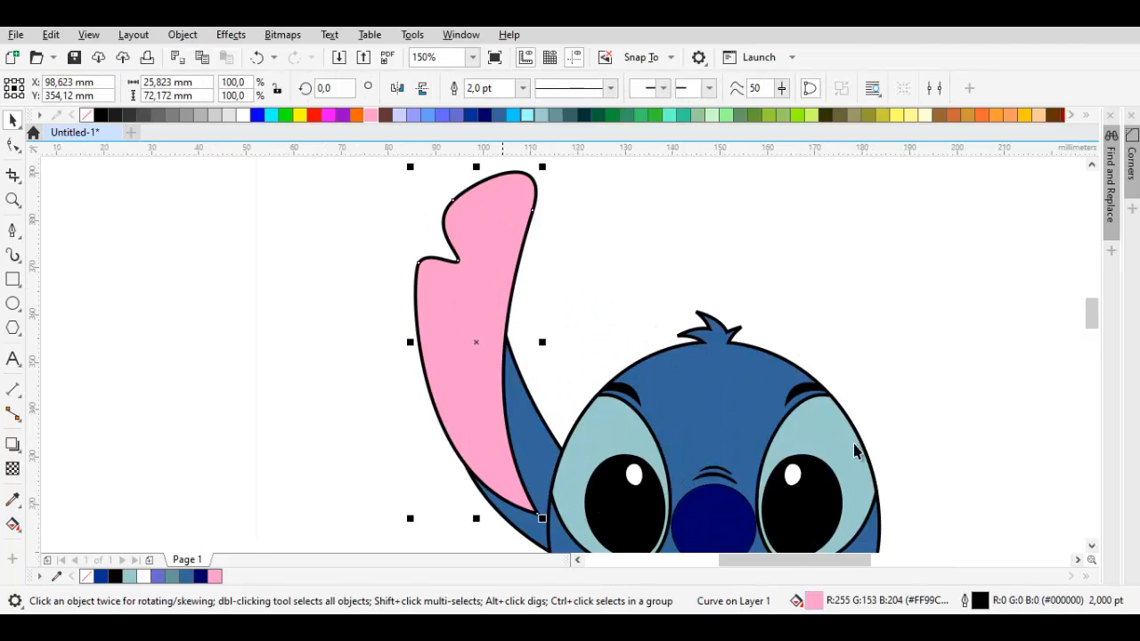
shift+click(526, 390)
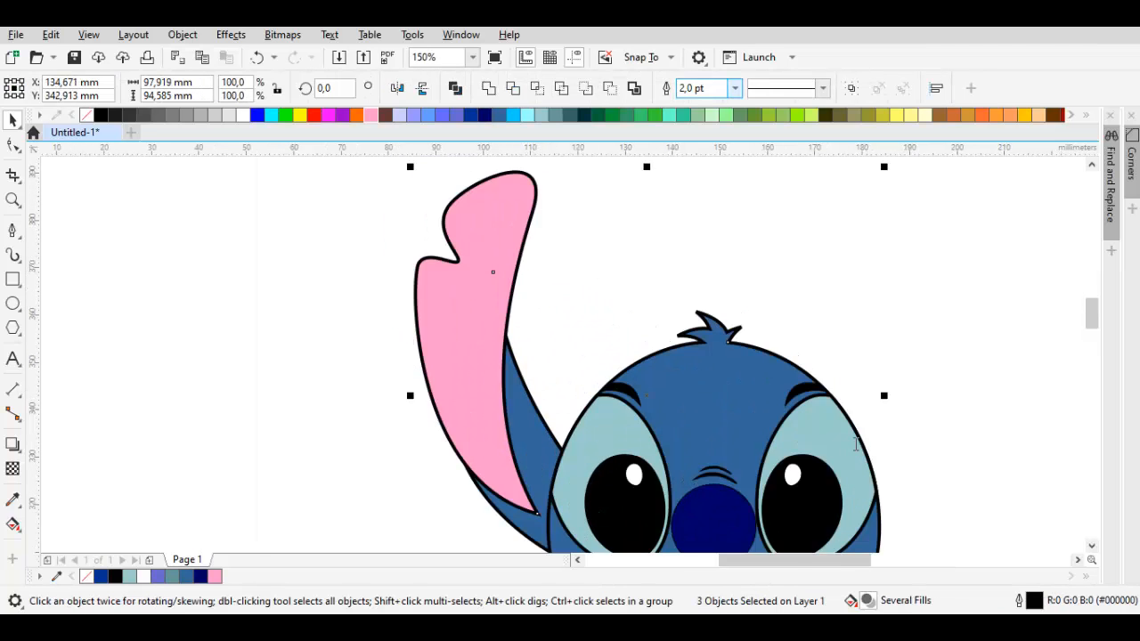
click(734, 88)
click(695, 193)
scroll(675, 310, down, 1)
drag(675, 310, 662, 263)
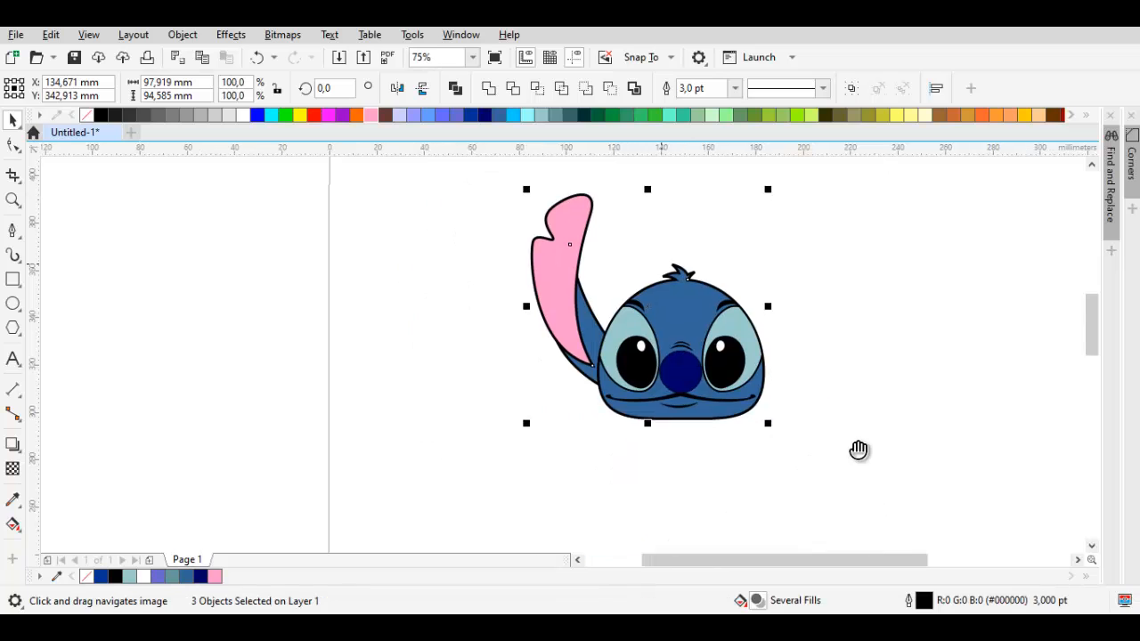
drag(859, 449, 854, 446)
drag(469, 174, 854, 496)
drag(743, 181, 689, 233)
click(715, 325)
scroll(652, 308, up, 2)
scroll(661, 311, down, 2)
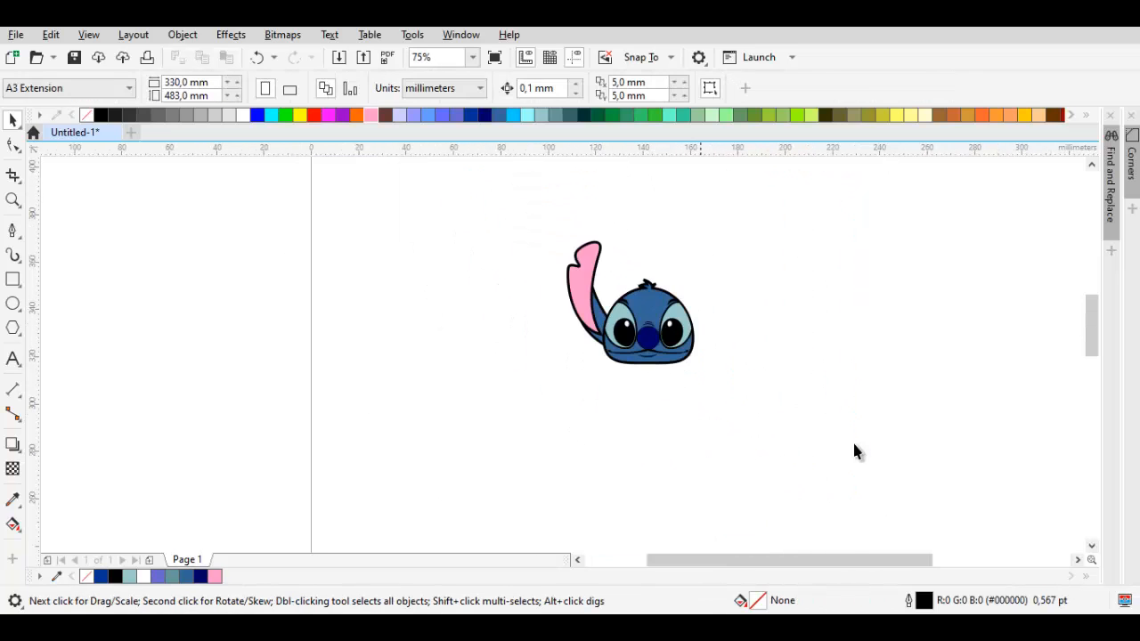
key(ctrl+z)
Scale the whole drawing of head and left ear down proportionally to about 71% of its size.
drag(755, 182, 719, 216)
click(721, 289)
scroll(678, 345, up, 1)
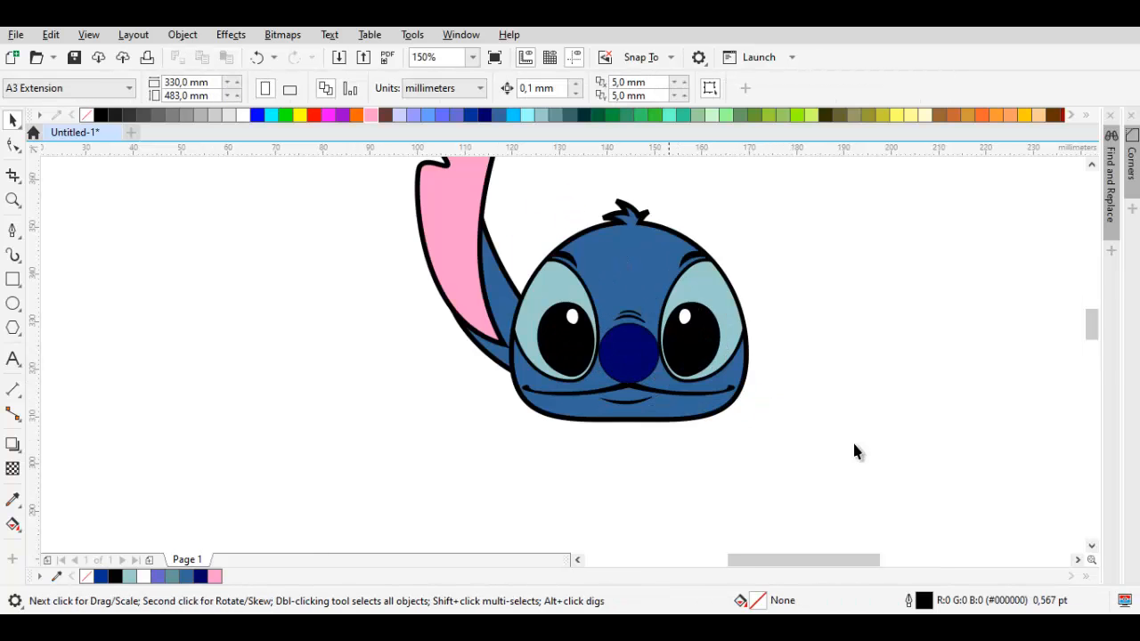
Create a mirrored copy of the left ear's pink and blue shapes on the head's right side.
drag(590, 313, 666, 433)
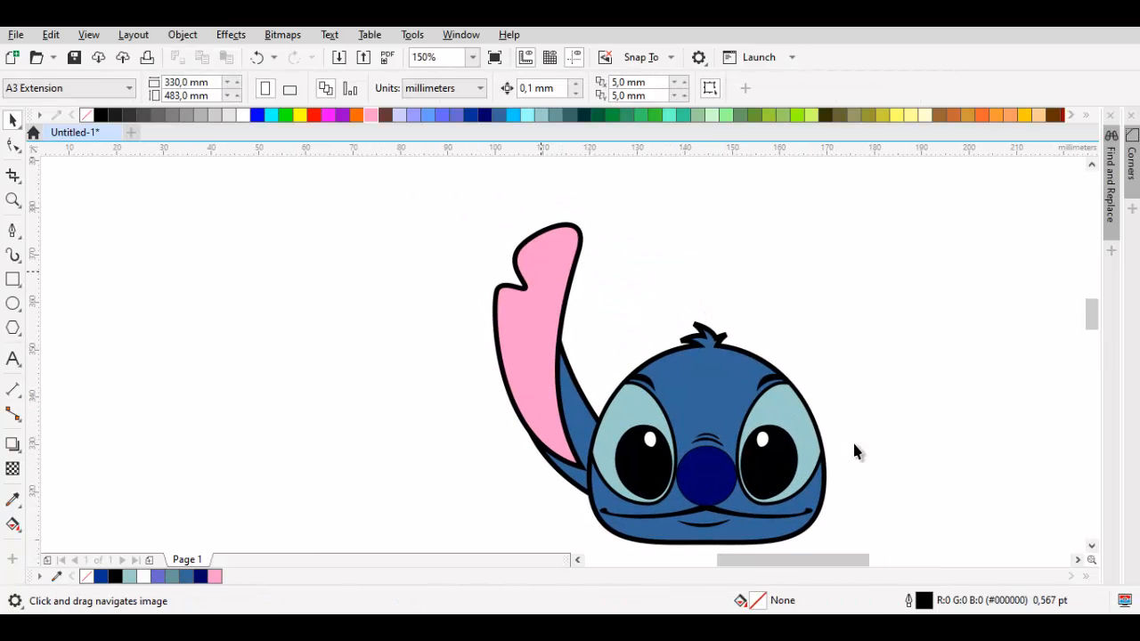
click(541, 272)
shift+click(577, 410)
drag(855, 444, 854, 451)
Send the mirrored ear shapes to the back of the layer and fit them against the head's right edge.
right_click(855, 451)
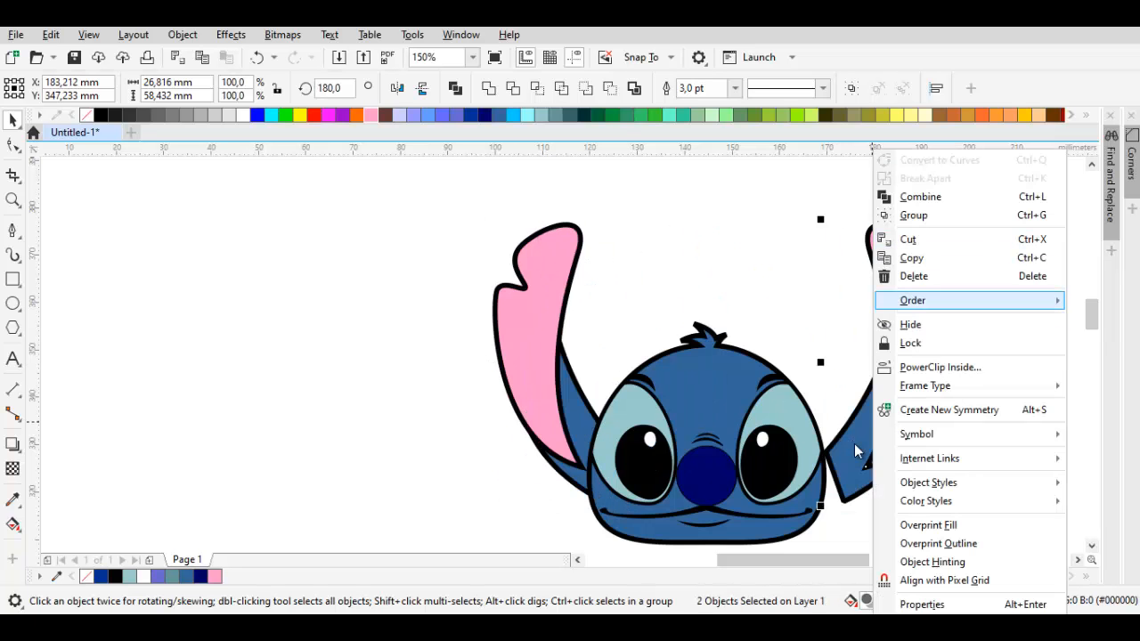
mouse_move(912, 300)
click(780, 362)
scroll(854, 445, up, 2)
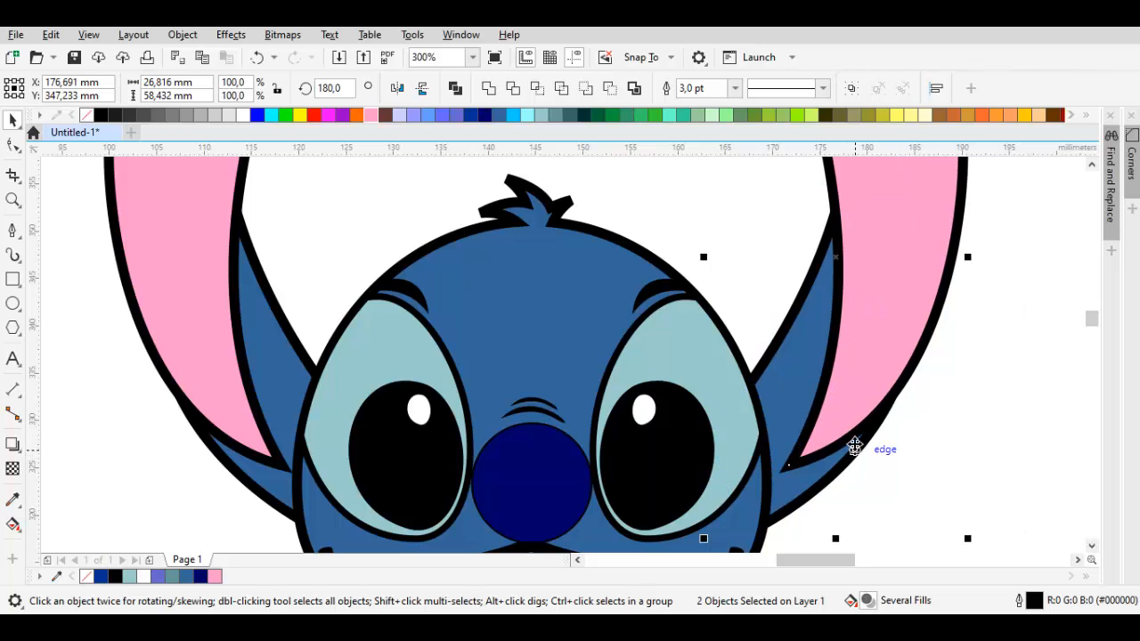
drag(855, 445, 844, 448)
click(853, 444)
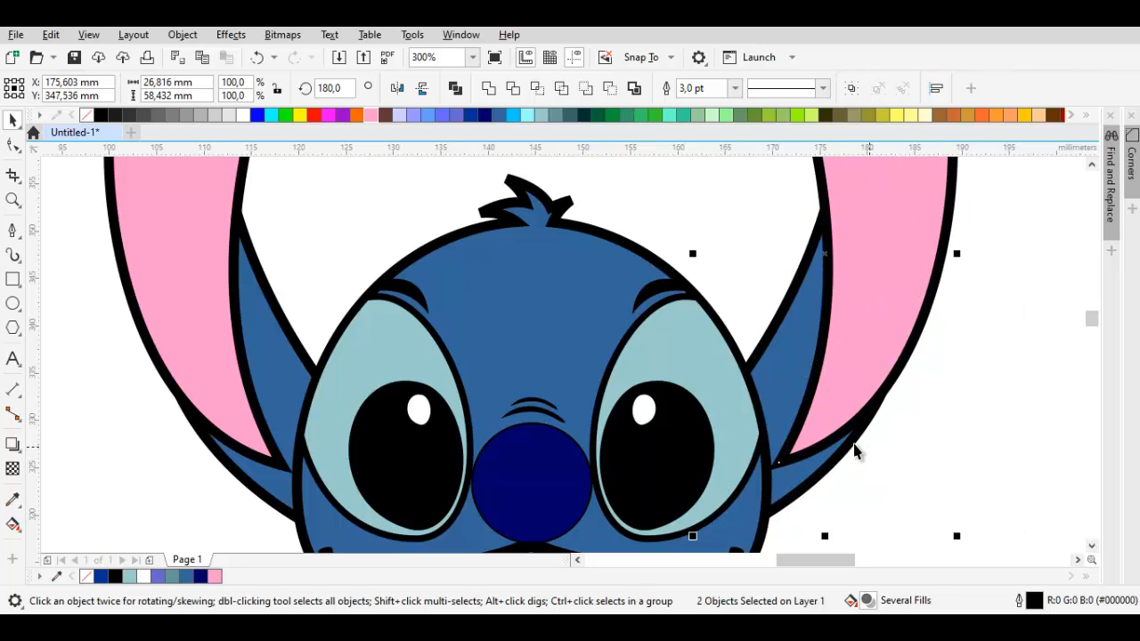
Delete the nodes forming the upper notch on the right pink ear, leaving a three-node curve.
scroll(853, 449, down, 2)
key(F10)
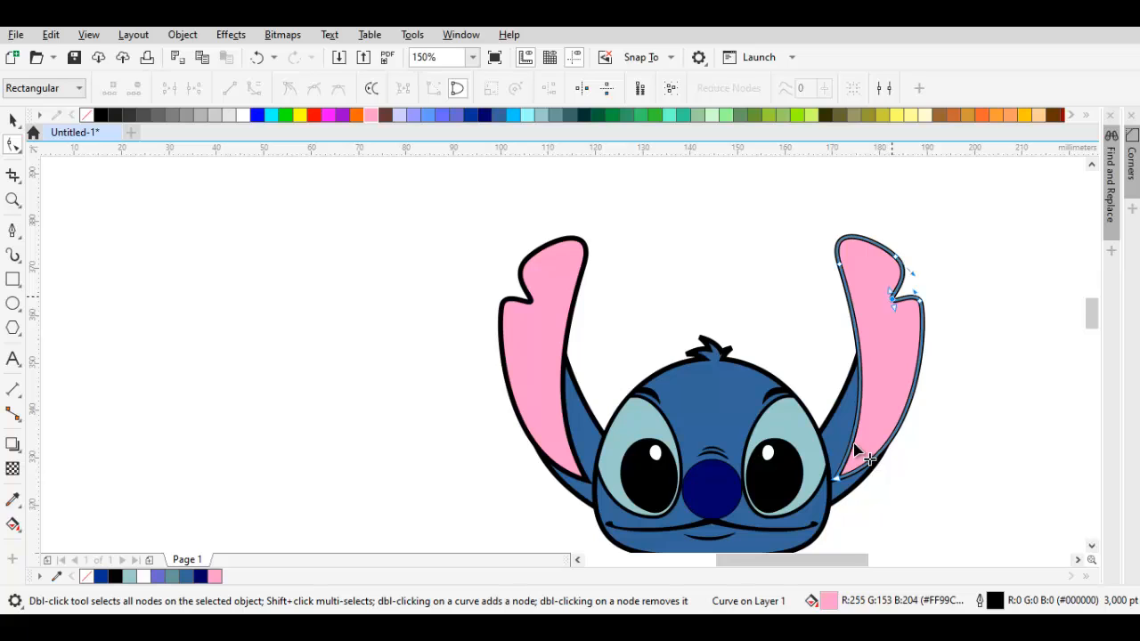
key(Delete)
drag(937, 250, 892, 326)
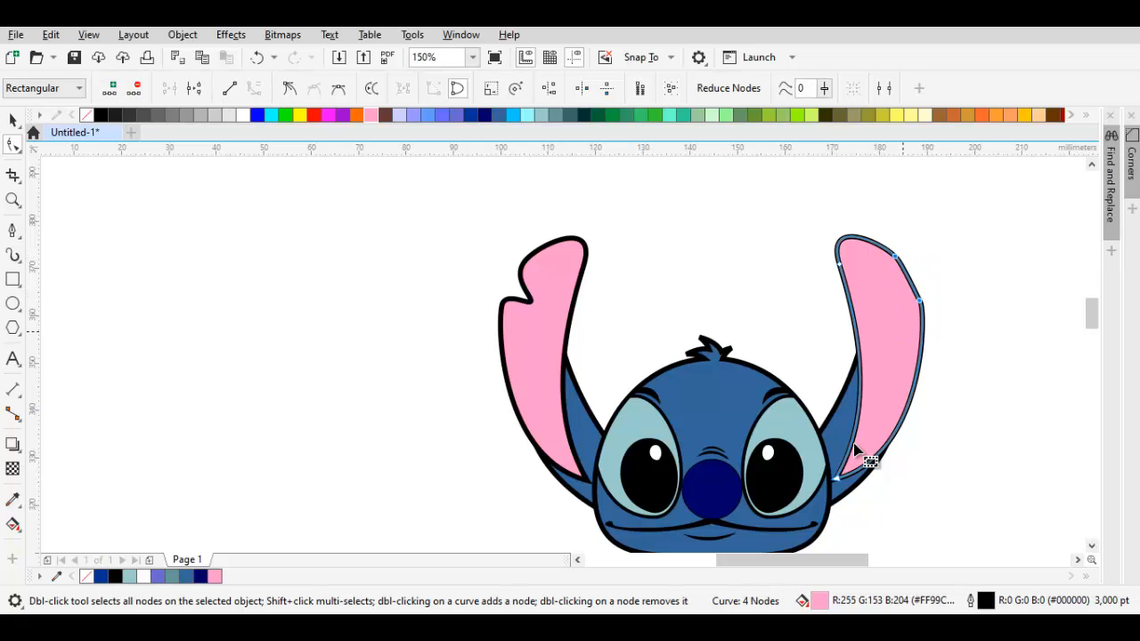
key(Delete)
key(ctrl+z)
key(Delete)
key(ctrl+z)
key(Delete)
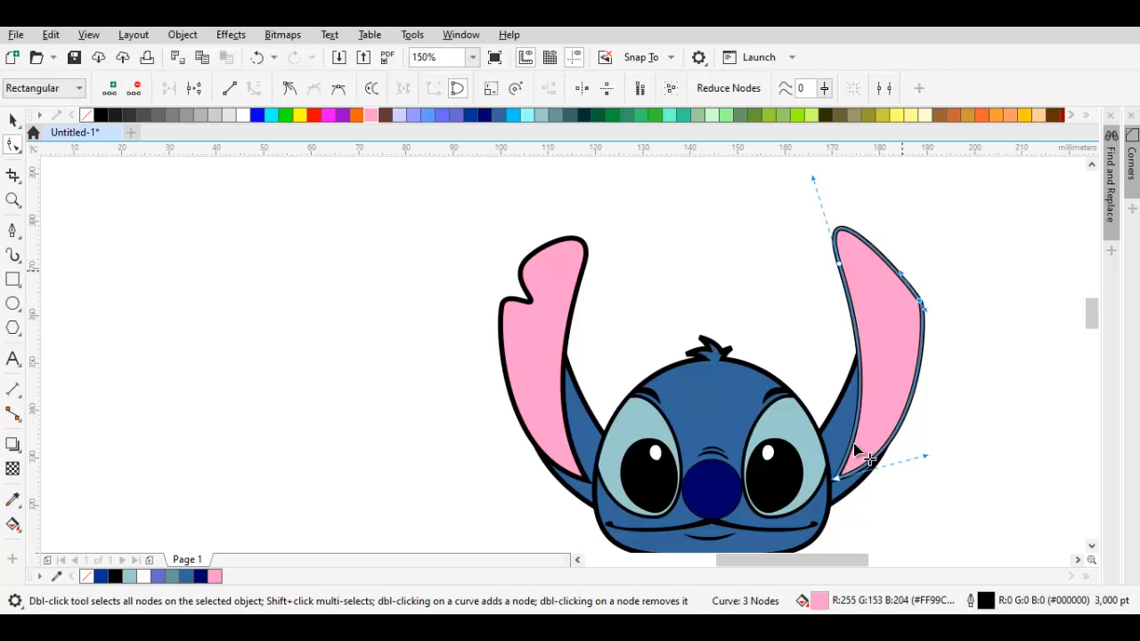
Bow the upper outer edge of the right pink ear outward into a rounder curve.
drag(901, 274, 902, 253)
scroll(855, 446, up, 1)
key(space)
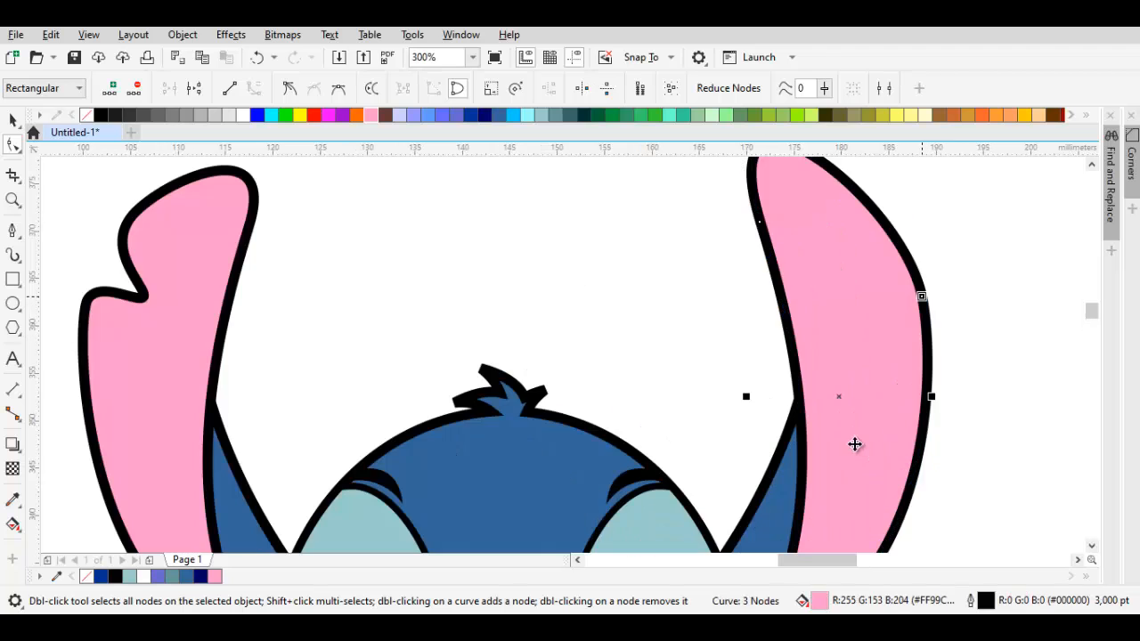
scroll(854, 445, down, 1)
key(space)
key(space)
Draw a closed wedge about 12 by 17 mm overlapping the lower outer edge of the right pink ear.
scroll(858, 450, up, 1)
key(space)
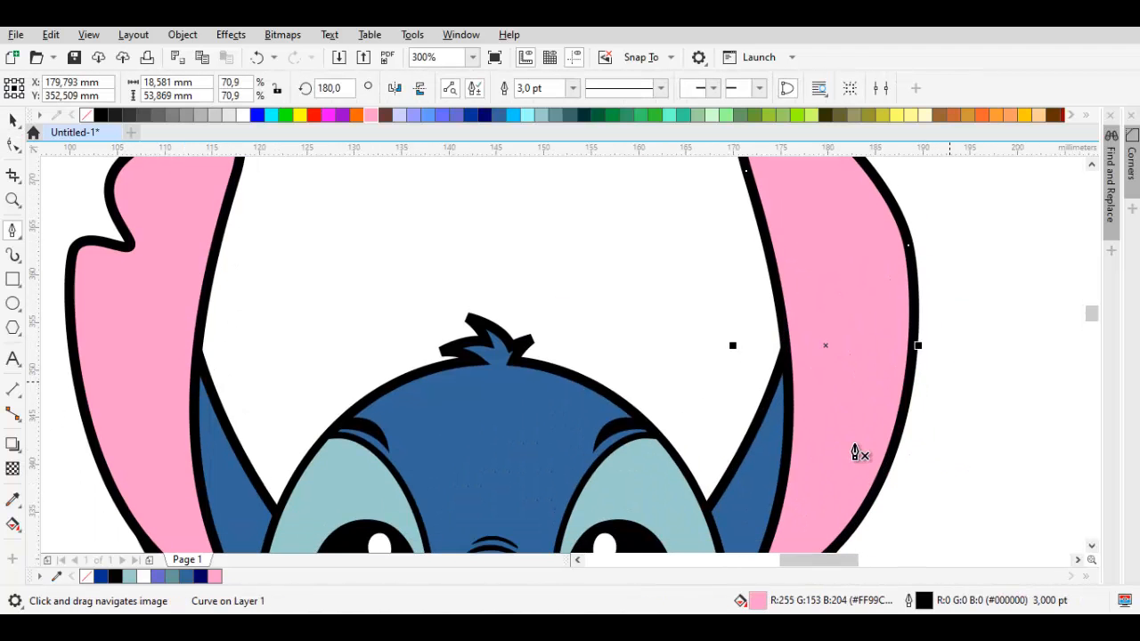
drag(950, 383, 893, 450)
drag(831, 423, 830, 425)
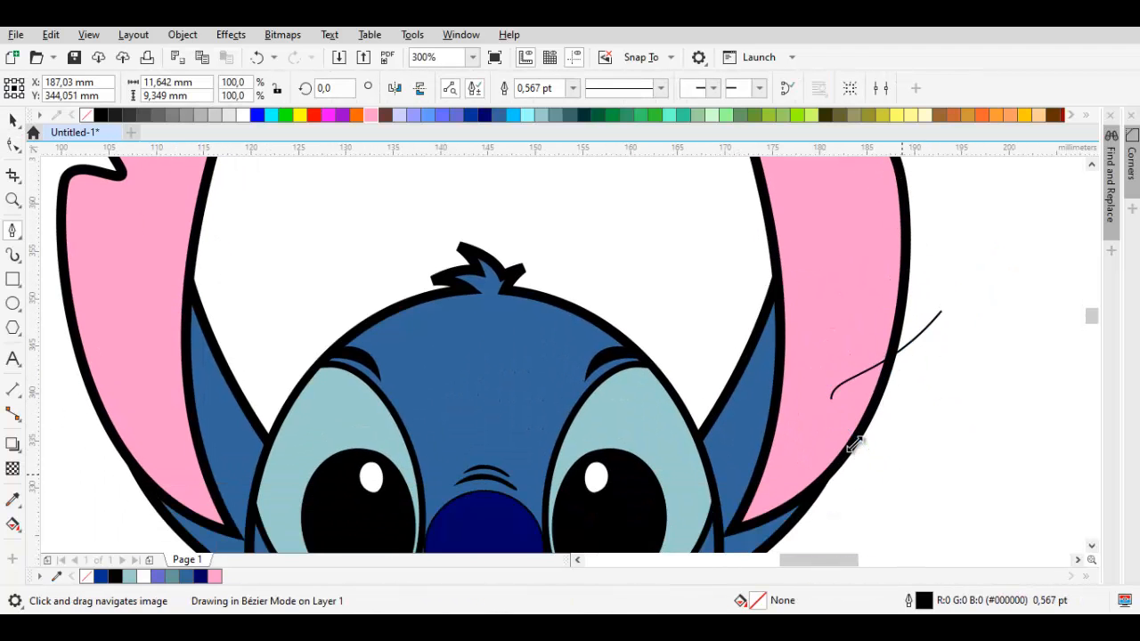
drag(897, 475, 903, 475)
drag(941, 310, 963, 327)
Cut the wedge out of the right pink ear with Back Minus Front to form a notch.
key(space)
shift+click(838, 329)
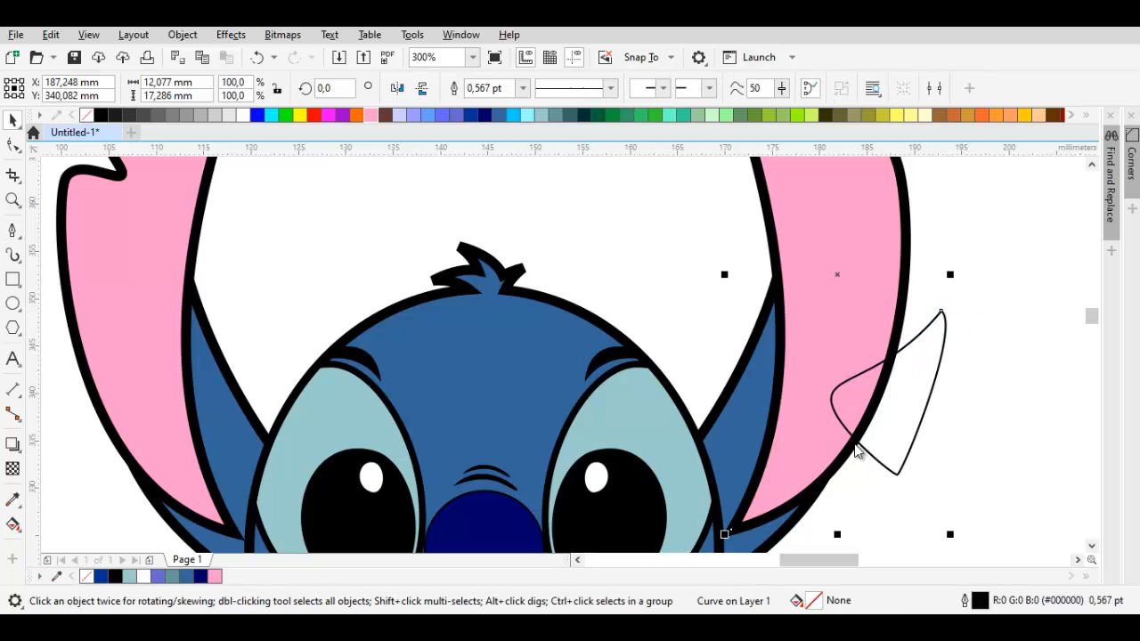
click(610, 88)
Add nodes to the right blue ear shape's outer edge and pull it inward behind the pink ear at the notch.
key(F10)
click(853, 442)
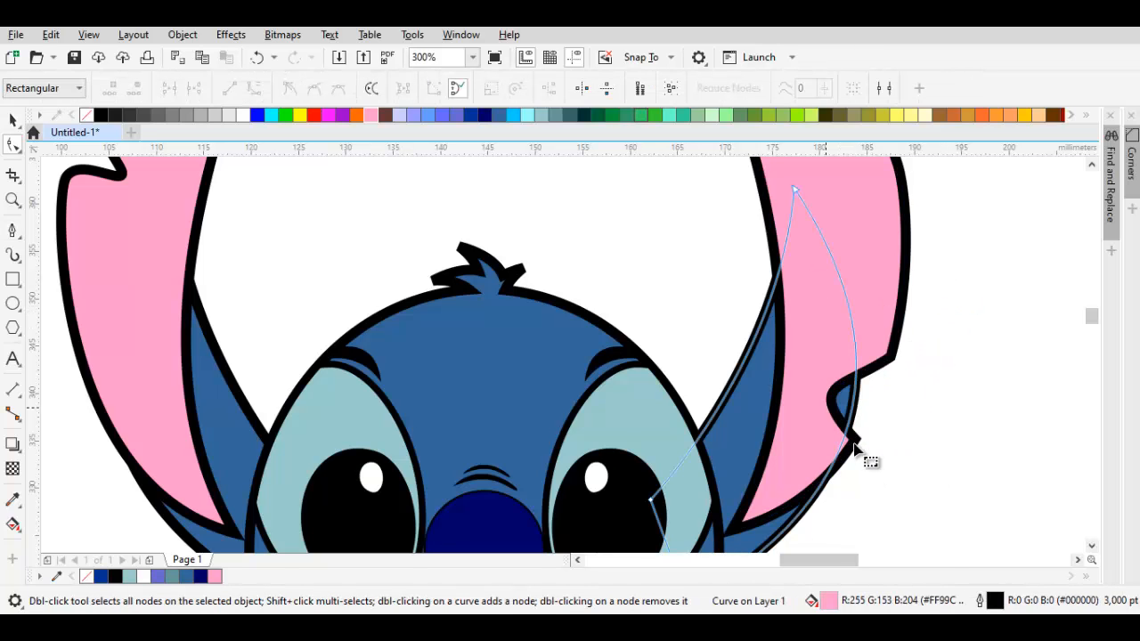
scroll(853, 450, up, 2)
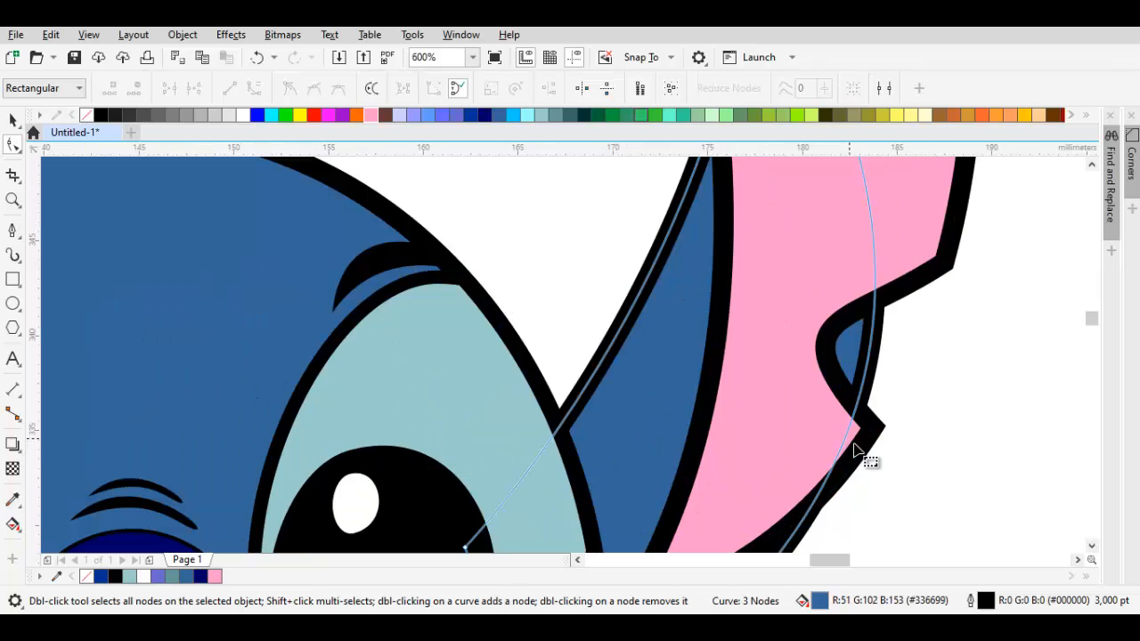
click(853, 450)
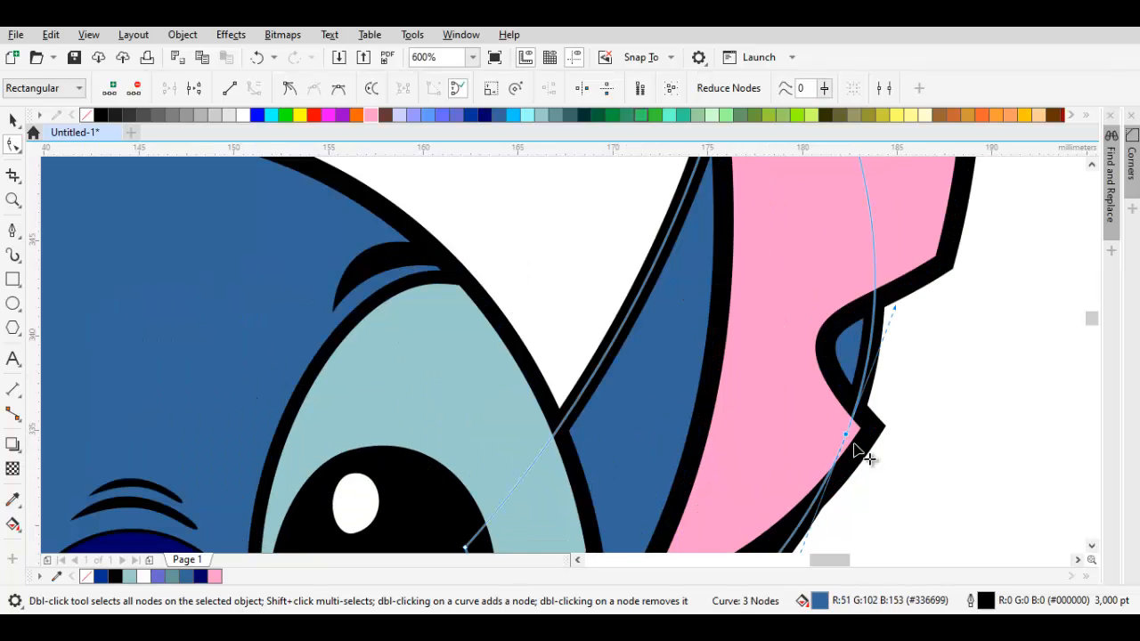
double_click(869, 352)
drag(869, 351, 759, 354)
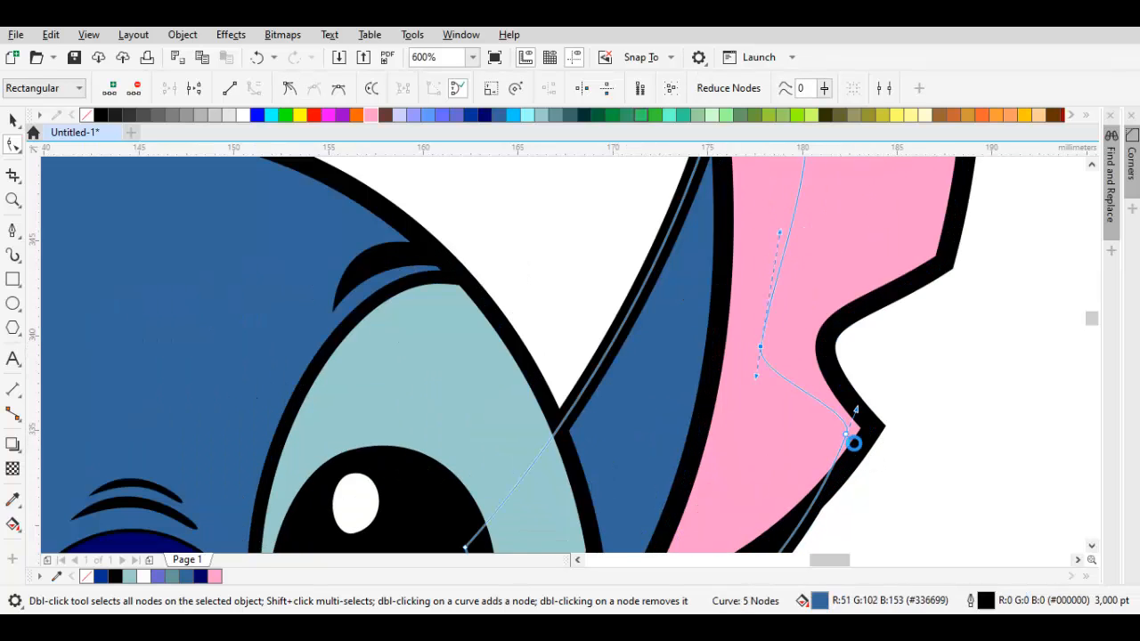
scroll(779, 358, down, 2)
key(space)
Remove the node on the right pink ear's outer edge so one continuous curve runs down to the notch.
click(853, 449)
click(773, 288)
key(space)
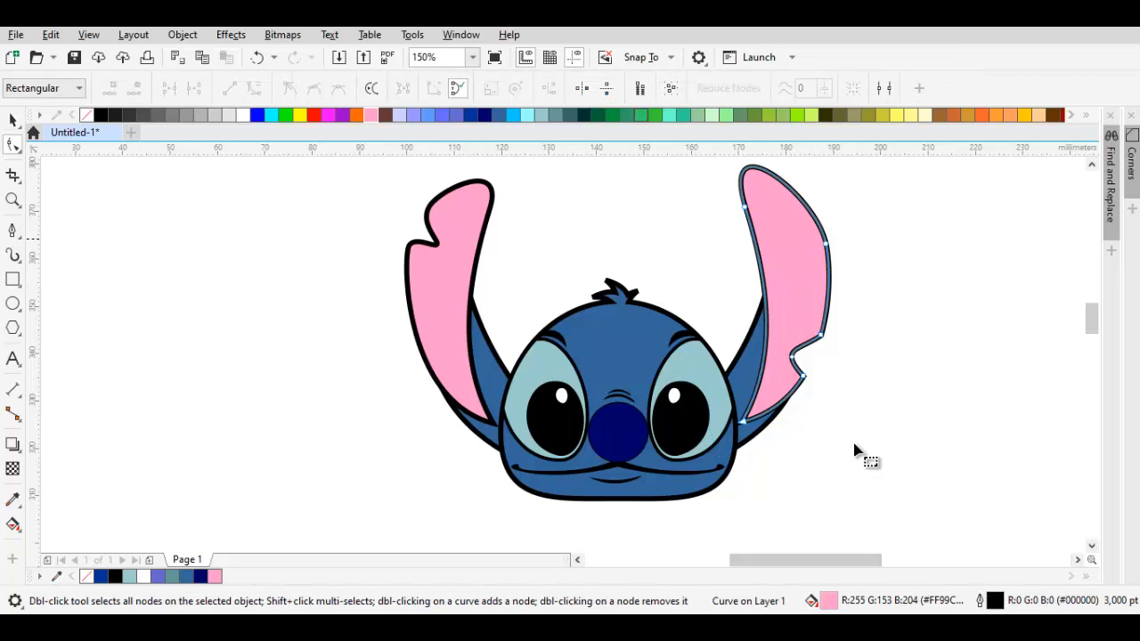
double_click(826, 243)
drag(834, 158, 839, 178)
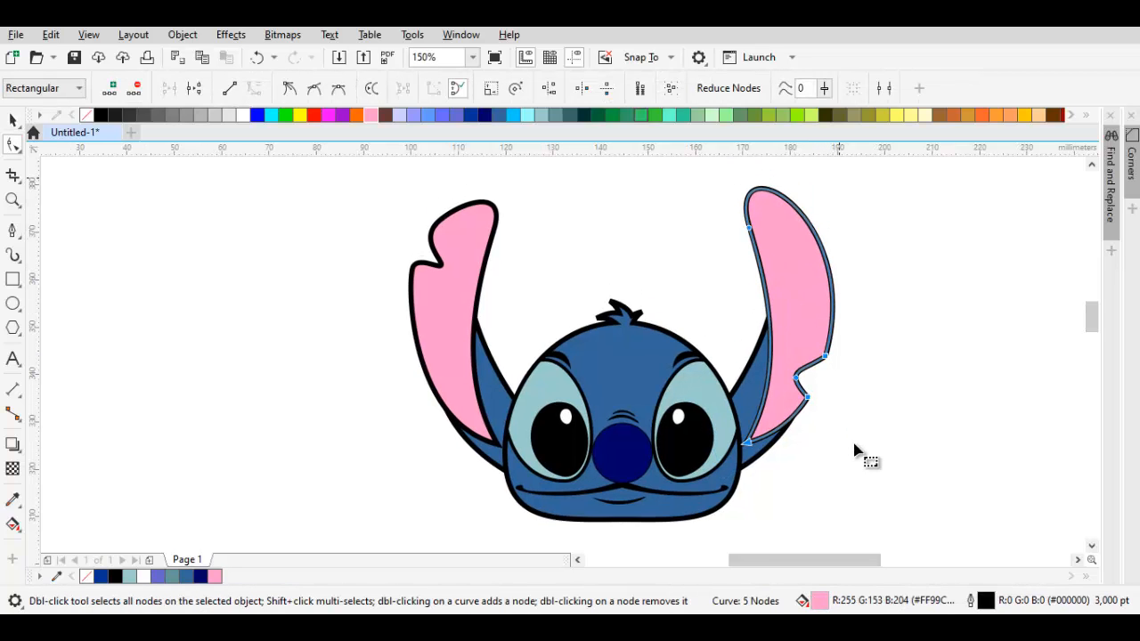
right_click(839, 178)
click(878, 318)
Adjust the curve handles of the right pink ear to refine its rounded tip and outer edge.
click(748, 228)
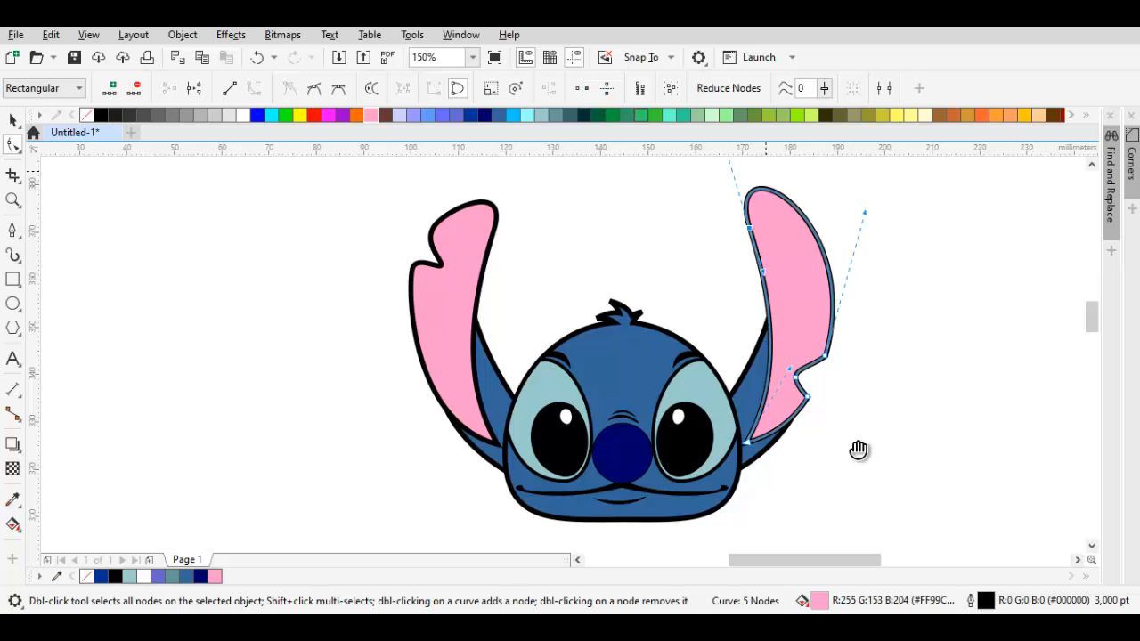
drag(845, 397, 856, 449)
drag(733, 189, 739, 210)
drag(877, 263, 866, 261)
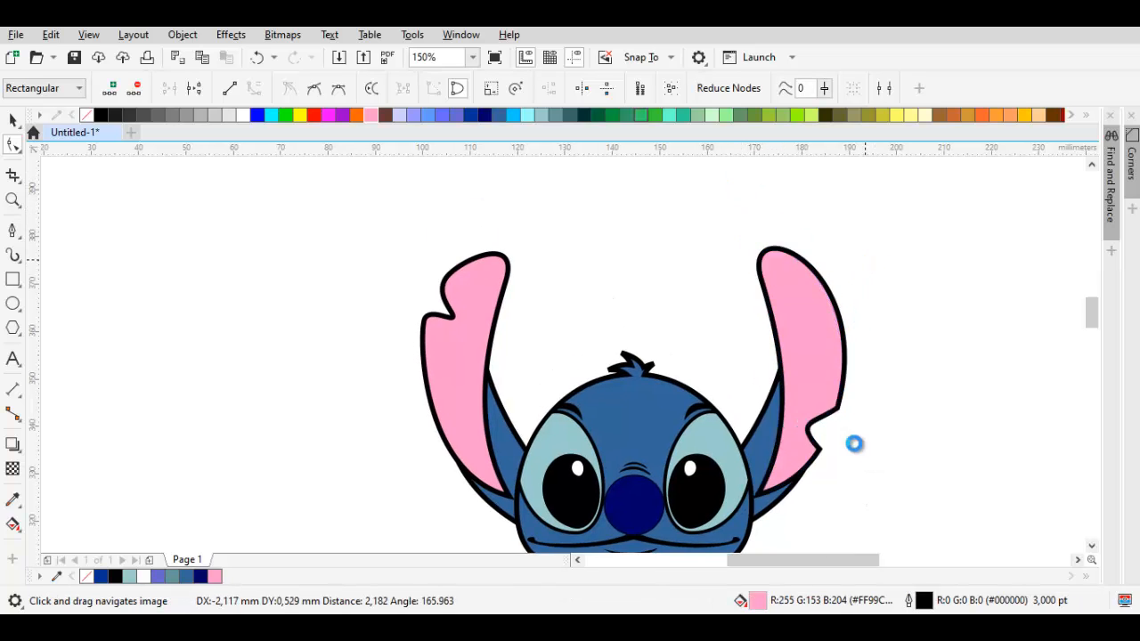
key(space)
key(Escape)
Group all 17 objects of the character's head and ears.
scroll(865, 261, down, 1)
scroll(780, 411, up, 1)
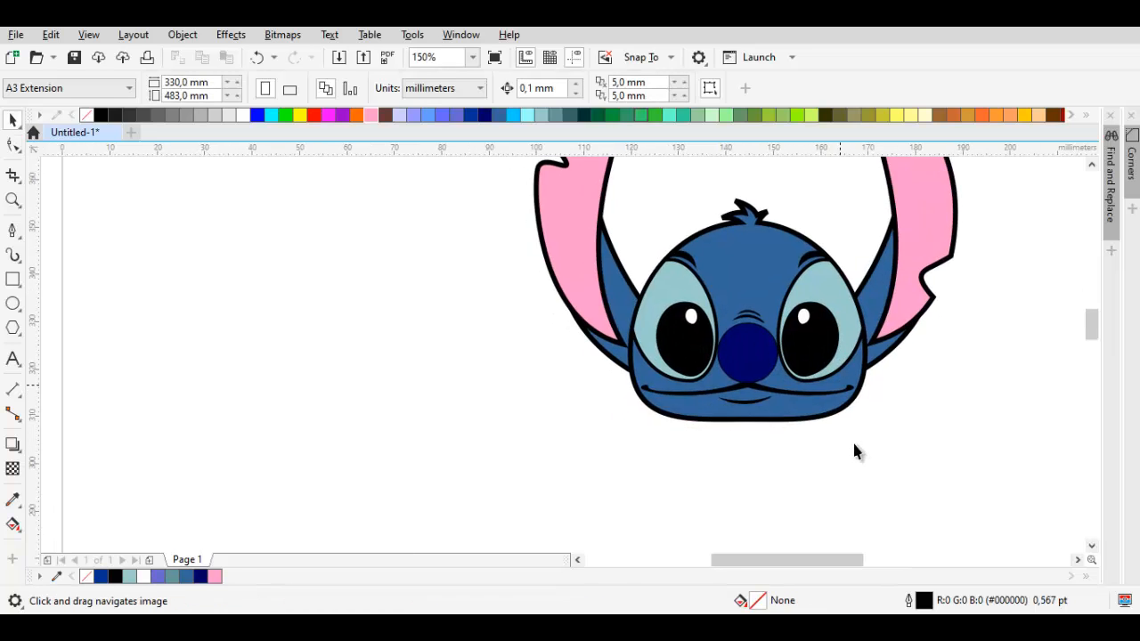
scroll(853, 451, down, 2)
drag(684, 266, 920, 408)
scroll(815, 387, up, 1)
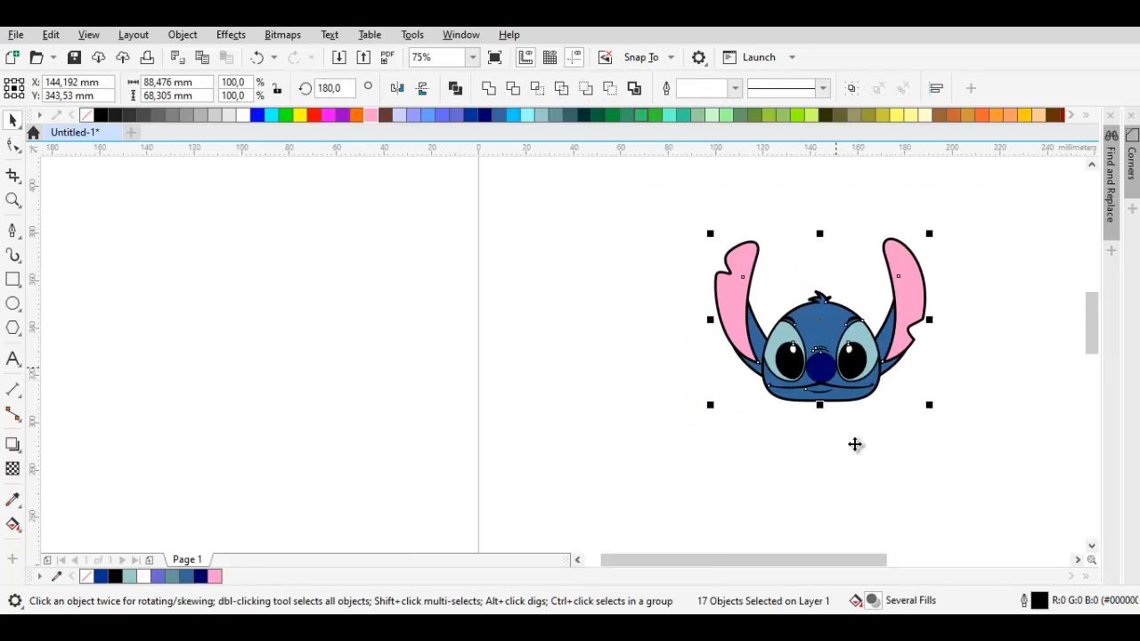
right_click(834, 368)
key(Return)
Scale the head group down about its centre to 86.4%, about 76.4 by 59 mm.
scroll(853, 451, up, 1)
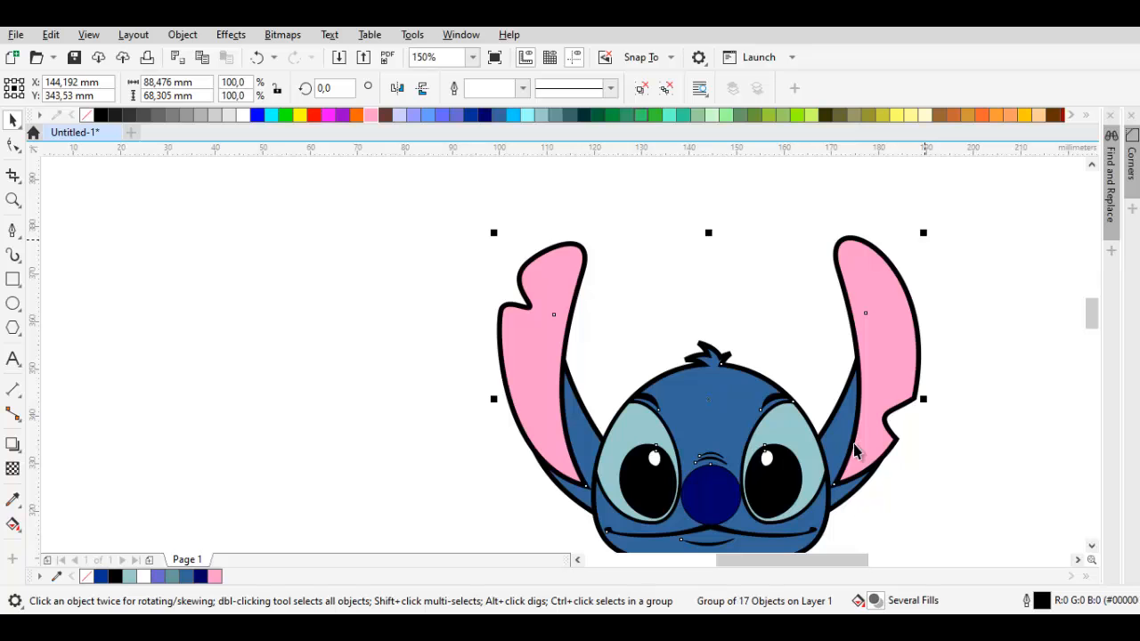
drag(924, 232, 893, 255)
key(Escape)
scroll(766, 466, up, 1)
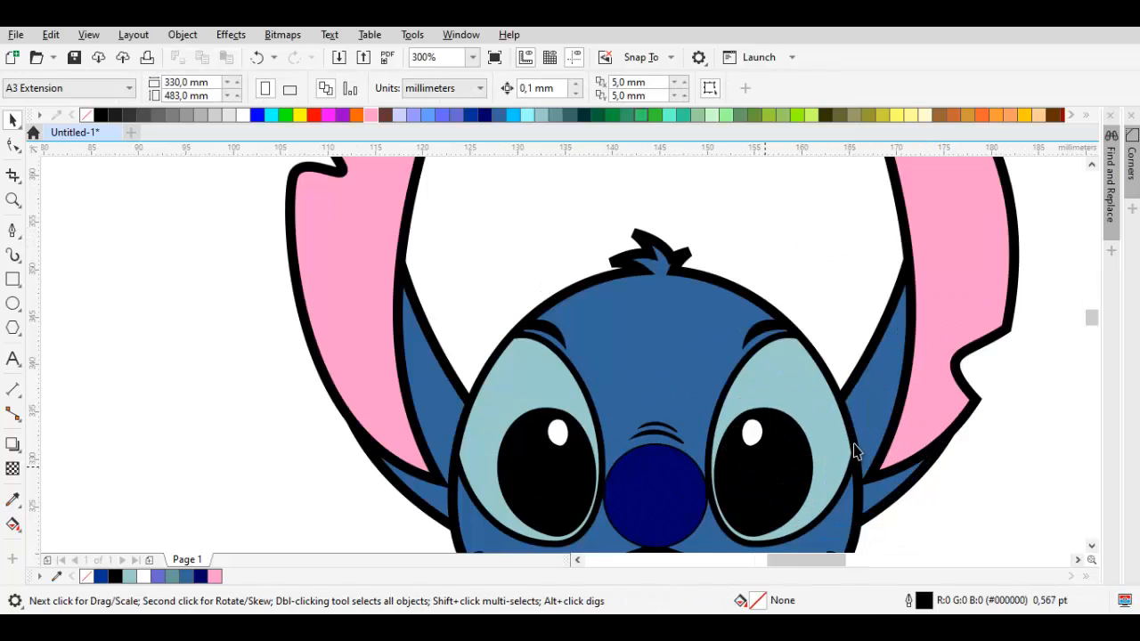
drag(719, 514, 719, 280)
scroll(719, 280, down, 1)
key(p)
drag(856, 452, 821, 444)
key(space)
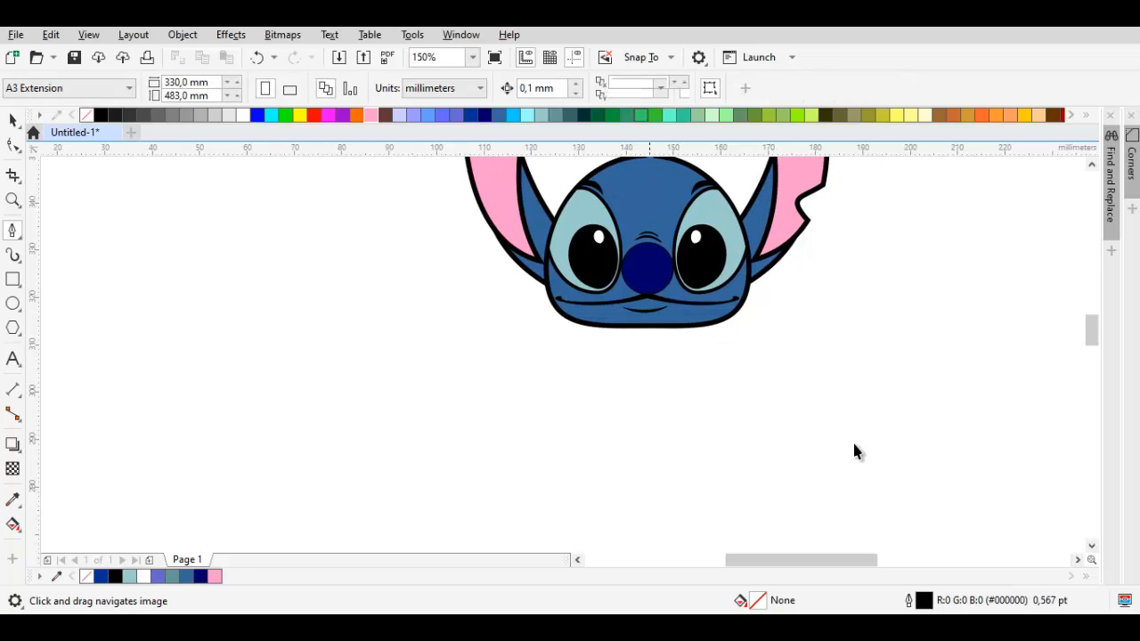
Ungroup the character and place a copy of the blue head shape straight below the face as the body.
click(650, 194)
right_click(650, 193)
click(697, 154)
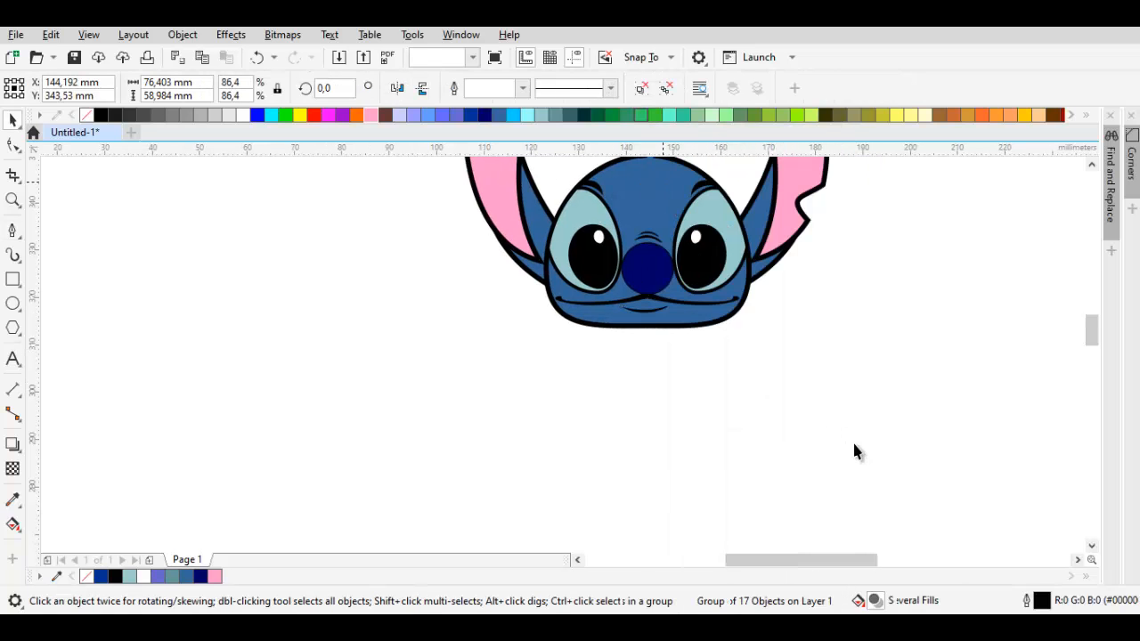
click(657, 187)
drag(657, 187, 669, 325)
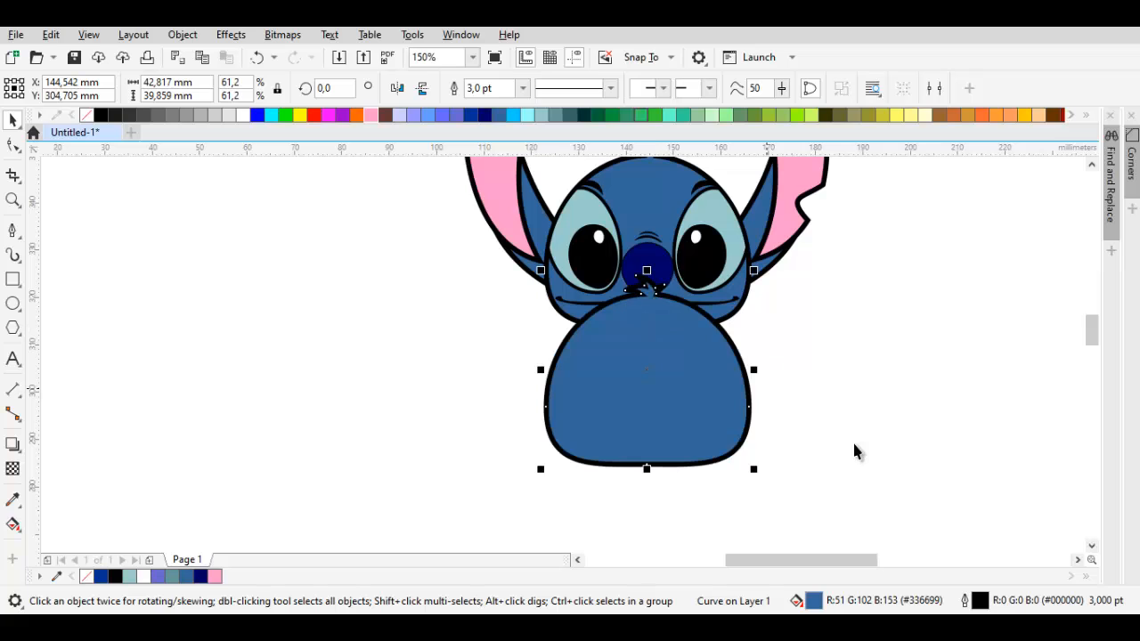
Send the copied body shape to the back of the layer, behind the head.
right_click(681, 325)
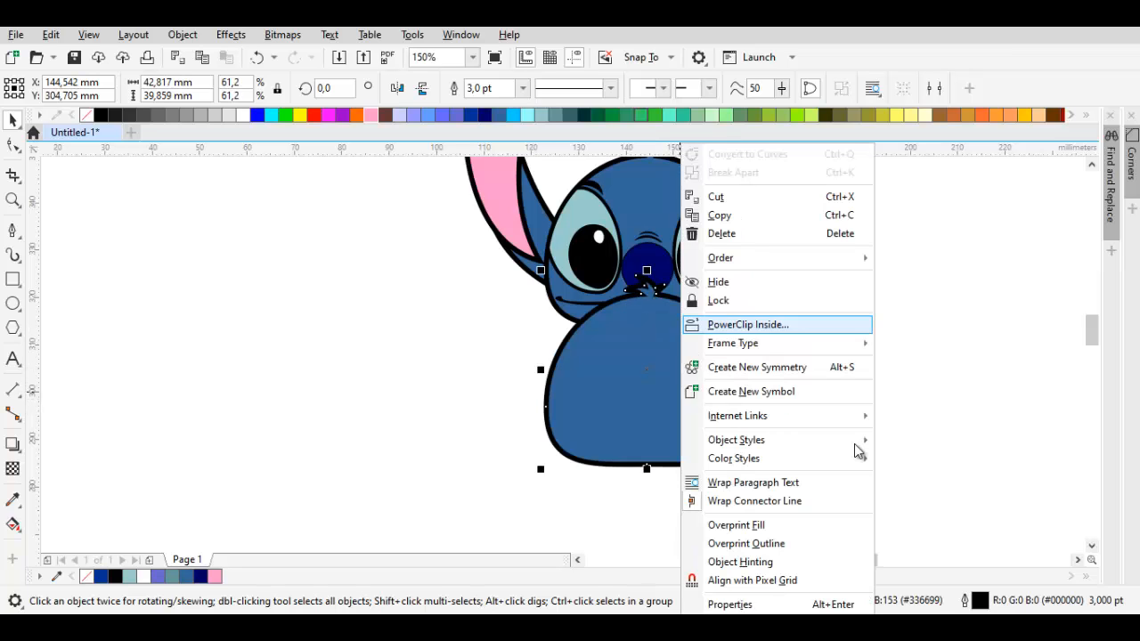
mouse_move(720, 257)
click(935, 322)
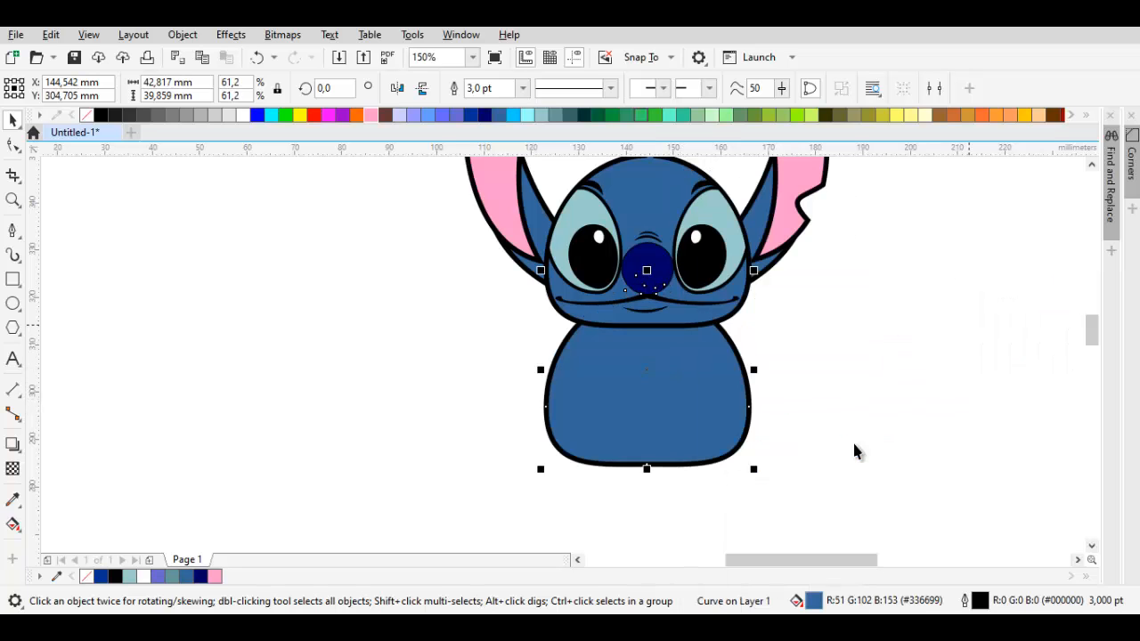
click(935, 322)
Move the body shape up under the head and squash its height to about 34.2 mm.
scroll(679, 398, up, 1)
click(694, 392)
drag(695, 397, 694, 367)
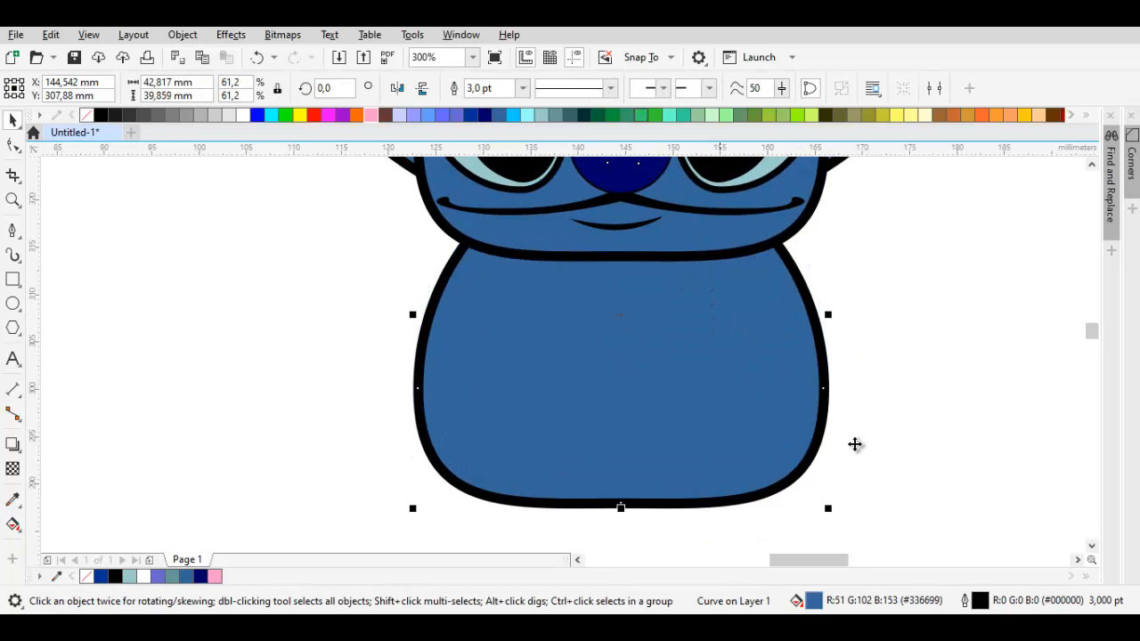
drag(854, 444, 865, 511)
drag(634, 186, 634, 235)
drag(838, 423, 825, 389)
drag(618, 494, 619, 534)
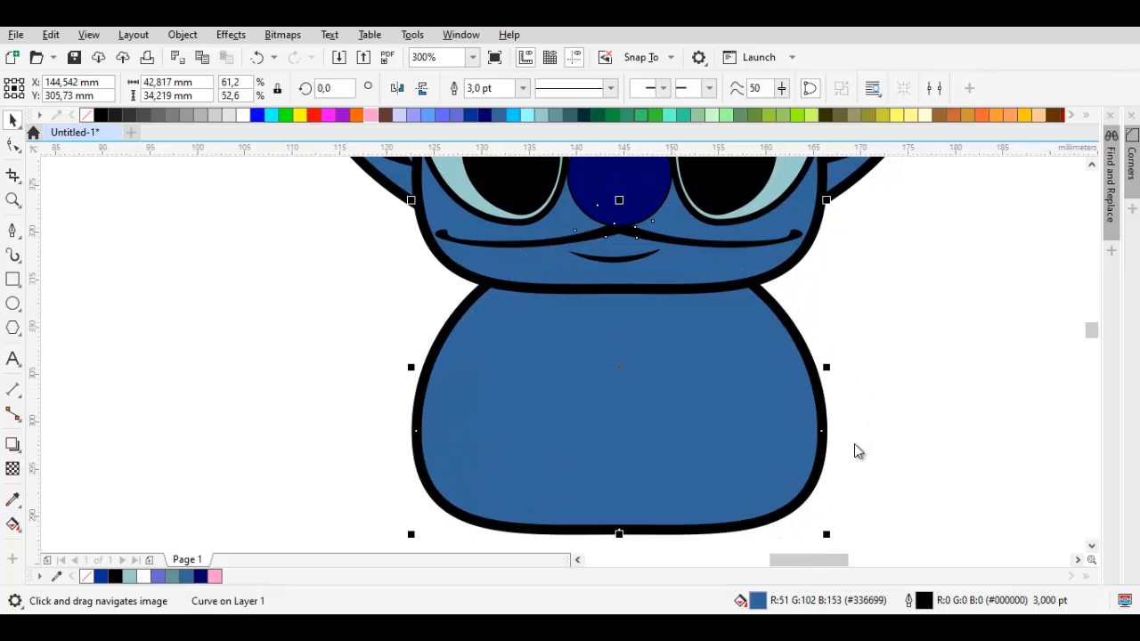
Cover the lower part of the body with a white-filled rectangle about 57.9 by 17.7 mm.
key(F6)
mouse_move(612, 467)
mouse_down()
mouse_move(656, 504)
mouse_move(779, 483)
mouse_move(885, 499)
mouse_move(912, 451)
mouse_up()
key(space)
drag(638, 454, 638, 544)
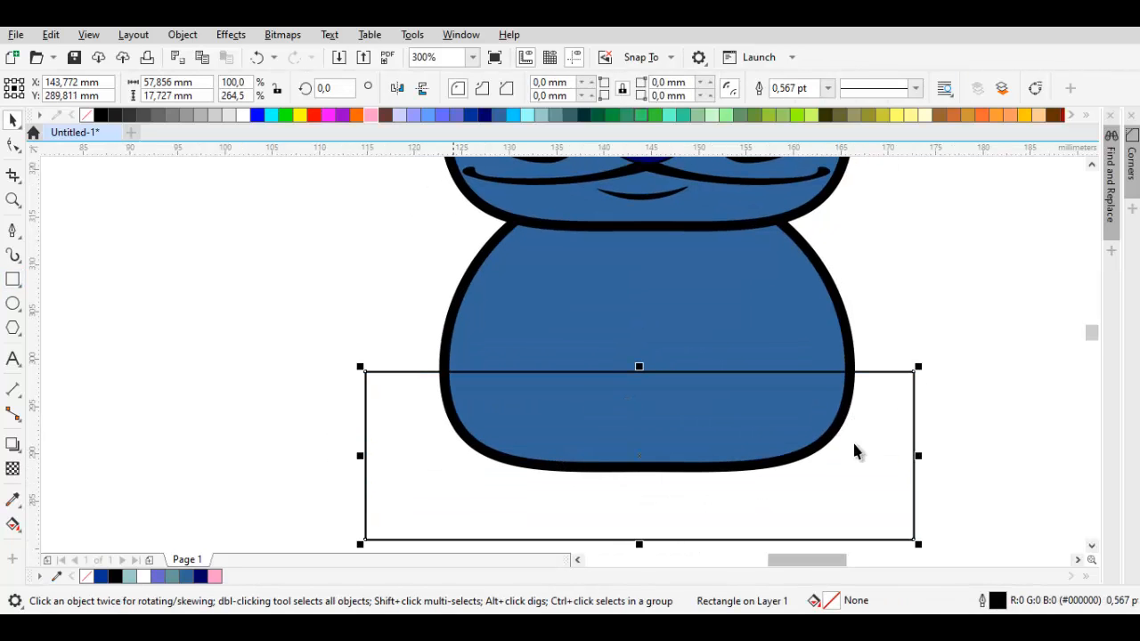
click(243, 115)
Widen the white rectangle equally on both sides to about 71 mm.
key(F6)
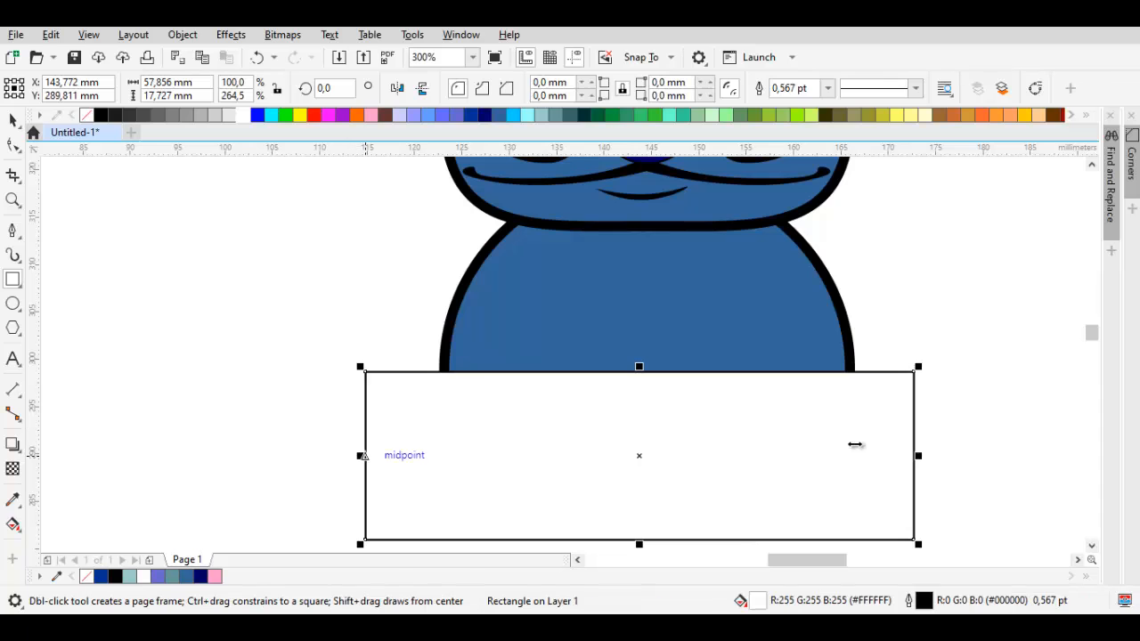
drag(360, 456, 297, 456)
drag(391, 305, 391, 305)
key(space)
drag(610, 316, 584, 352)
scroll(606, 334, up, 1)
scroll(606, 334, down, 1)
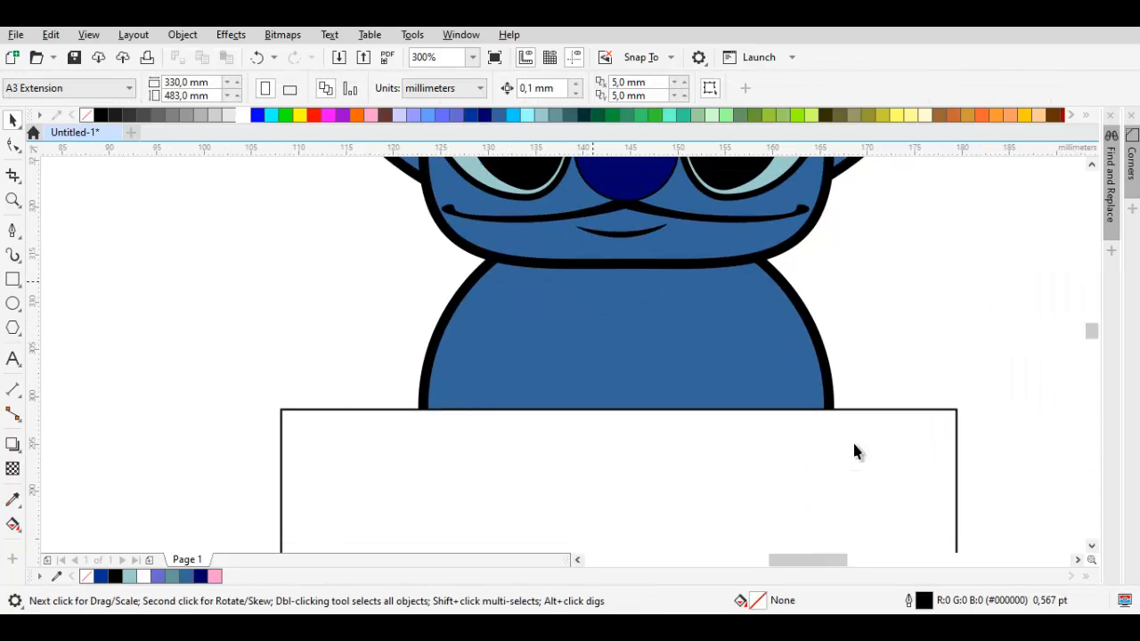
Draw an open guide line with the Pen tool from the mouth line's left part down around below the chin and back up to its right part.
mouse_move(585, 281)
mouse_down()
mouse_move(537, 362)
mouse_move(518, 433)
mouse_move(501, 427)
mouse_move(500, 462)
mouse_move(506, 450)
mouse_up()
scroll(499, 461, up, 1)
key(p)
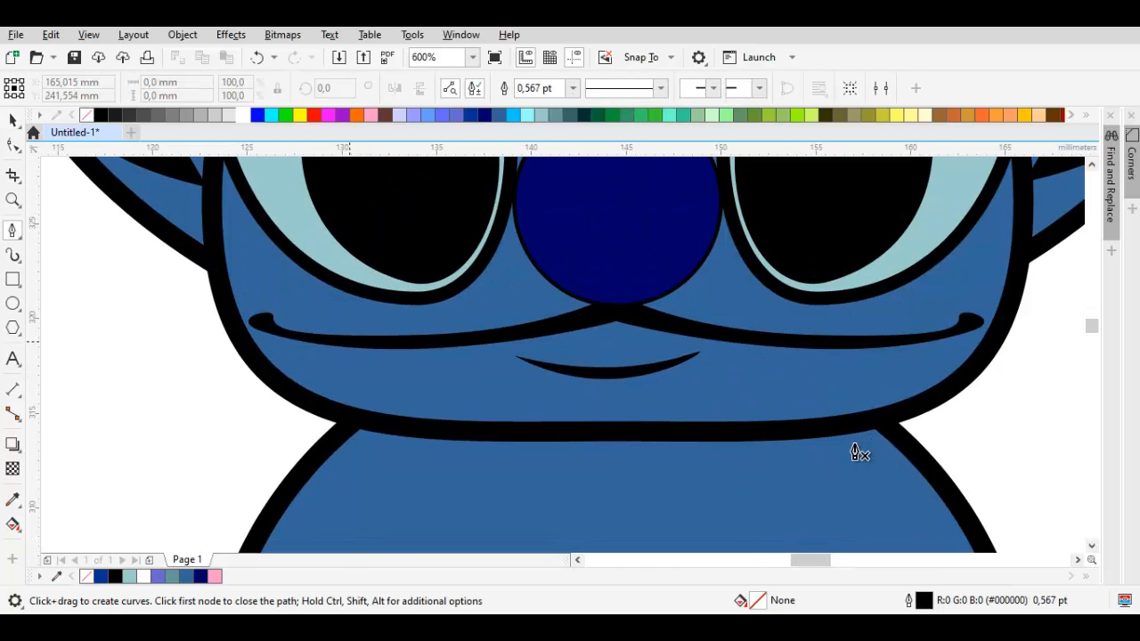
click(431, 476)
click(704, 505)
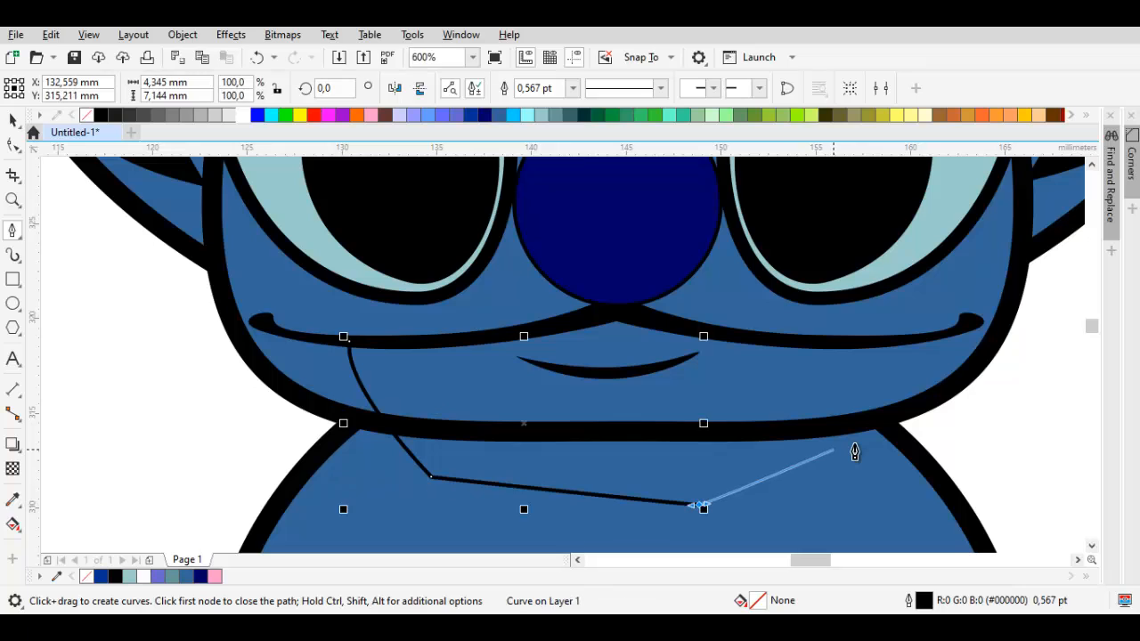
drag(845, 447, 872, 298)
Adjust the guide line's lower-right node and right curve so it measures about 27.9 by 8.7 mm.
key(F10)
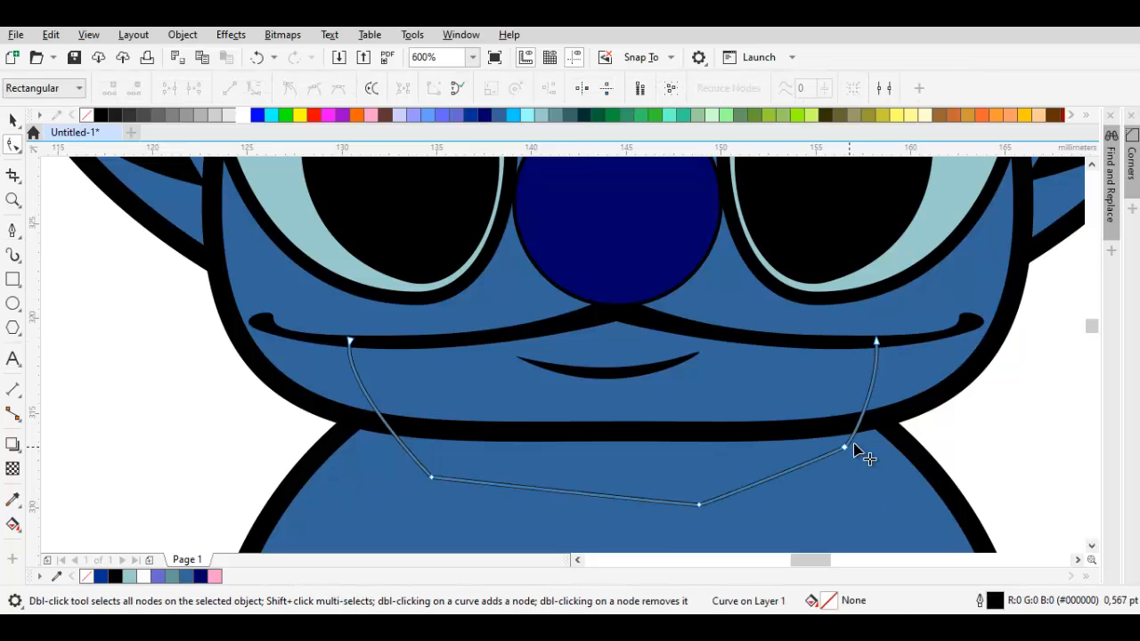
drag(845, 447, 837, 451)
drag(882, 383, 885, 384)
key(space)
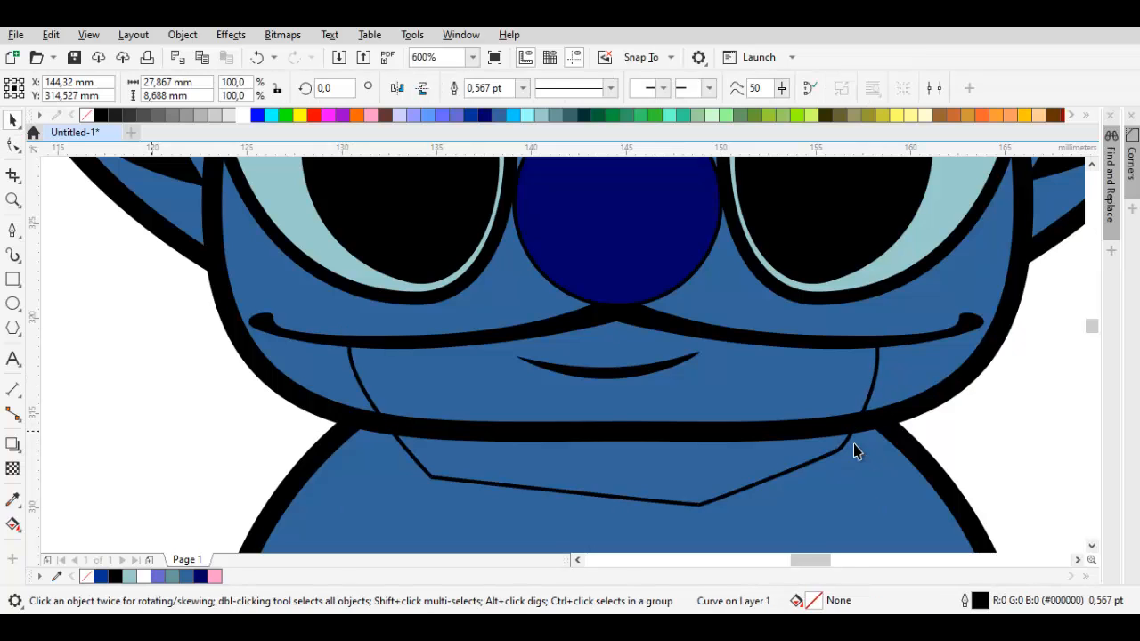
key(Escape)
Smart Fill the chin area between the mouth line and jaw, and delete the guide line.
click(17, 528)
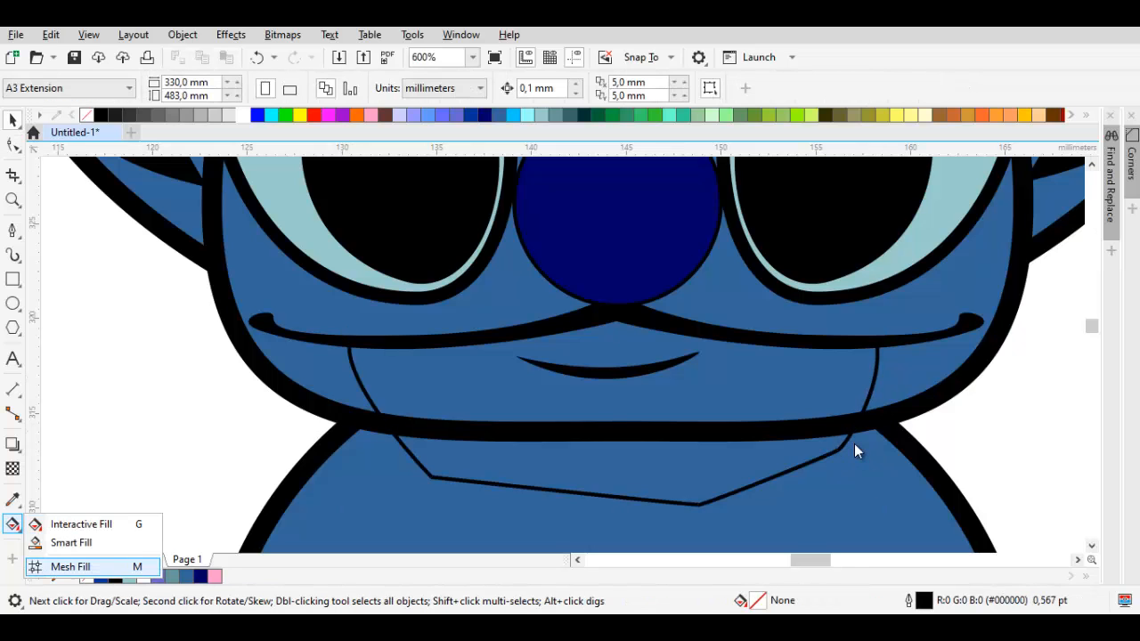
click(71, 542)
click(854, 444)
key(space)
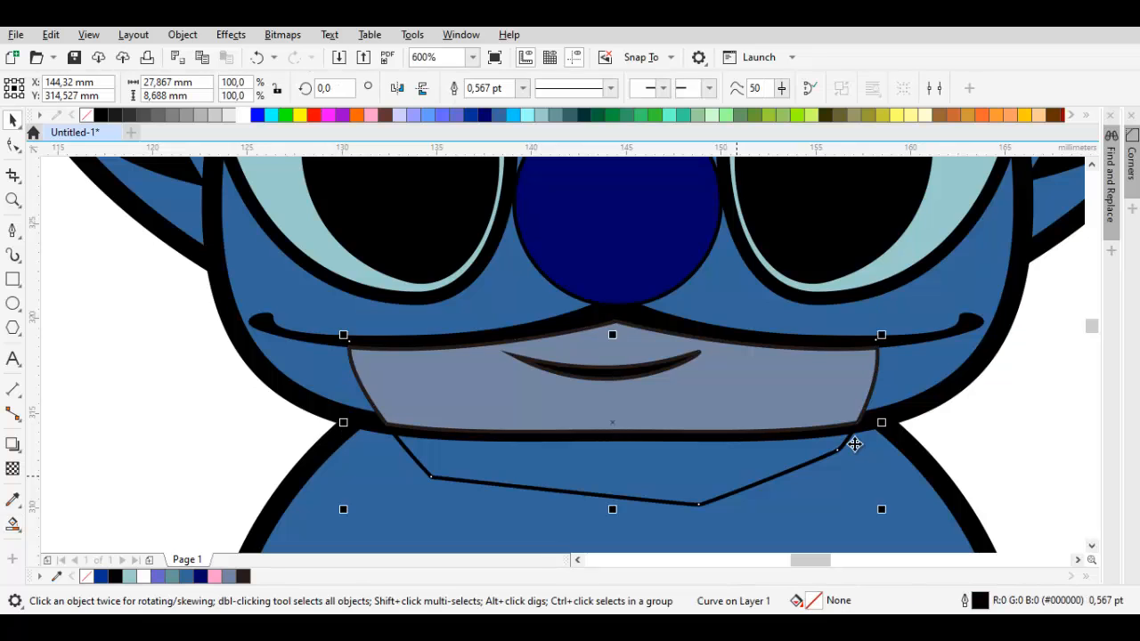
key(Delete)
Delete the nodes of the lip-shaped cutout inside the filled chin patch.
double_click(538, 387)
scroll(536, 384, up, 1)
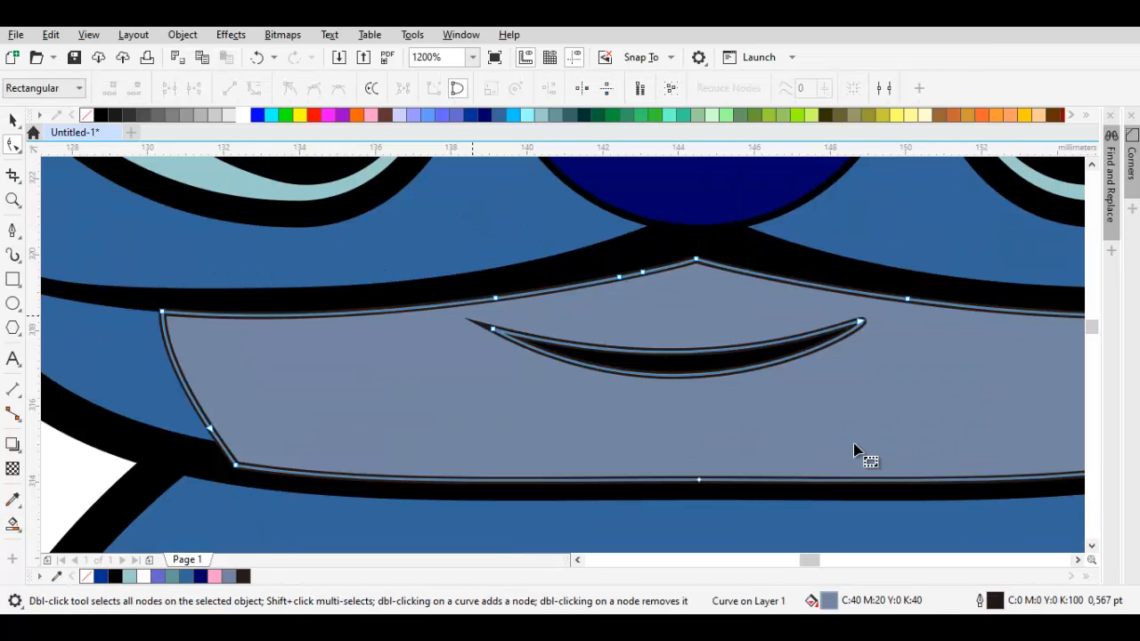
key(Delete)
scroll(854, 451, down, 1)
key(space)
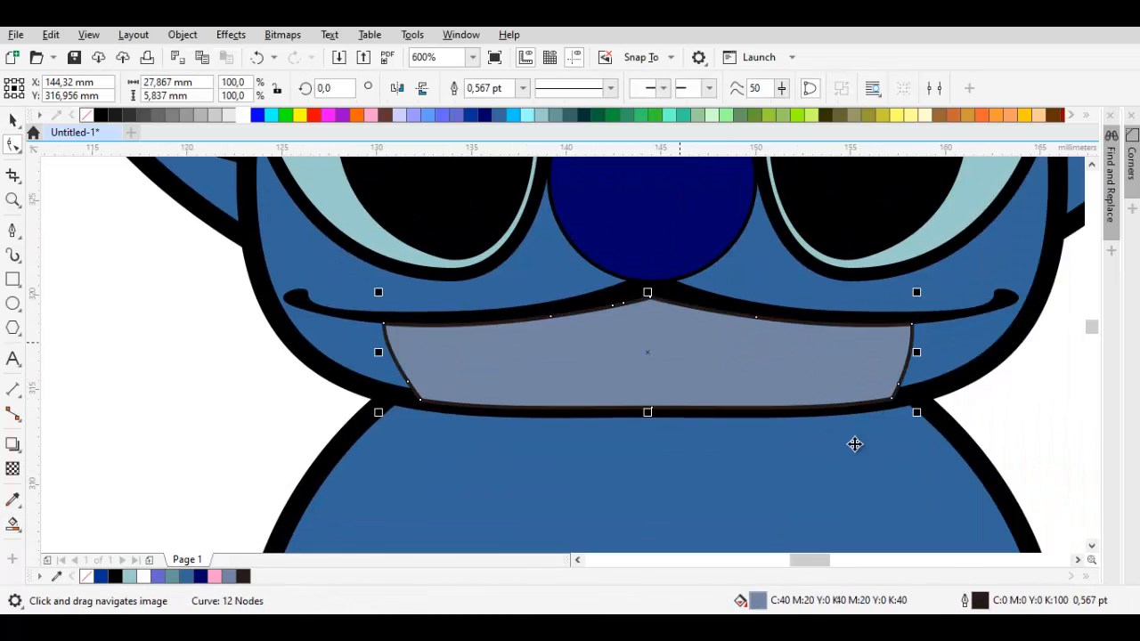
Fill the chin patch with the light teal sampled from the eye and remove its outline.
right_click(856, 451)
click(854, 443)
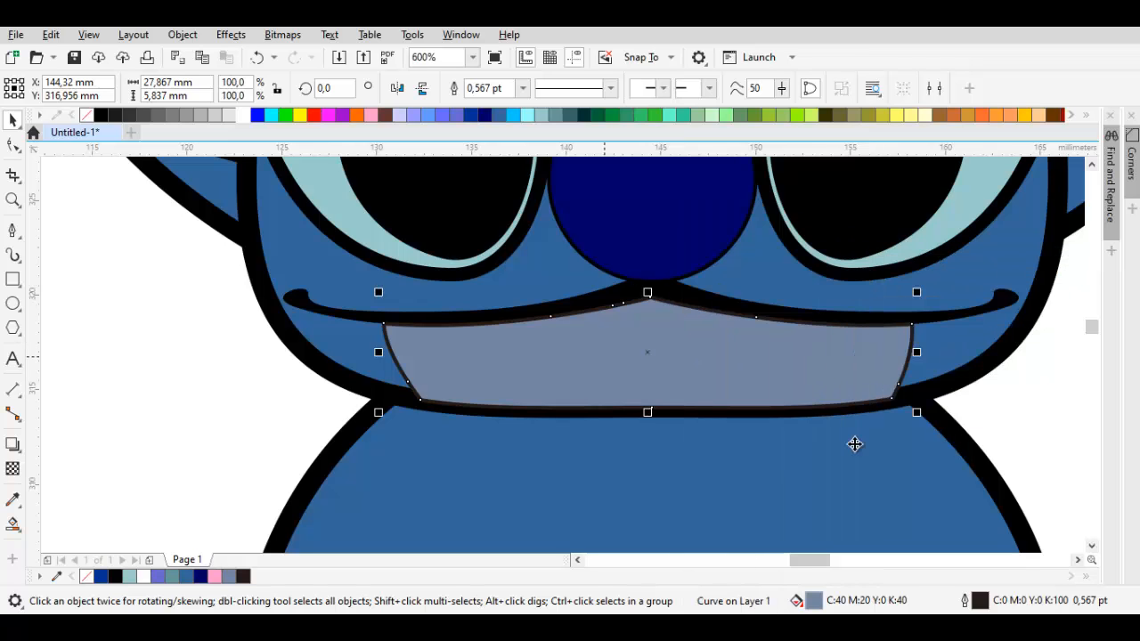
scroll(854, 443, up, 1)
key(i)
click(214, 173)
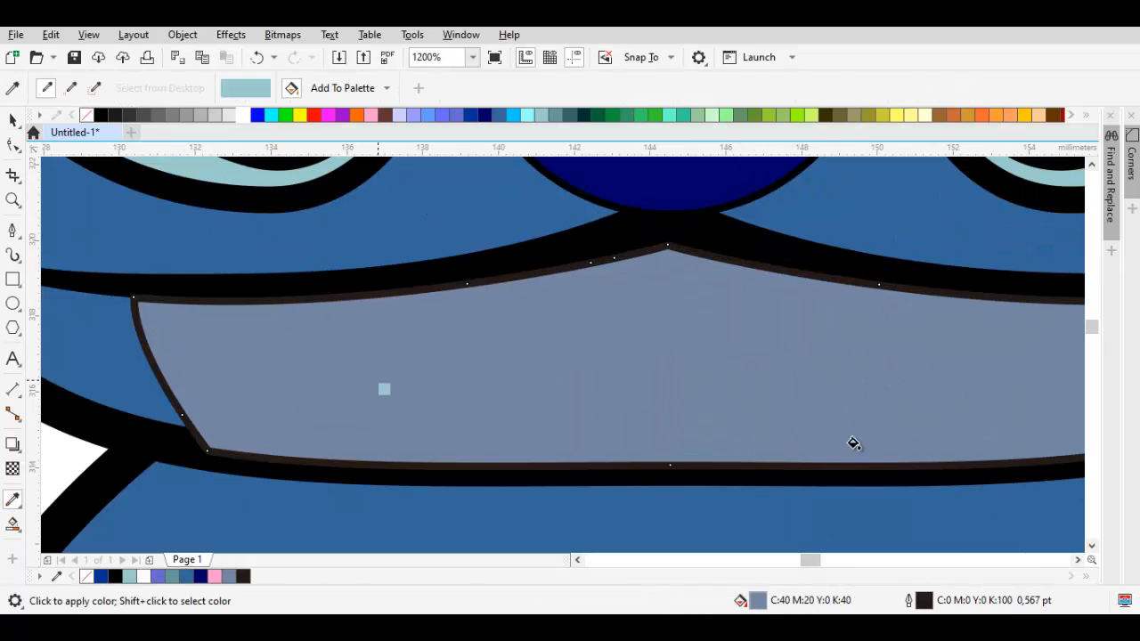
click(361, 389)
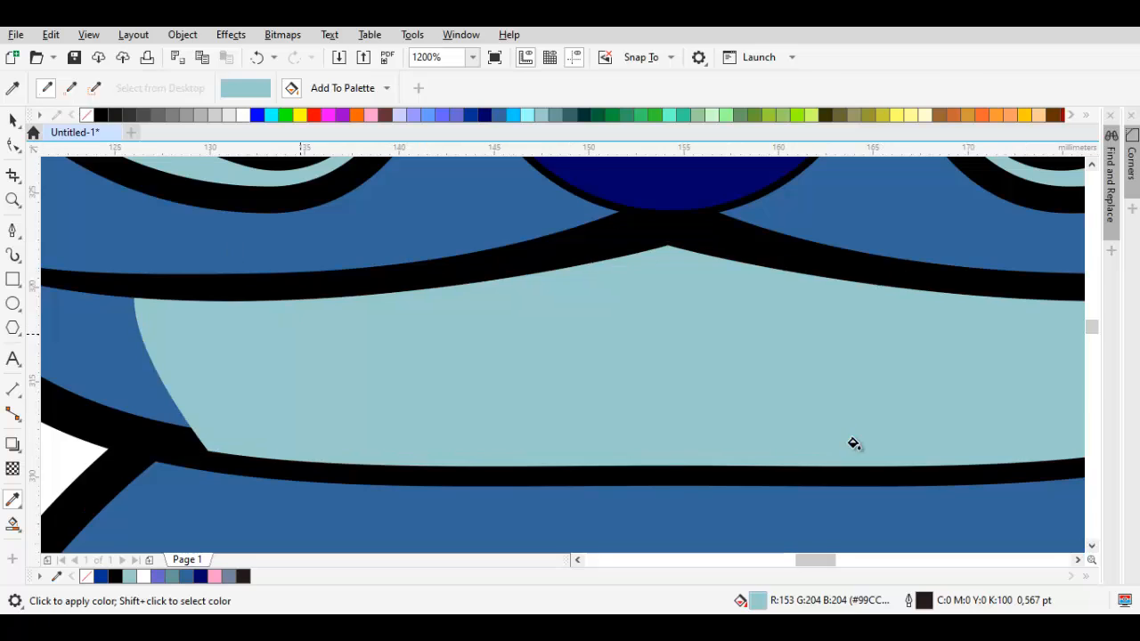
Reorder the chin patch directly in front of the blue head shape, beneath the lip line.
scroll(854, 451, down, 1)
key(space)
right_click(854, 450)
mouse_move(351, 258)
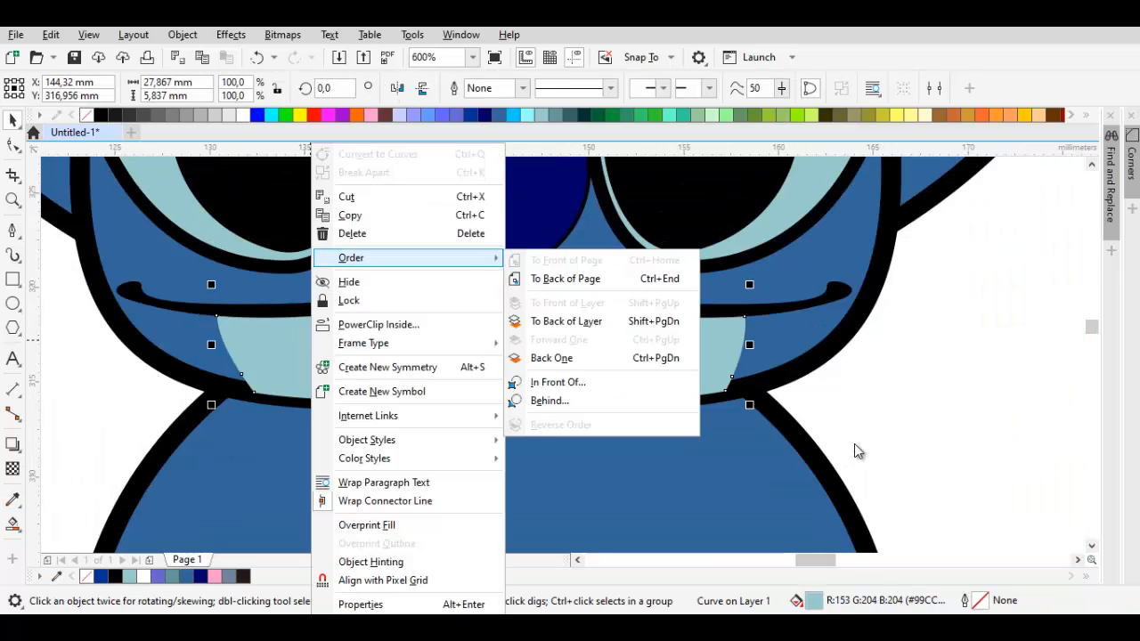
click(554, 382)
click(768, 343)
Convert the head's black 3 pt outline to a separate object.
click(777, 346)
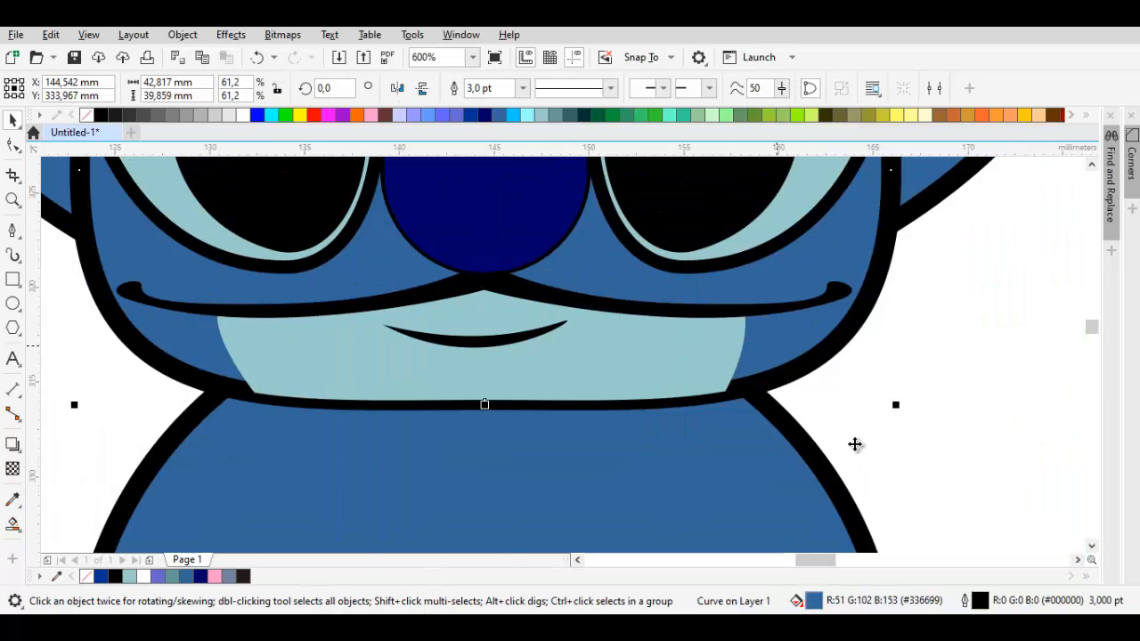
scroll(853, 445, down, 1)
scroll(854, 444, up, 1)
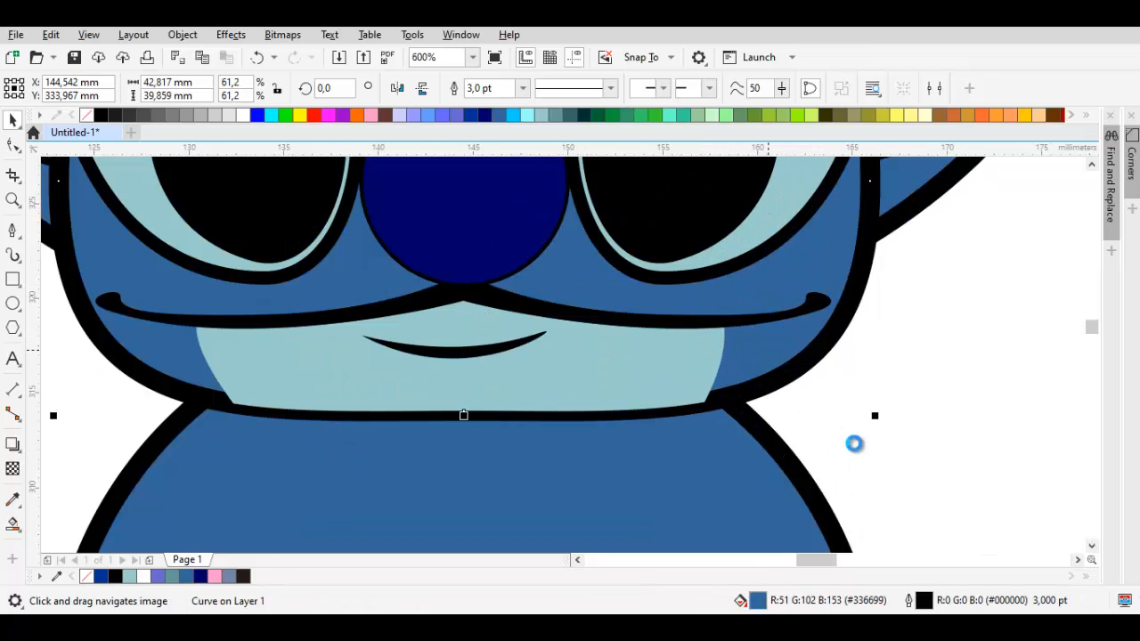
key(ctrl+shift+q)
Reorder the chin patch behind the head's black outline object.
right_click(705, 359)
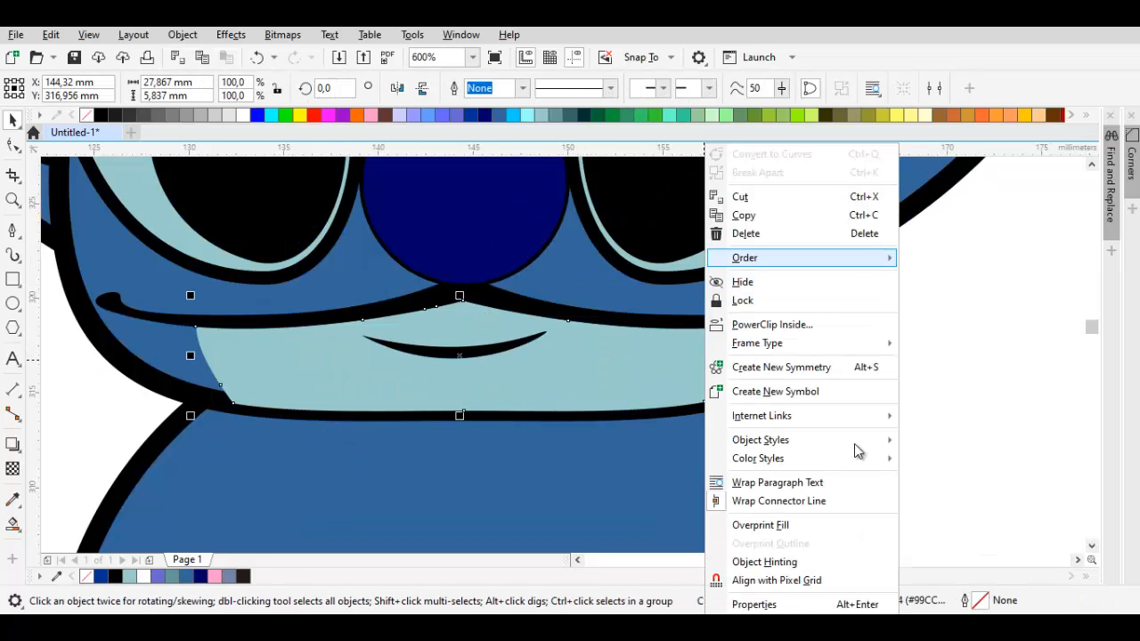
mouse_move(744, 257)
click(943, 399)
click(795, 379)
scroll(718, 357, down, 1)
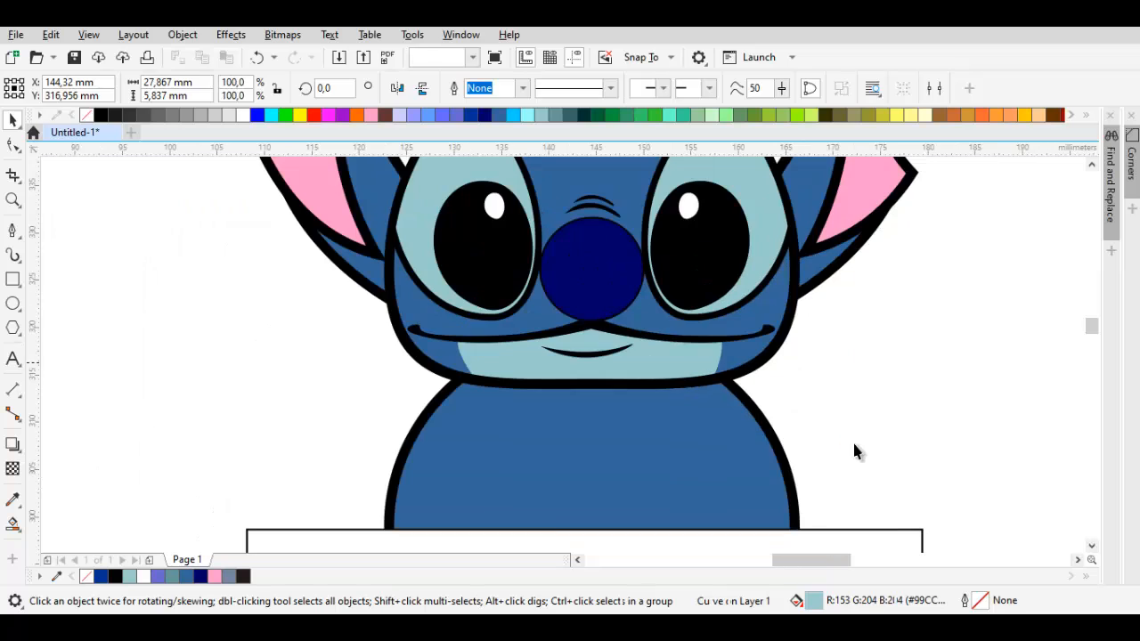
click(854, 451)
drag(854, 451, 869, 452)
Round off the left tip of the small lower-lip line by adding a node and curving the end segment.
scroll(854, 451, up, 1)
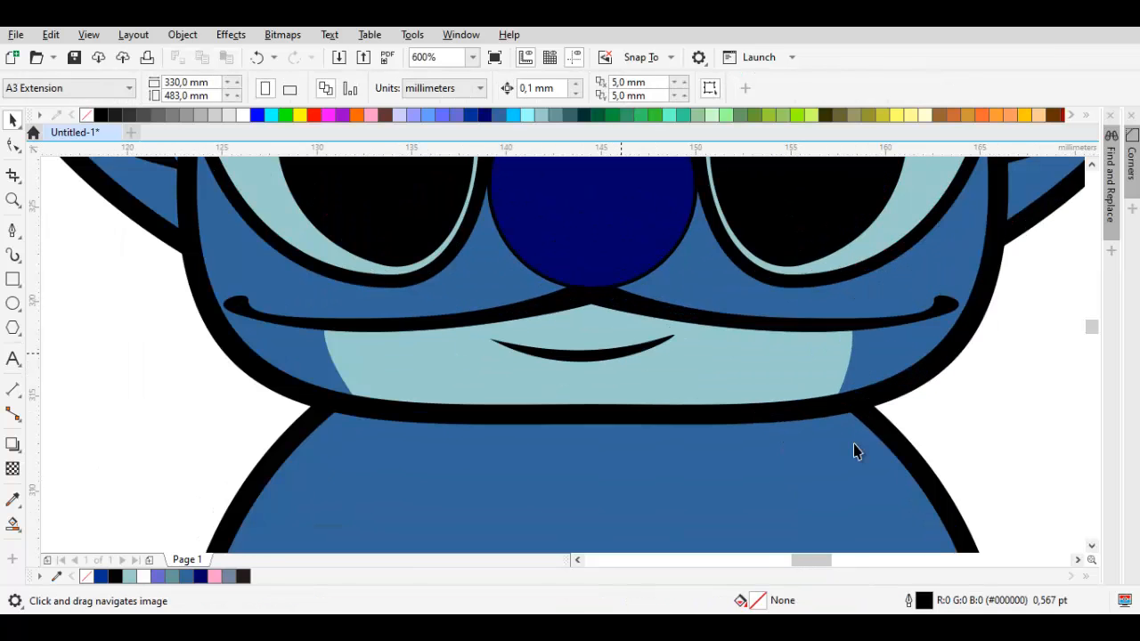
key(F10)
scroll(855, 447, up, 2)
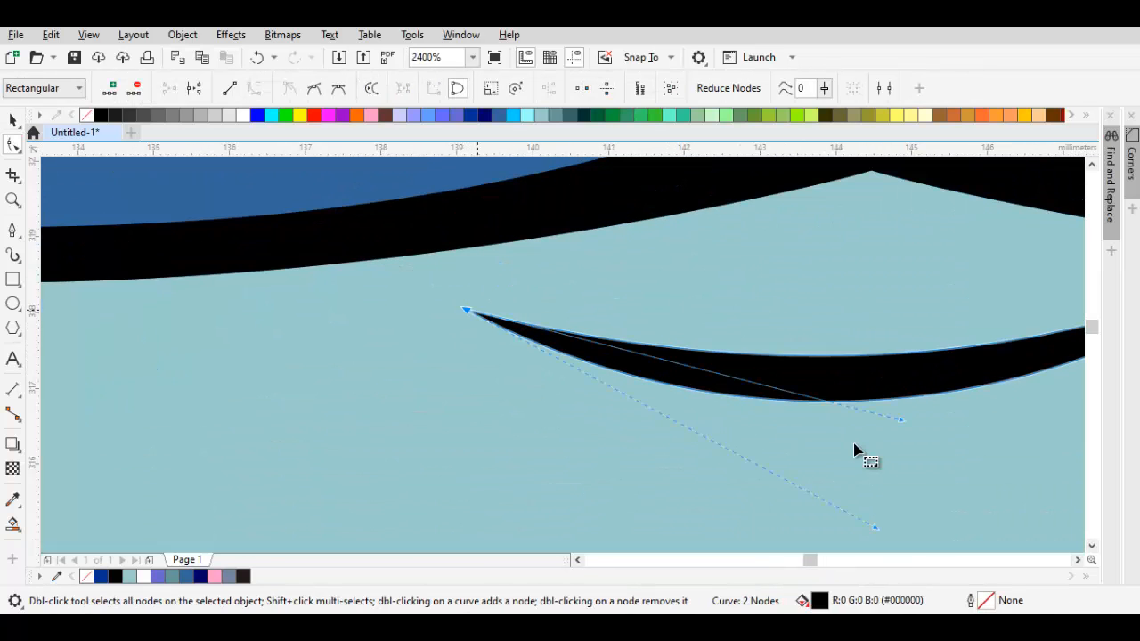
drag(855, 444, 788, 436)
key(space)
drag(789, 391, 784, 376)
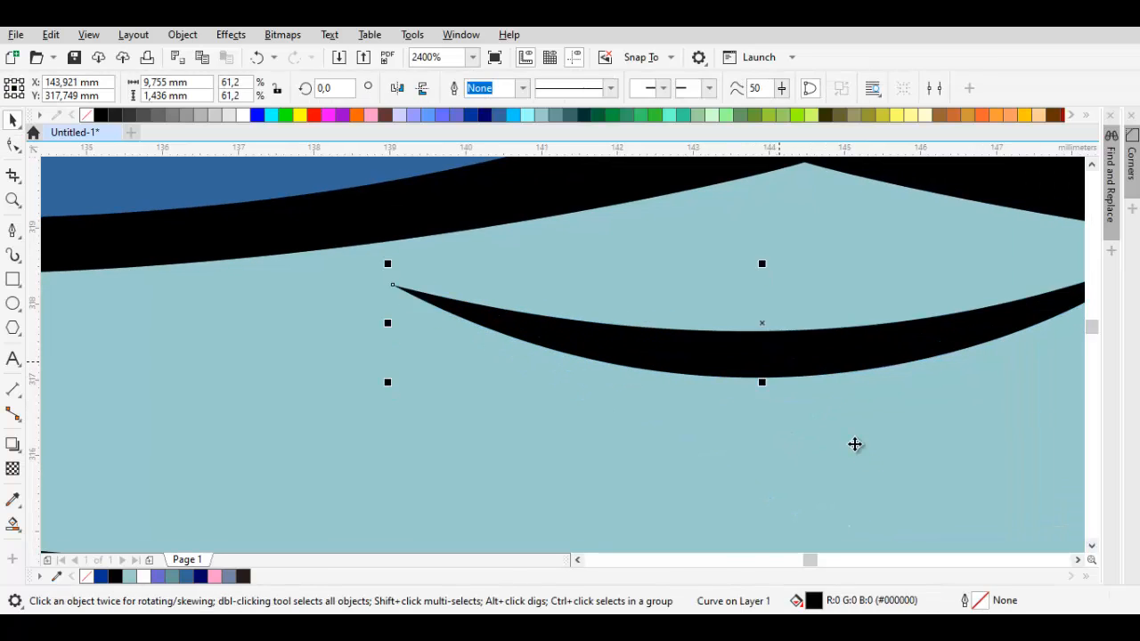
key(space)
scroll(854, 443, down, 1)
key(ctrl+a)
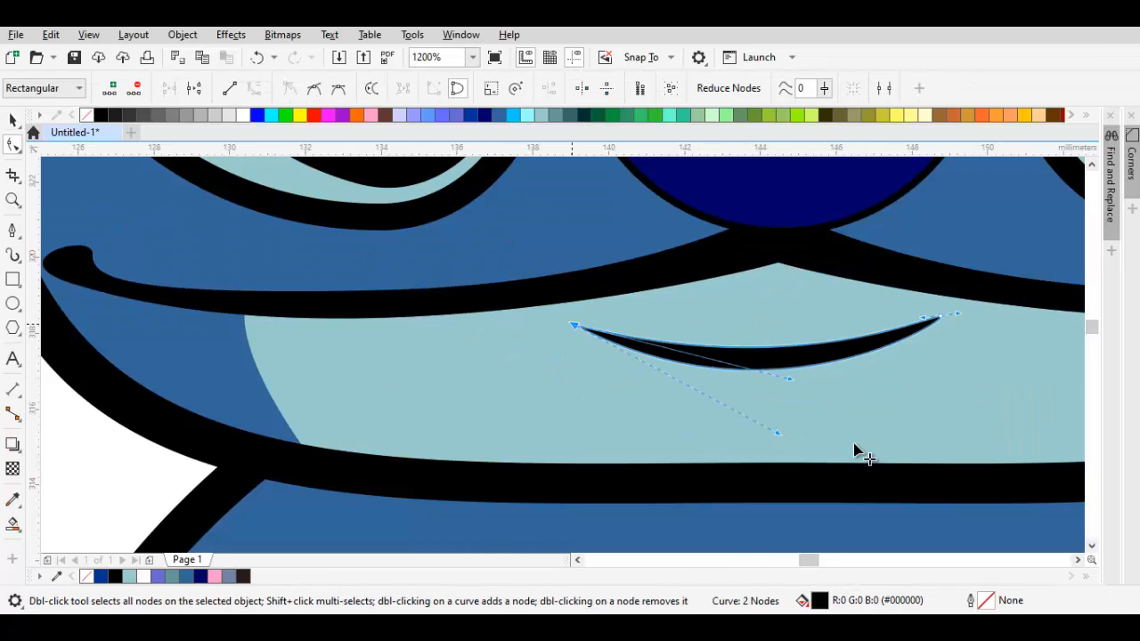
click(853, 449)
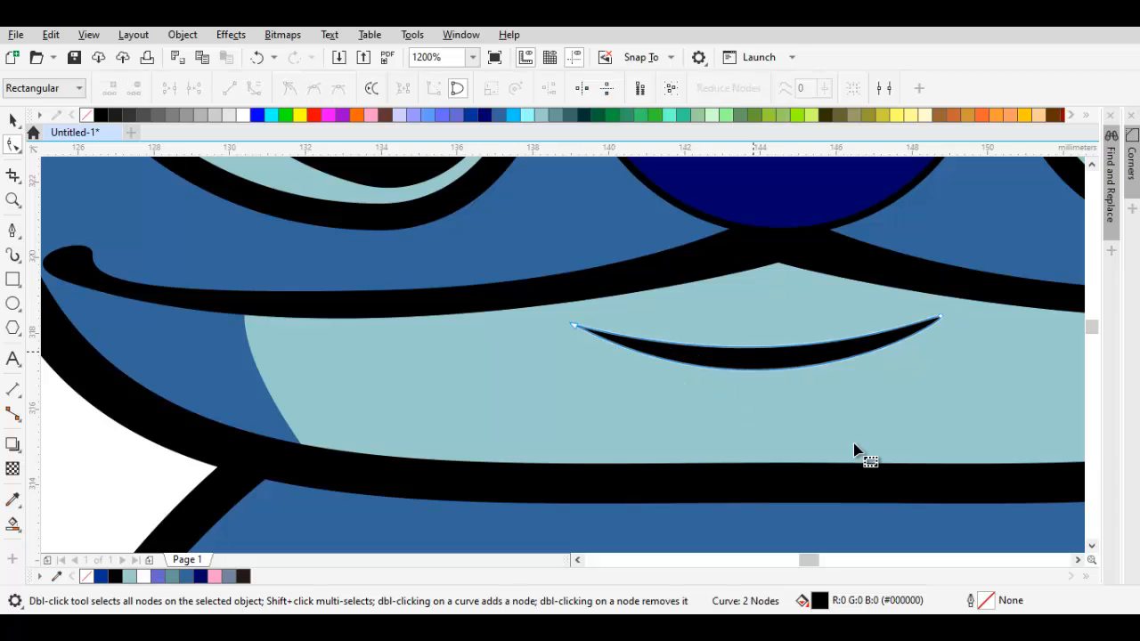
double_click(610, 332)
drag(609, 332, 530, 298)
scroll(575, 324, up, 2)
click(615, 339)
Bend the upper edge of the lower-lip line downward to make the stroke thinner.
scroll(641, 322, down, 2)
drag(882, 364, 880, 374)
key(ctrl+z)
scroll(828, 335, up, 1)
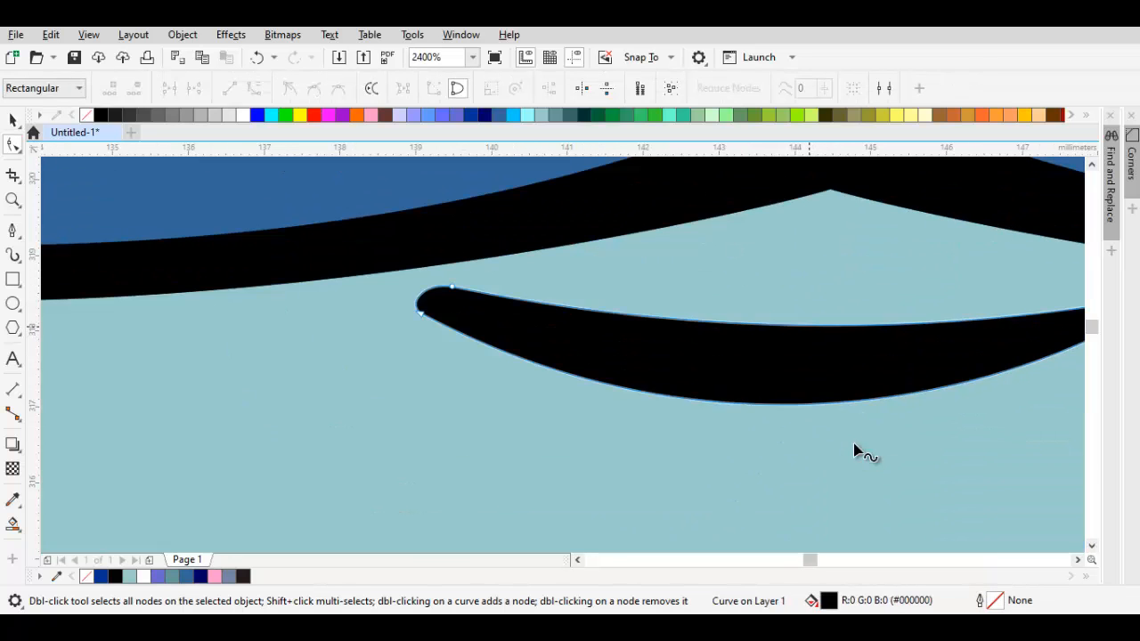
drag(806, 323, 795, 354)
drag(795, 354, 763, 360)
drag(858, 450, 649, 455)
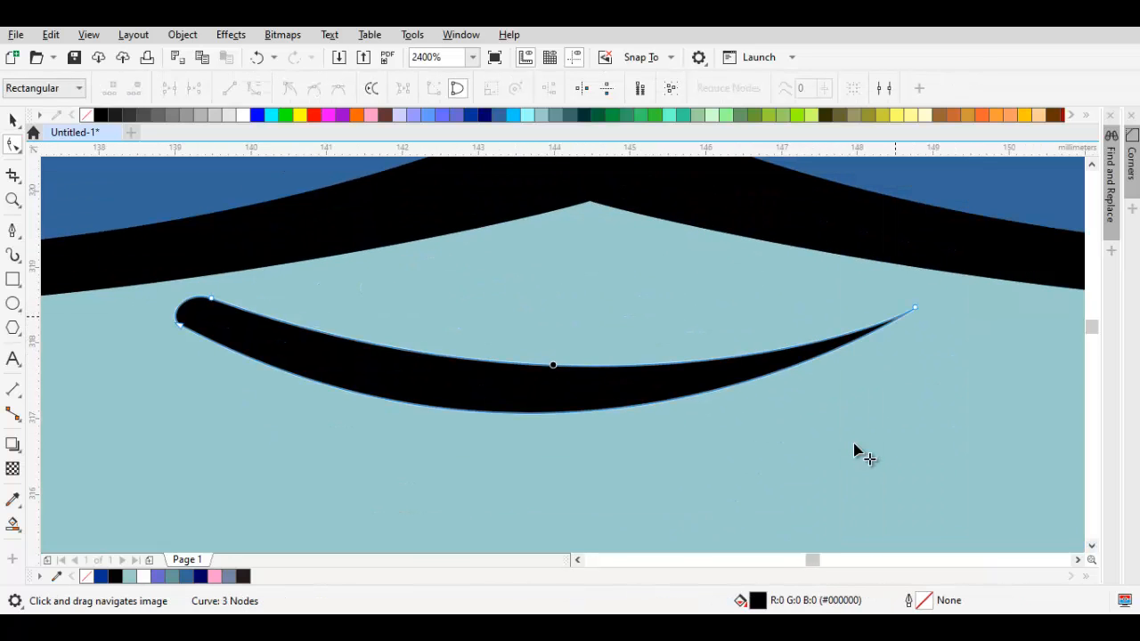
Add a node near the right tip of the lower-lip line and round off that end.
double_click(895, 317)
drag(895, 317, 918, 300)
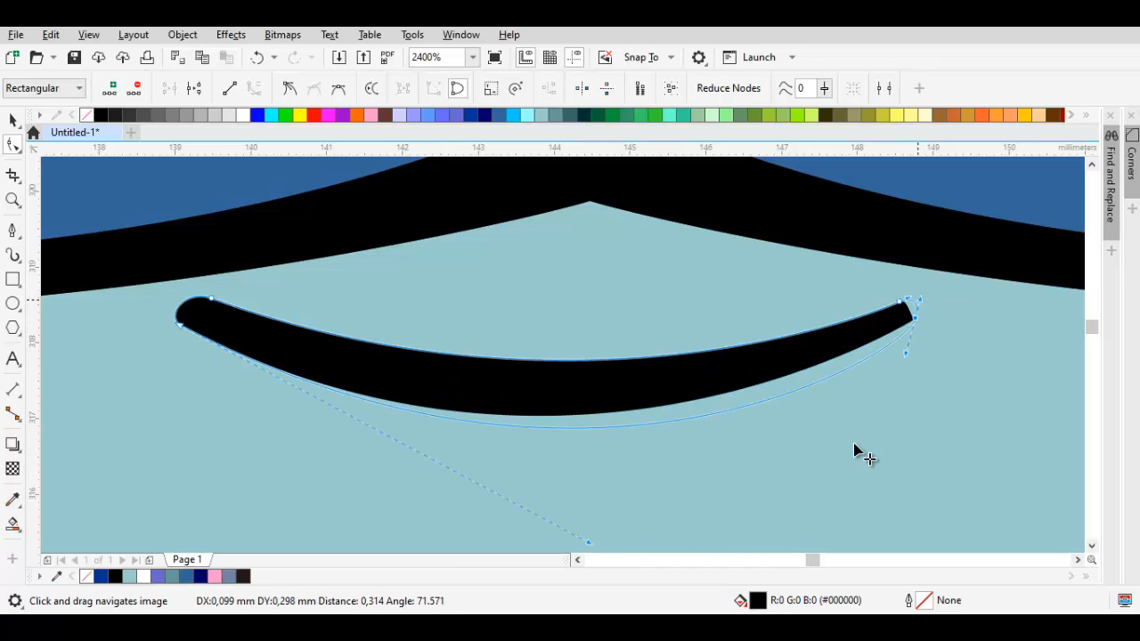
key(space)
key(space)
key(space)
click(853, 444)
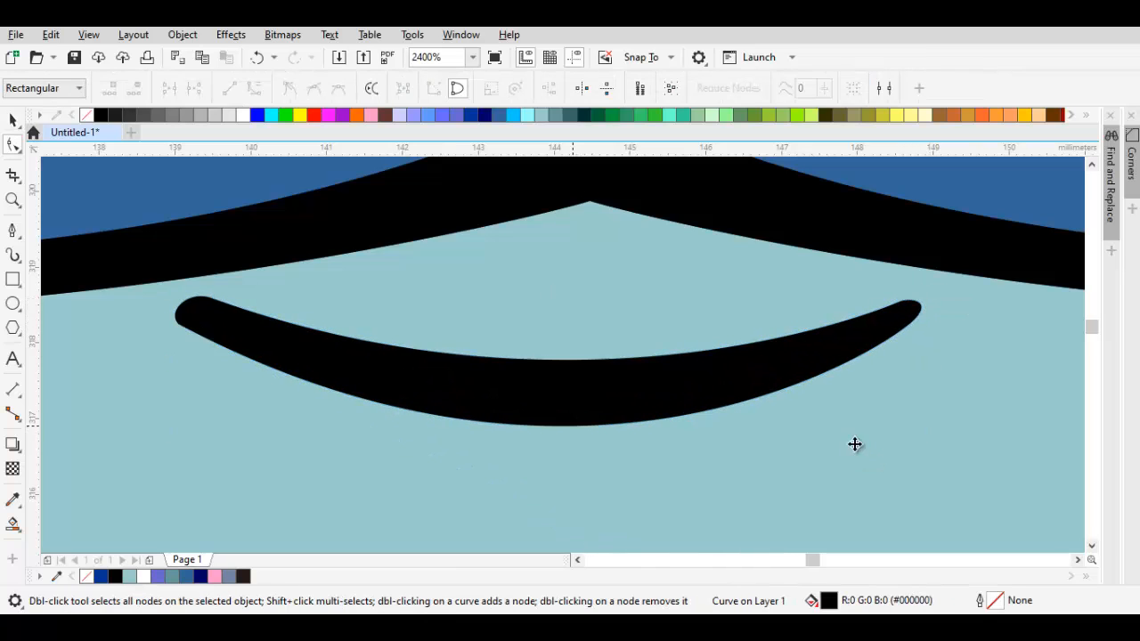
Raise the lower edge of the lower-lip line at its middle to slim the stroke.
key(space)
right_click(606, 385)
click(589, 395)
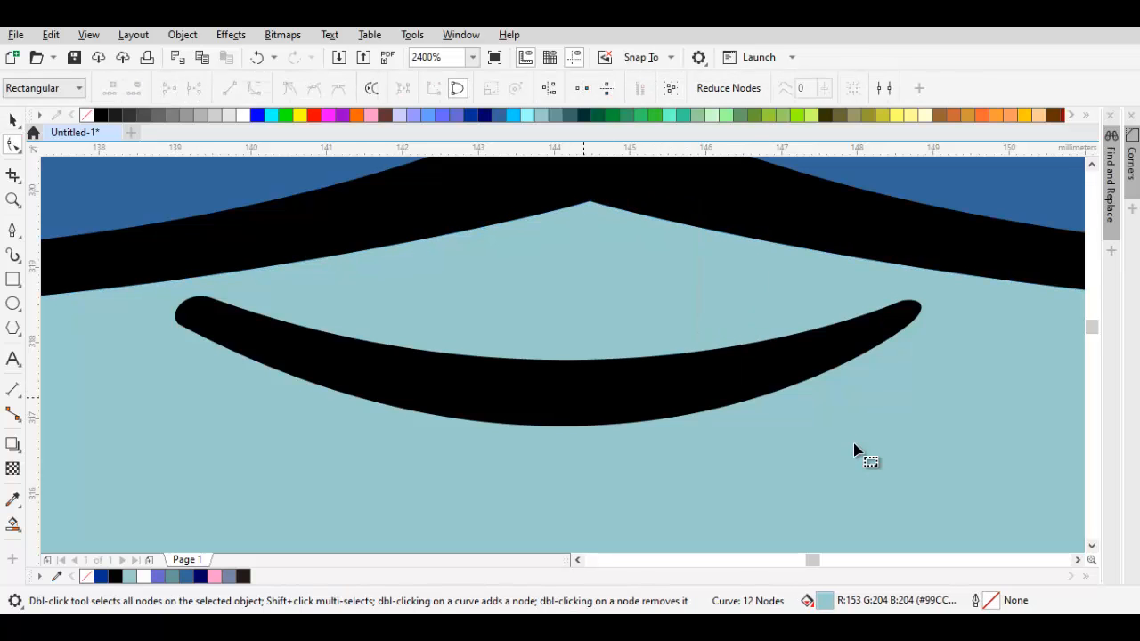
key(ctrl+a)
right_click(589, 395)
click(627, 225)
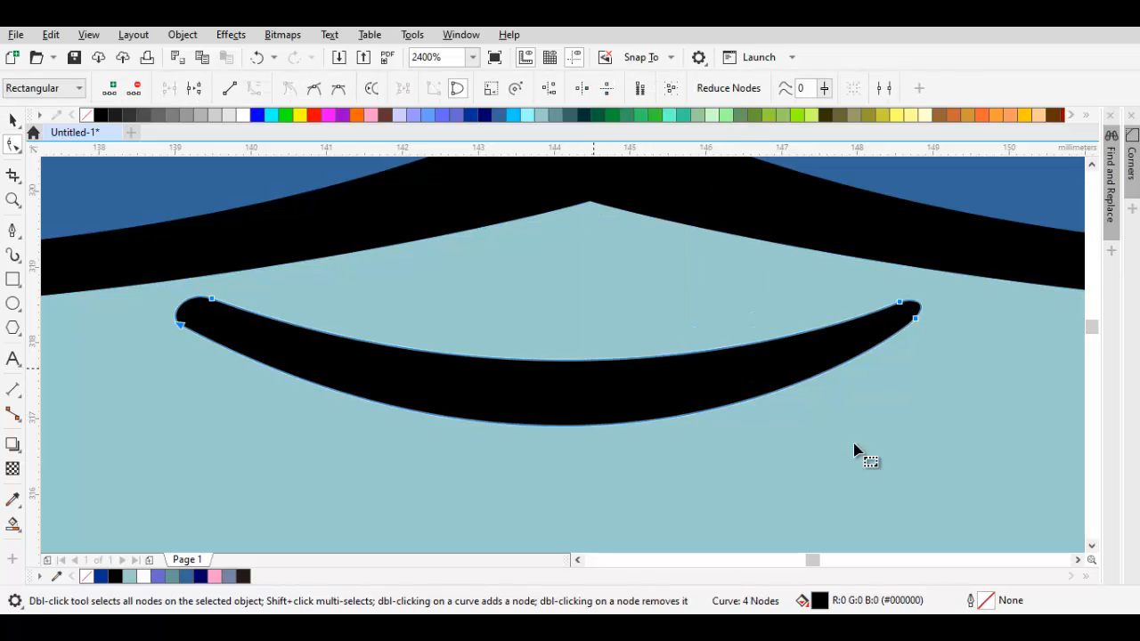
click(573, 422)
drag(572, 424, 580, 403)
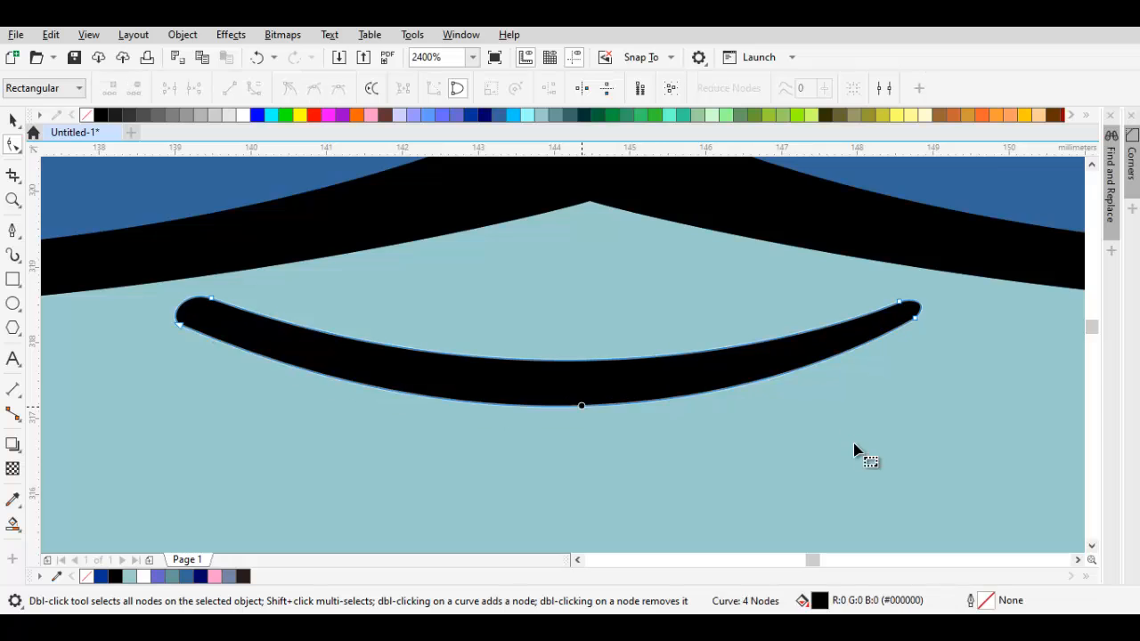
scroll(615, 416, down, 3)
key(Escape)
Select the teal eye areas and the chin patch together and recolour them with a lighter teal tint.
scroll(855, 452, down, 1)
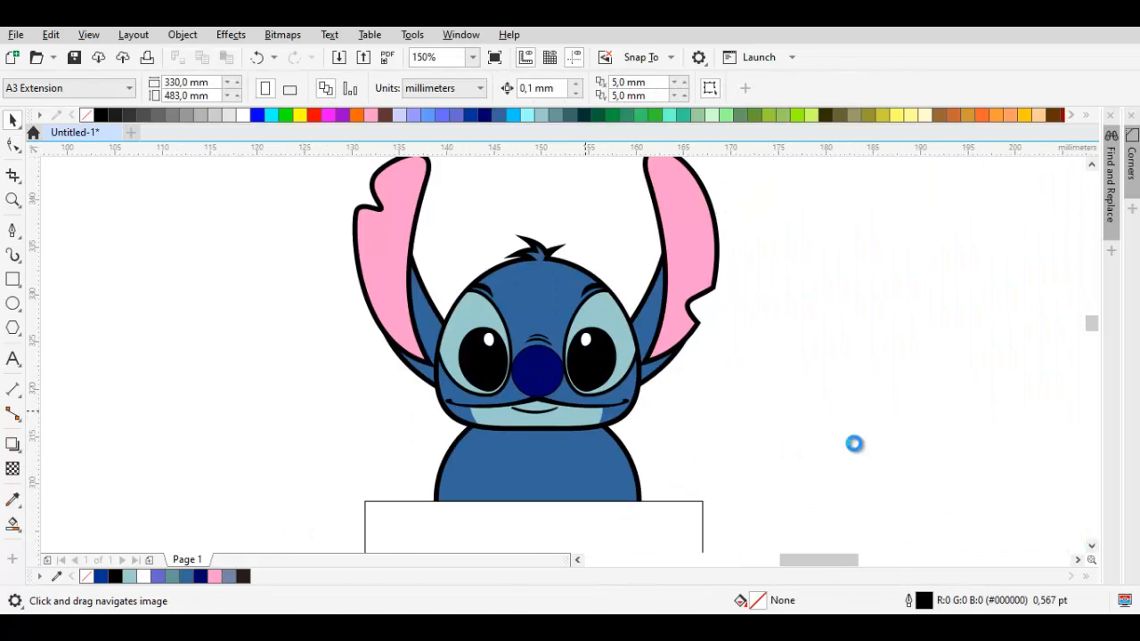
scroll(855, 444, up, 1)
key(Tab)
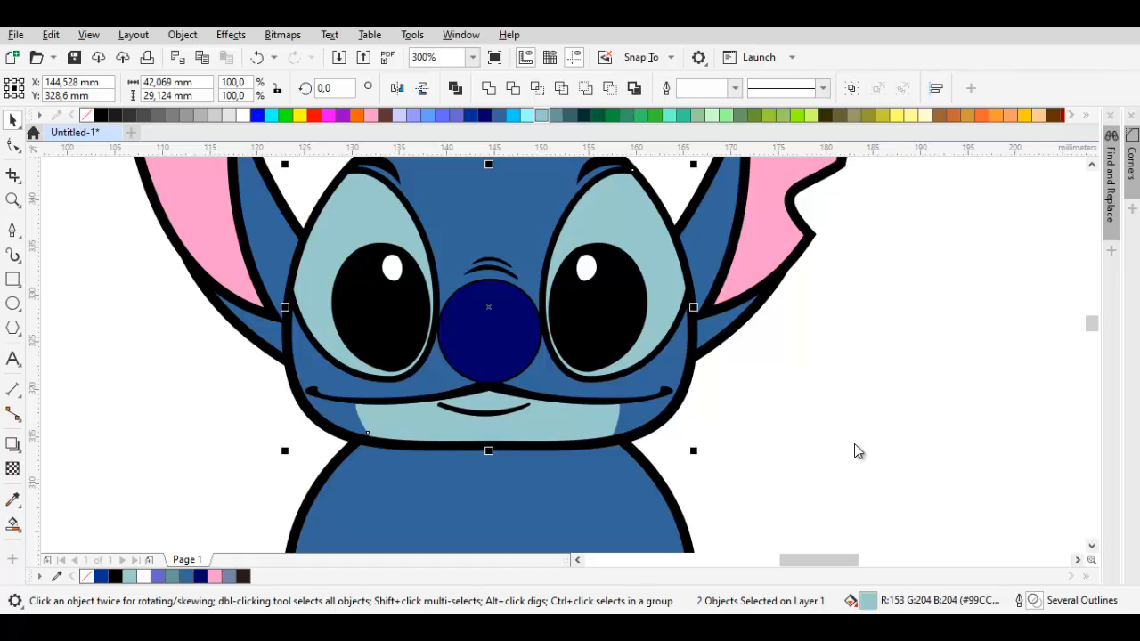
click(541, 115)
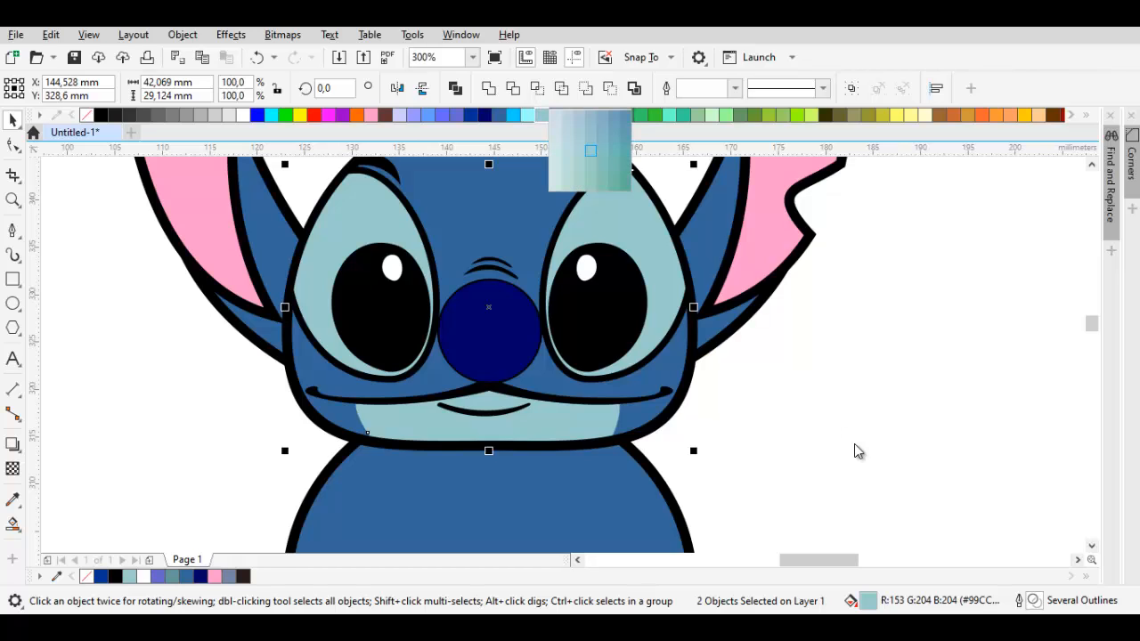
click(579, 163)
Draw the left half of a belly patch, about 10 mm wide and 25 mm high, from the chin down into the white panel.
drag(854, 452, 867, 305)
click(12, 231)
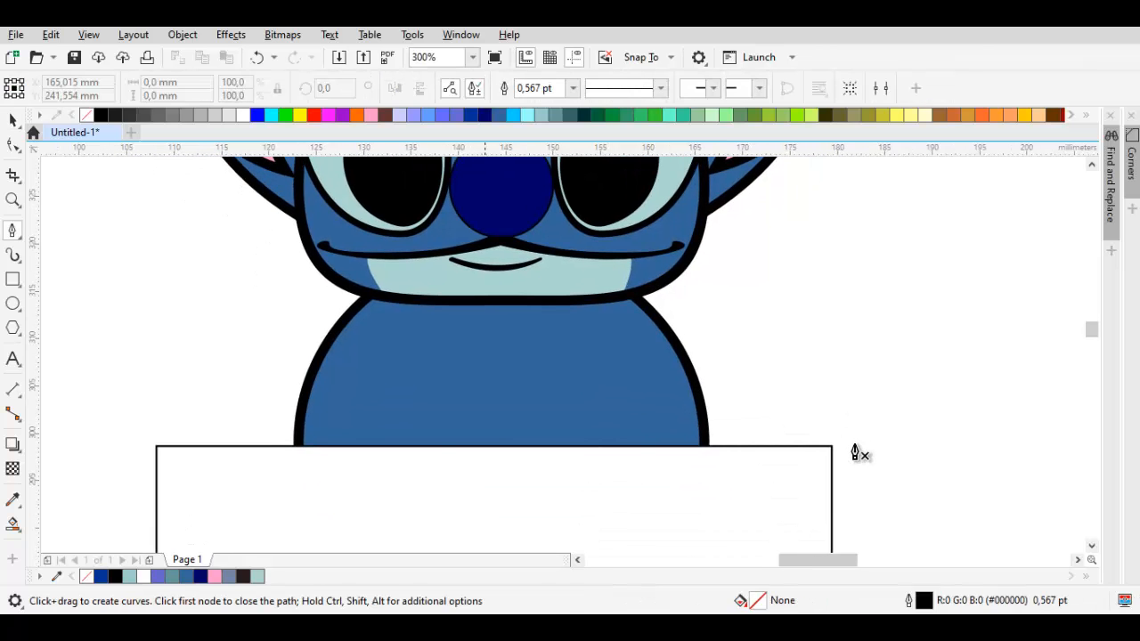
scroll(494, 295, up, 2)
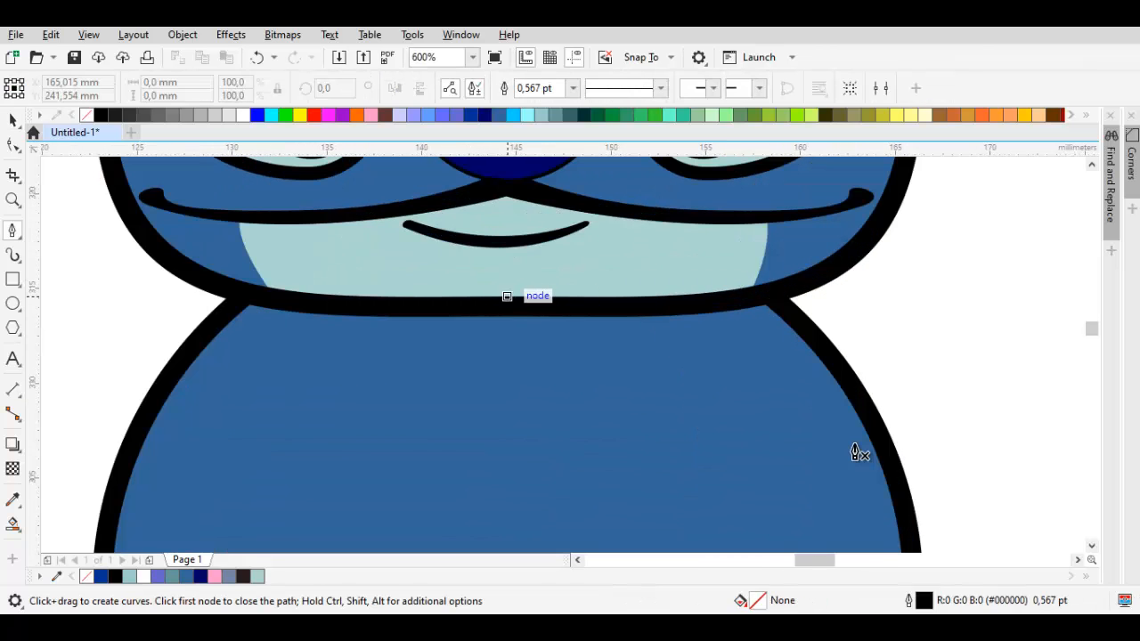
click(506, 295)
key(ctrl+z)
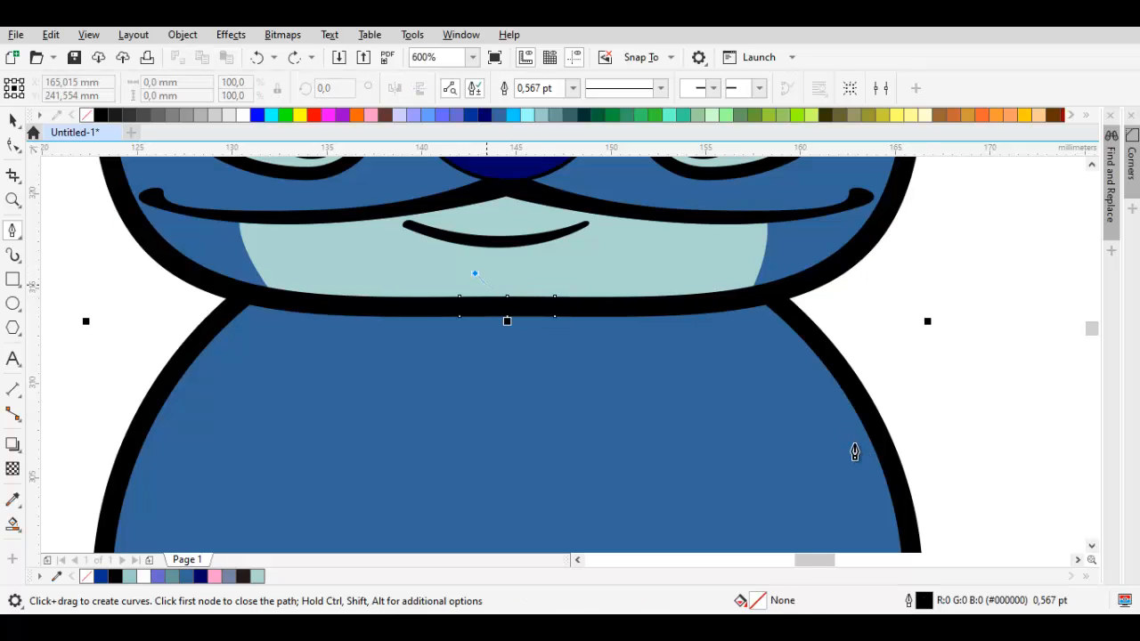
scroll(854, 452, down, 2)
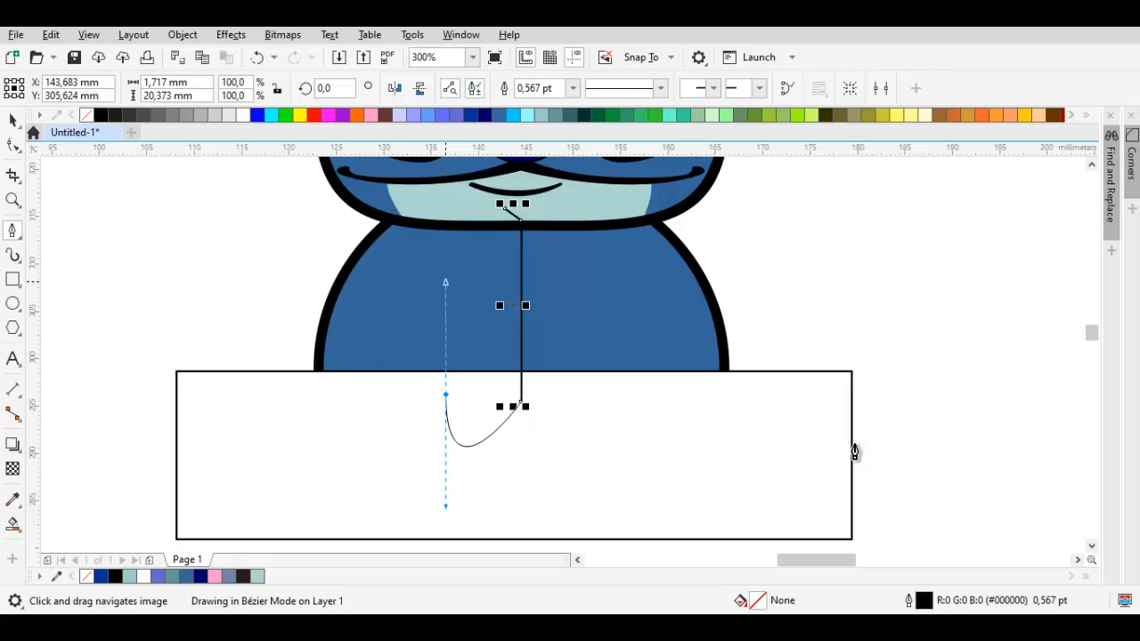
drag(445, 282, 446, 279)
click(423, 214)
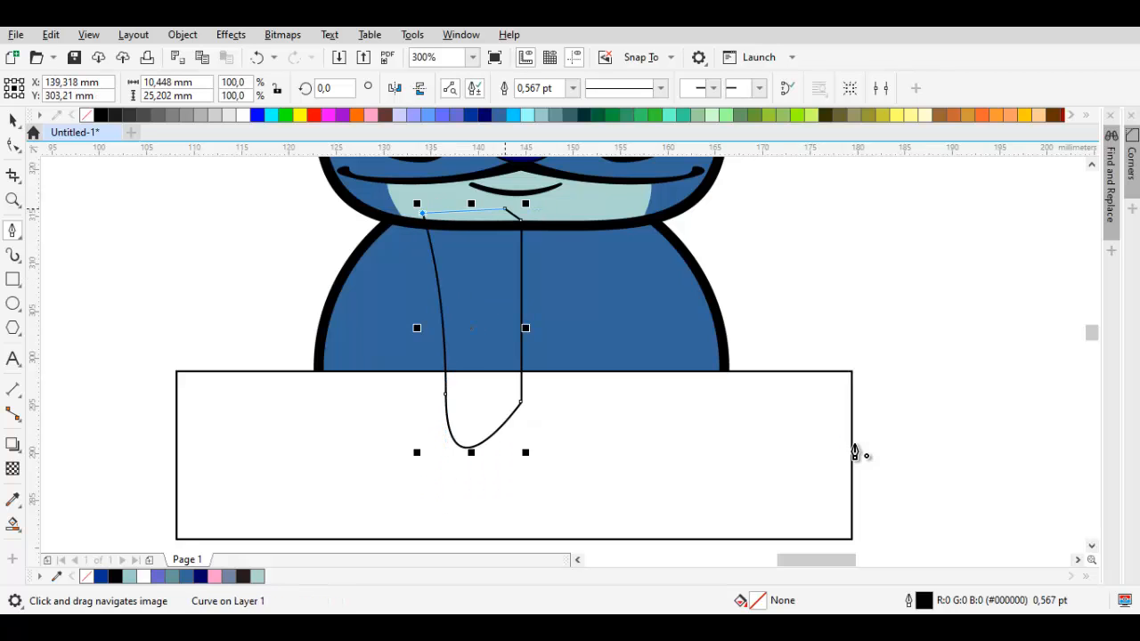
key(space)
Mirror a copy of the half belly outline to the right and weld both halves into one shape.
drag(525, 328, 521, 298)
right_click(416, 327)
shift+click(442, 298)
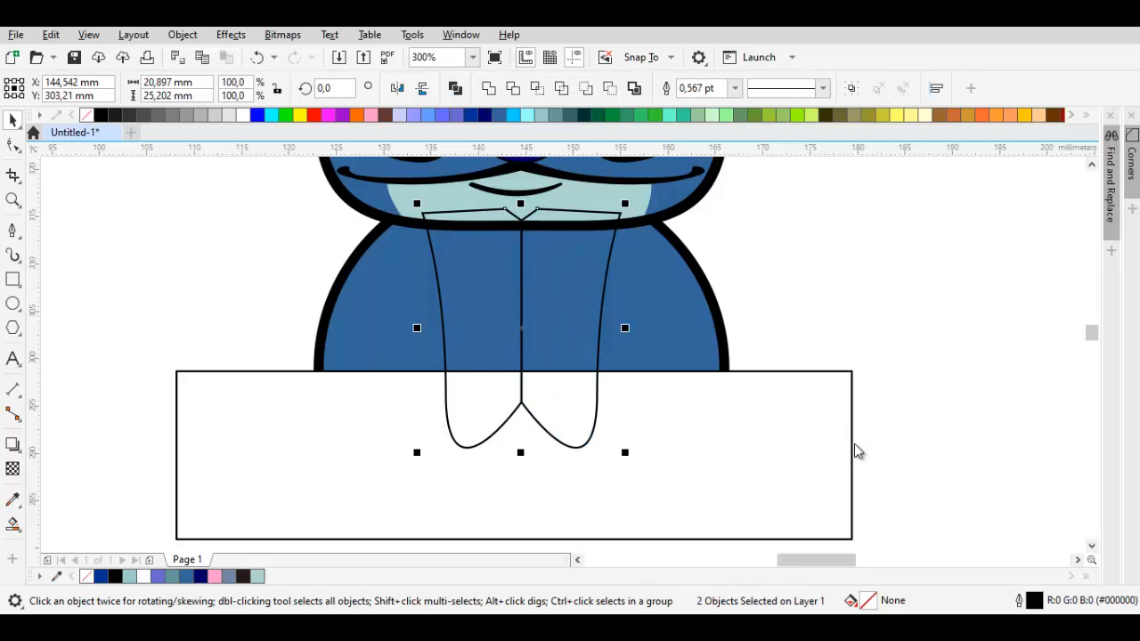
click(488, 88)
Intersect the belly outline with the body and delete the leftover outline shape.
shift+click(583, 293)
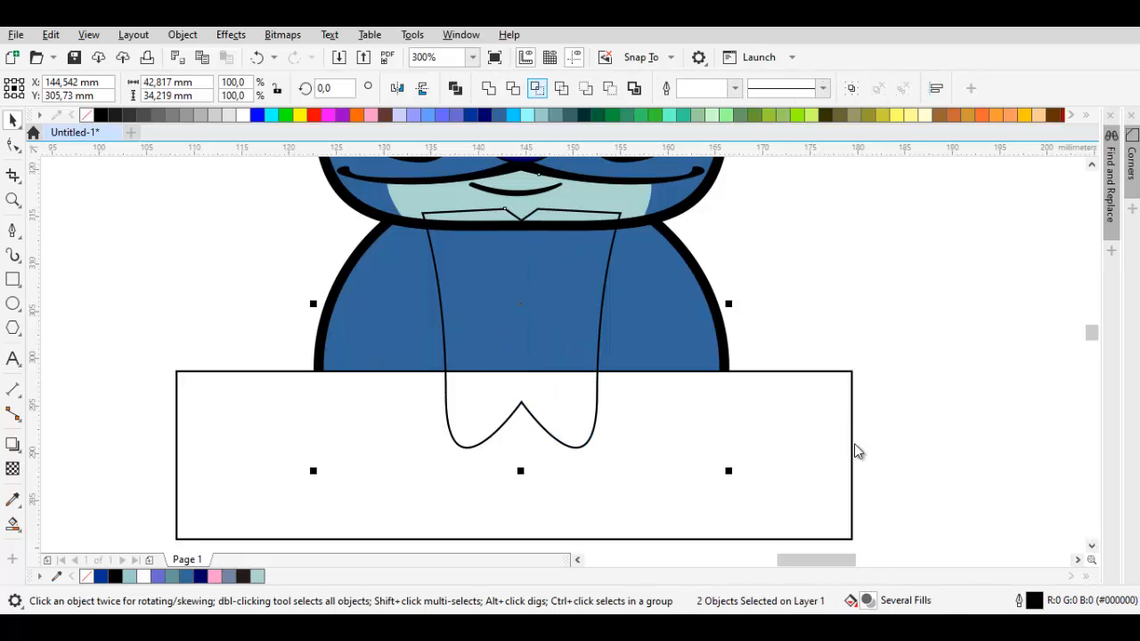
key(Tab)
key(Delete)
key(Tab)
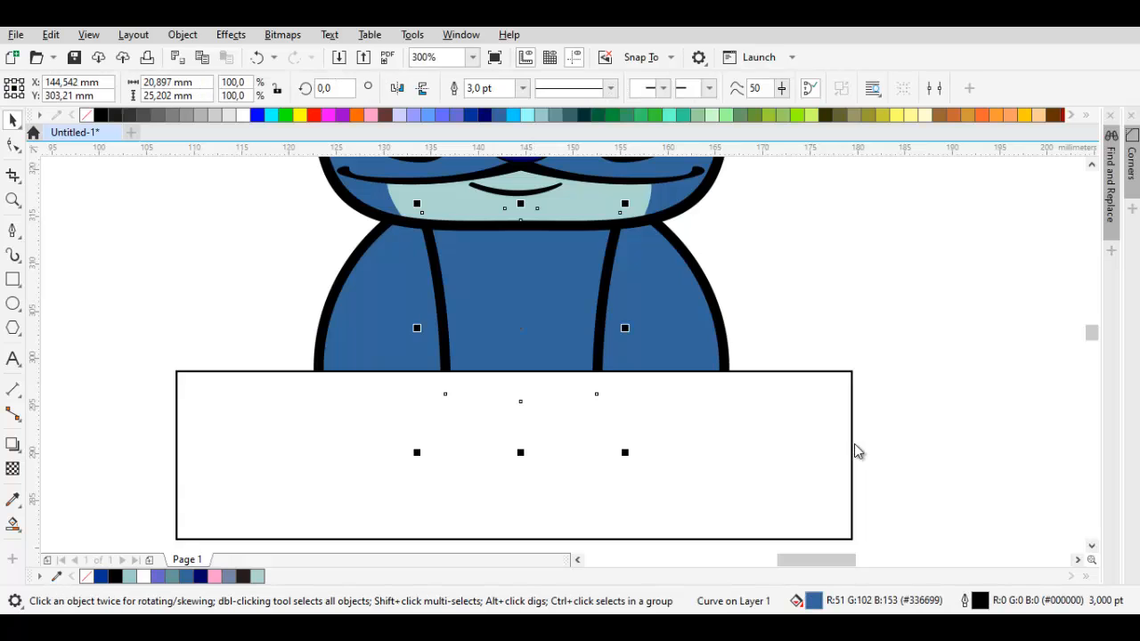
Remove the belly patch's outline and fill it with the light teal sampled from the chin.
right_click(86, 115)
key(ctrl+shift+e)
click(585, 189)
click(550, 263)
key(space)
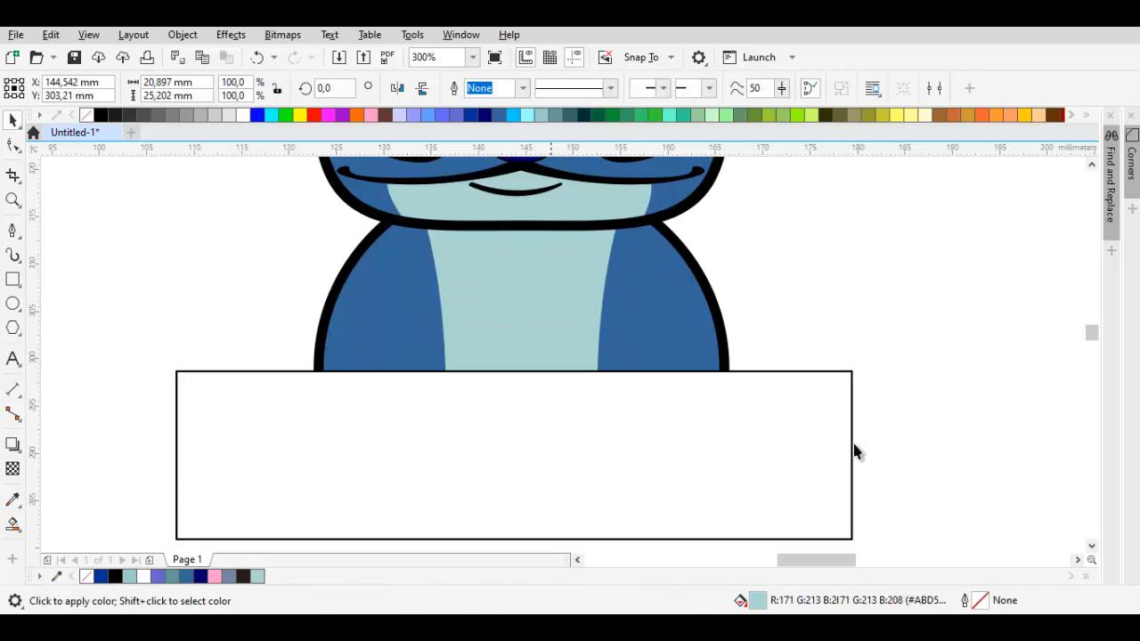
Select the belly patch, chin patch and eye areas together and recolour them light periwinkle (#9999FF).
drag(855, 445, 855, 451)
shift+click(564, 272)
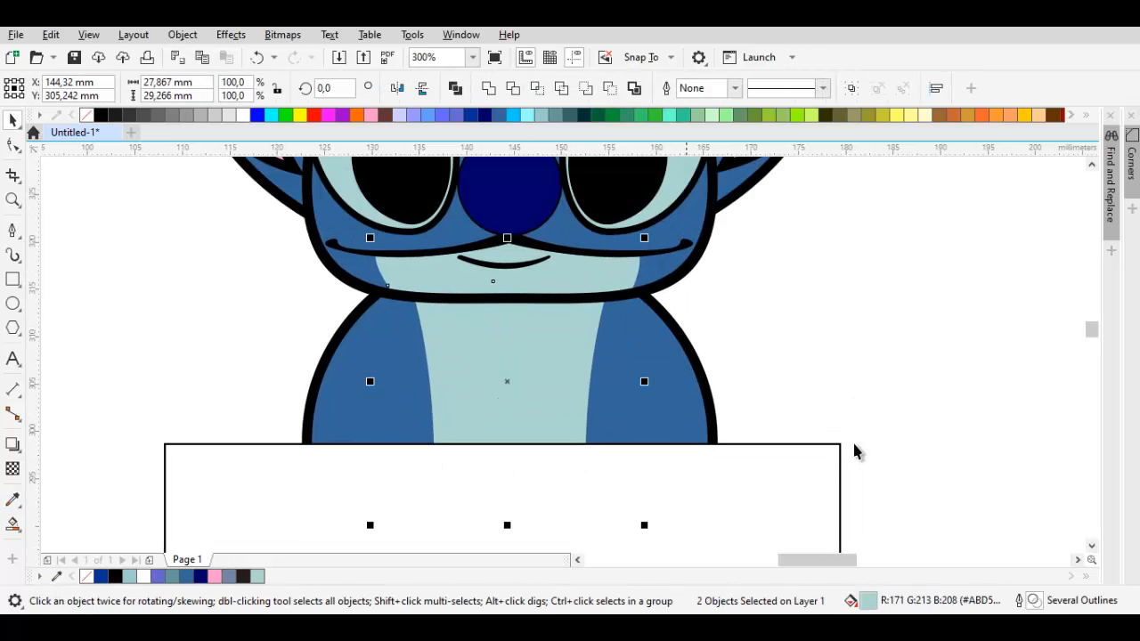
shift+click(681, 168)
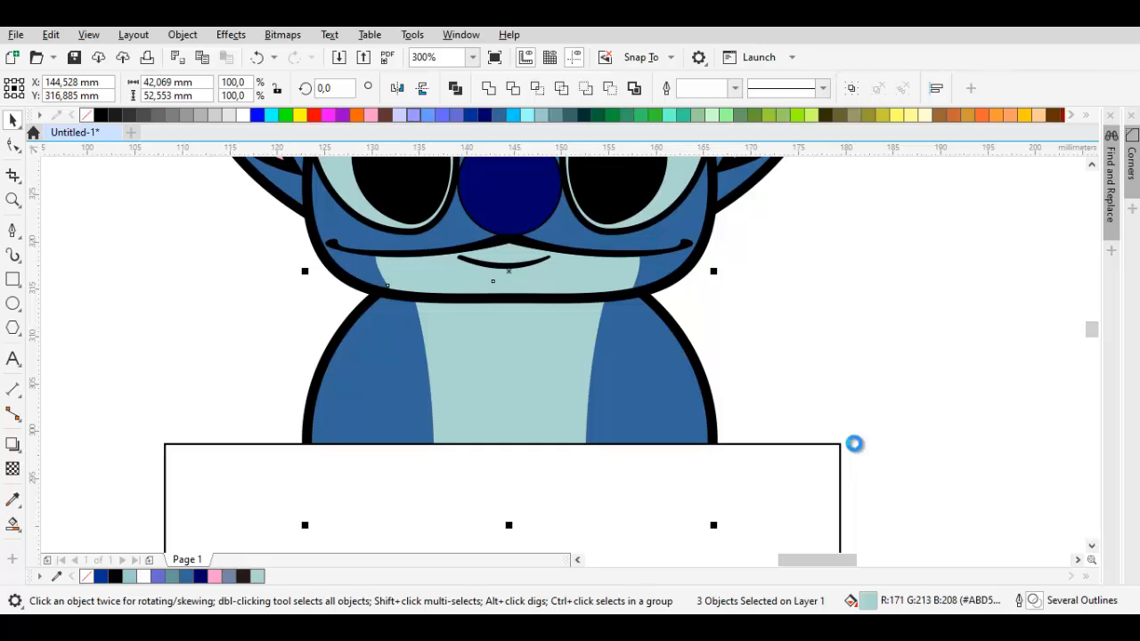
click(414, 114)
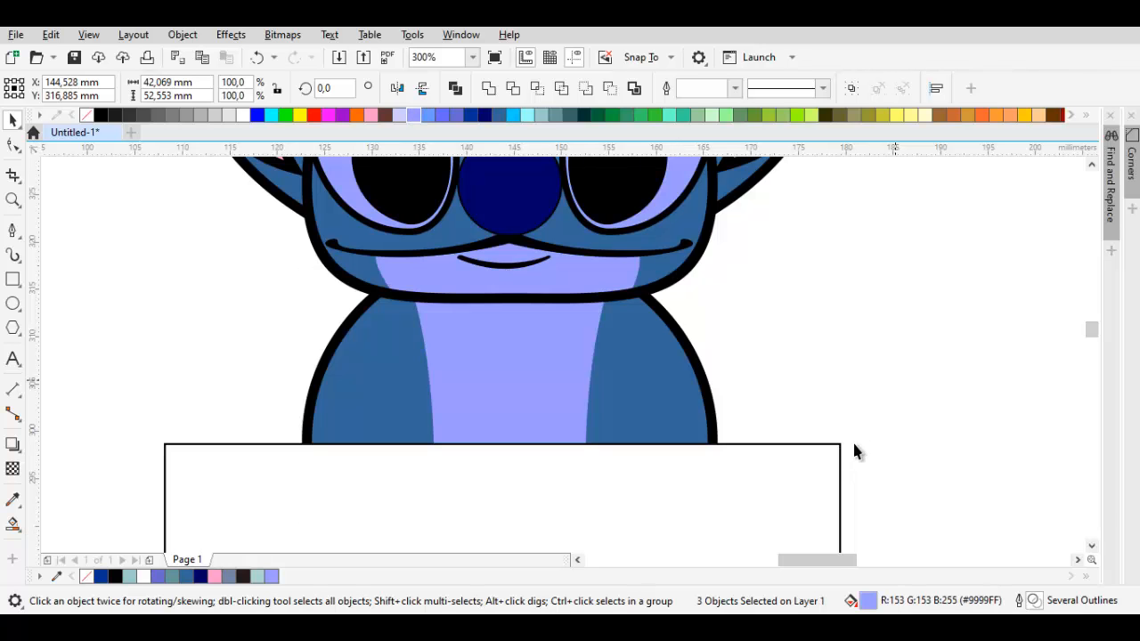
click(852, 430)
Remove the nose's outline, enlarge it to about 11.03 mm across, and widen it to about 11.69 mm.
scroll(852, 428, down, 1)
scroll(629, 343, up, 1)
drag(667, 295, 606, 367)
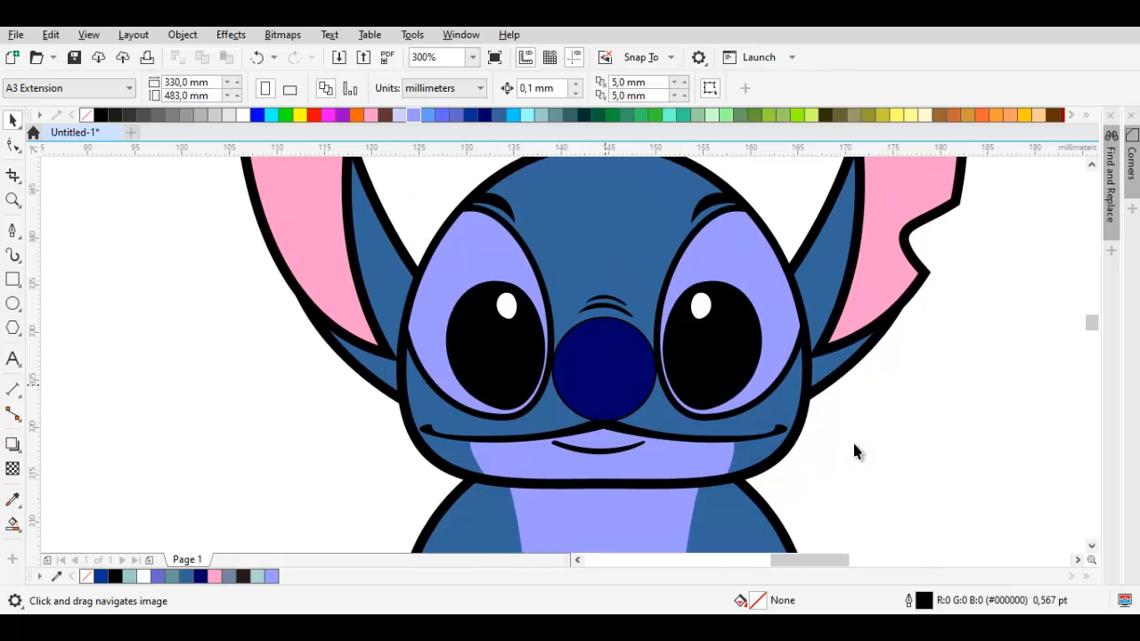
click(606, 367)
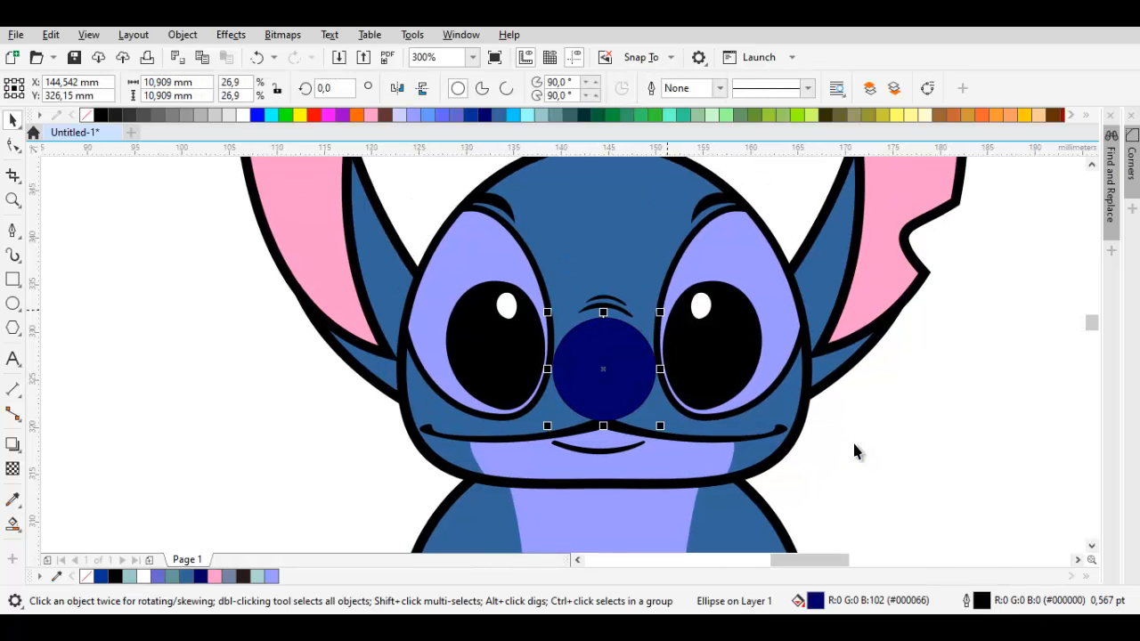
scroll(667, 337, up, 1)
drag(649, 292, 651, 292)
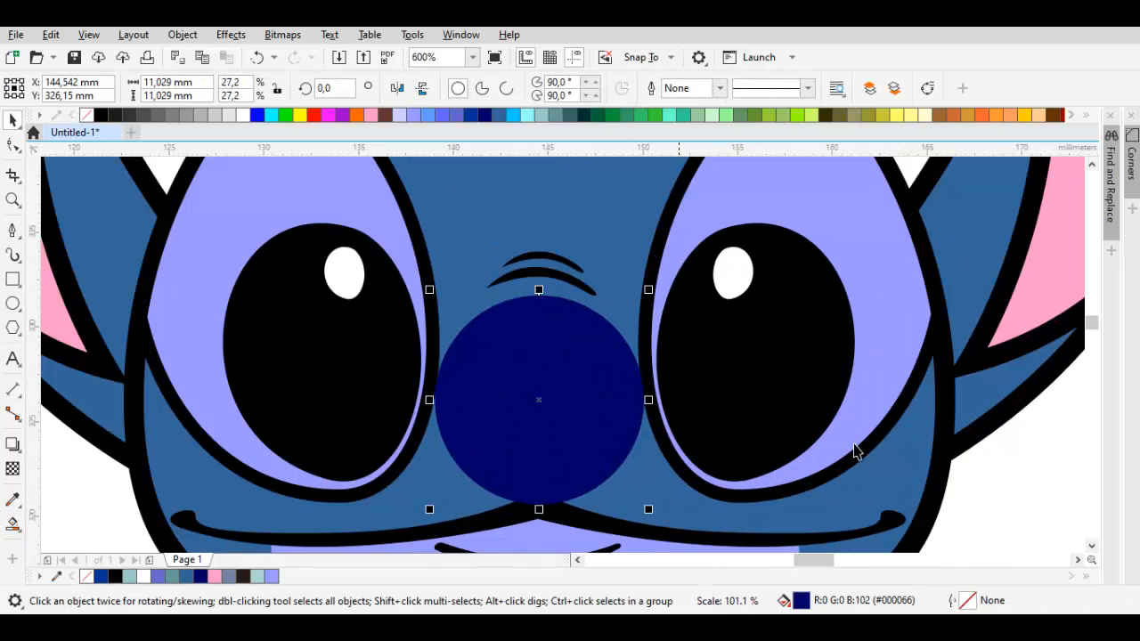
scroll(657, 406, up, 1)
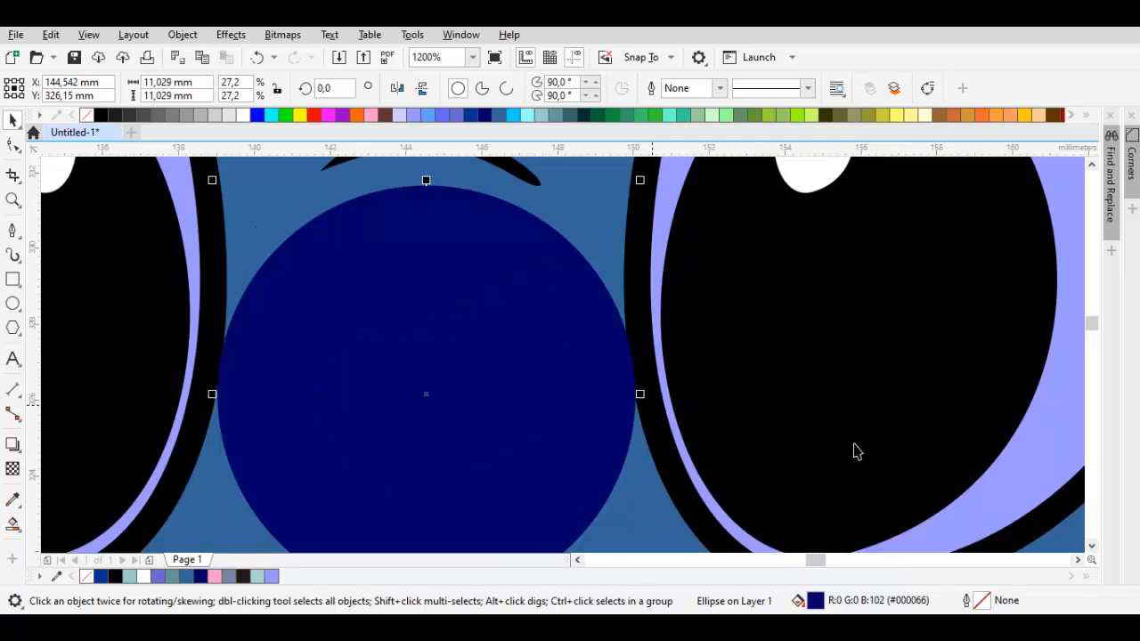
drag(641, 394, 654, 394)
scroll(659, 405, down, 2)
click(944, 452)
scroll(749, 307, down, 1)
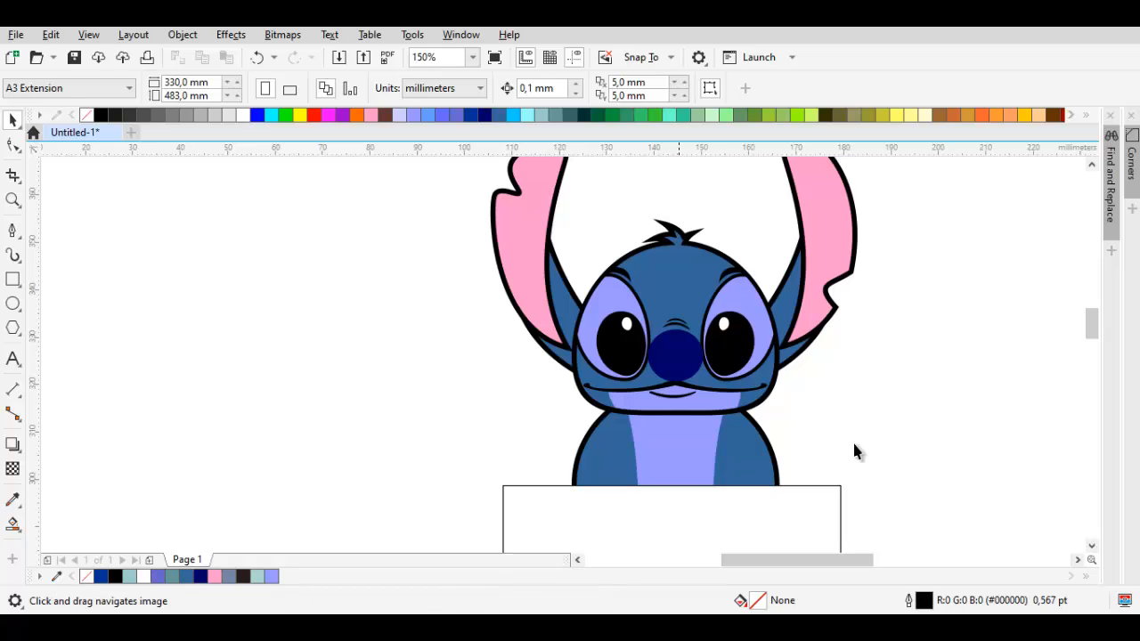
Recolour the nose with a darker navy shade.
click(675, 356)
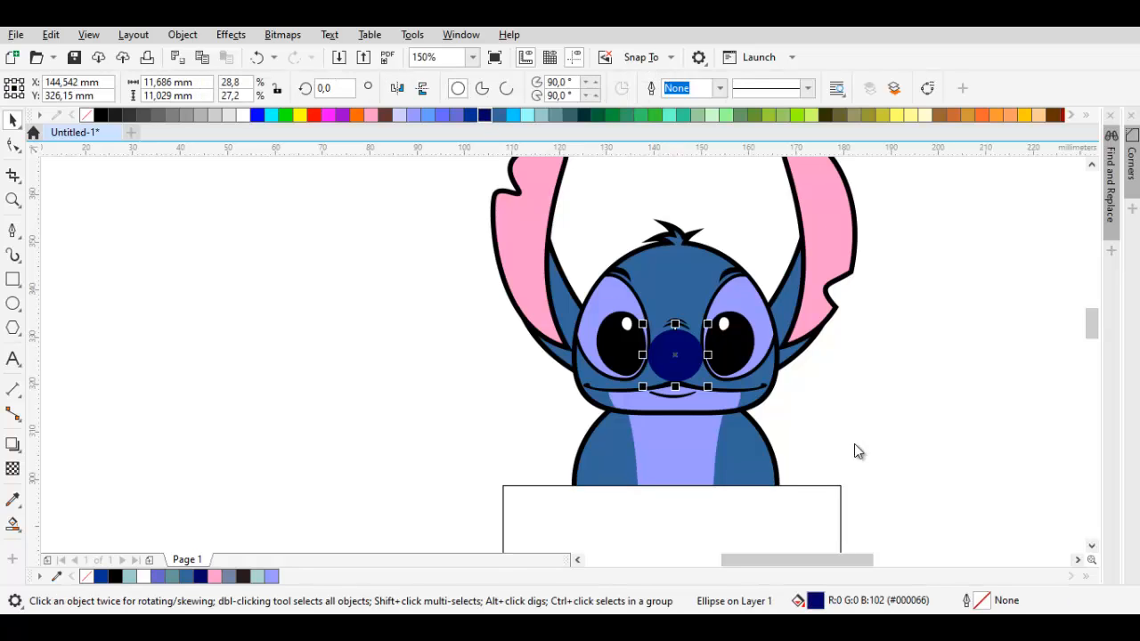
click(485, 115)
click(545, 162)
click(853, 447)
Draw a closed rounded paw shape, about 13 by 13 mm, over the body's left side and the panel's upper edge.
drag(853, 447, 826, 410)
scroll(853, 452, up, 1)
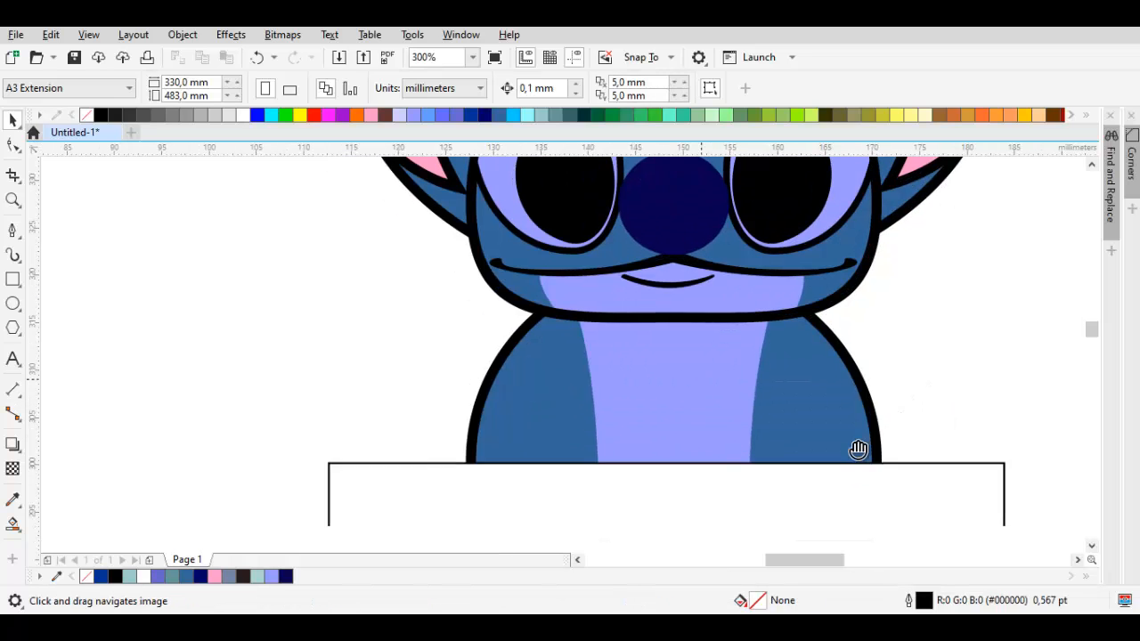
scroll(853, 451, up, 1)
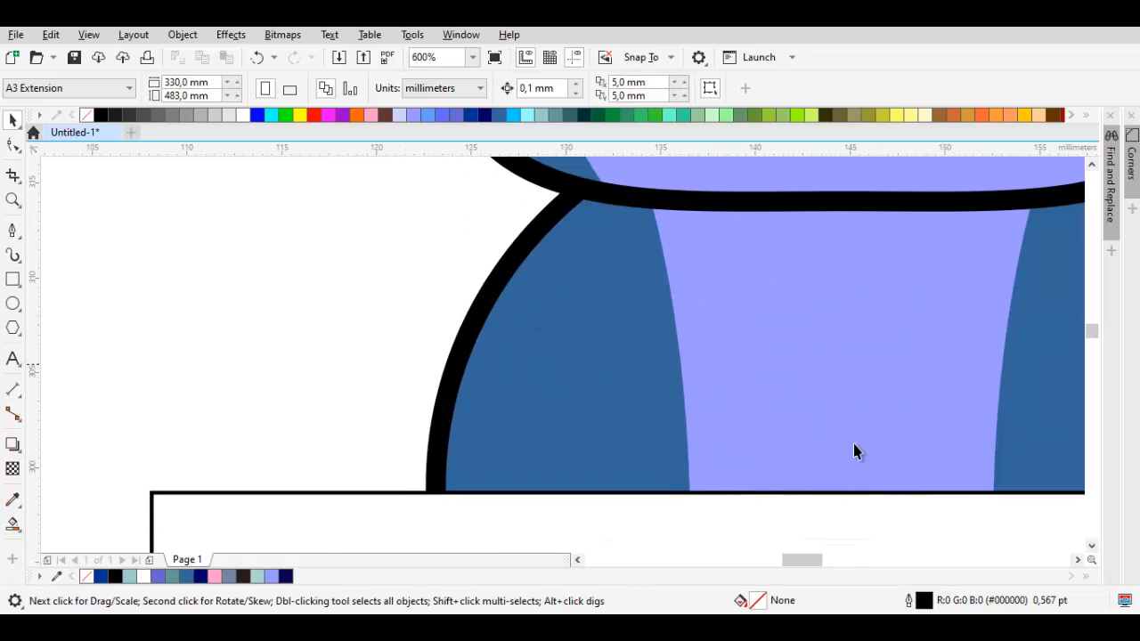
key(F5)
drag(859, 450, 835, 430)
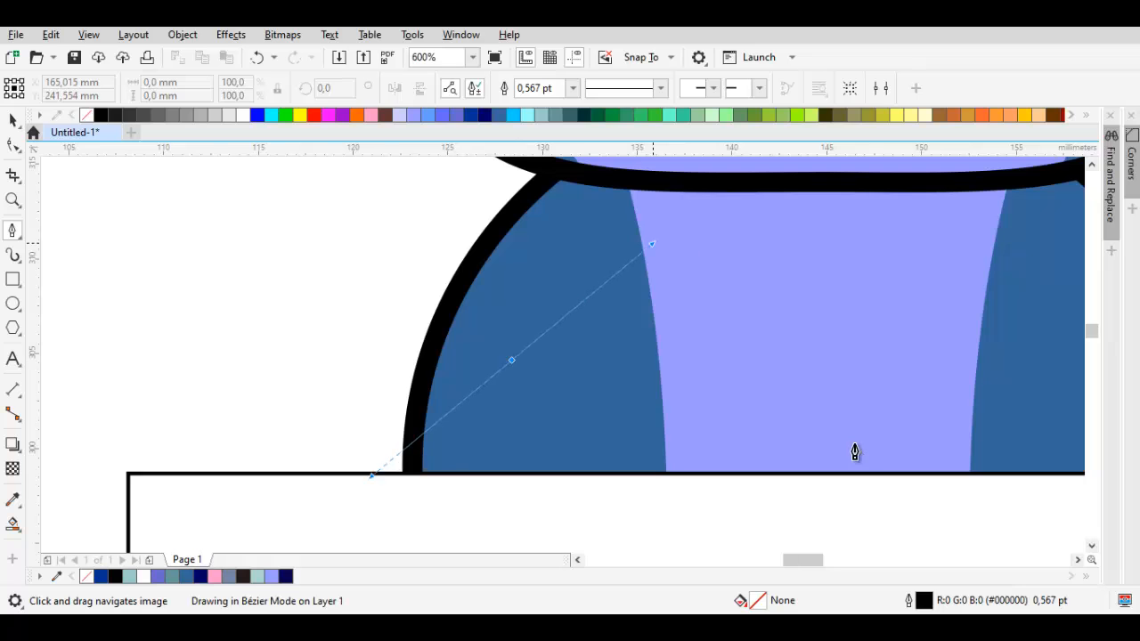
drag(653, 243, 657, 244)
drag(718, 447, 734, 381)
drag(721, 420, 729, 399)
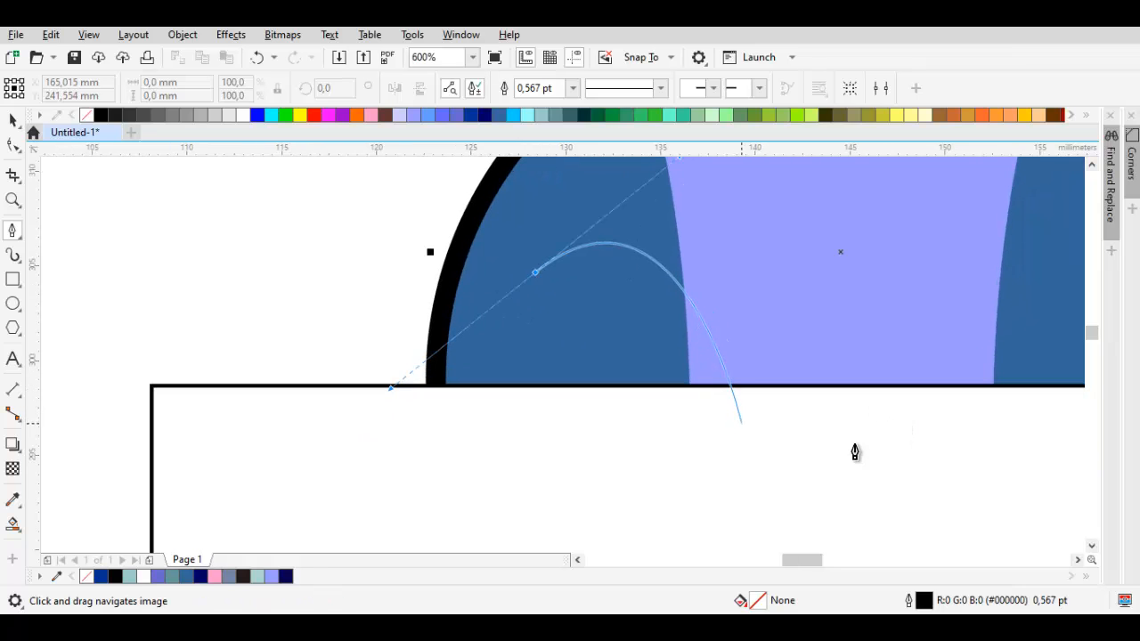
drag(770, 437, 740, 513)
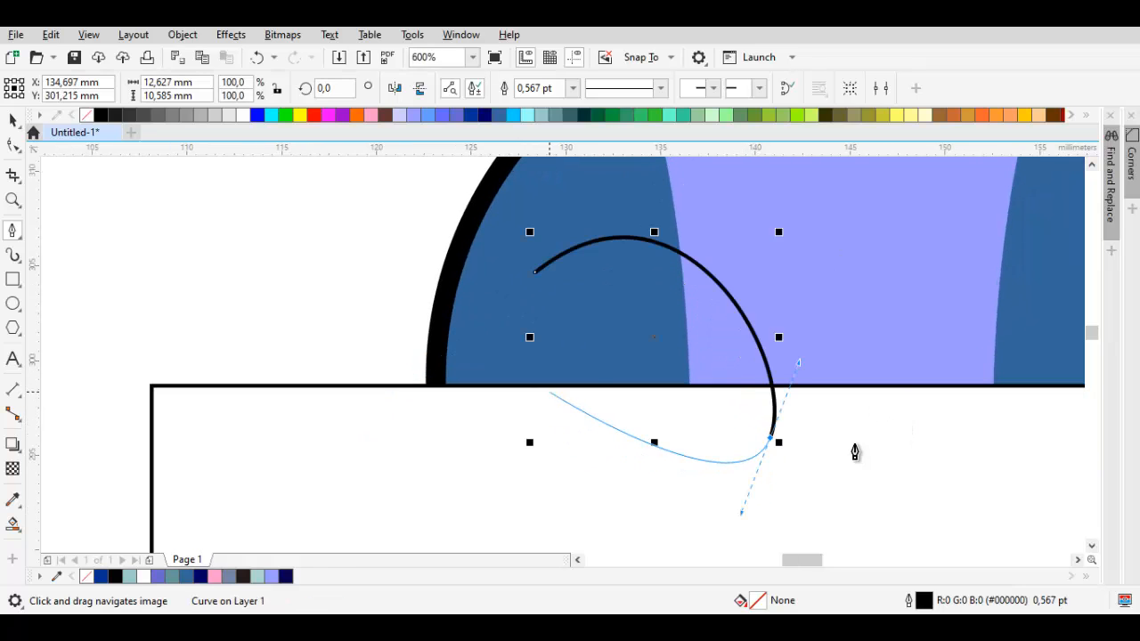
mouse_move(536, 271)
mouse_down()
mouse_move(529, 519)
mouse_move(505, 482)
mouse_up()
key(space)
Fill the paw shape with the body's Desert Blue (#336699) using the colour eyedropper.
drag(587, 494, 546, 569)
key(i)
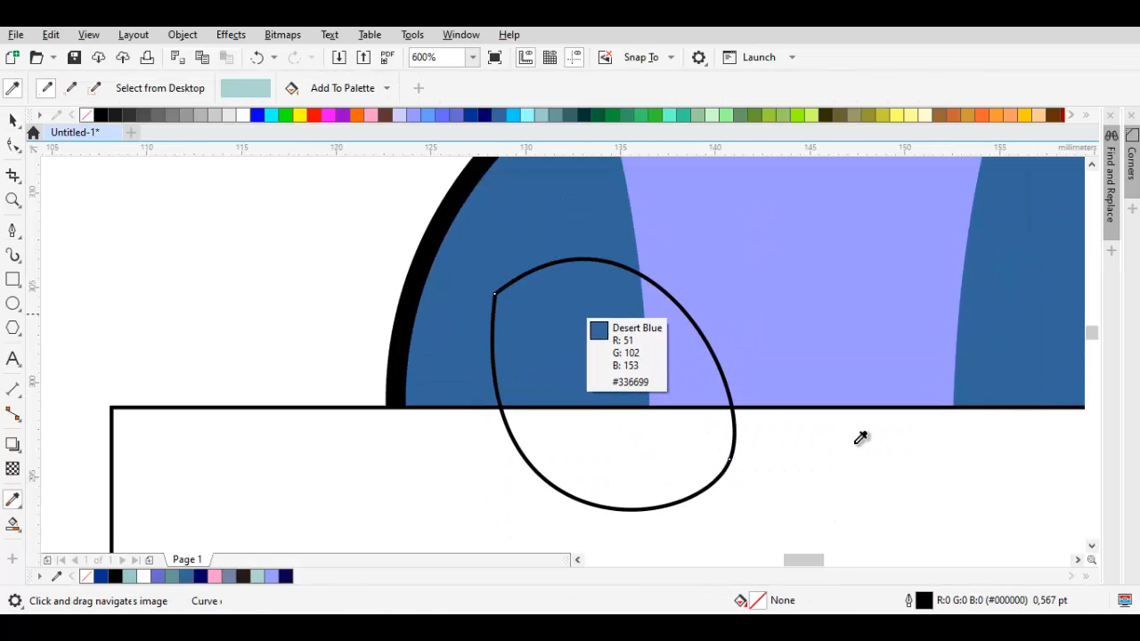
click(572, 303)
click(580, 347)
key(space)
click(624, 397)
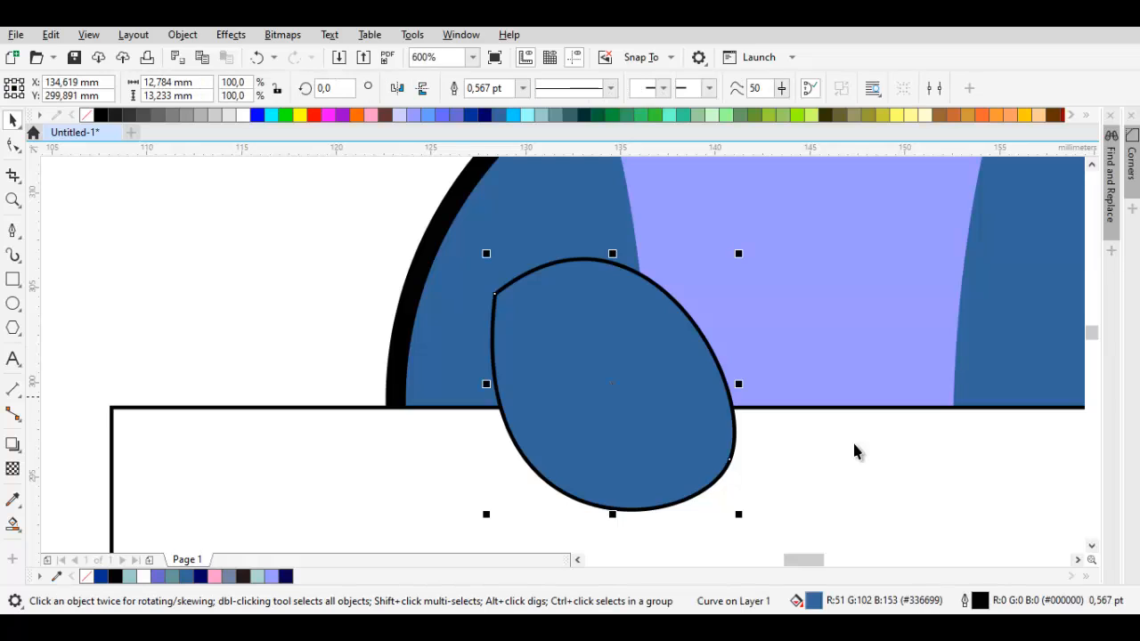
Reshape the paw by pulling its lower-right node outward and adjusting the curve of its upper edge.
key(F10)
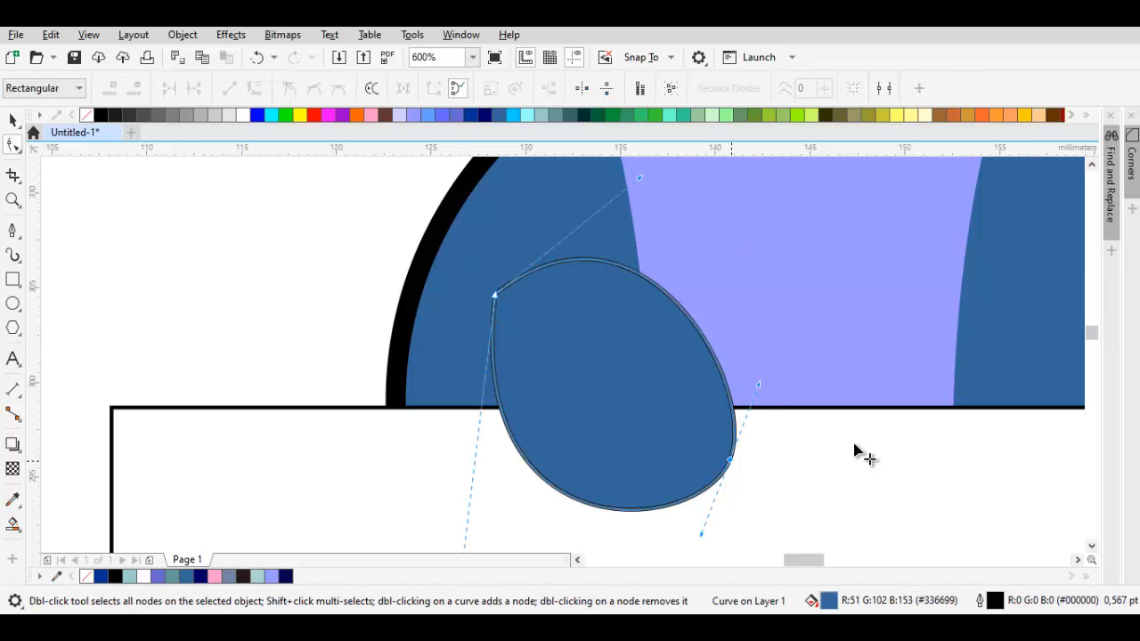
drag(730, 460, 768, 447)
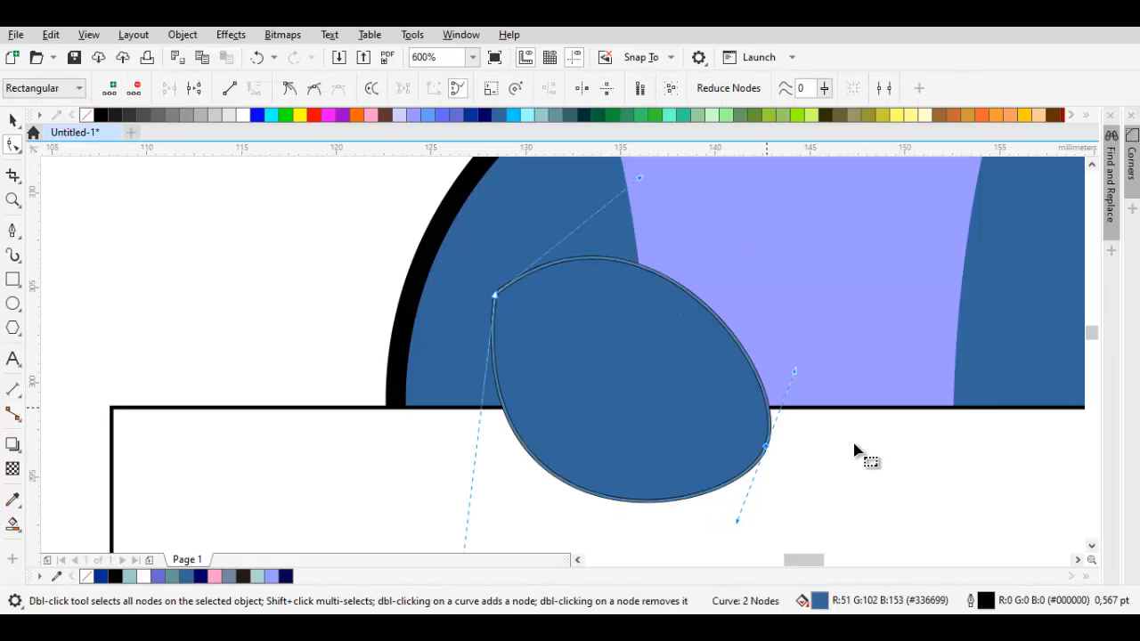
drag(654, 180, 669, 198)
drag(558, 378, 596, 333)
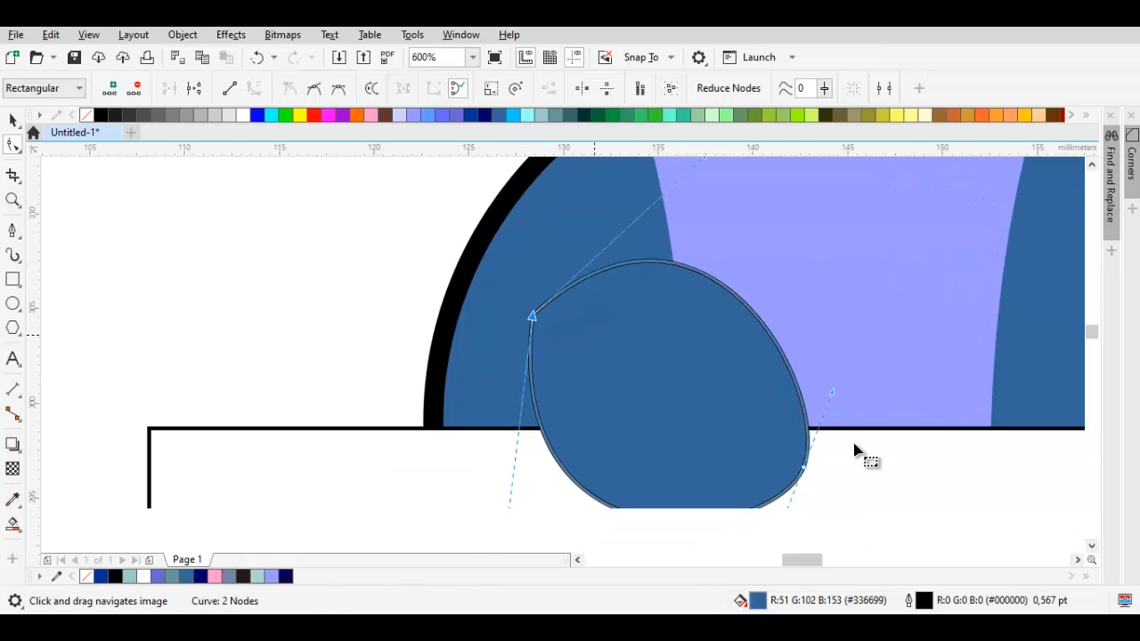
key(space)
drag(517, 387, 579, 339)
scroll(578, 339, down, 1)
key(Escape)
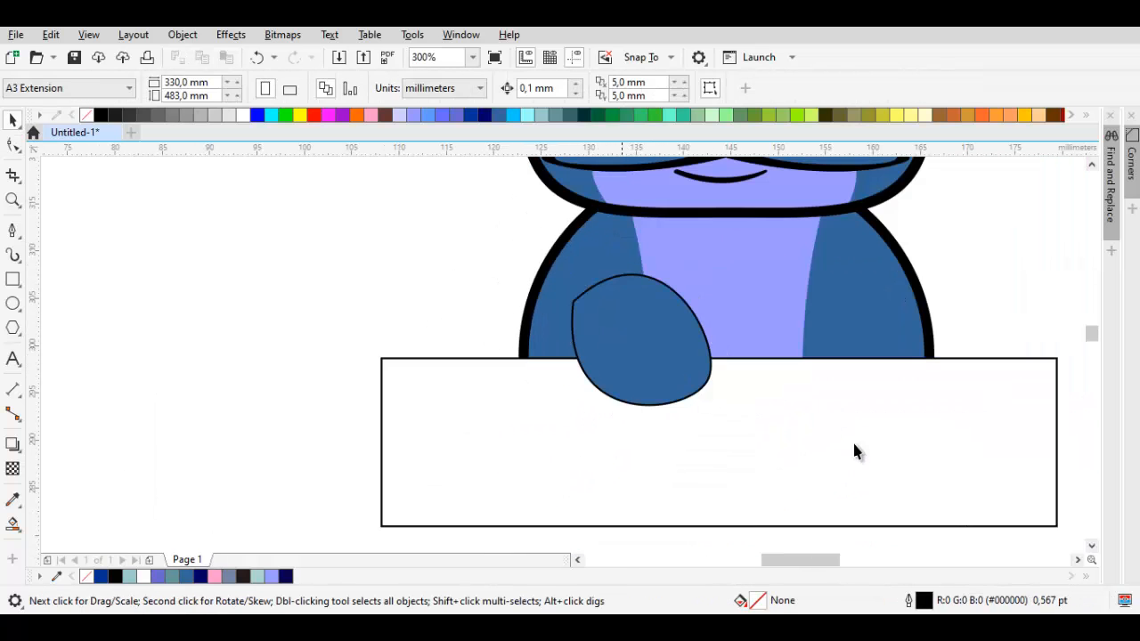
Enlarge the paw shape proportionally to about 15.13 by 14.23 mm.
click(578, 339)
scroll(578, 339, up, 1)
click(855, 452)
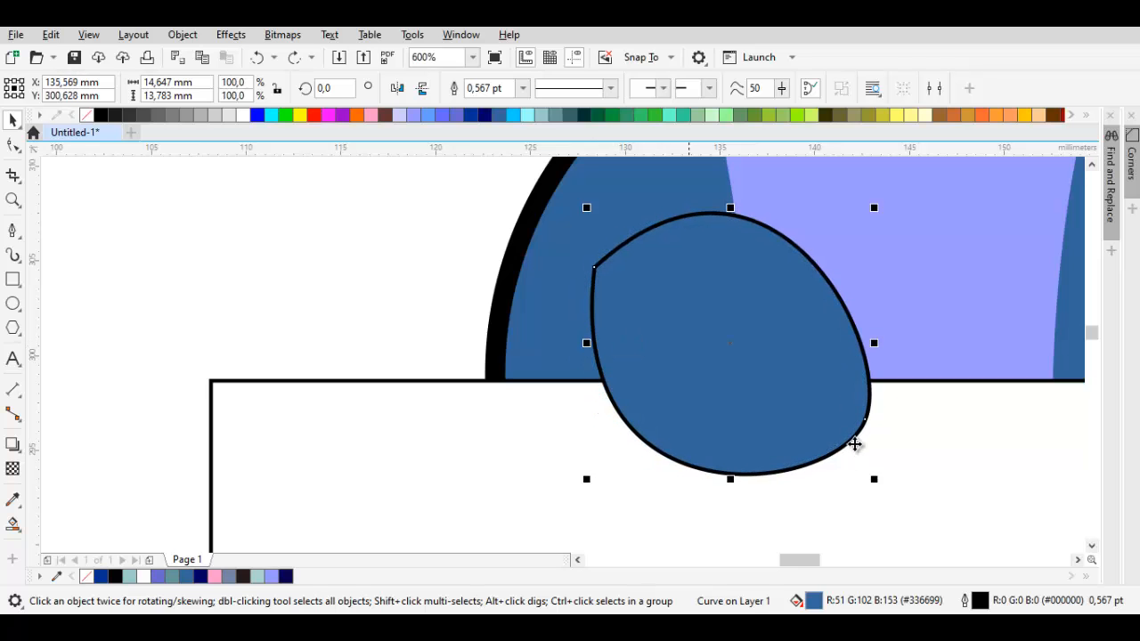
drag(855, 444, 849, 524)
drag(582, 289, 571, 278)
Set the paw's outline width to 3.0 pt and convert the outline to an object.
click(855, 445)
click(853, 451)
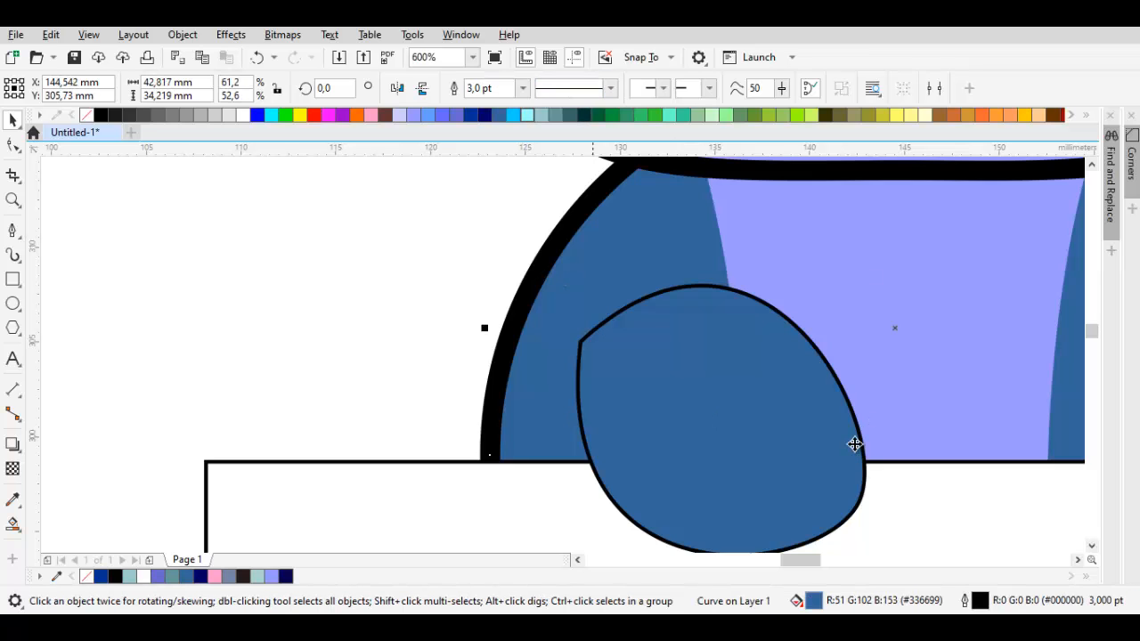
click(522, 88)
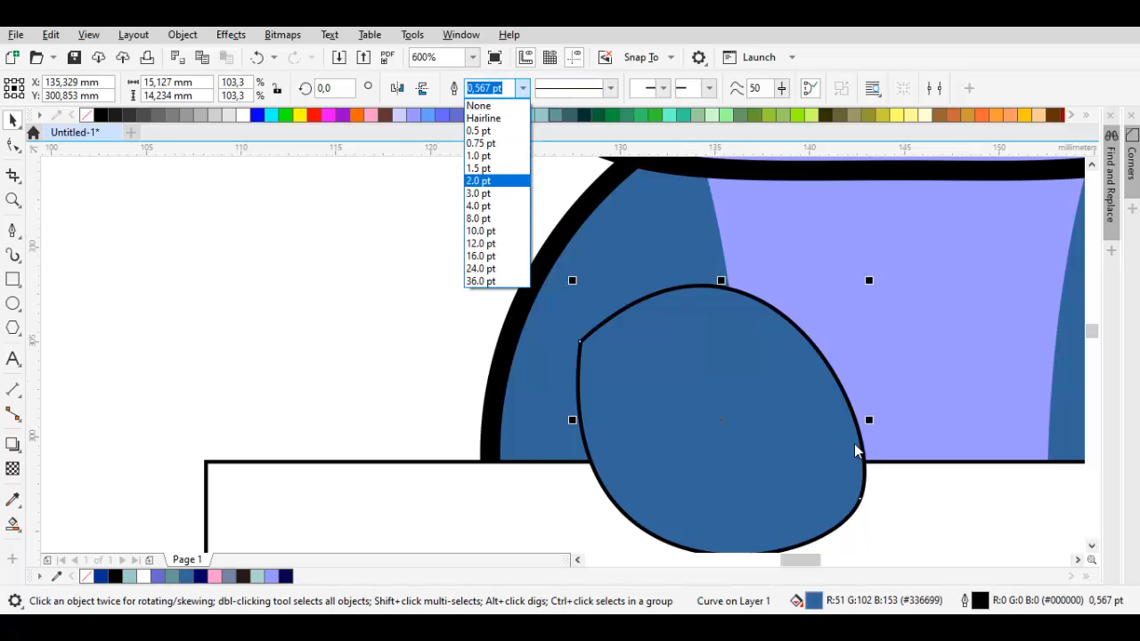
click(499, 193)
key(ctrl+shift+q)
drag(742, 399, 738, 330)
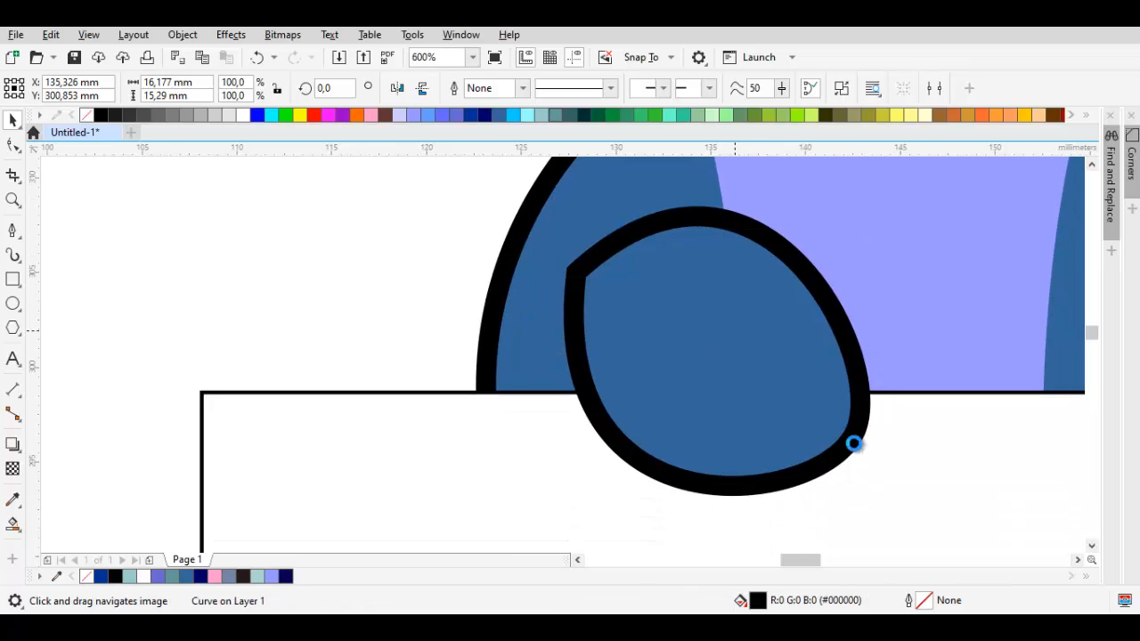
Start a pen shape with a curve about 10.8 mm wide crossing the paw outline's upper-left corner.
key(Escape)
key(p)
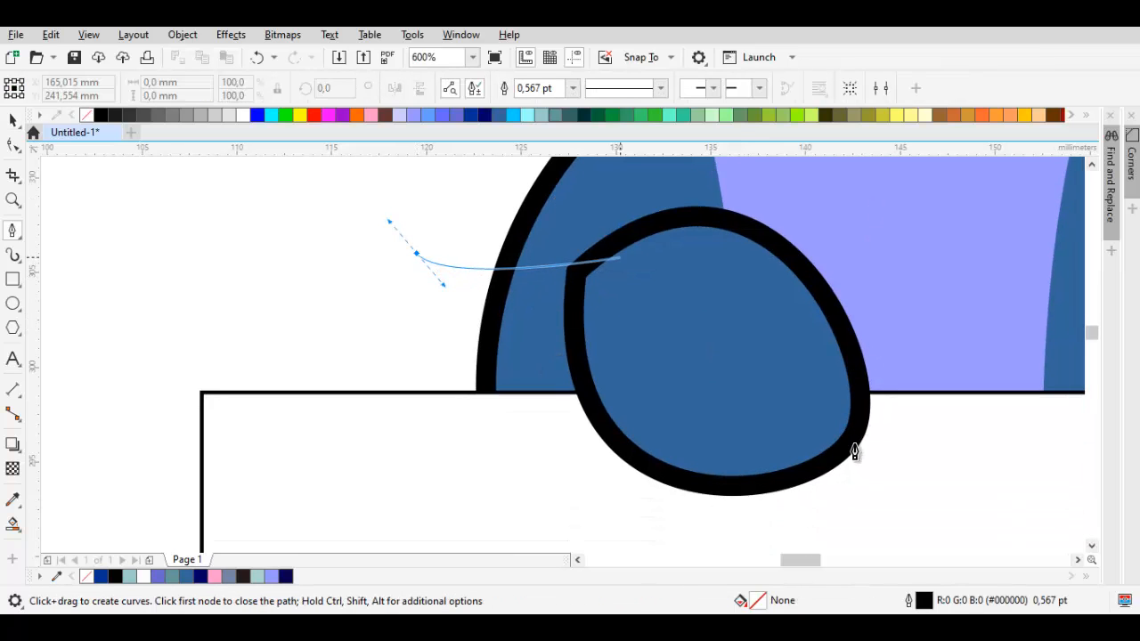
click(621, 250)
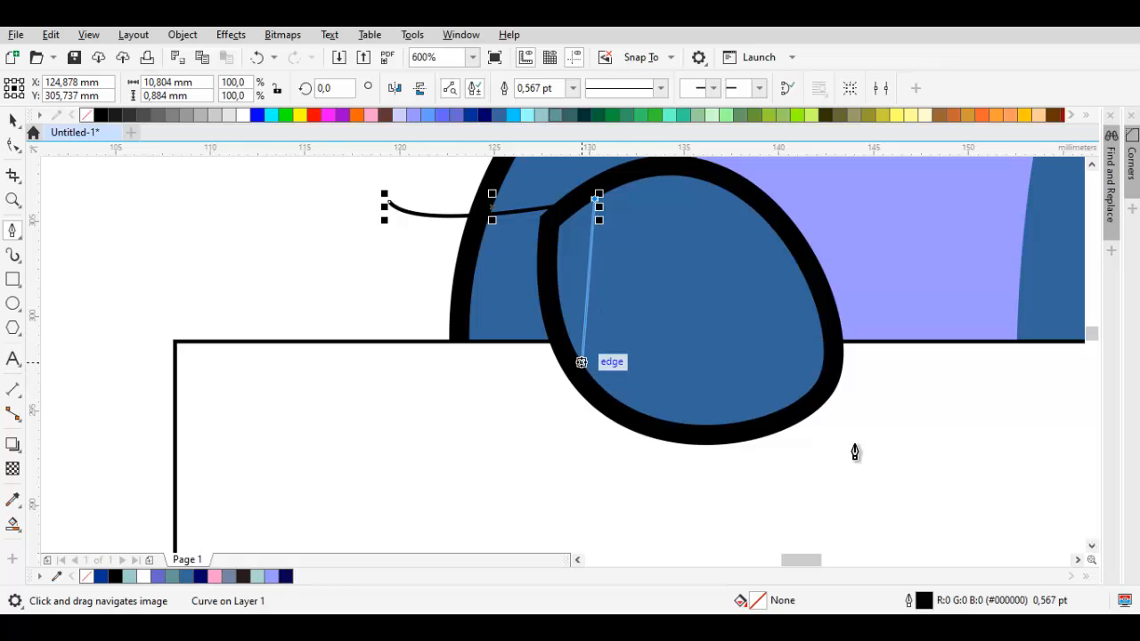
Try to close the pen shape below the paw's left edge and trim the black paw outline with it.
drag(580, 360, 520, 328)
click(401, 301)
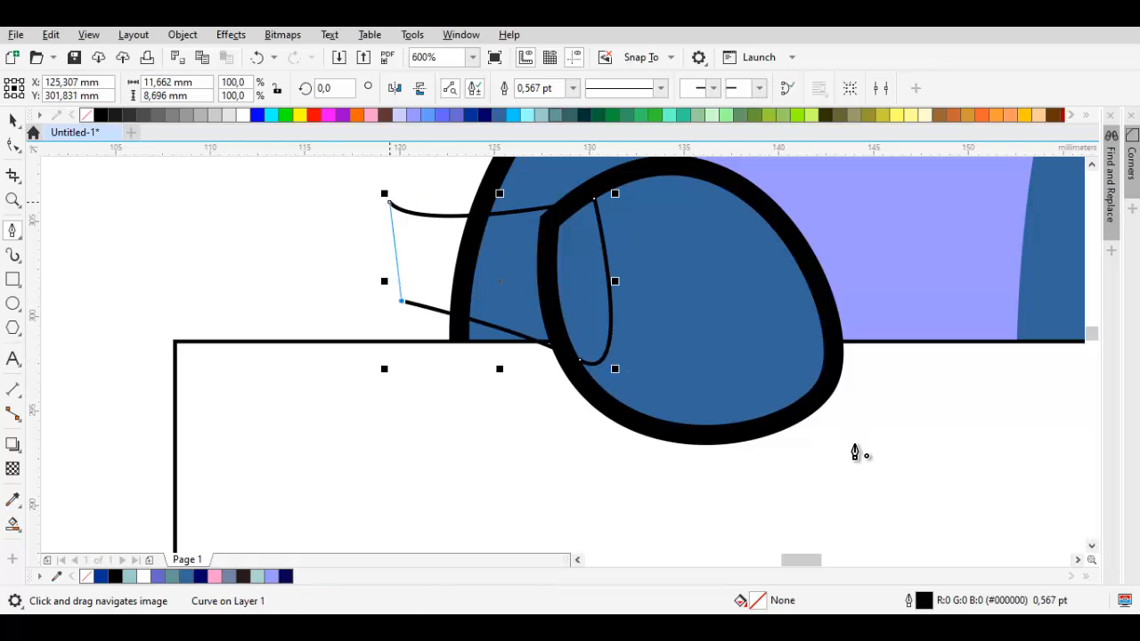
key(space)
click(610, 88)
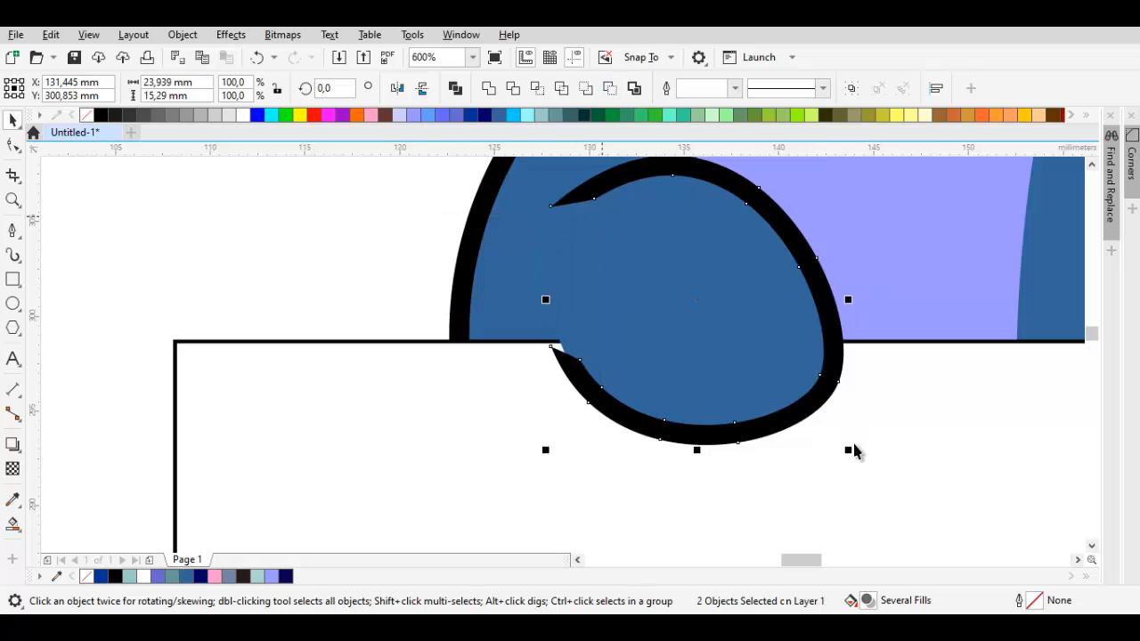
Undo the outline trim and the pen shape's last segments, back to its first curve.
scroll(855, 444, up, 1)
key(ctrl+z)
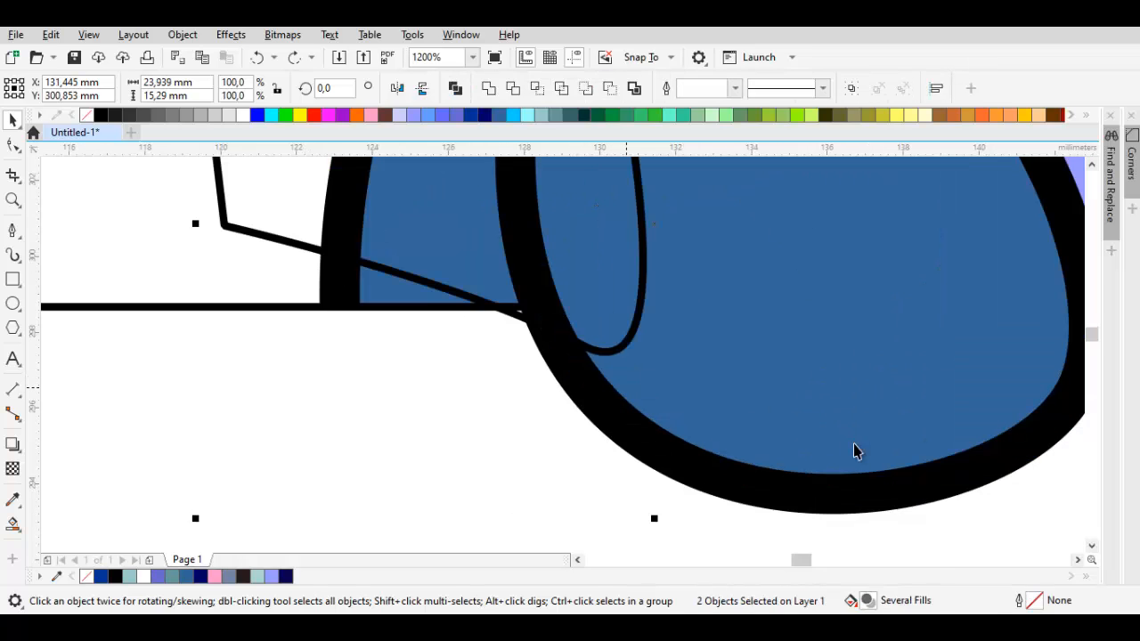
key(ctrl+z)
scroll(855, 446, down, 1)
key(space)
key(ctrl+z)
key(ctrl+z)
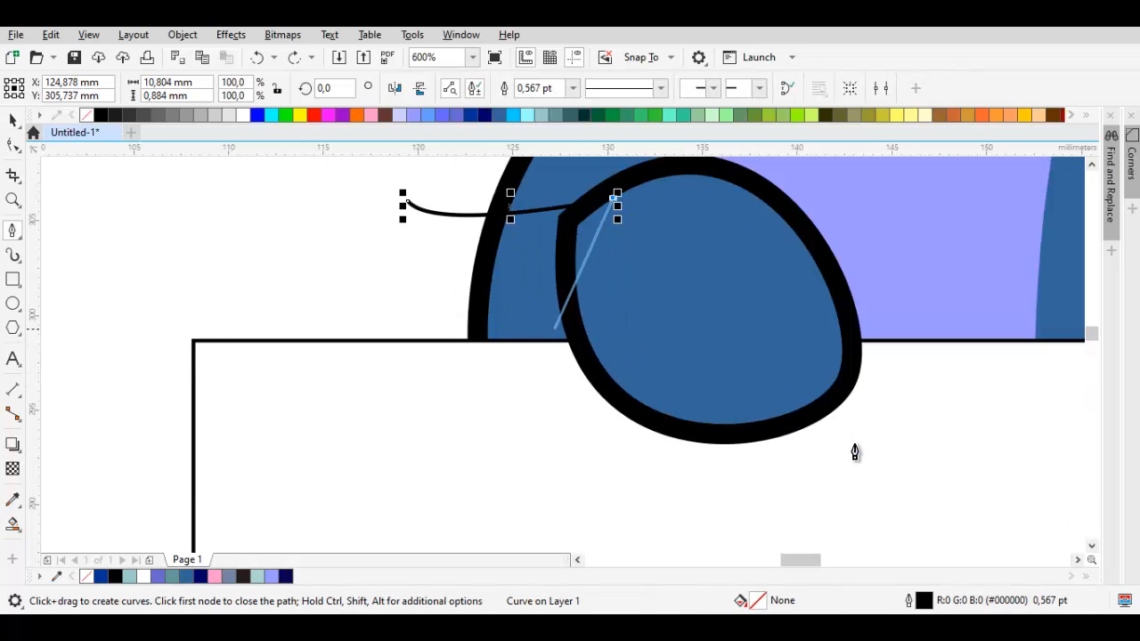
Close the cutting shape at about 11.4 by 7.03 mm and trim the left part of the black paw outline with it.
drag(564, 329, 658, 356)
click(408, 201)
key(space)
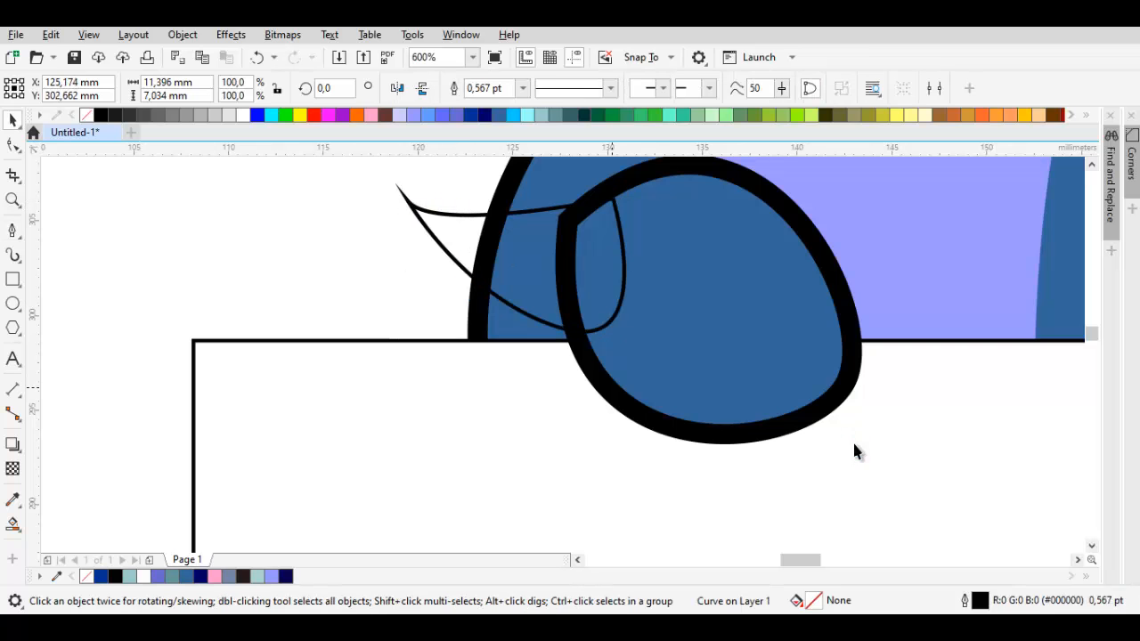
shift+click(685, 294)
click(609, 88)
click(855, 445)
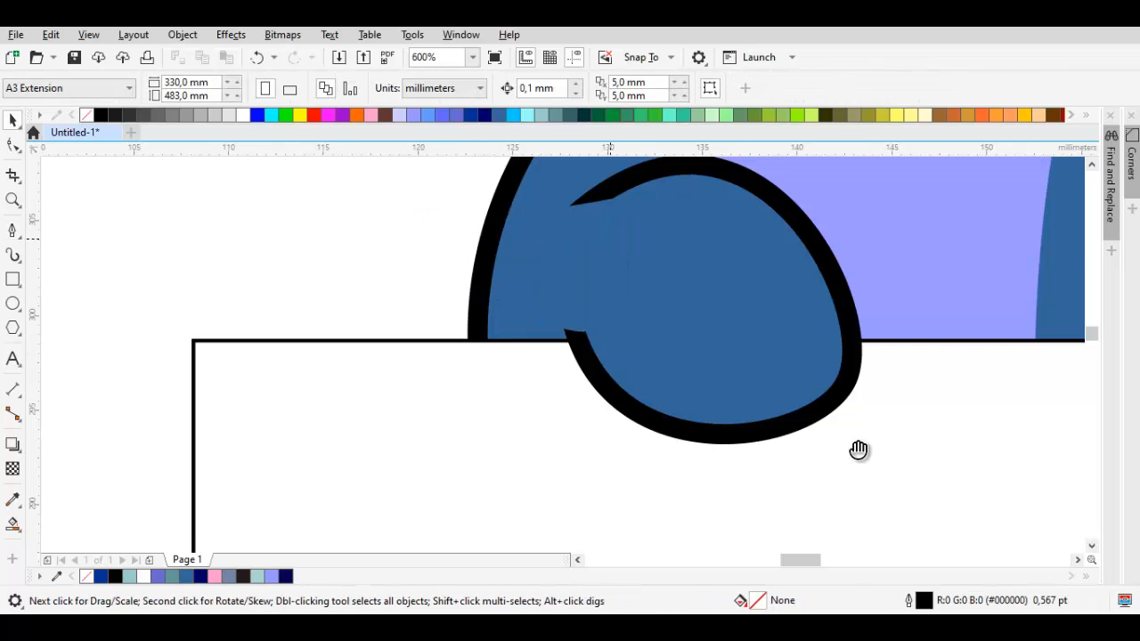
Delete the inner corner node at the upper cut end of the paw outline to taper its tip.
drag(858, 451, 859, 550)
key(F10)
click(854, 445)
drag(599, 283, 632, 325)
scroll(603, 252, up, 1)
key(ctrl+z)
drag(577, 294, 644, 375)
key(Delete)
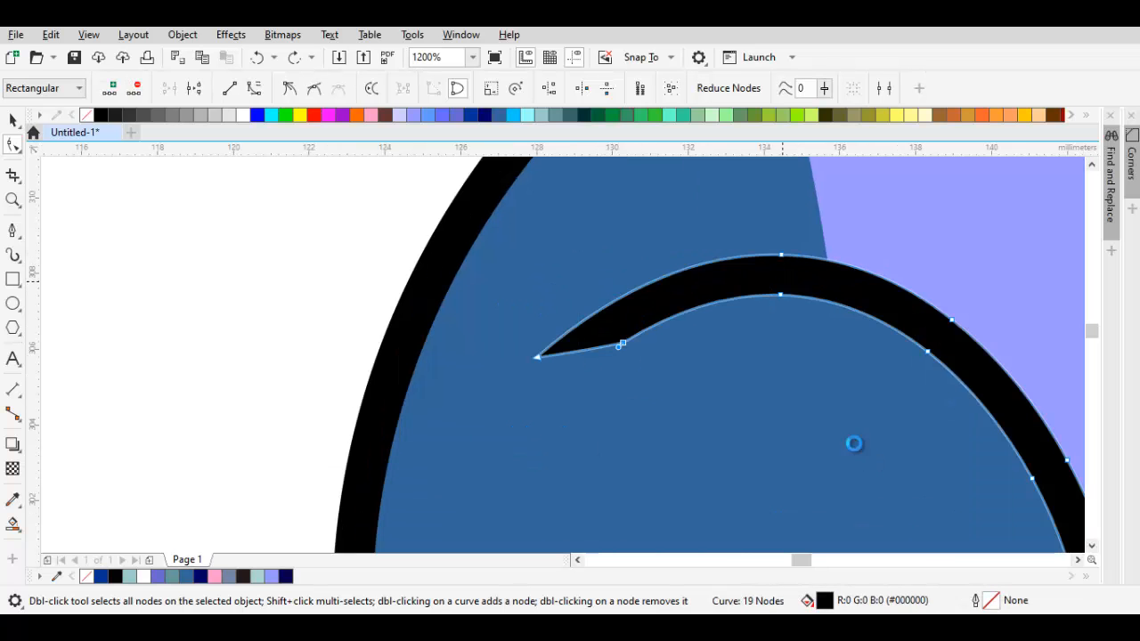
Delete the inner corner node at the lower cut end of the paw outline to taper it.
scroll(855, 450, down, 1)
drag(857, 451, 804, 409)
key(space)
key(Escape)
scroll(855, 452, up, 1)
click(853, 450)
key(F10)
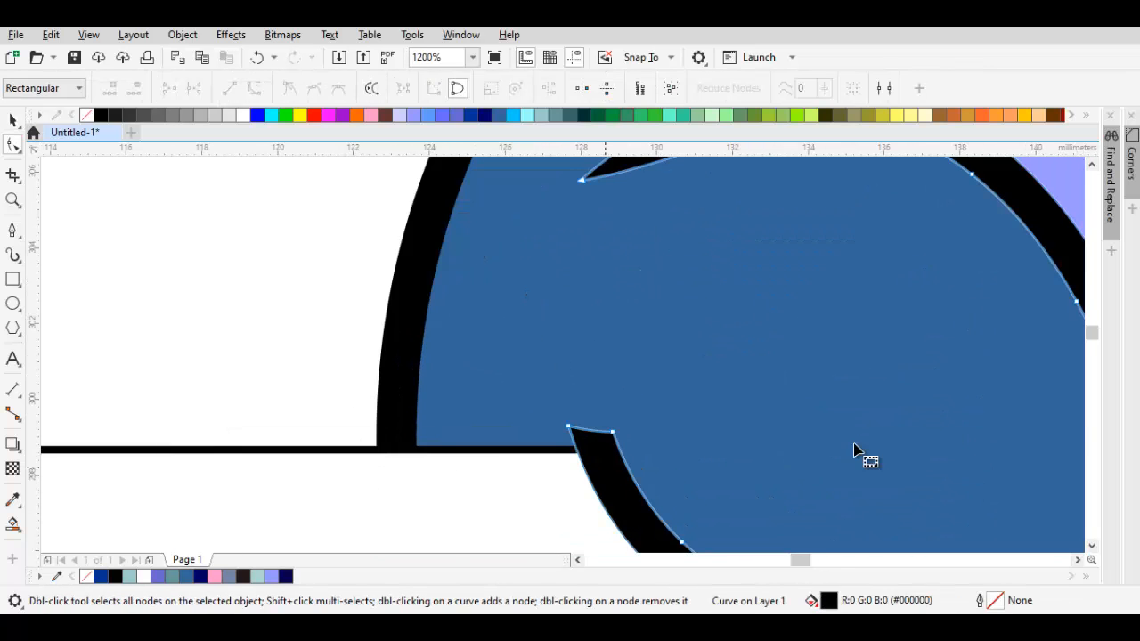
double_click(612, 432)
scroll(855, 451, down, 1)
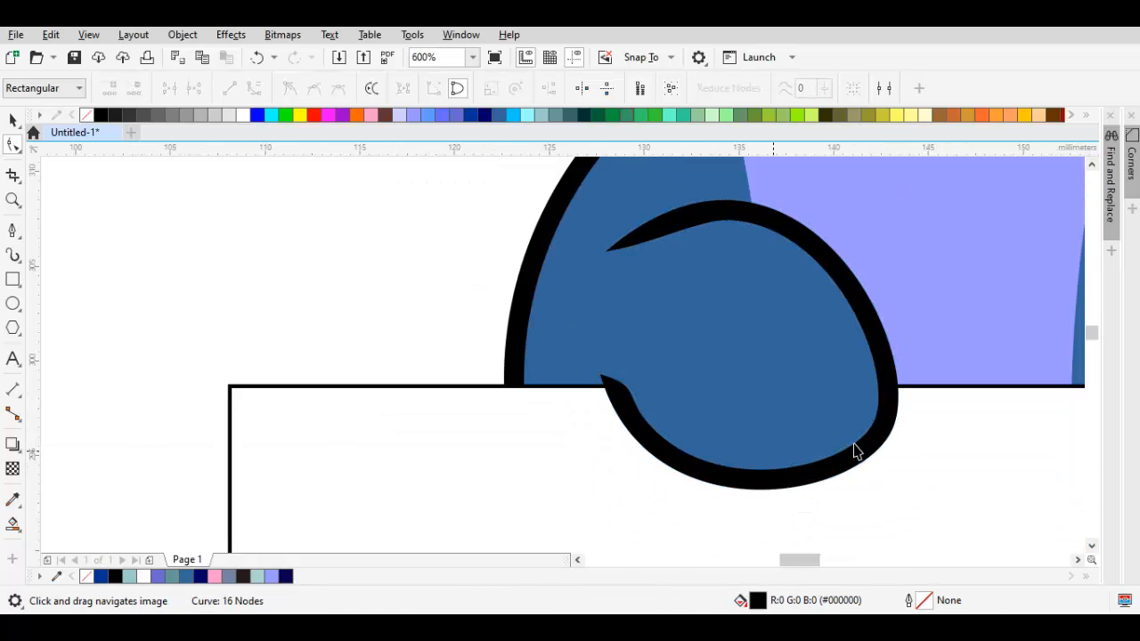
key(space)
key(Escape)
Draw a pointed claw mark about 3.46 by 3.39 mm on the paw's lower-right edge with the Pen tool.
scroll(855, 451, down, 1)
click(853, 450)
scroll(854, 445, up, 1)
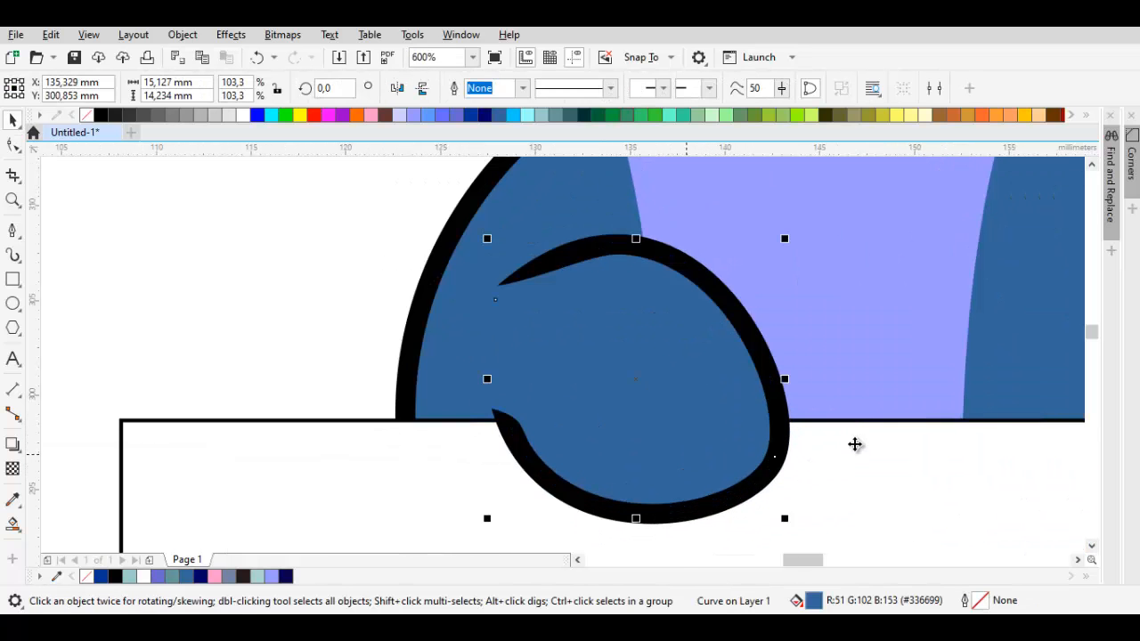
key(p)
drag(854, 445, 865, 429)
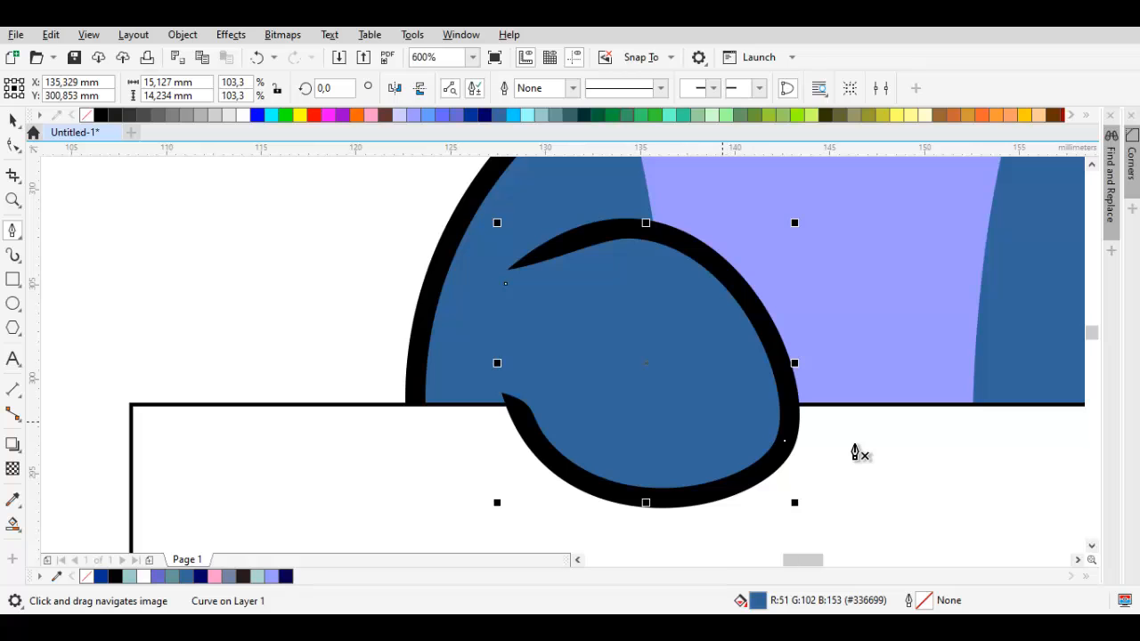
drag(734, 434, 704, 482)
click(672, 498)
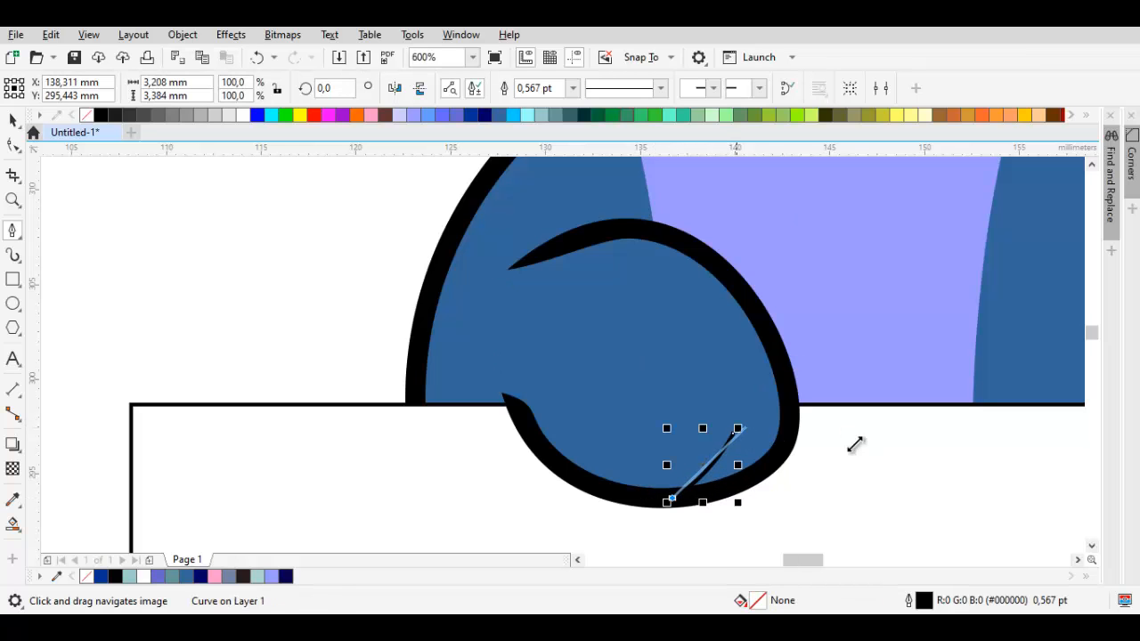
drag(733, 434, 749, 477)
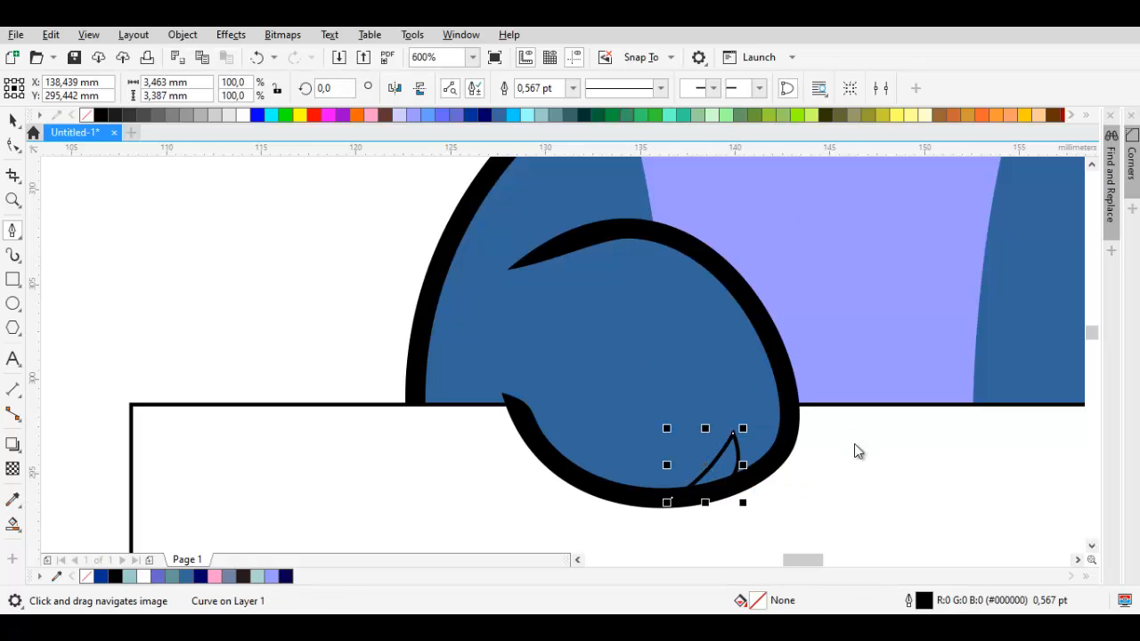
Fill the claw mark solid black and remove its outline.
key(b)
key(n)
scroll(855, 447, up, 2)
key(space)
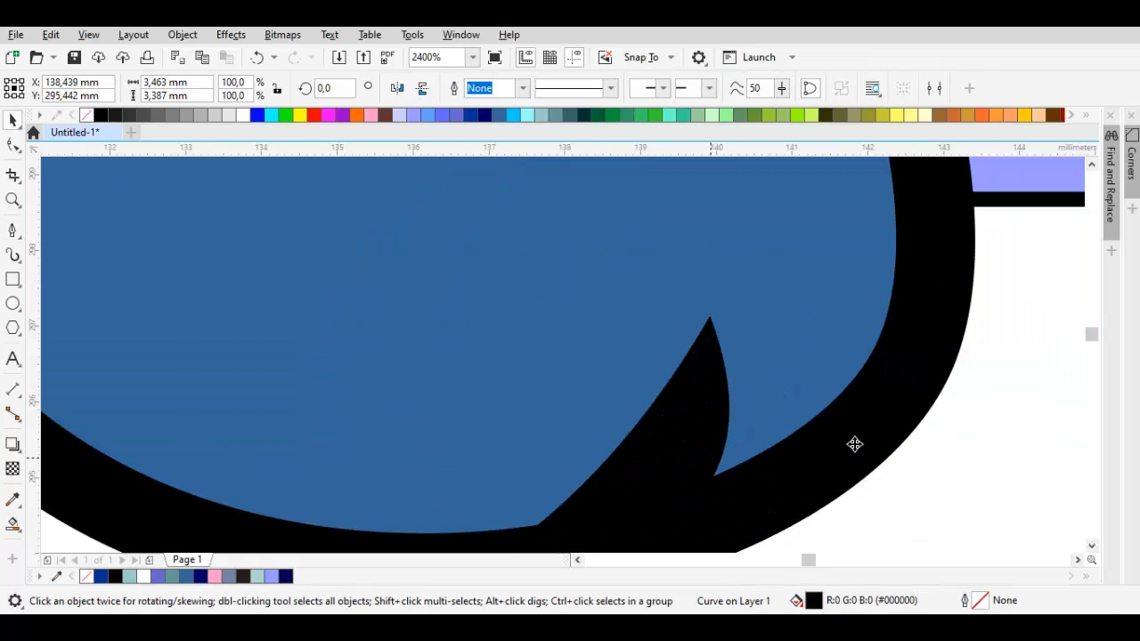
Adjust the curve of the claw mark's right side and scale the mark down to about 2.8 by 3.17 mm.
key(F10)
key(ctrl+a)
scroll(855, 452, down, 1)
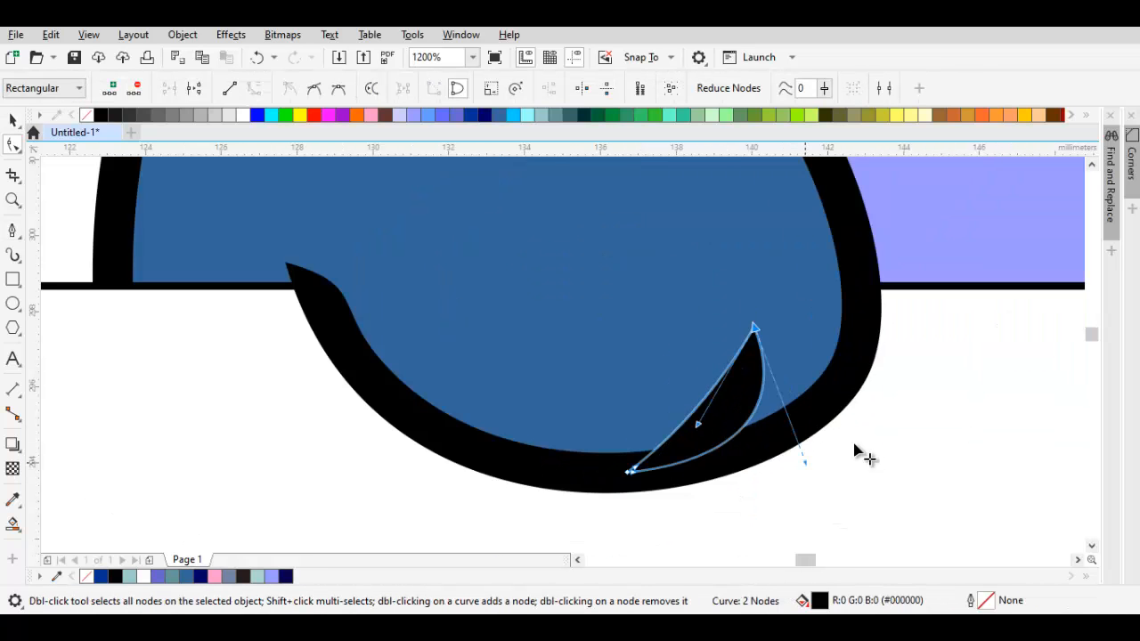
drag(805, 463, 777, 495)
key(space)
drag(761, 321, 737, 348)
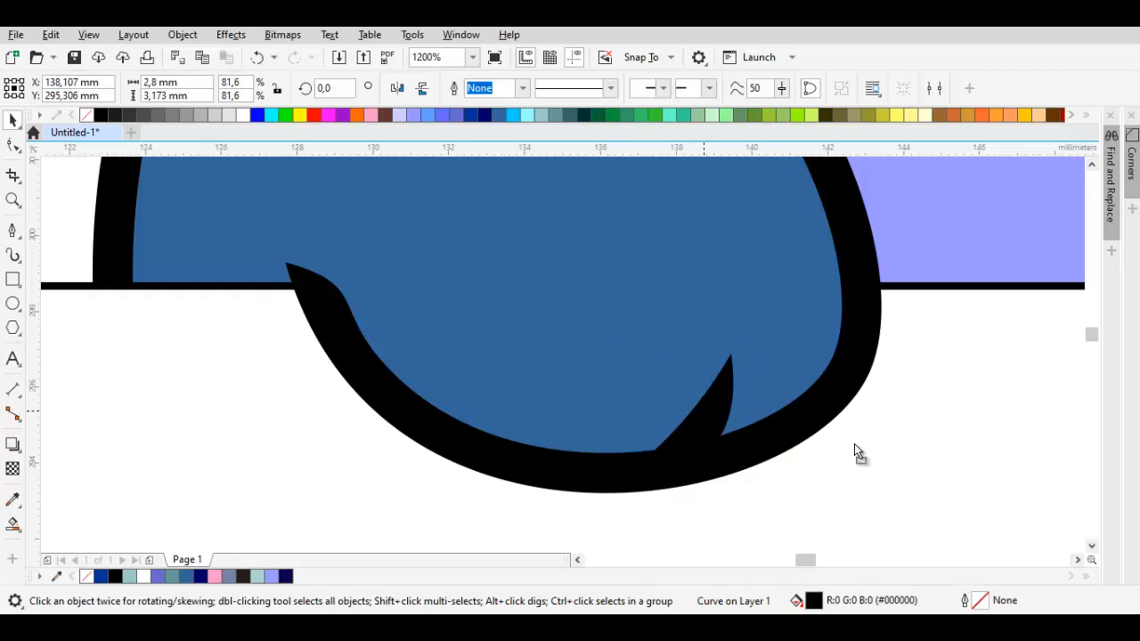
Duplicate the claw mark to the left along the paw's lower edge and shrink the copy.
drag(704, 411, 558, 407)
right_click(558, 408)
drag(593, 344, 559, 405)
Delete the white rectangular panel beneath the character.
scroll(575, 413, down, 2)
click(364, 420)
drag(364, 421, 318, 433)
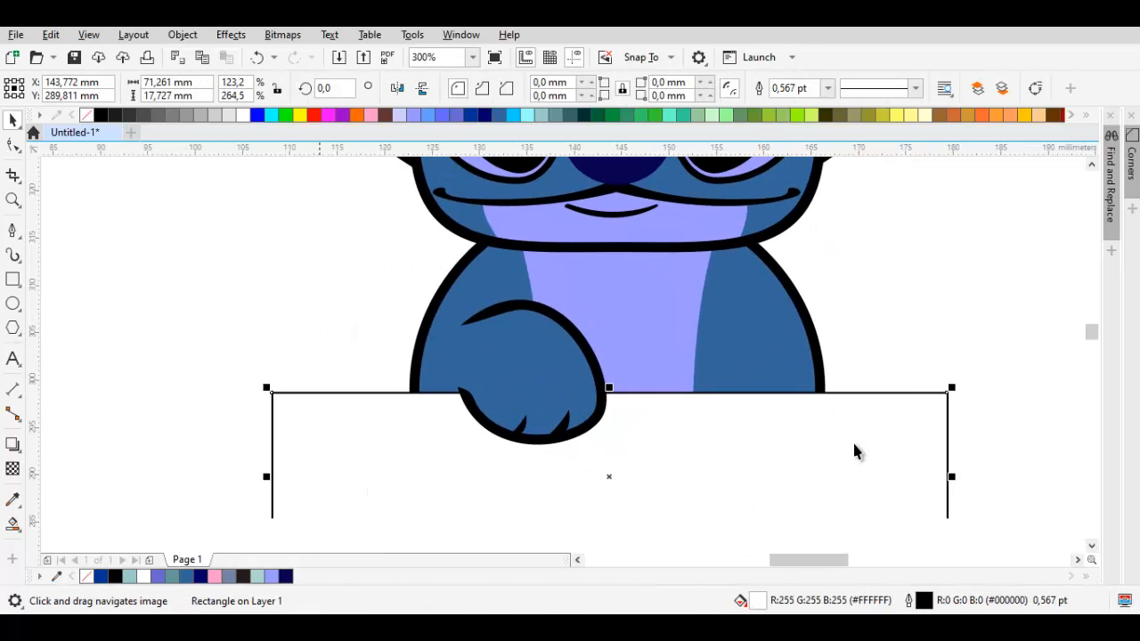
key(Delete)
Select the paw with its outline and claw marks and place a horizontally mirrored copy on the body's right side.
scroll(855, 451, down, 1)
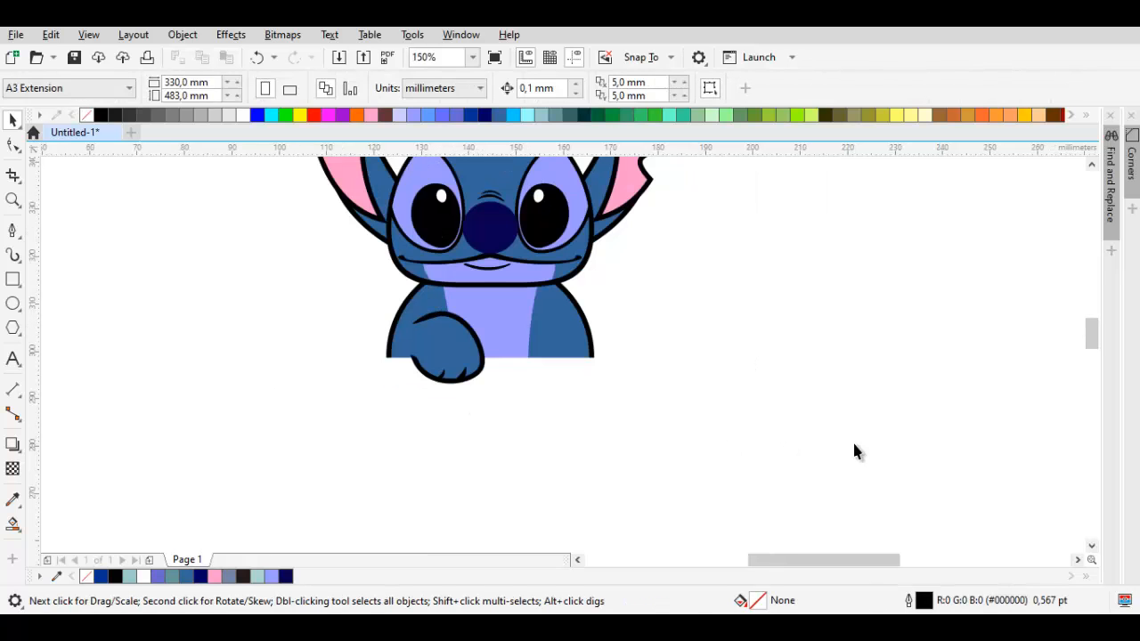
drag(510, 419, 515, 419)
scroll(460, 326, up, 1)
drag(515, 366, 586, 363)
right_click(409, 364)
click(596, 374)
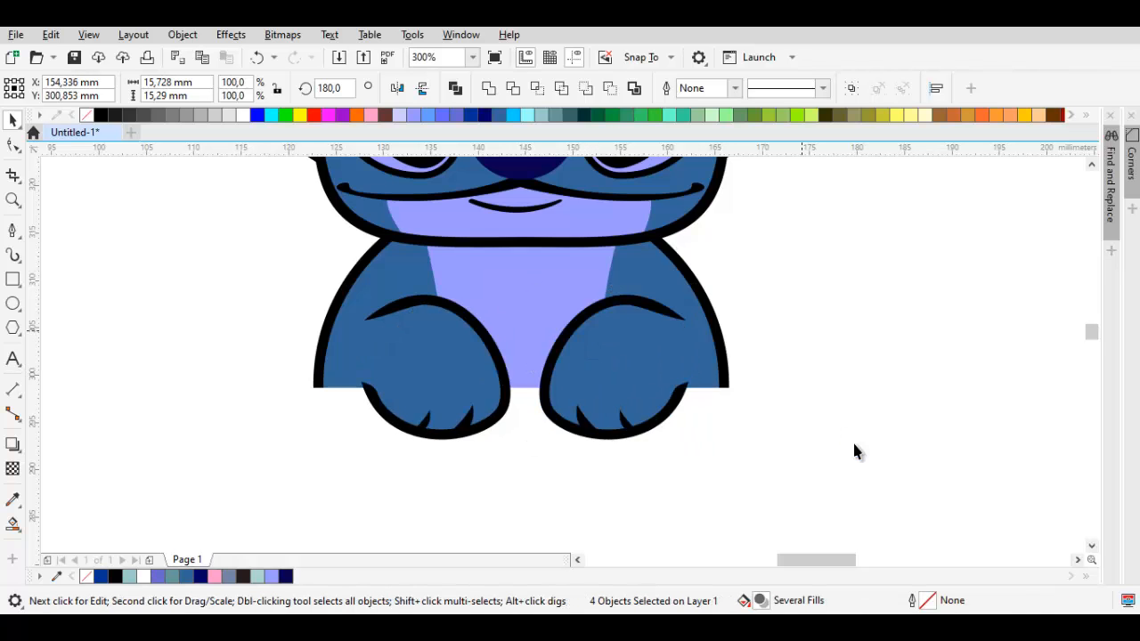
scroll(802, 330, down, 1)
scroll(577, 356, up, 2)
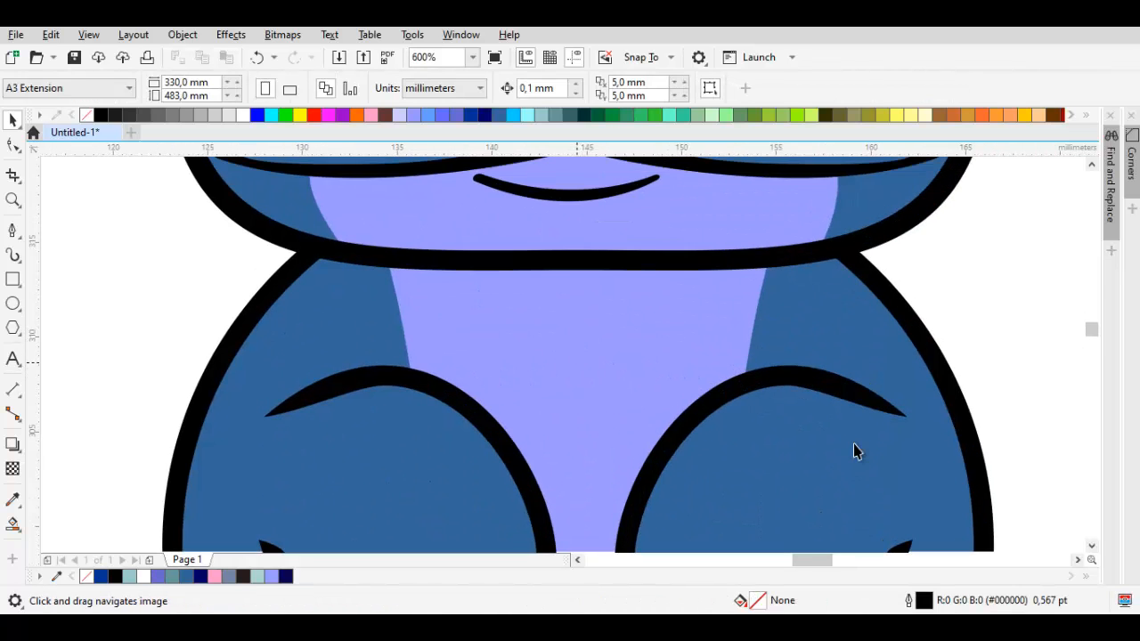
scroll(536, 346, up, 1)
key(space)
drag(578, 249, 495, 265)
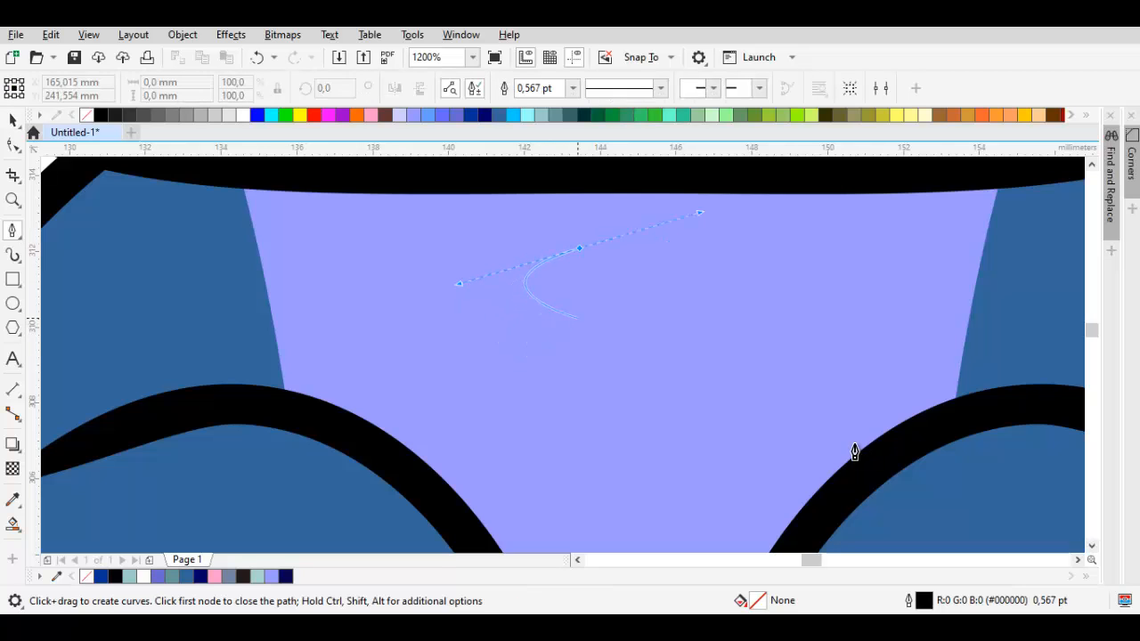
drag(573, 331, 647, 302)
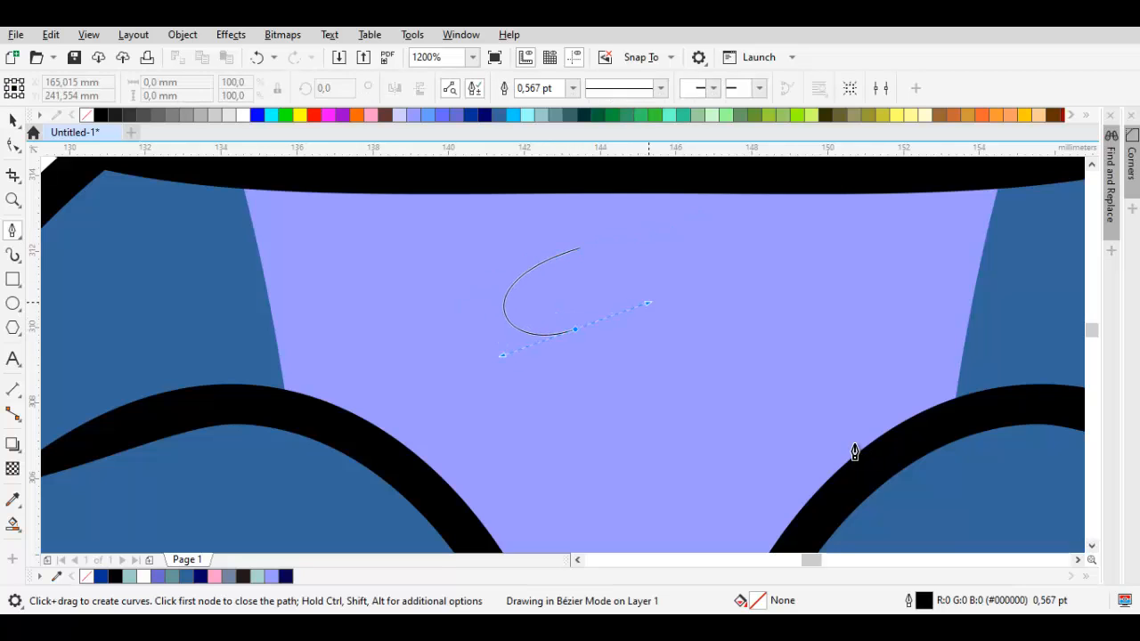
key(ctrl+z)
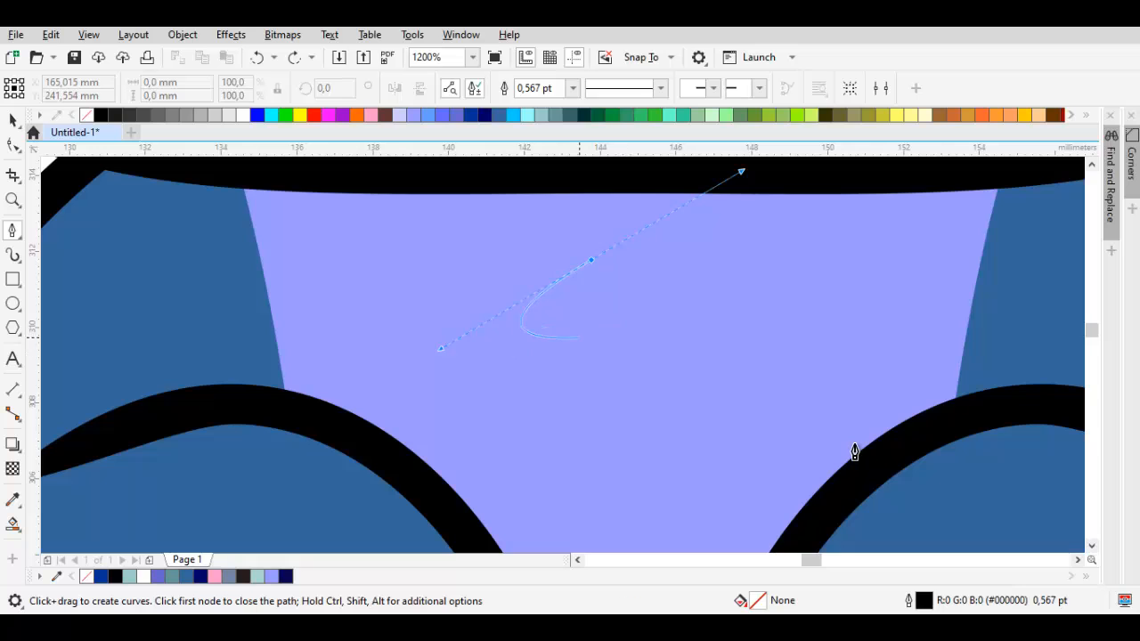
Draw a looping zigzag fur mark about 3.45 by 5.39 mm on the periwinkle chest with the Pen tool.
click(594, 334)
drag(563, 372, 561, 404)
click(628, 335)
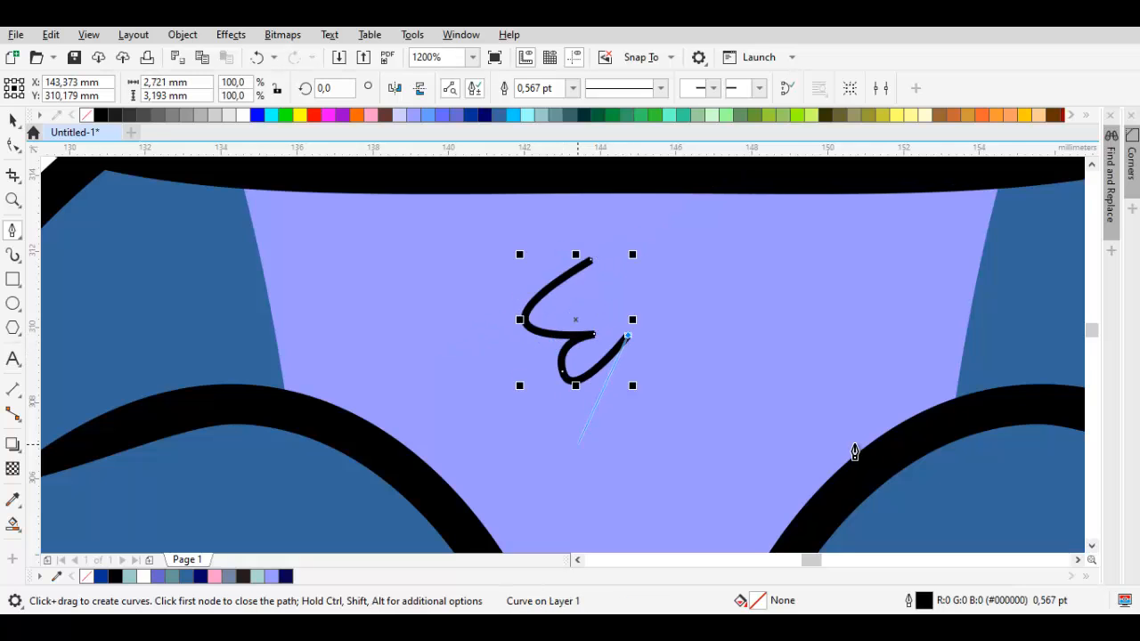
drag(628, 335, 616, 311)
drag(578, 436, 593, 449)
click(644, 347)
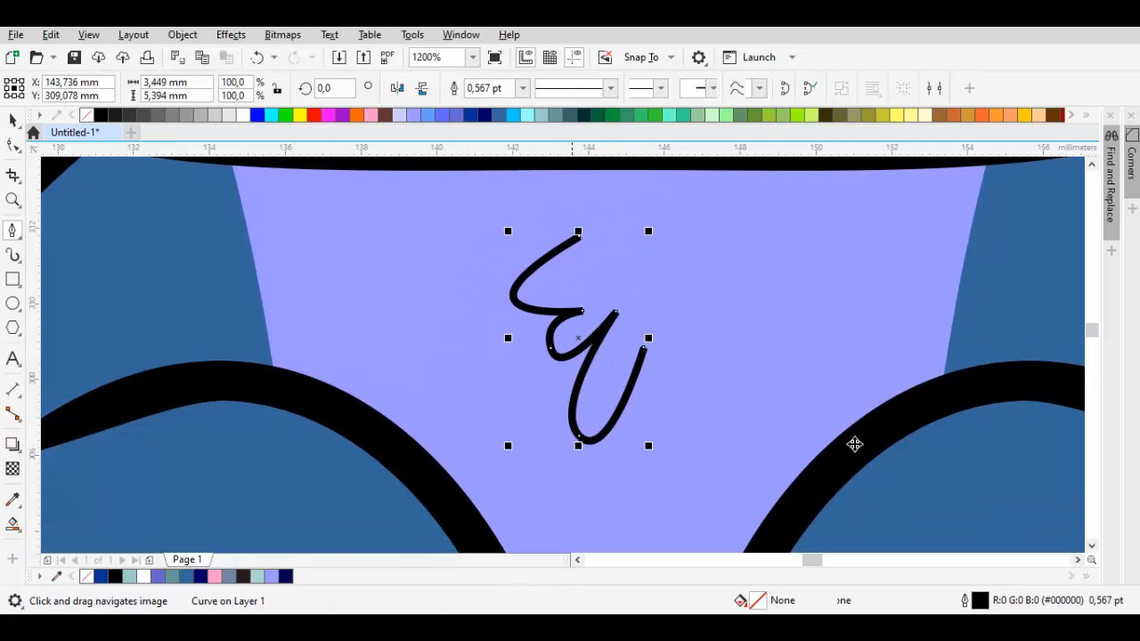
key(space)
Reshape the chest fur mark to about 3.38 by 4.64 mm by removing its bottom node and moving its two end nodes.
key(F10)
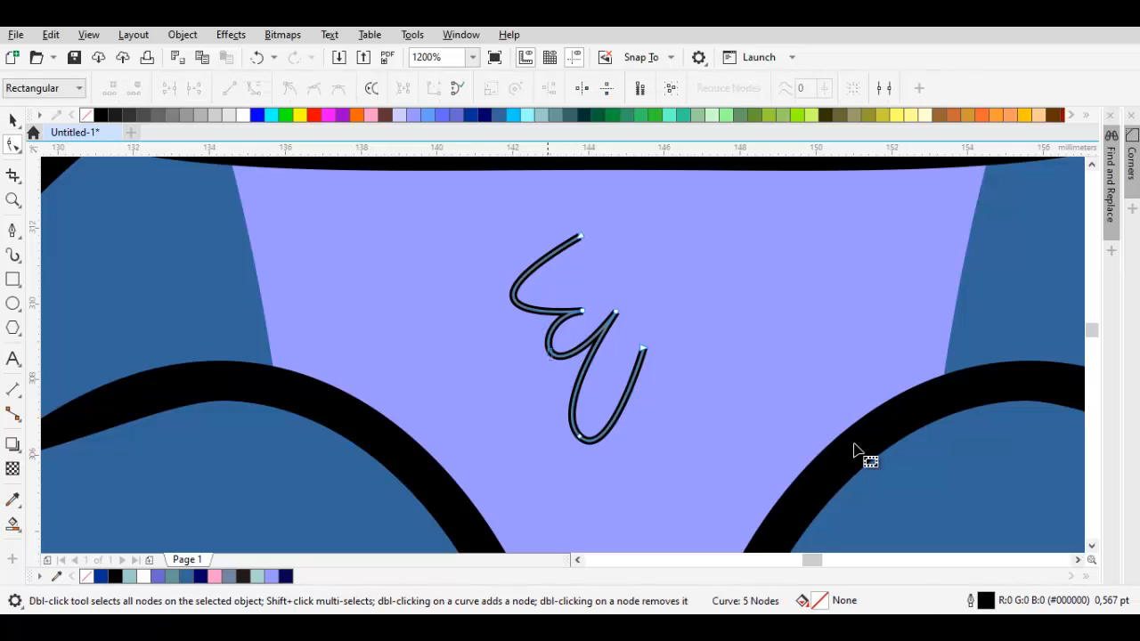
drag(596, 366, 662, 263)
right_click(663, 264)
click(704, 402)
key(space)
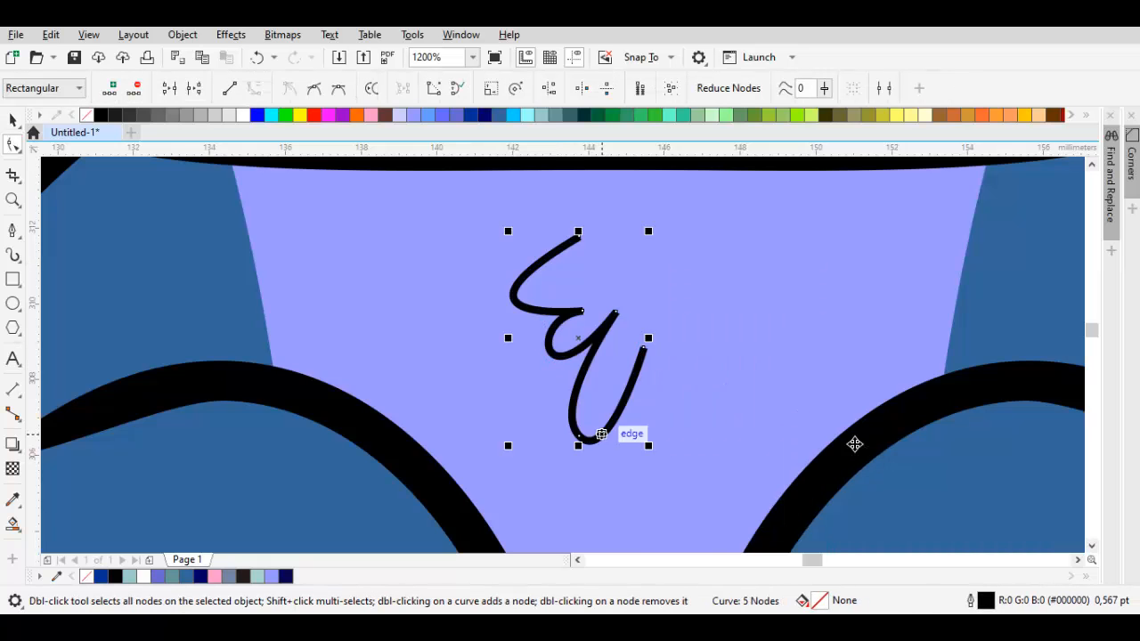
key(space)
click(579, 437)
double_click(579, 436)
drag(643, 349, 643, 327)
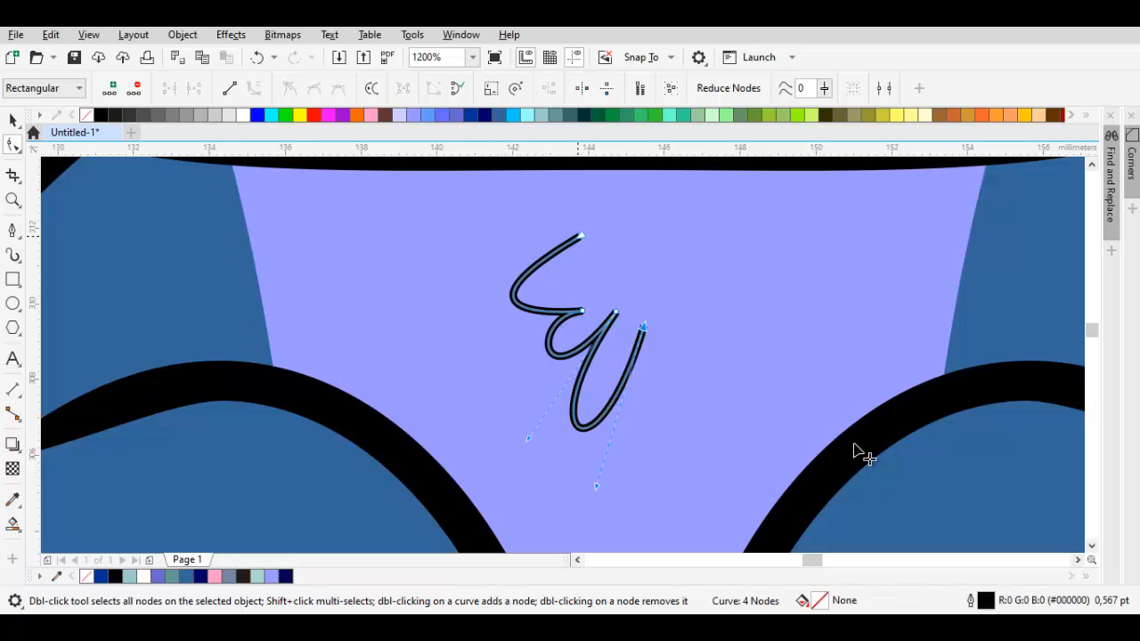
drag(580, 236, 588, 251)
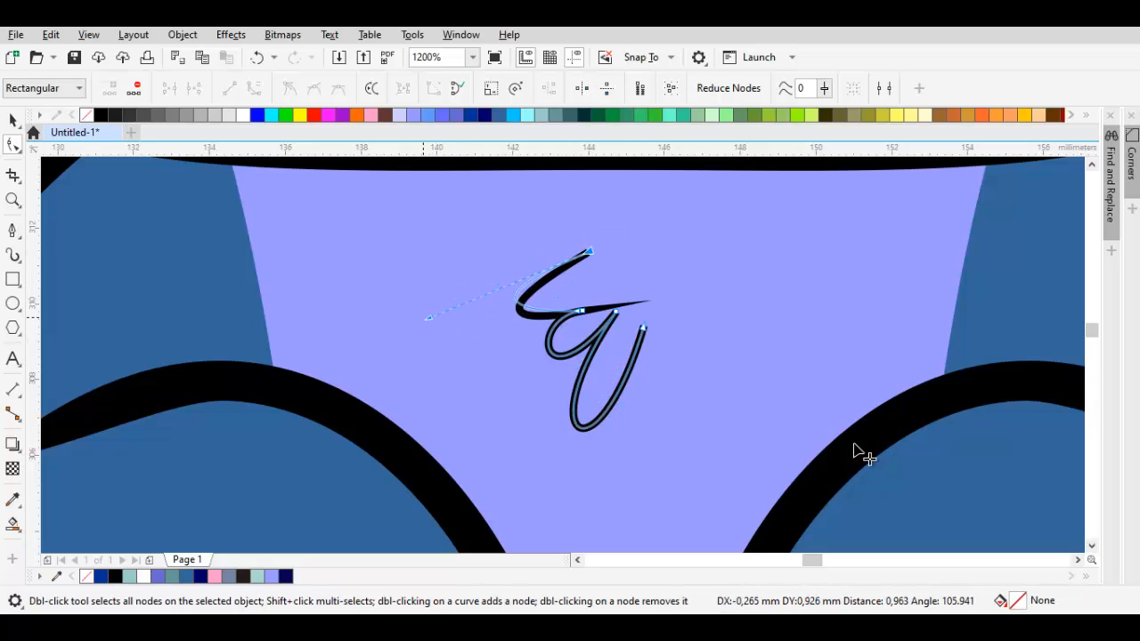
key(space)
Set the chest fur mark's outline width to 1.5 pt and convert the outline to an object.
click(523, 88)
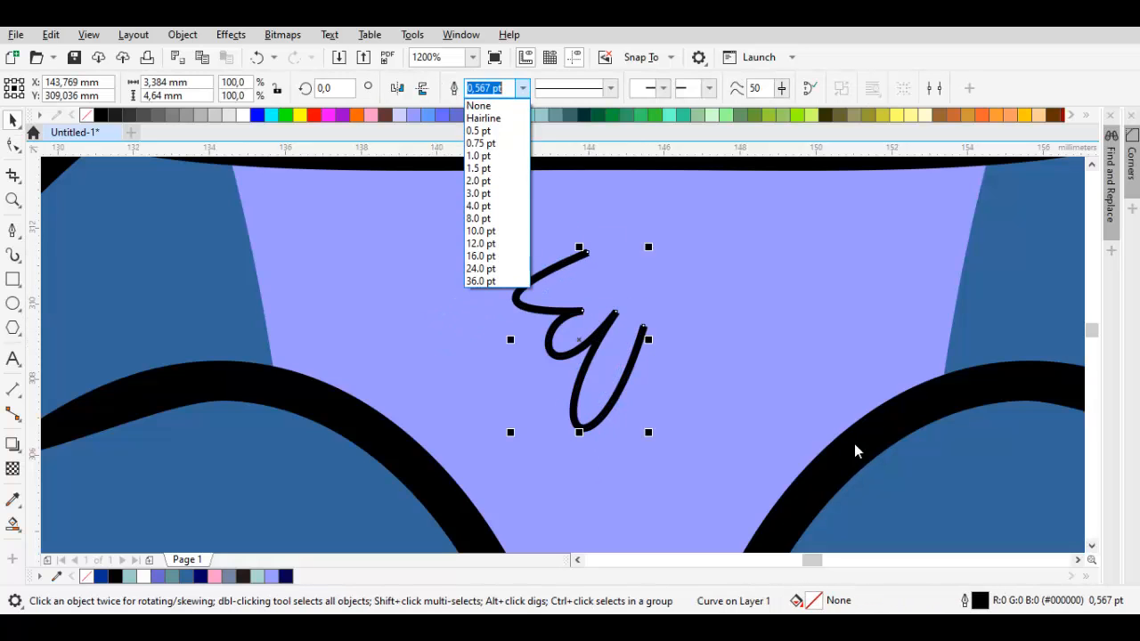
click(513, 168)
scroll(853, 452, down, 4)
scroll(853, 452, up, 4)
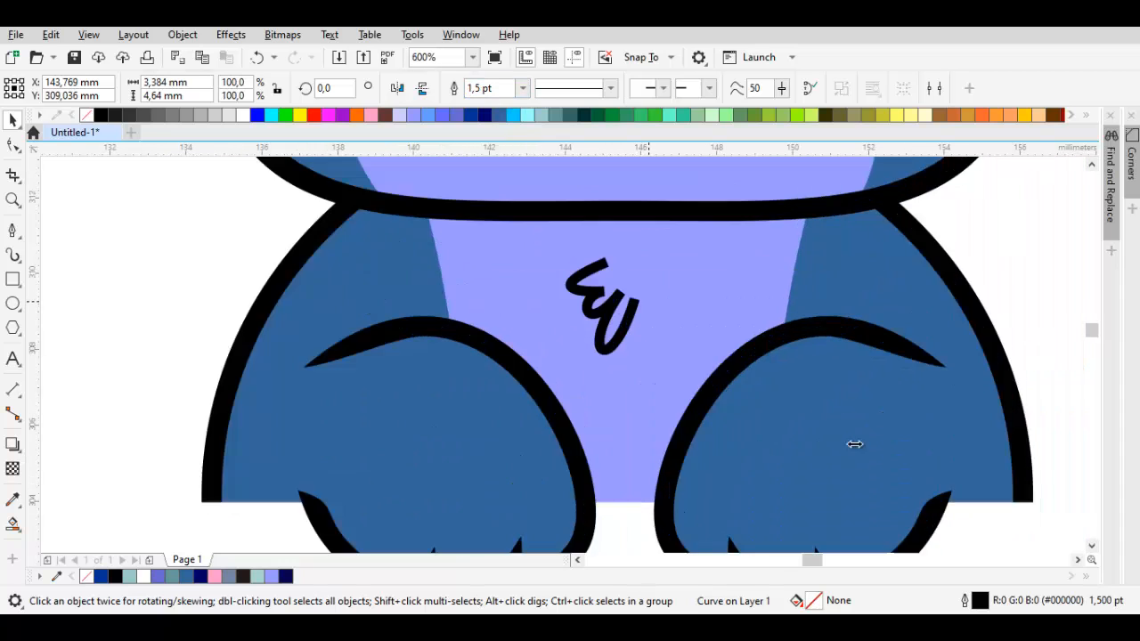
key(ctrl+shift+q)
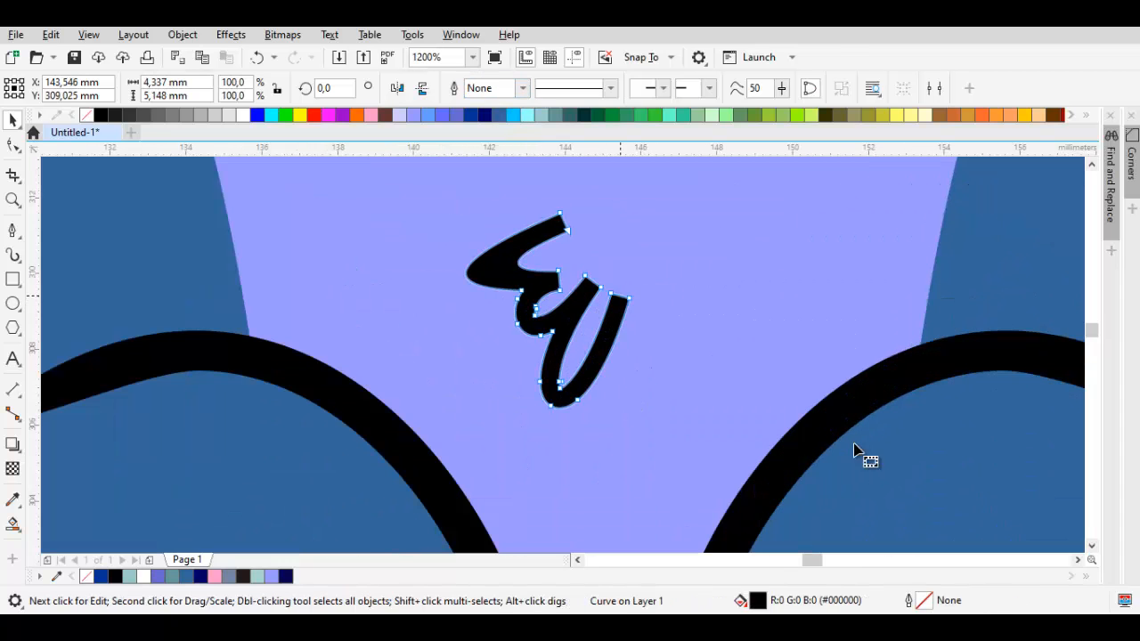
Taper the stroke ends of the chest fur mark by deleting the extra corner nodes at its tips.
key(F10)
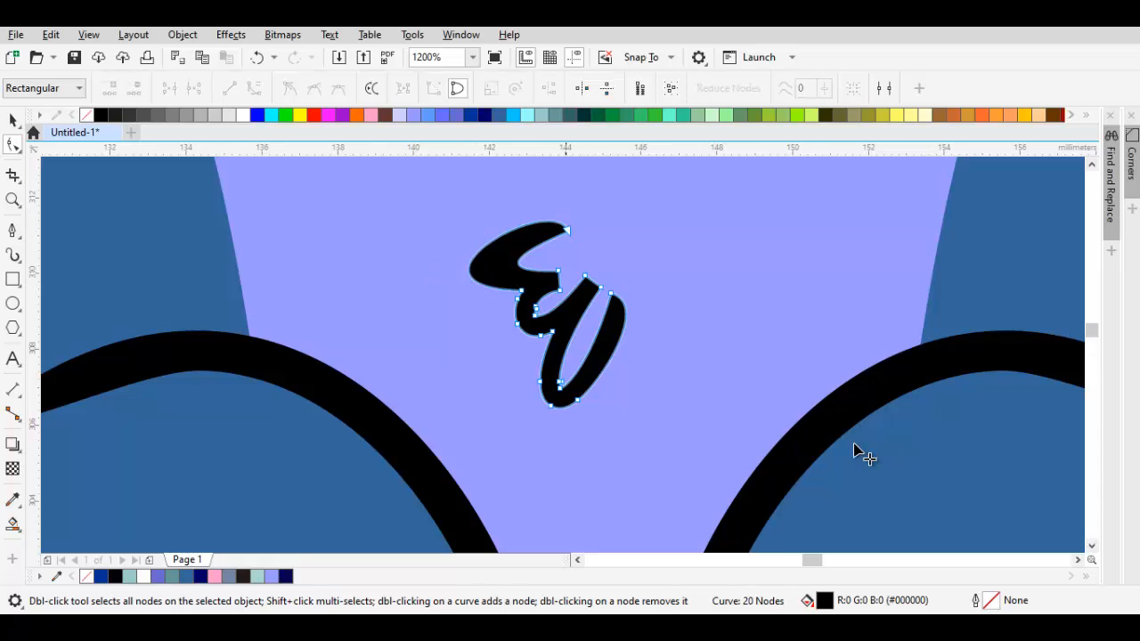
click(567, 231)
scroll(573, 258, up, 1)
click(574, 258)
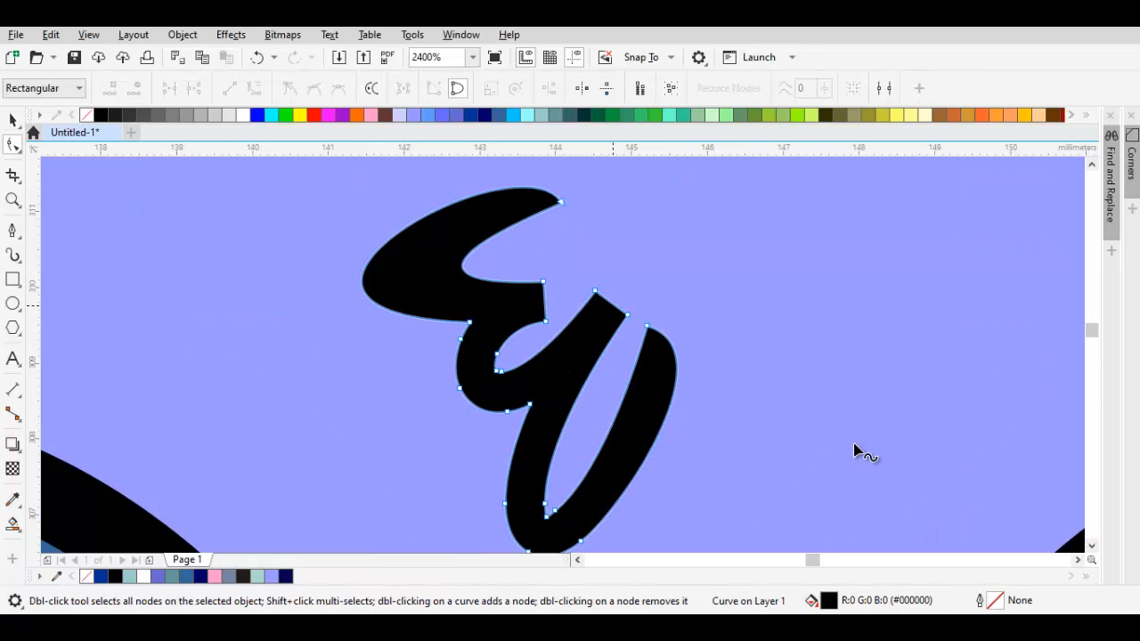
double_click(597, 292)
click(627, 315)
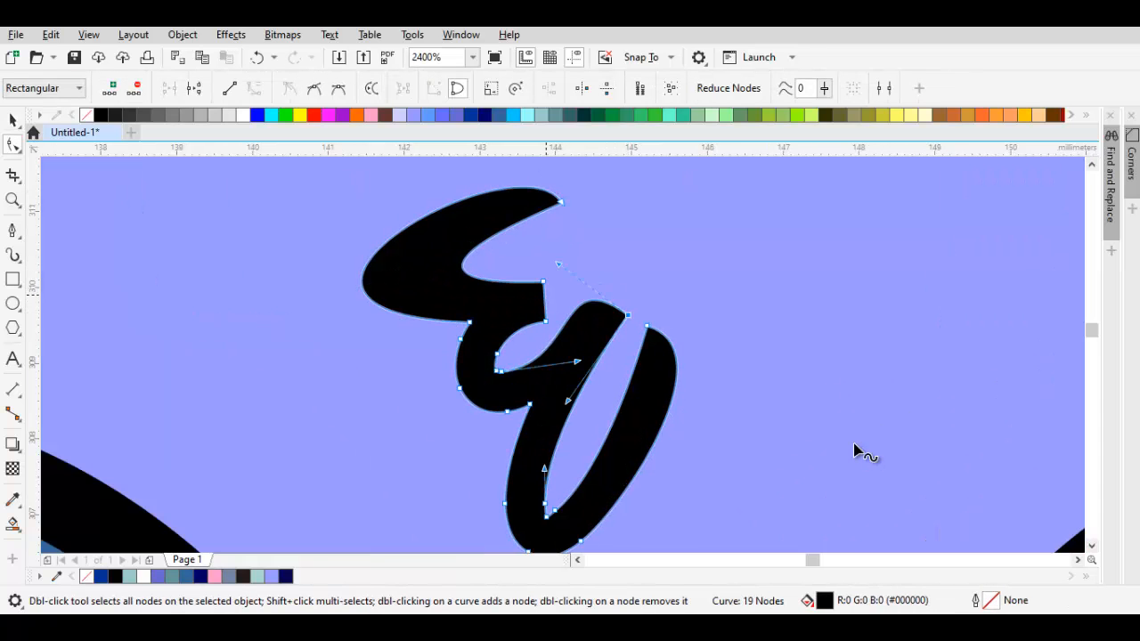
key(Delete)
key(Delete)
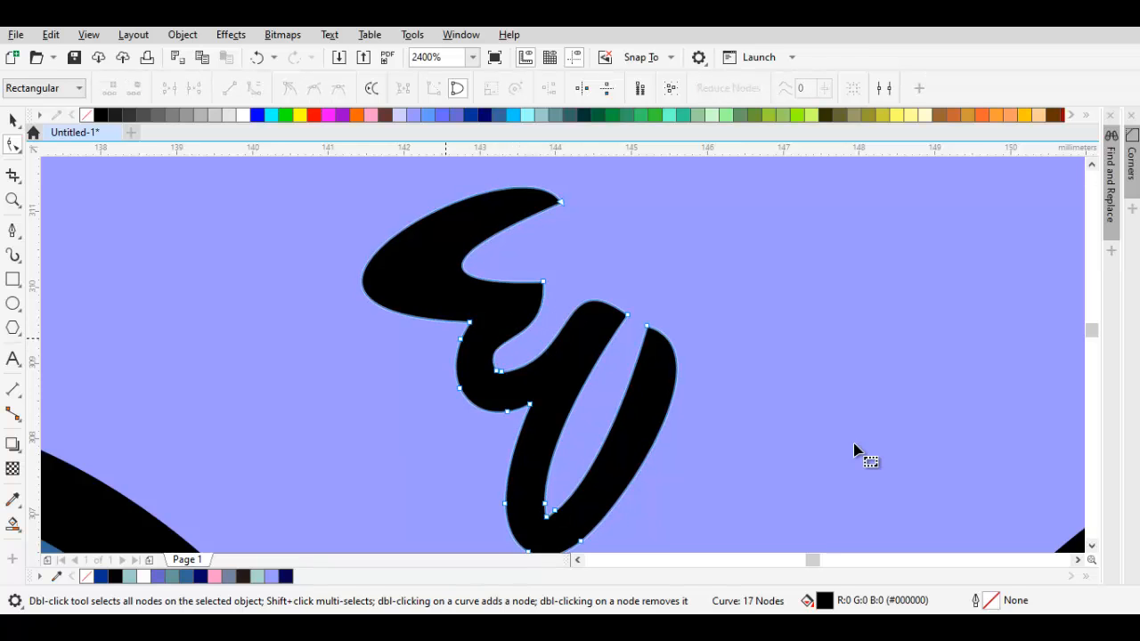
key(Delete)
Smooth the fur mark's inner bends and lower loop by deleting their redundant nodes.
drag(484, 373, 489, 403)
key(Delete)
mouse_move(553, 490)
mouse_down()
mouse_move(526, 391)
mouse_move(518, 408)
mouse_move(566, 429)
mouse_up()
key(Delete)
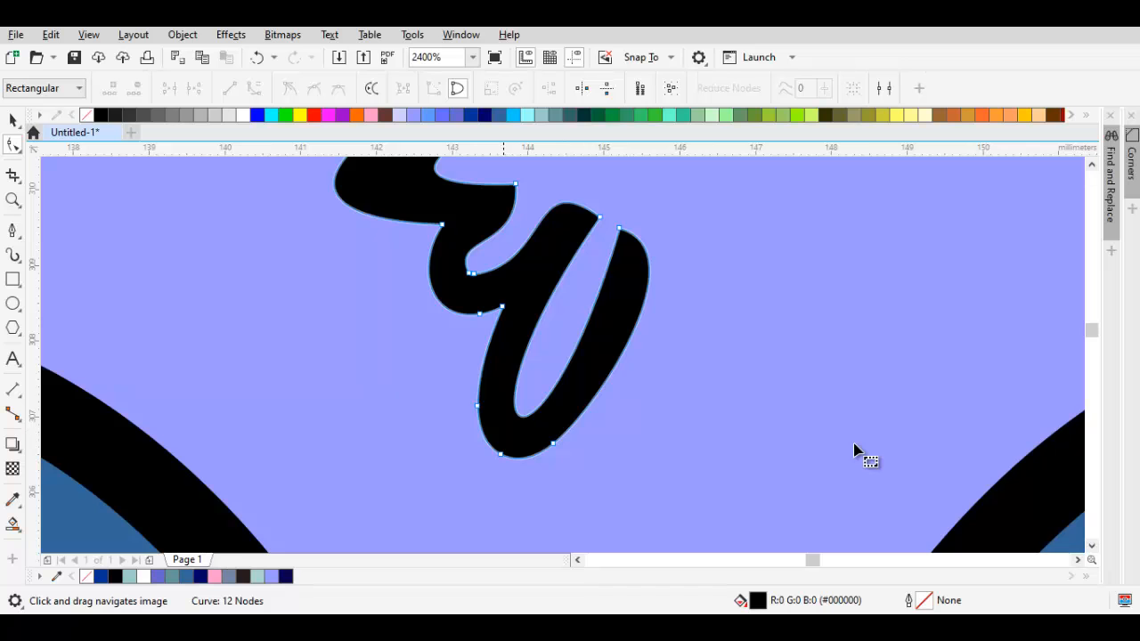
drag(489, 435, 513, 465)
key(Delete)
drag(470, 392, 498, 420)
key(Delete)
scroll(615, 373, down, 3)
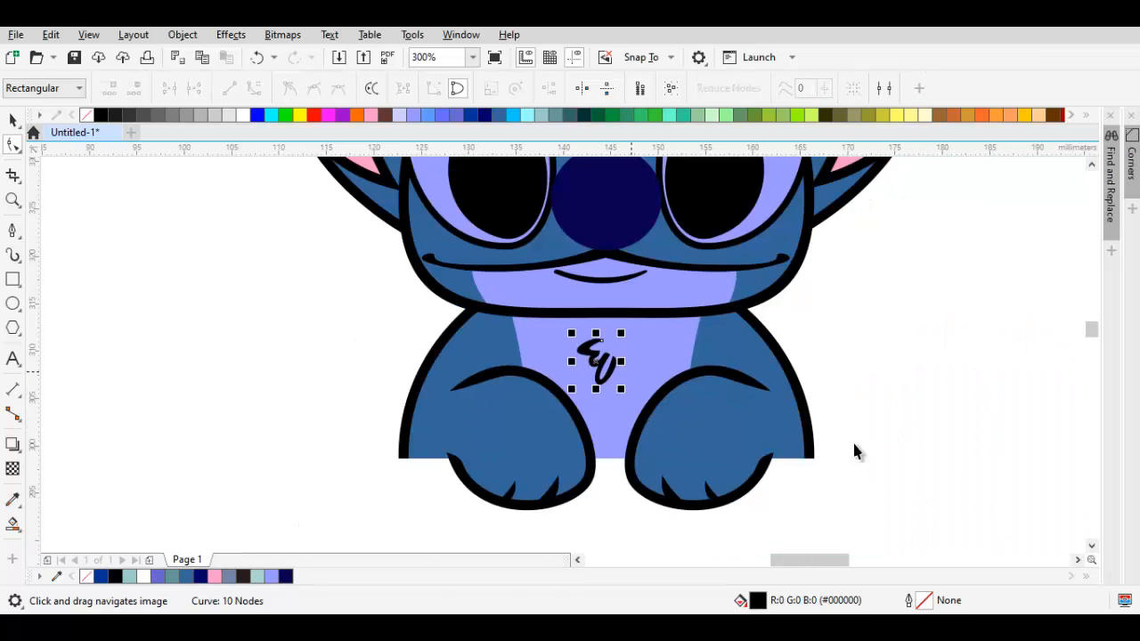
key(space)
key(Escape)
scroll(631, 372, down, 2)
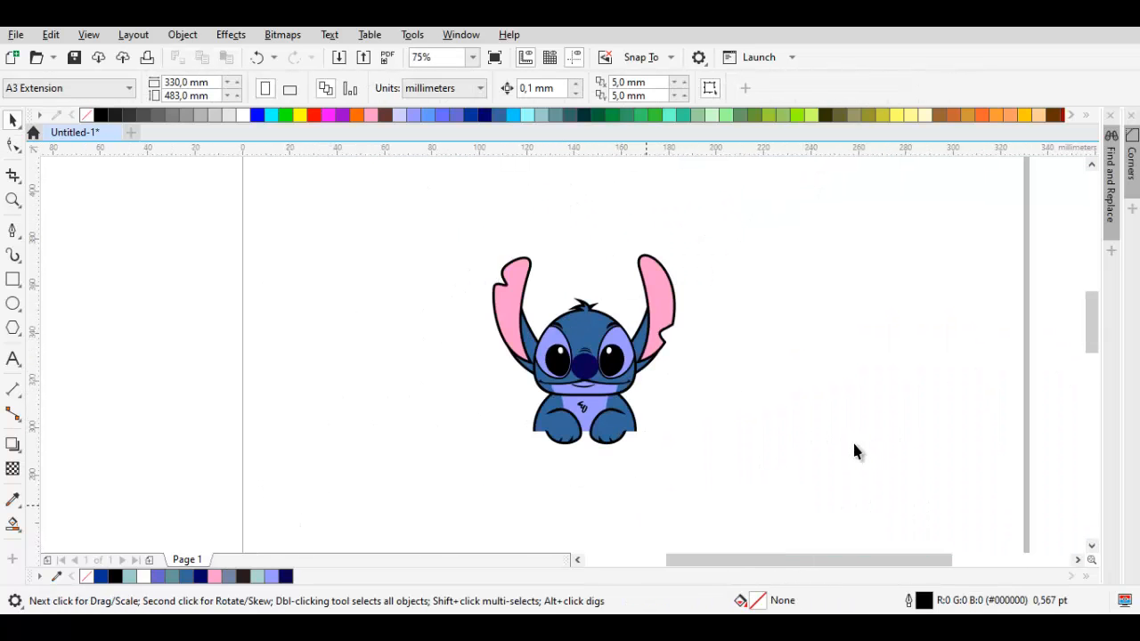
click(635, 460)
drag(677, 448, 659, 448)
key(Escape)
scroll(651, 429, down, 1)
drag(460, 266, 461, 269)
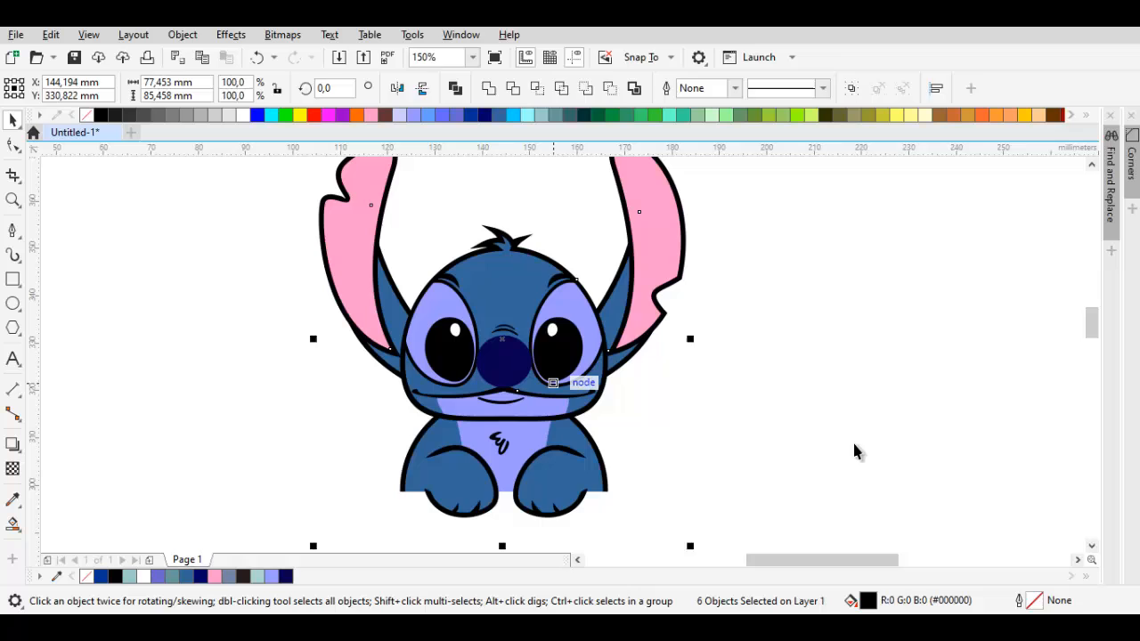
key(Escape)
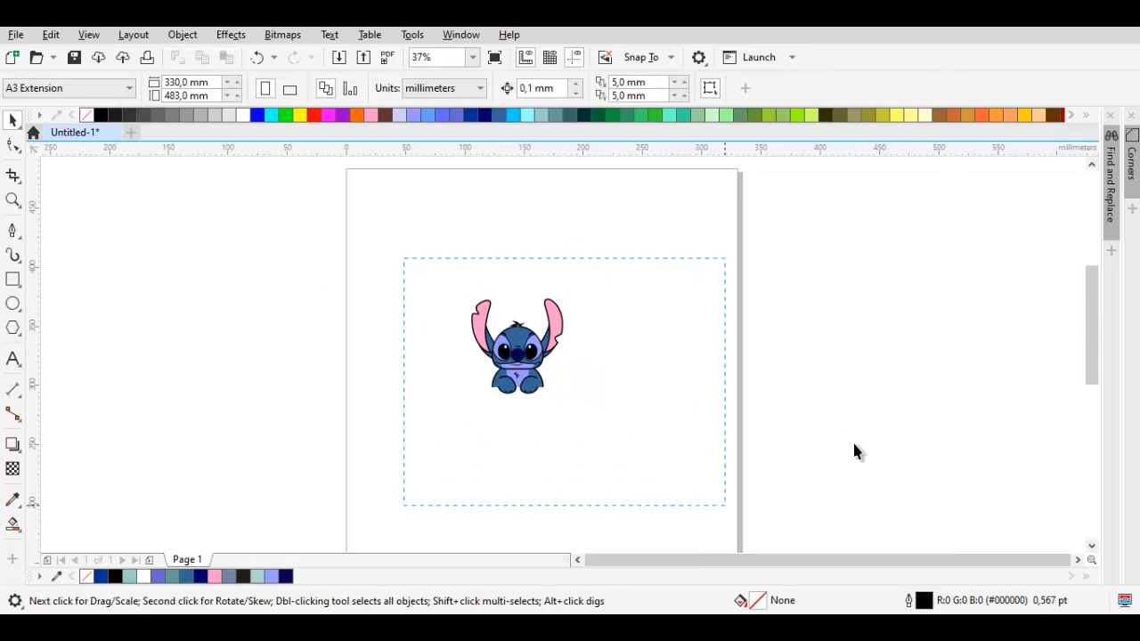
Select all the objects of the character and group them.
drag(725, 505, 725, 505)
scroll(506, 350, up, 1)
right_click(508, 359)
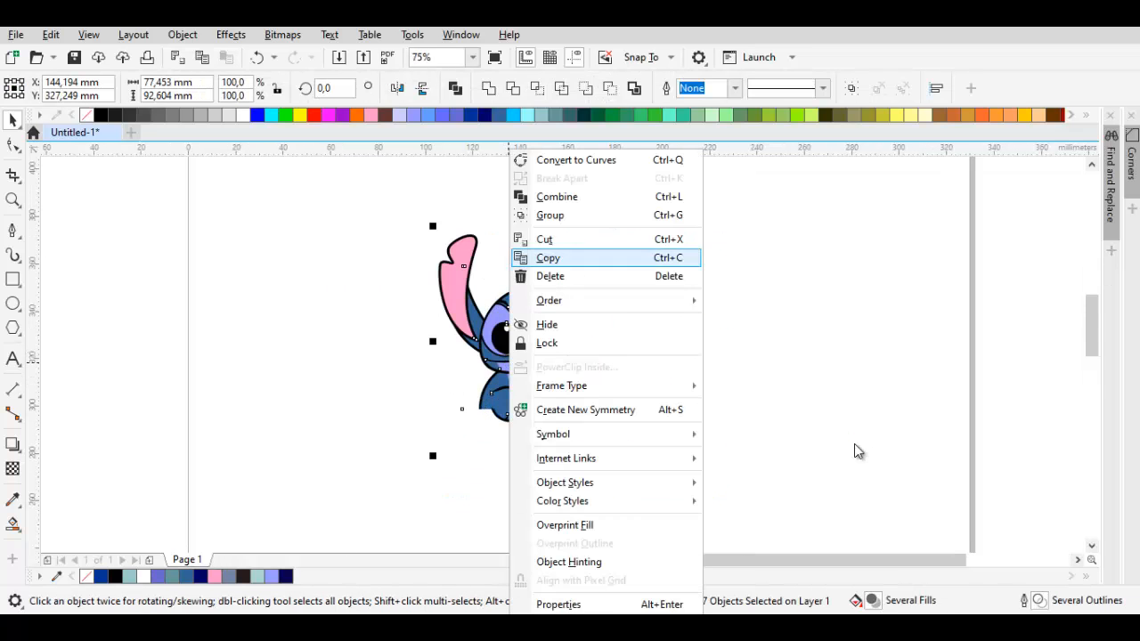
click(552, 215)
scroll(411, 343, up, 1)
drag(855, 445, 718, 520)
click(856, 451)
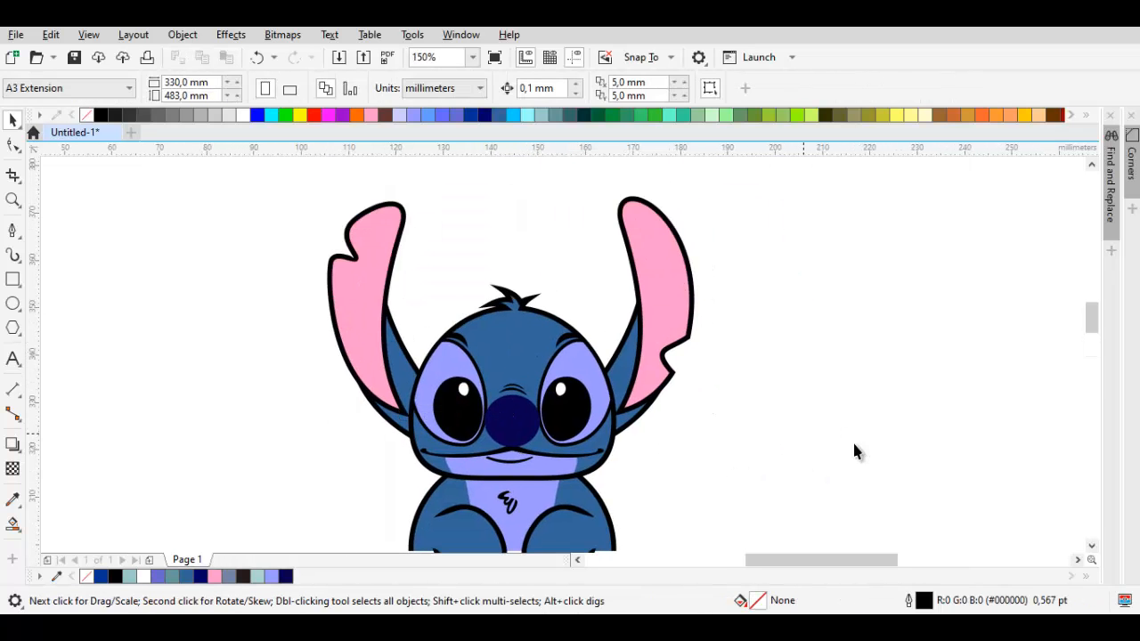
scroll(853, 451, down, 1)
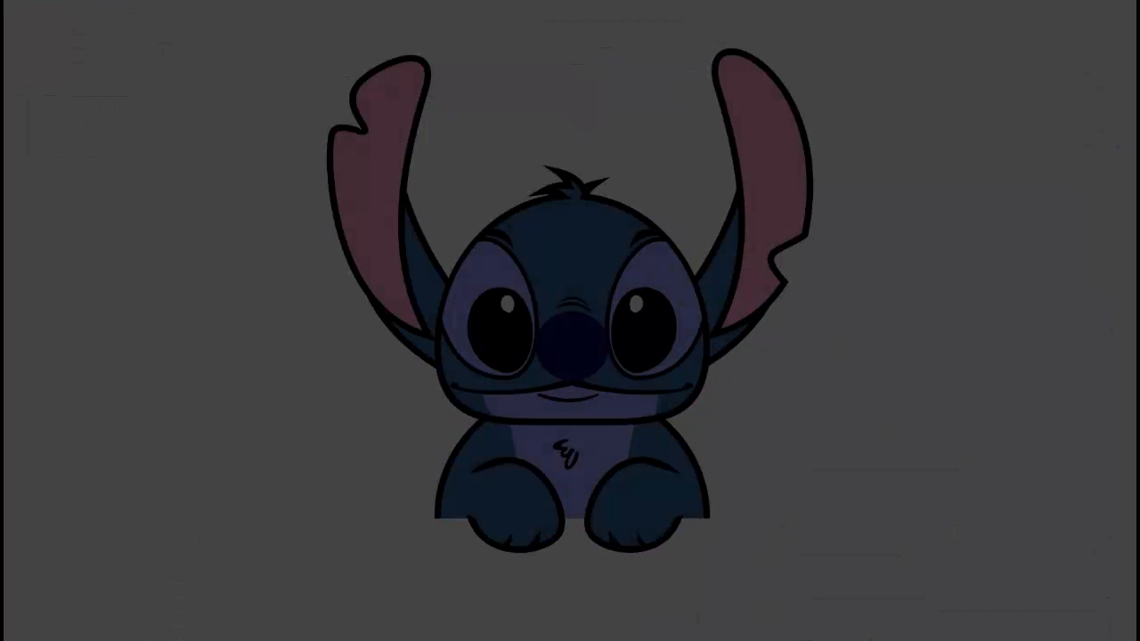